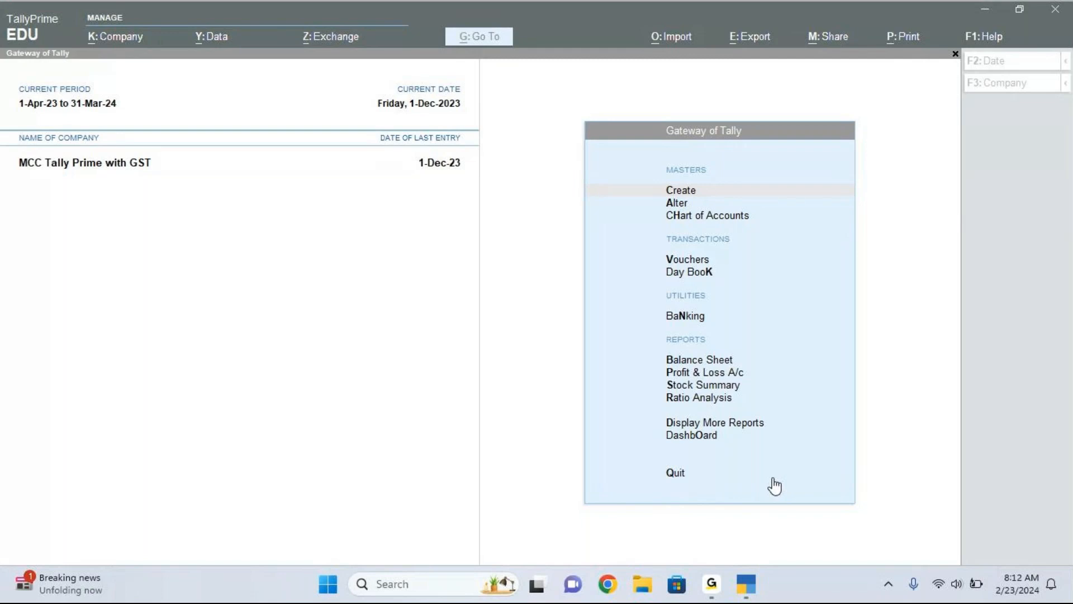
mouse_move(747, 585)
left_click(1004, 458)
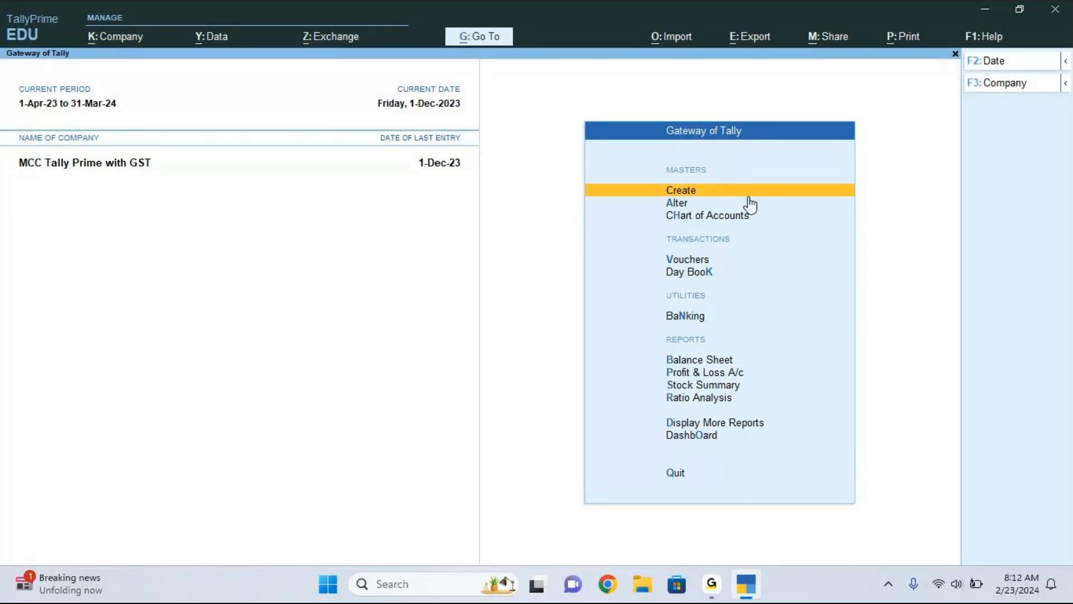
left_click(654, 77)
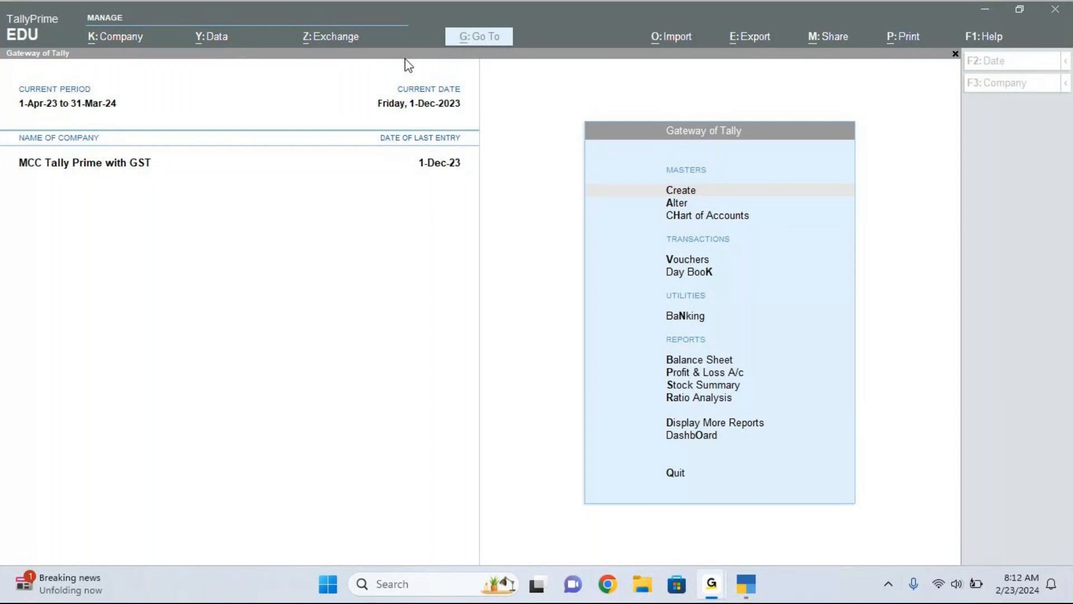
left_click(479, 223)
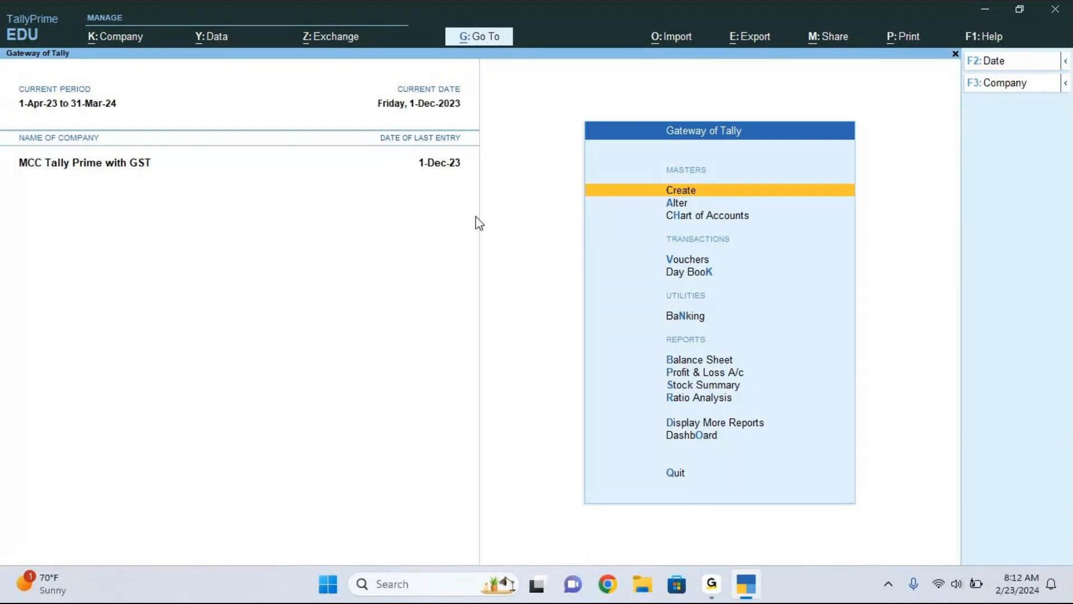
Open the Balance Sheet report of the company MCC Tally Prime with GST
key("Down")
key("Down")
key("Down")
key("Down")
key("Down")
key("Down")
key("Down")
key("Up")
key("Return")
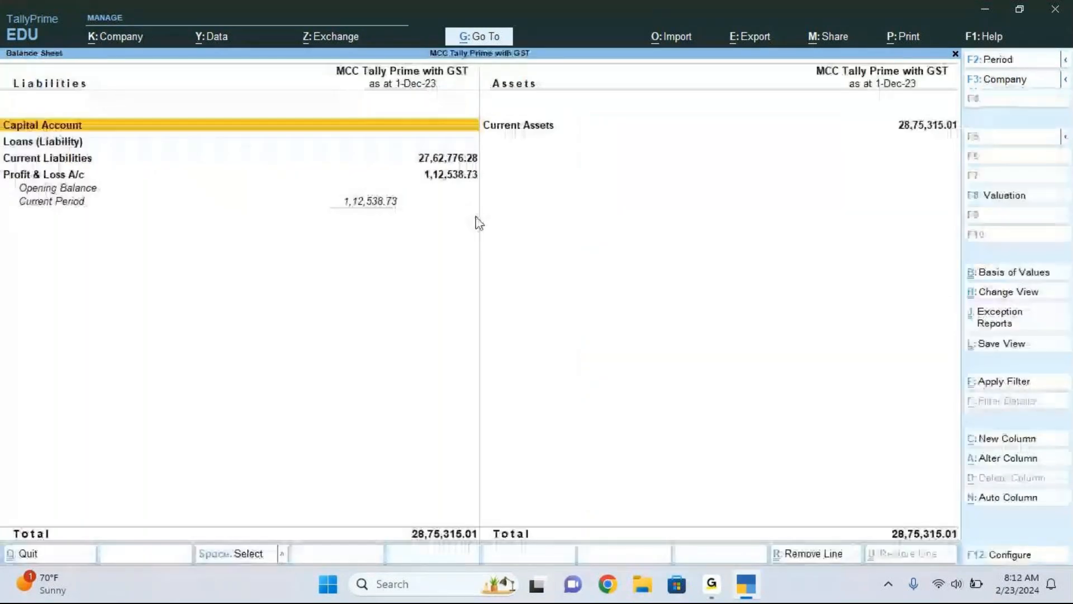
Expand the Balance Sheet to its detailed format, with the sub-groups under both liabilities and assets
left_click(585, 87)
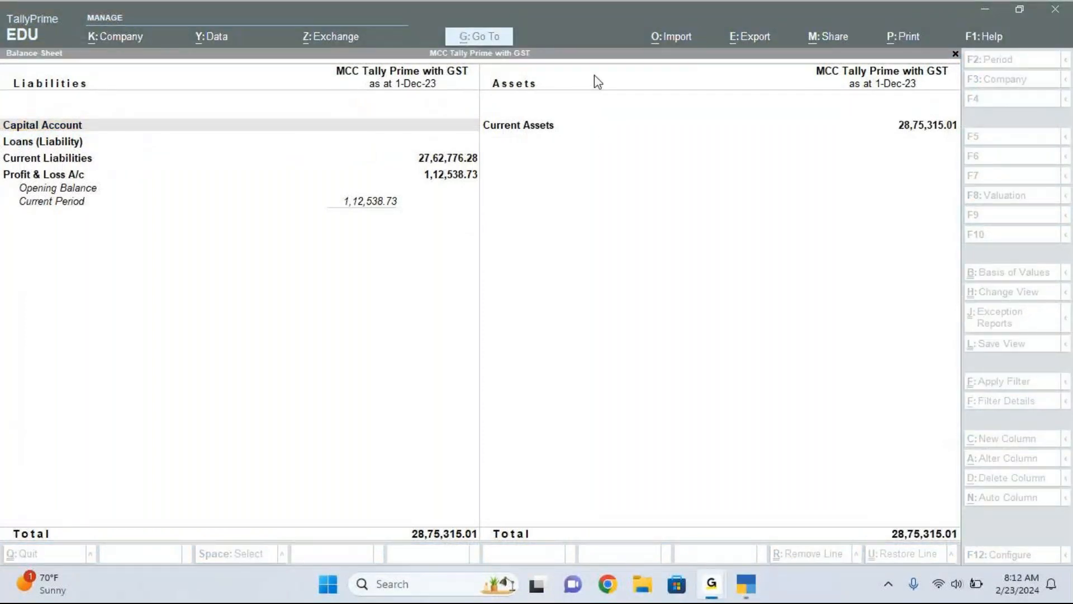
left_click(660, 140)
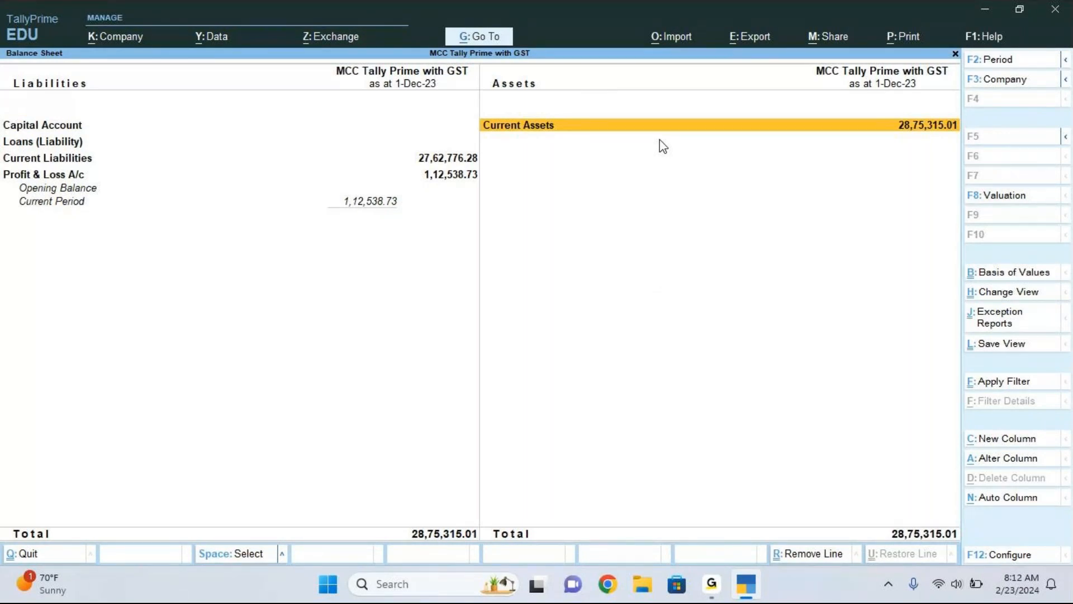
key("alt")
key("alt+F5")
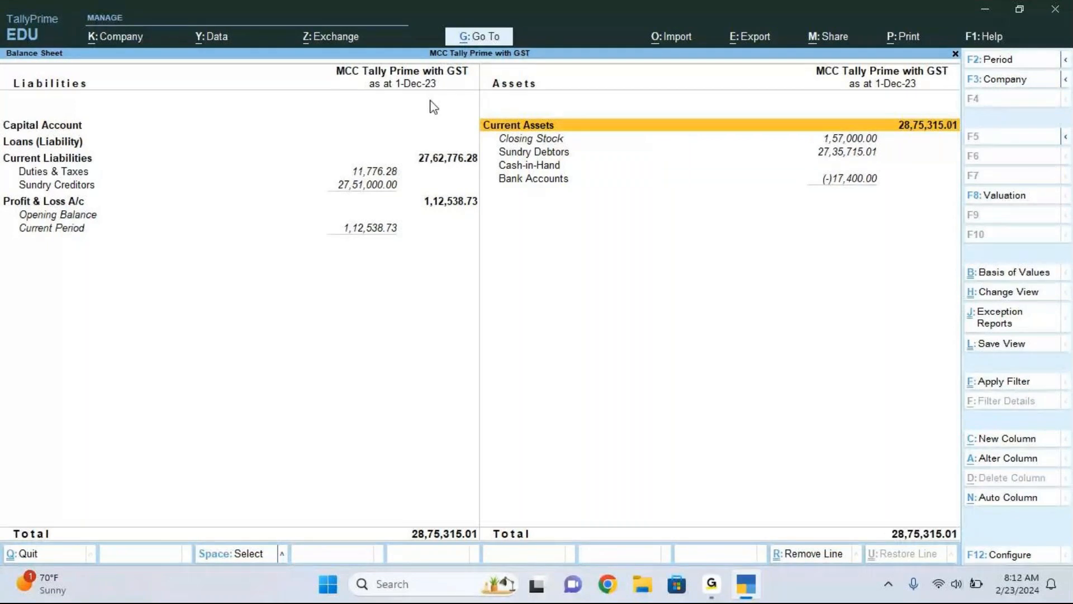
left_click(971, 108)
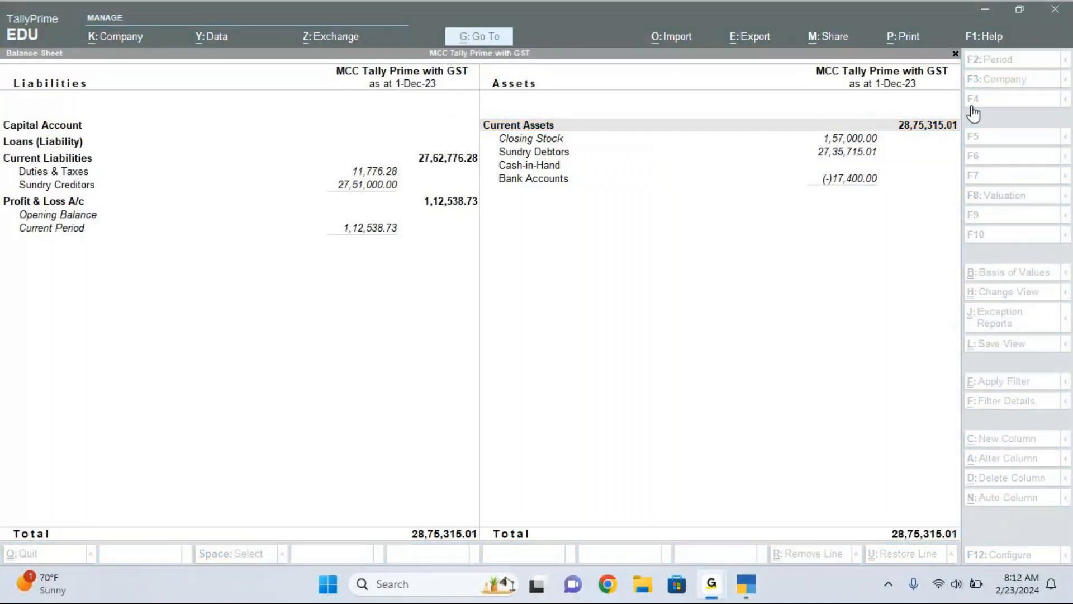
left_click(975, 121)
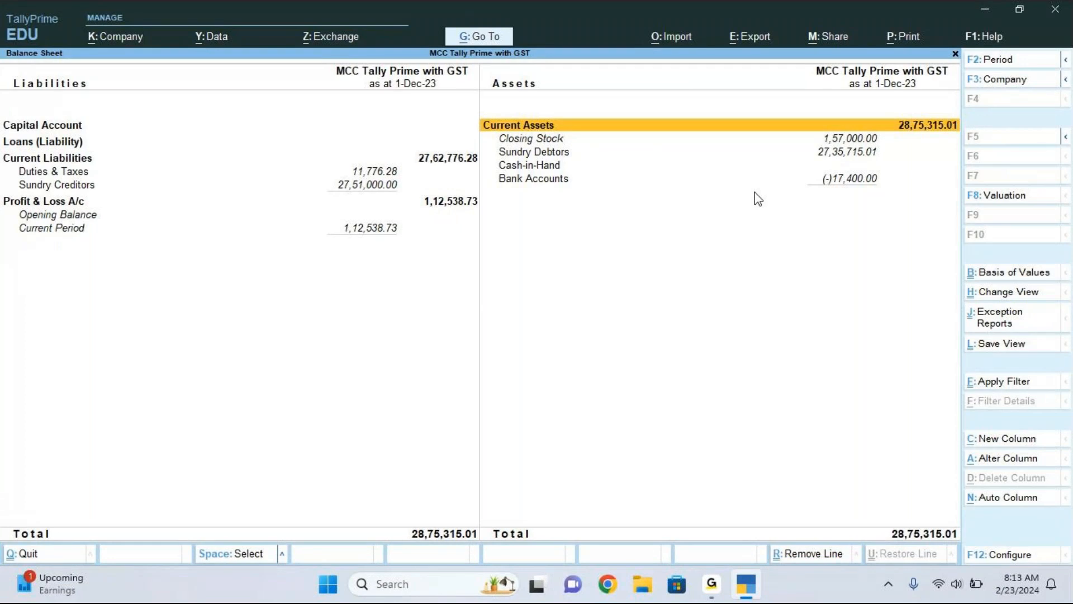
Start exporting the current Balance Sheet report and open its export configuration
left_click(759, 48)
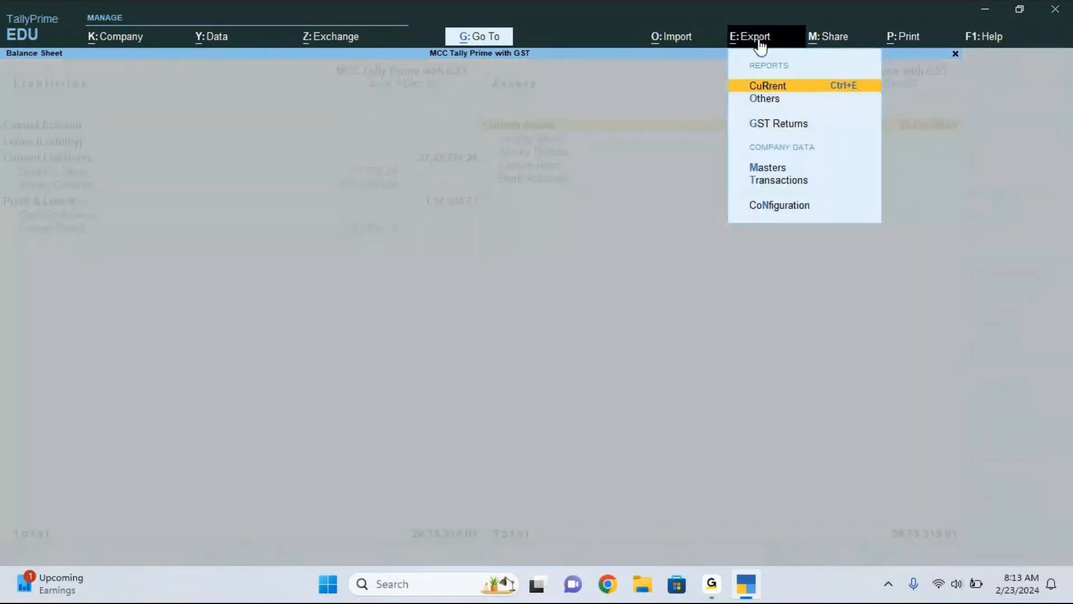
left_click(977, 116)
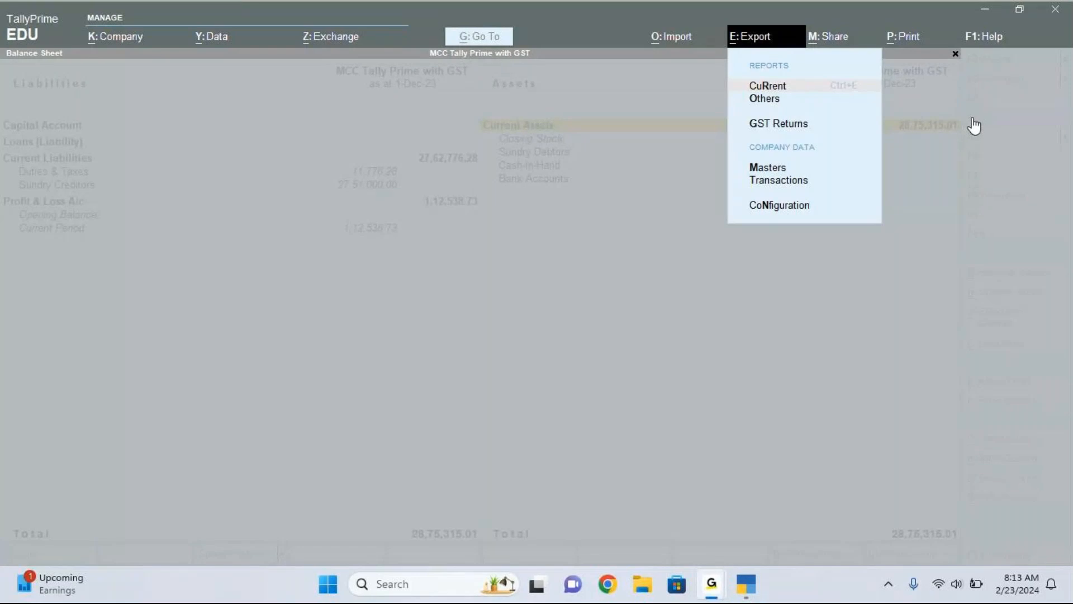
left_click(775, 90)
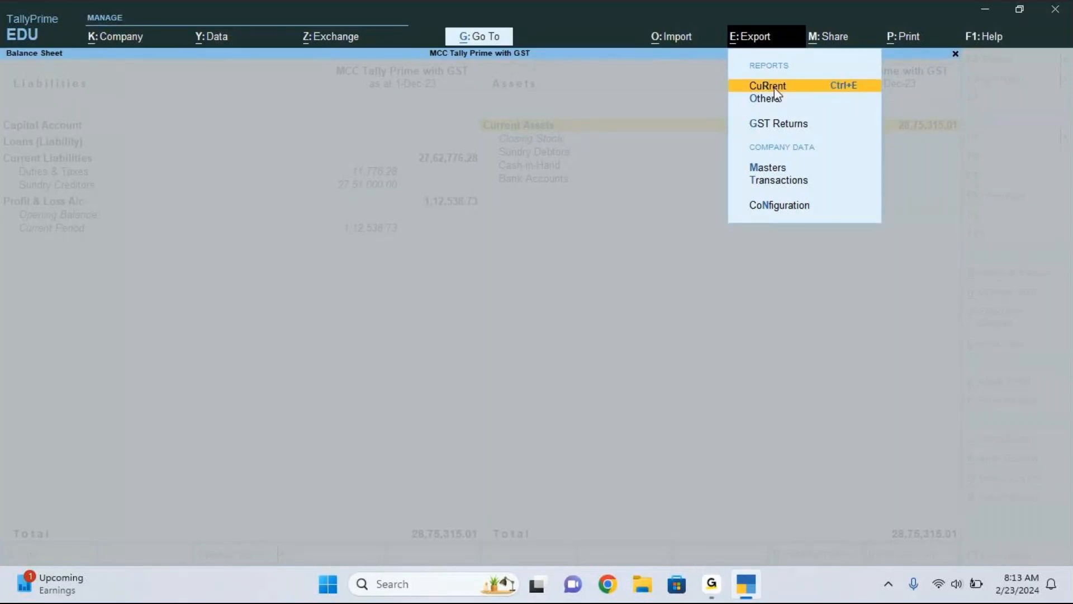
left_click(775, 90)
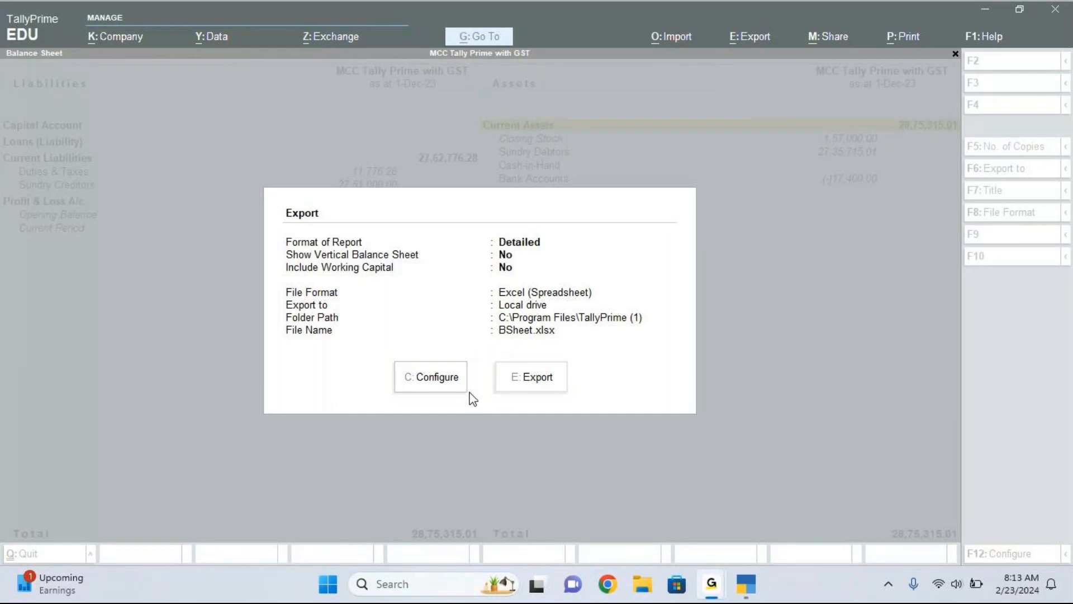
left_click(438, 393)
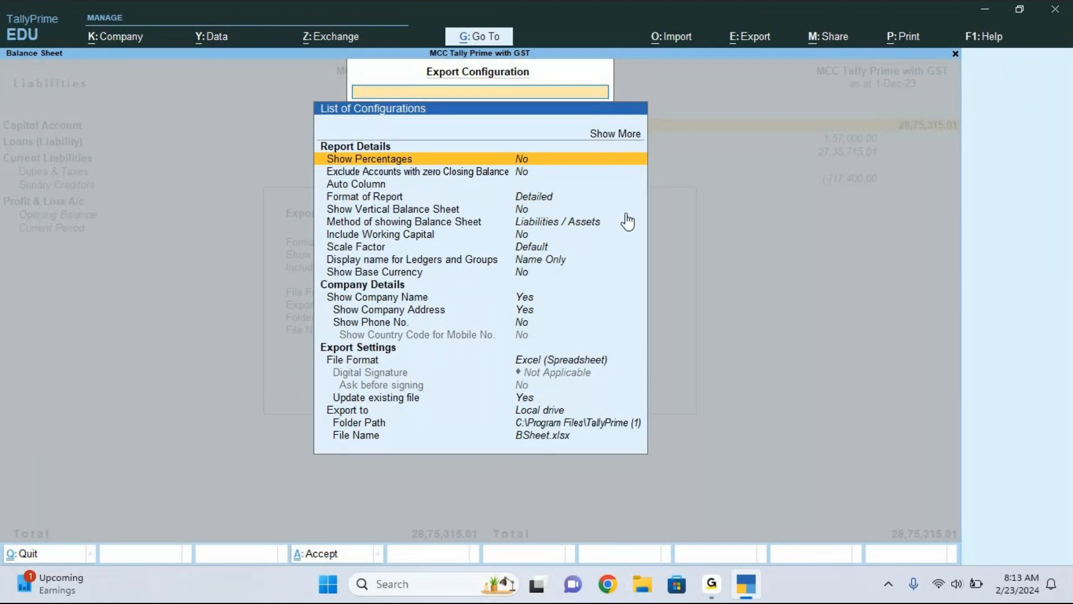
Choose Excel (Spreadsheet) as the file format for the Balance Sheet export
key("Down")
key("Down")
key("Down")
key("Down")
key("Down")
key("Down")
key("Down")
key("Down")
key("Down")
key("Down")
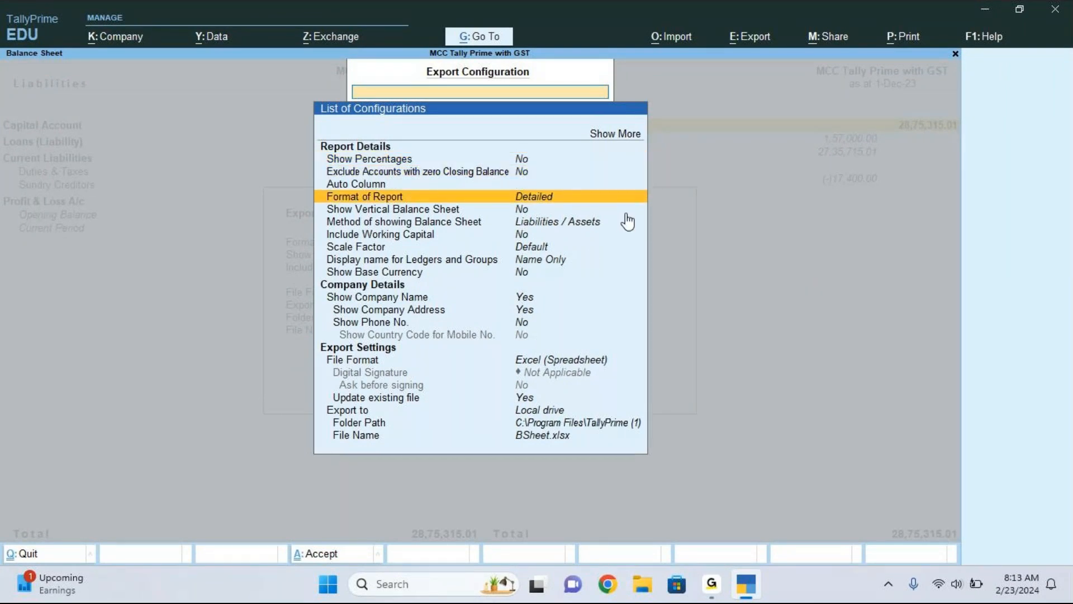
key("Down")
key("Down")
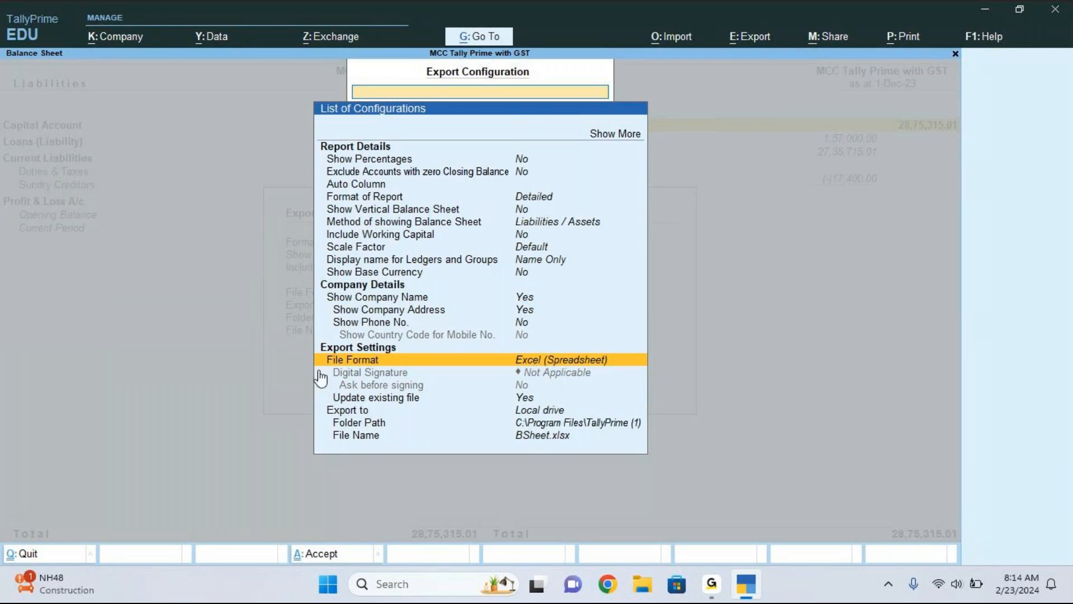
left_click(352, 365)
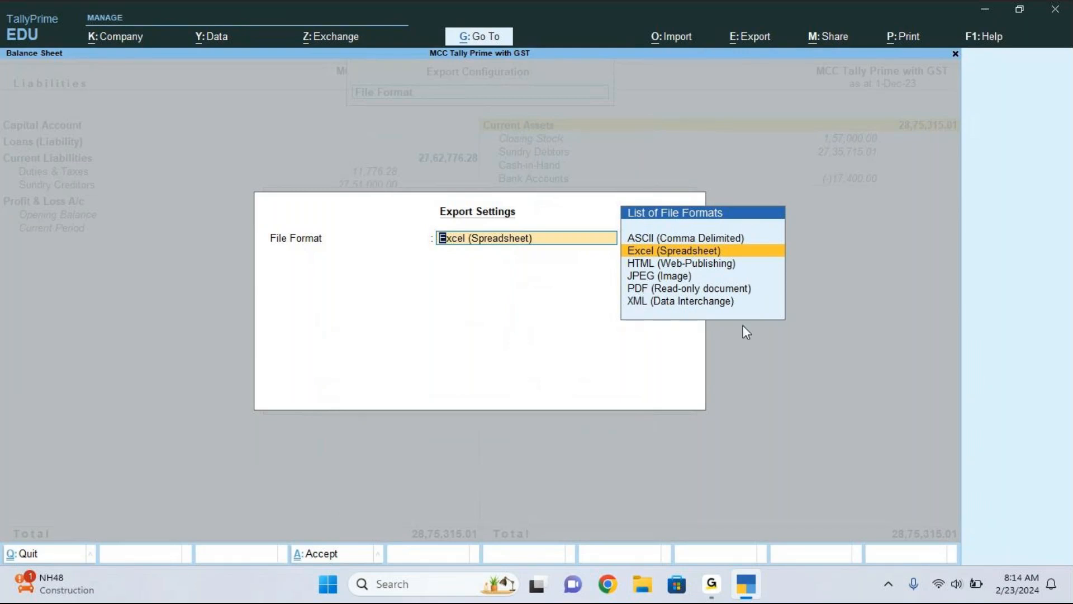
left_click(648, 254)
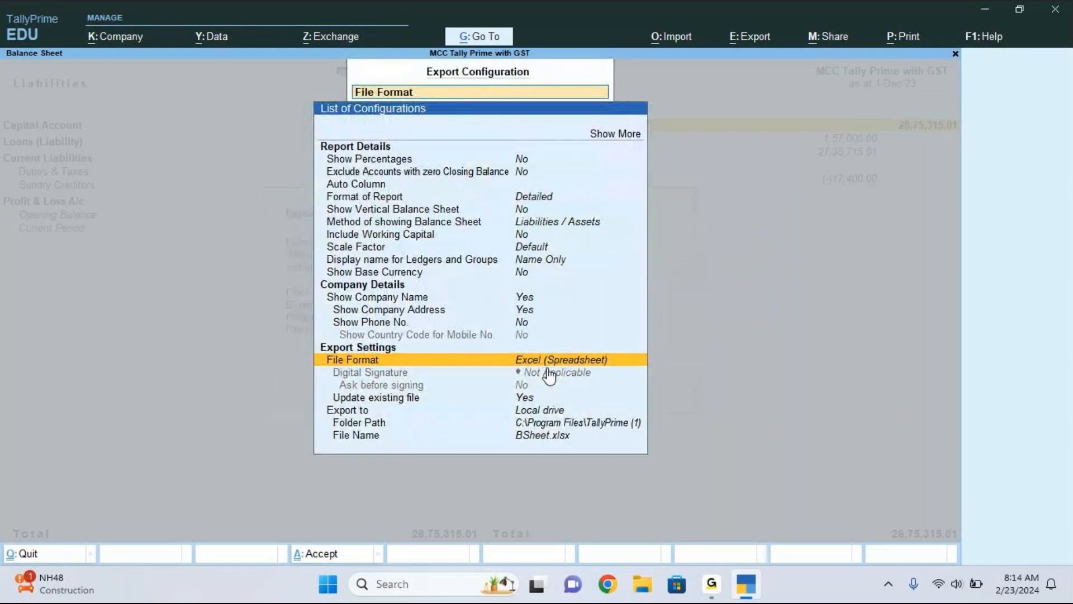
Switch to File Explorer and copy the path of the Excel files folder on Local Disk (D:) for the export's folder path
key("Down")
key("Down")
key("Down")
key("Down")
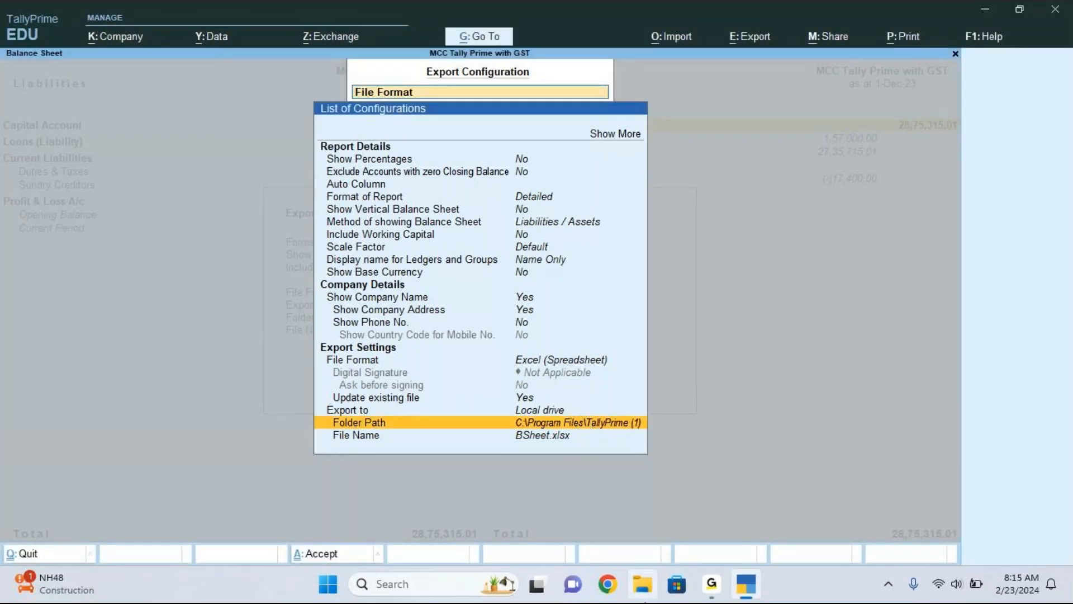
left_click(643, 584)
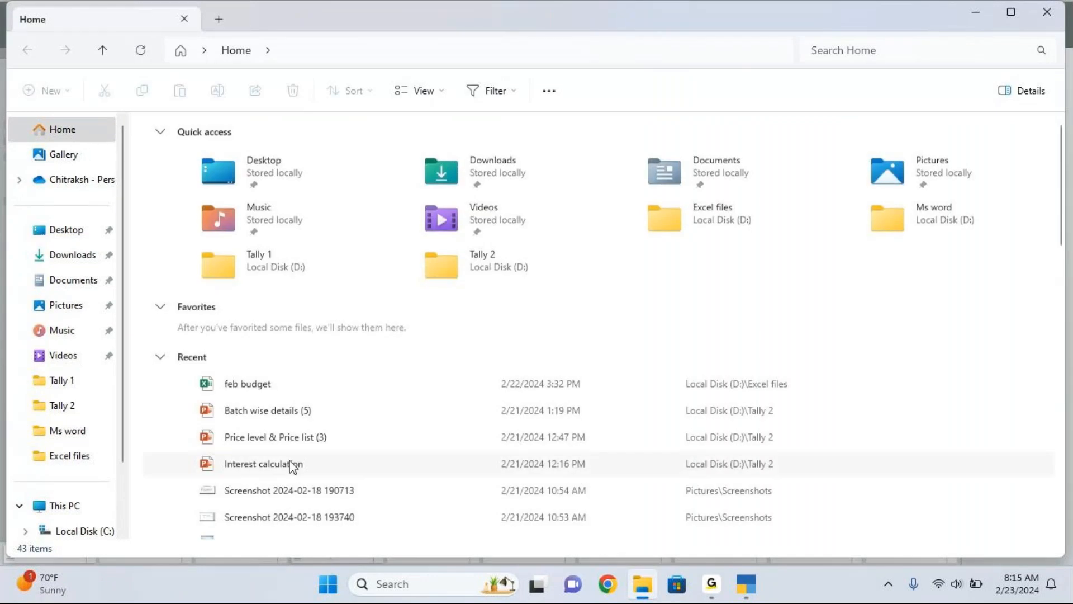
scroll(96, 472, "down", 3)
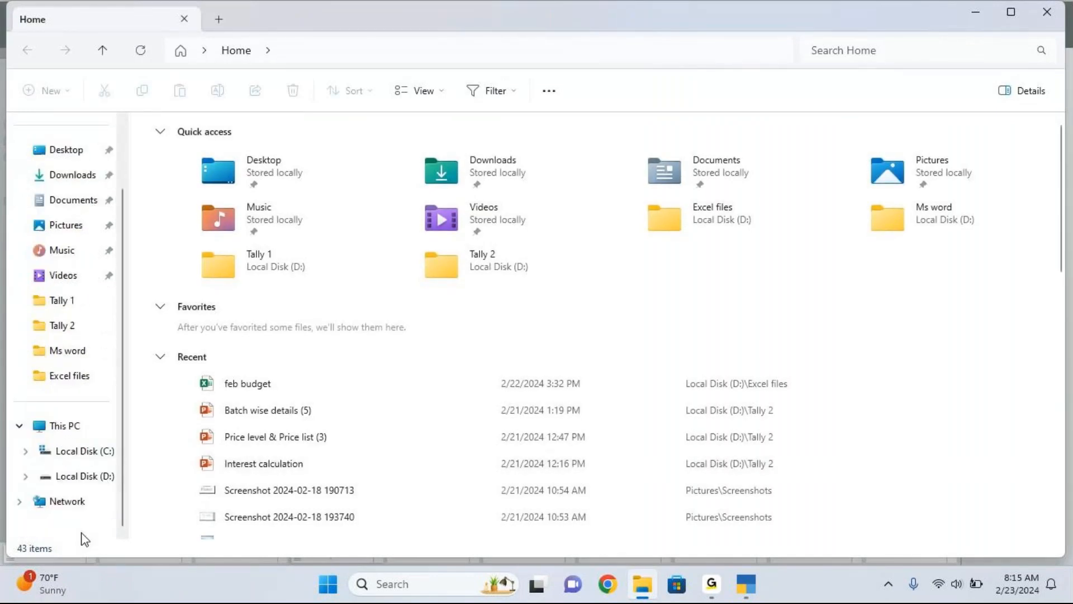
left_click(95, 484)
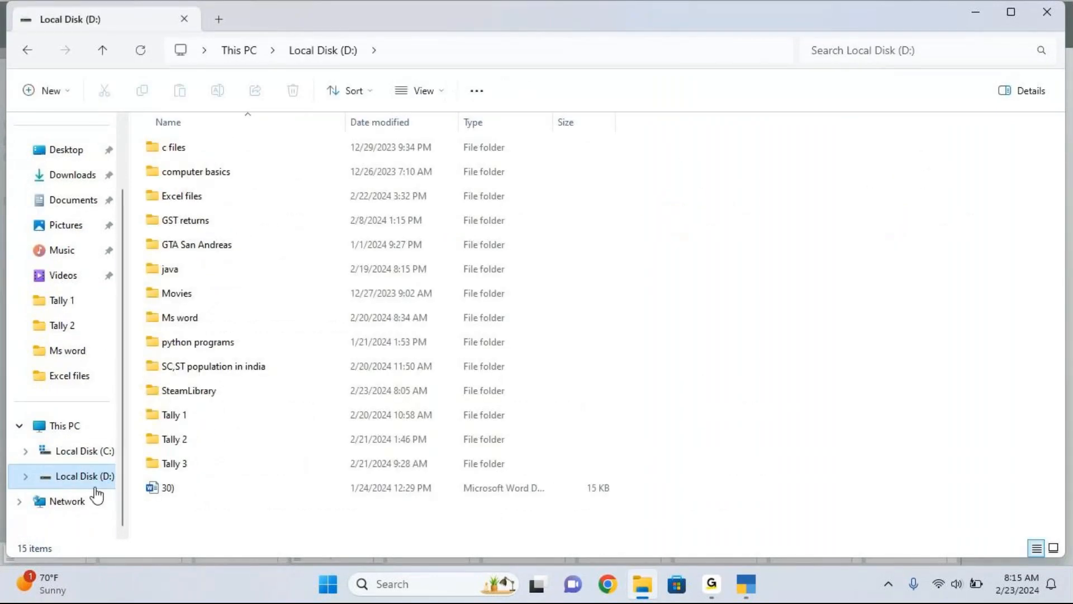
double_click(252, 196)
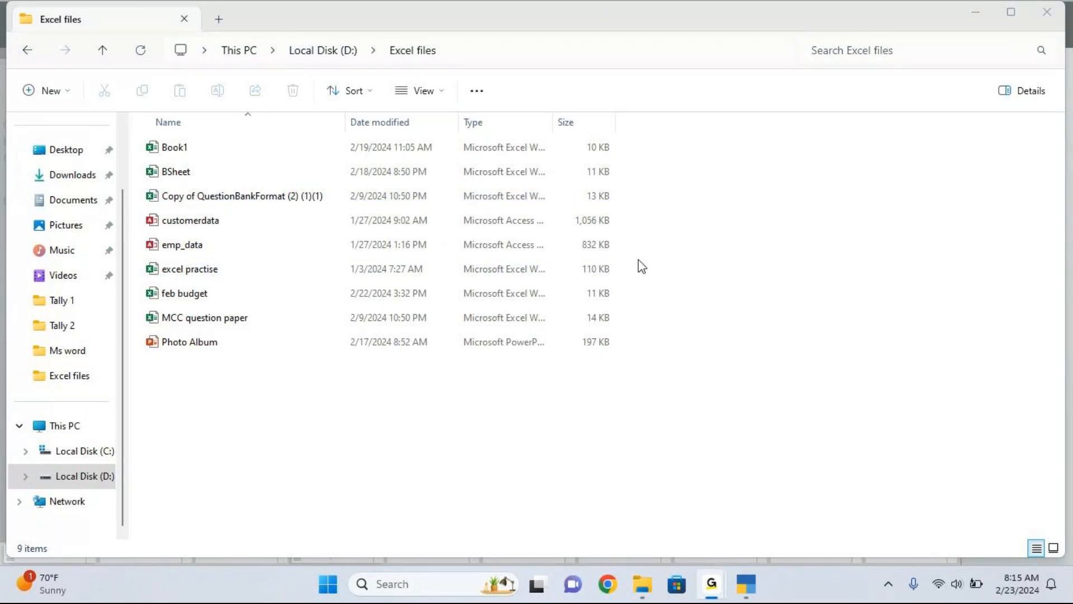
left_click(462, 49)
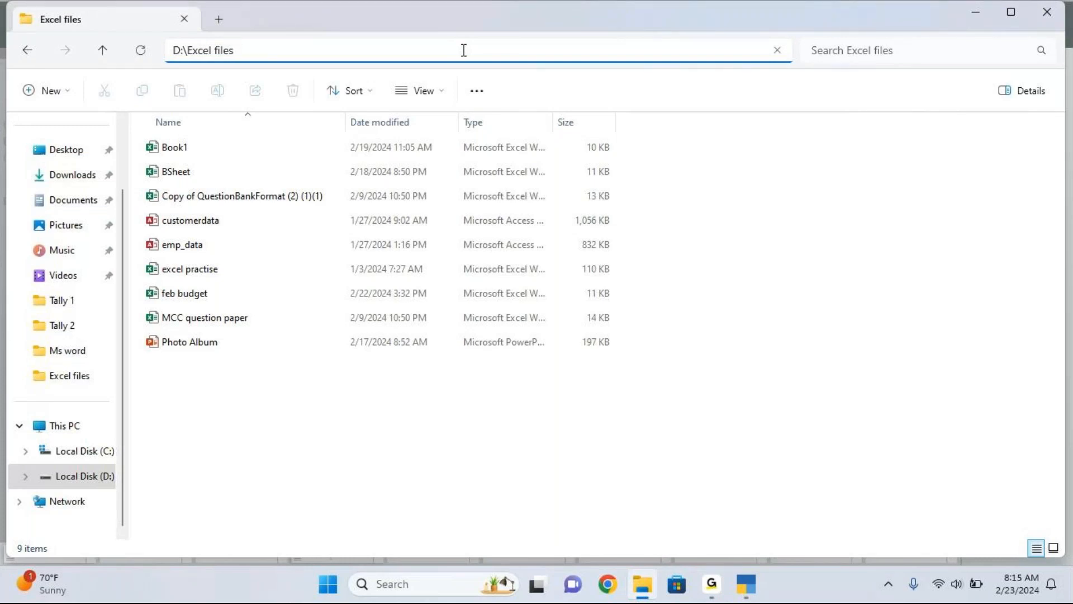
left_click_drag(464, 50, 152, 54)
key("ctrl+c")
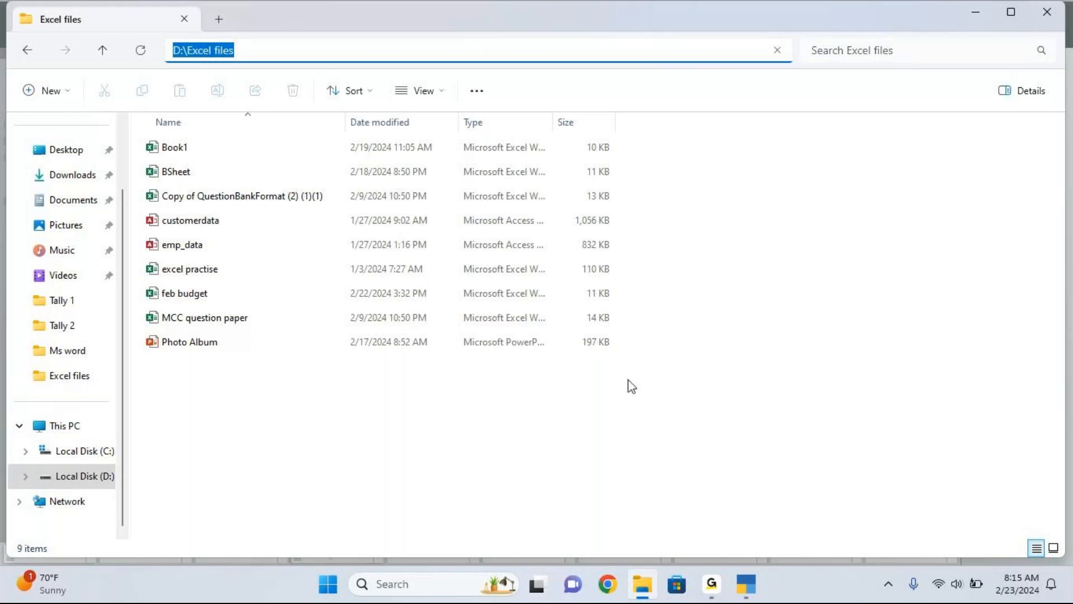
Return to TallyPrime and specify D:\Excel files as the export folder path
left_click(752, 590)
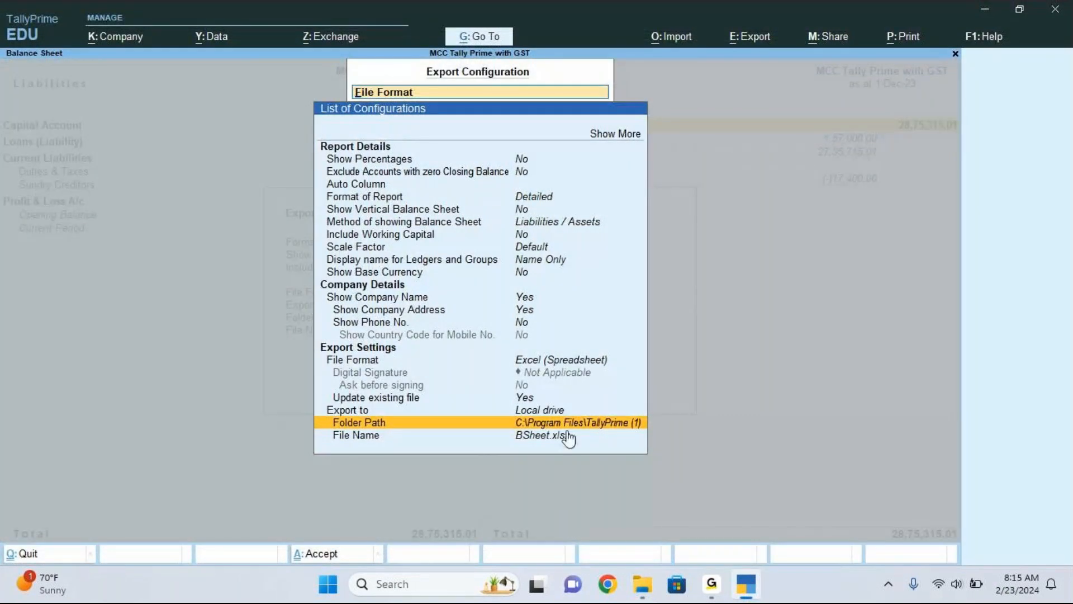
key("Return")
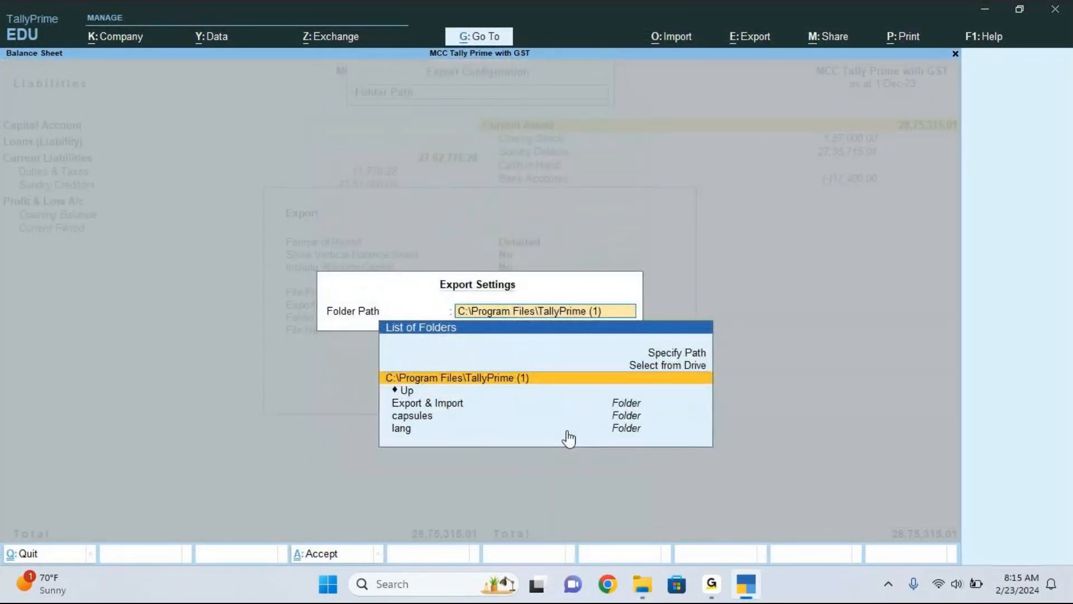
left_click(666, 359)
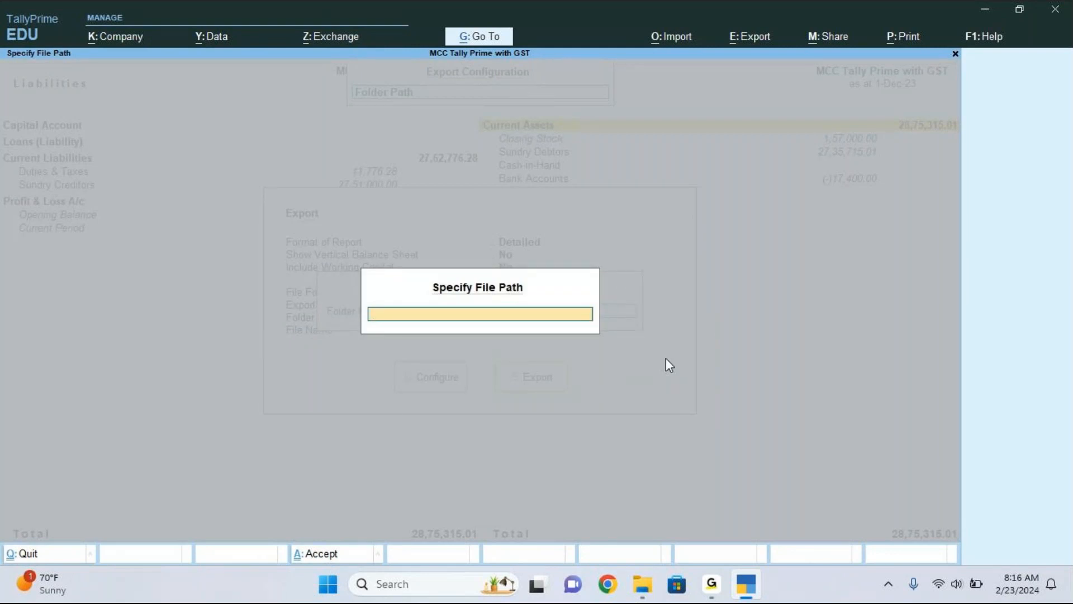
key("ctrl+v")
key("Return")
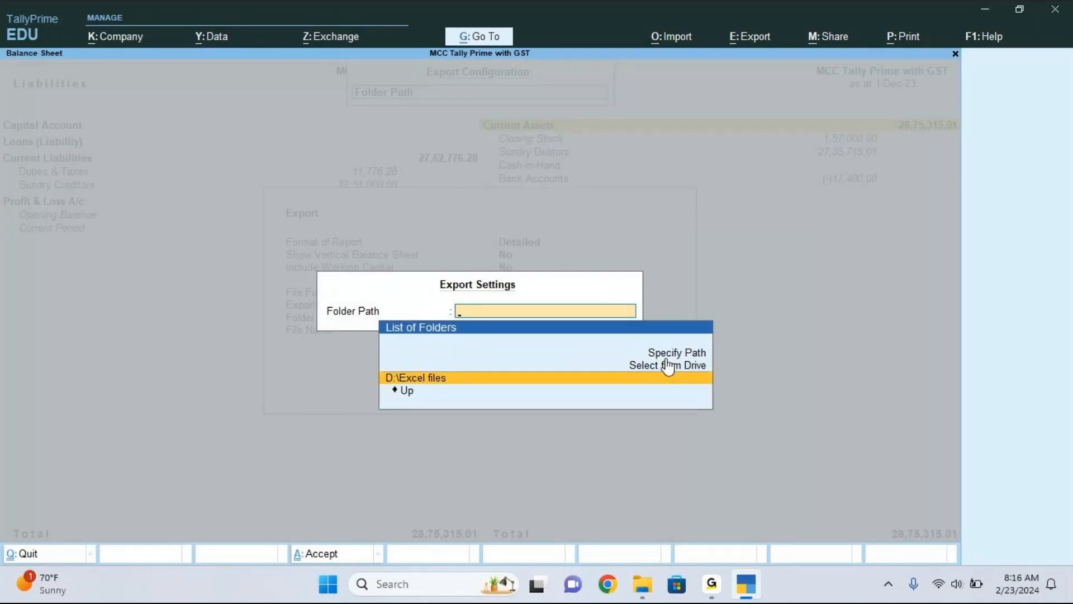
key("Return")
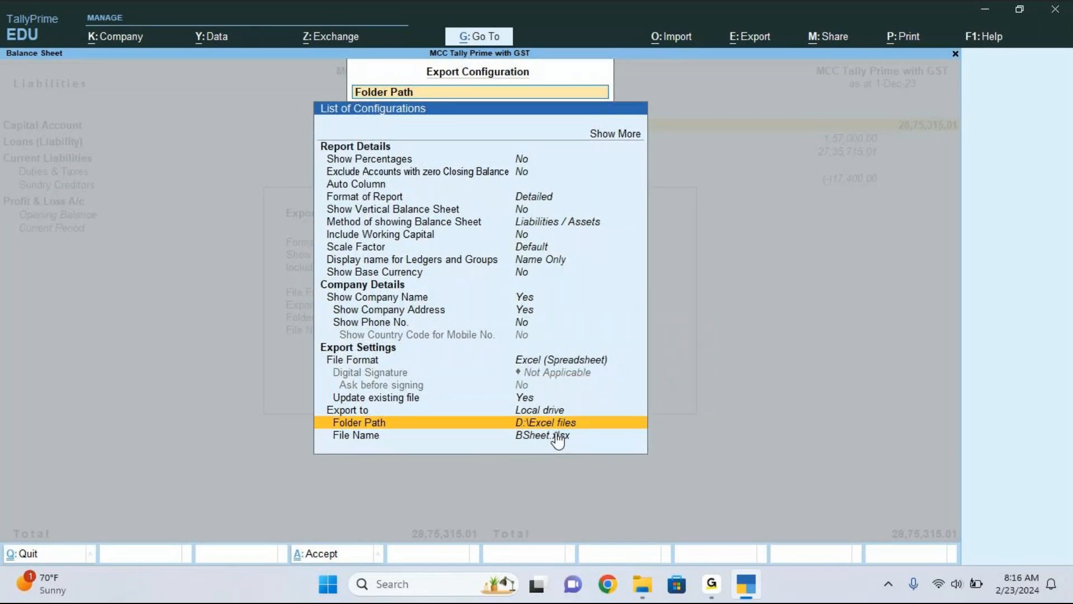
Name the export file mccbalancesheet.xlsx and close the export configuration
left_click(557, 436)
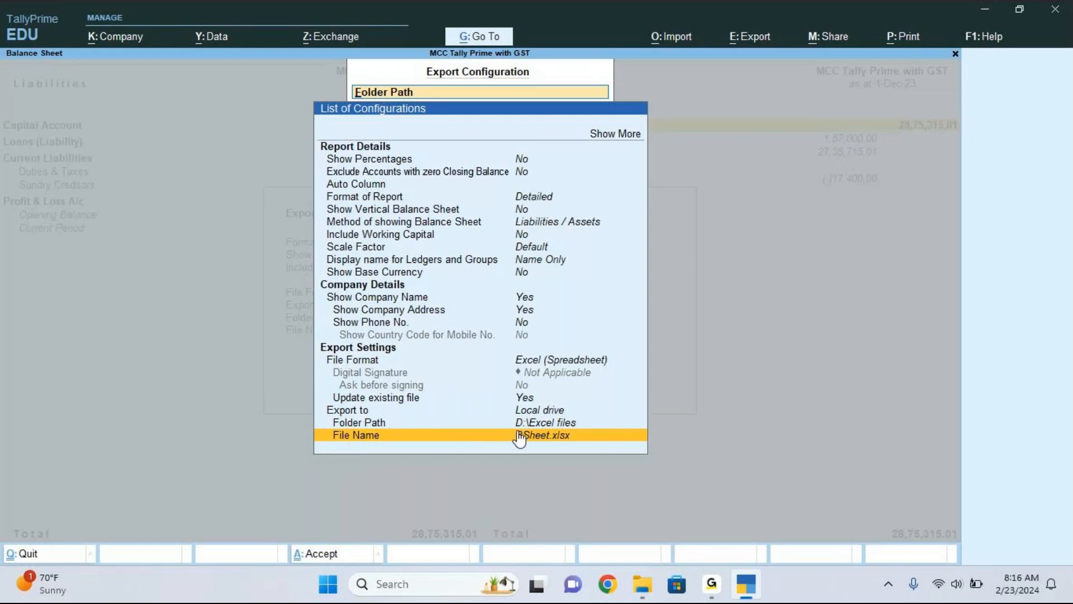
left_click(560, 436)
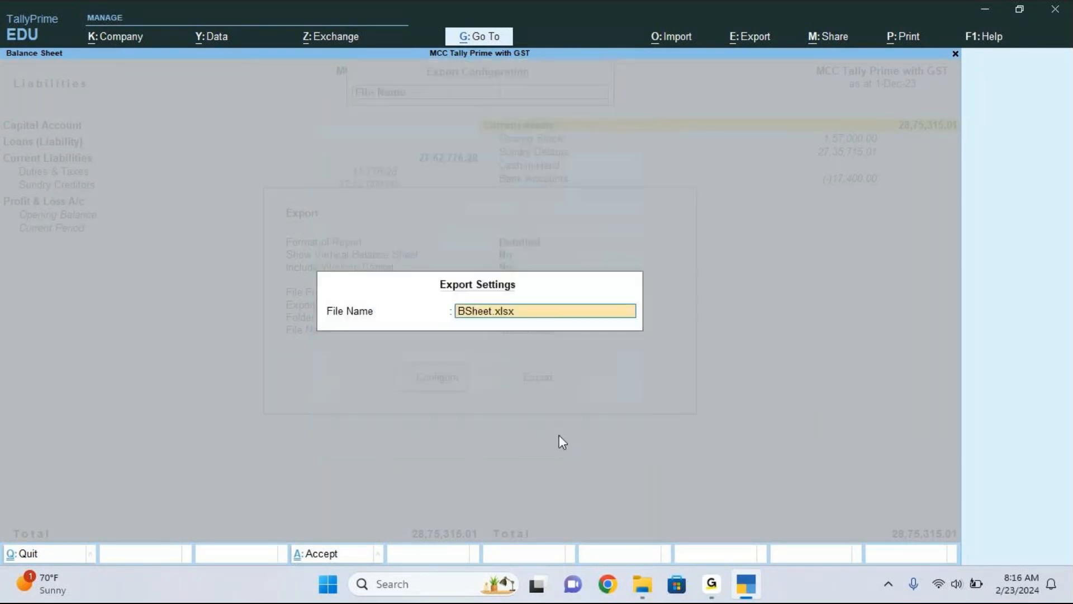
key("BackSpace")
type("bal")
key("BackSpace")
key("BackSpace")
key("BackSpace")
type("mccbalanceshee")
type("xlsx")
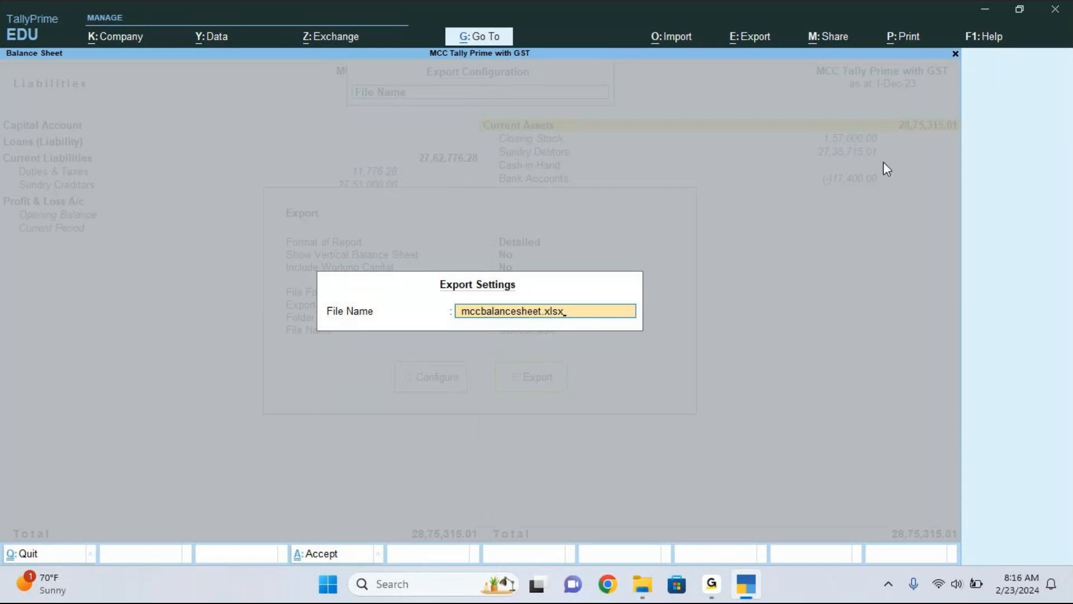
key("Return")
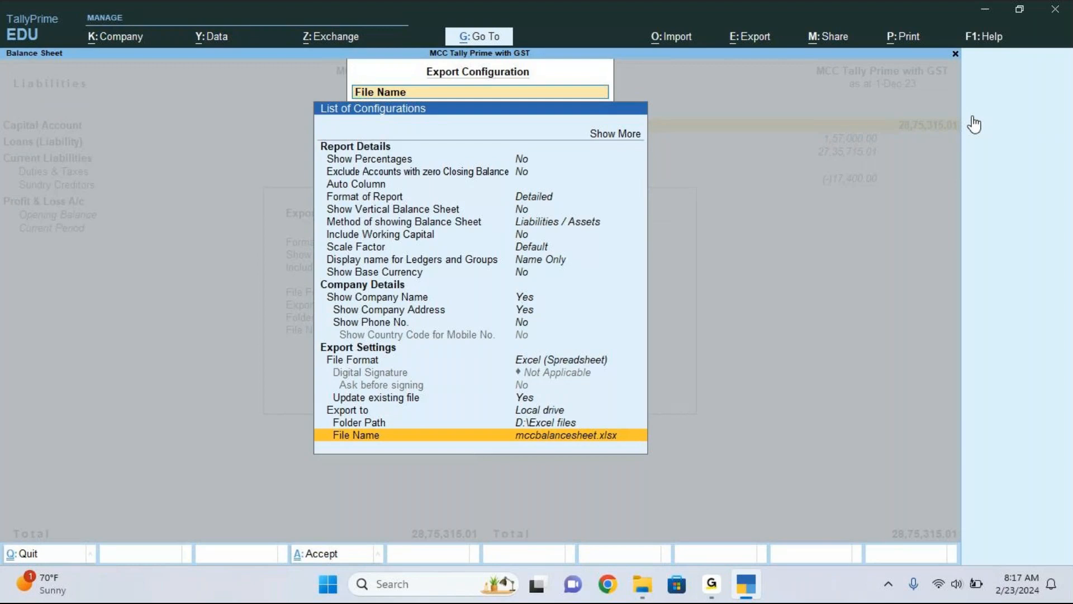
key("Escape")
key("Escape")
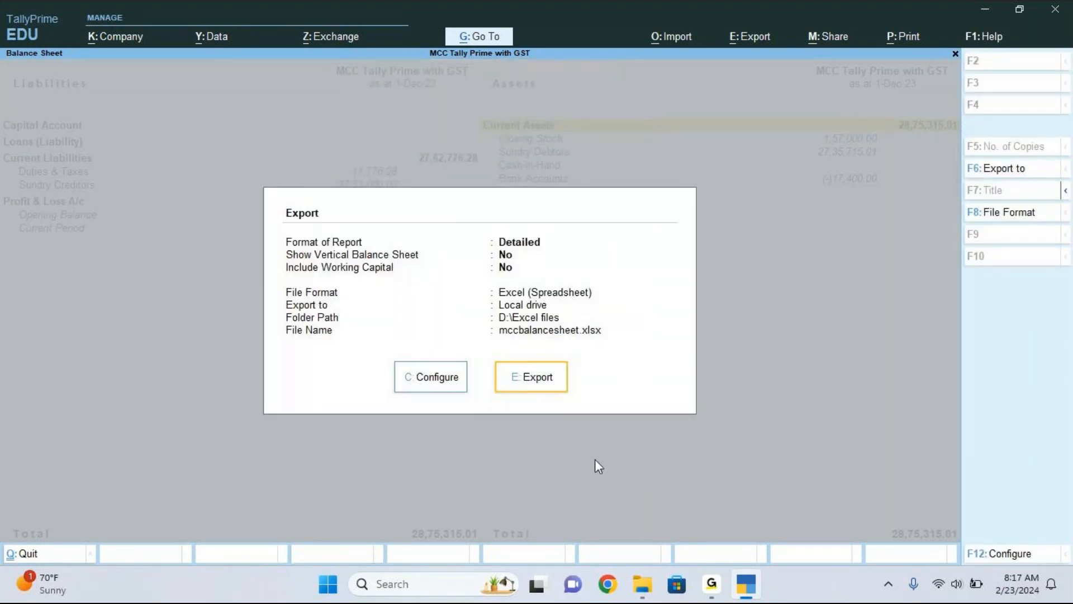
Export the Balance Sheet with the configured settings and close the exported Excel workbook
left_click(534, 389)
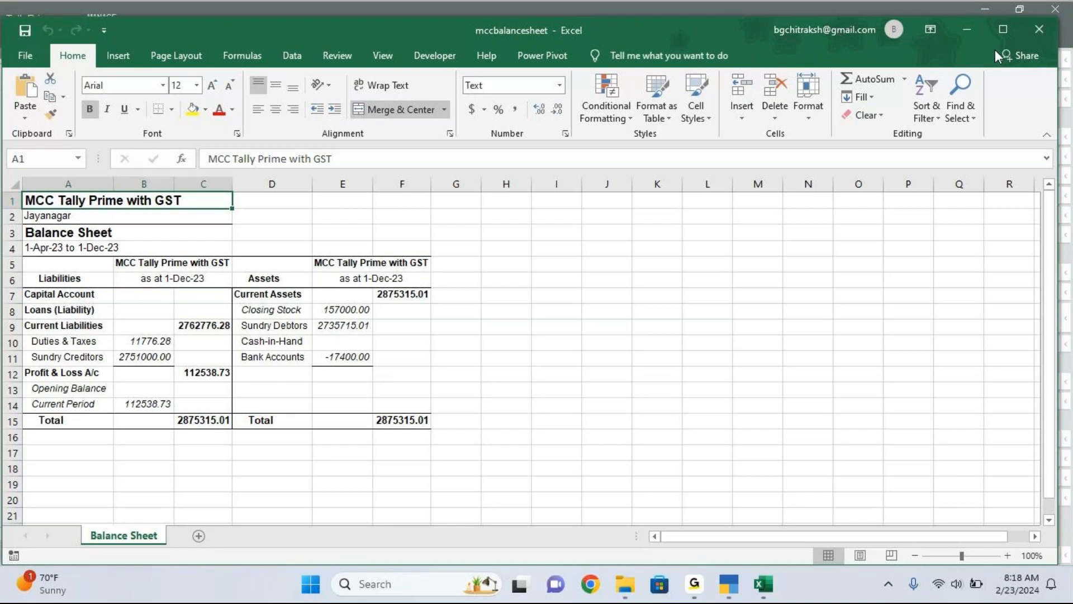
left_click(1052, 37)
left_click(1052, 38)
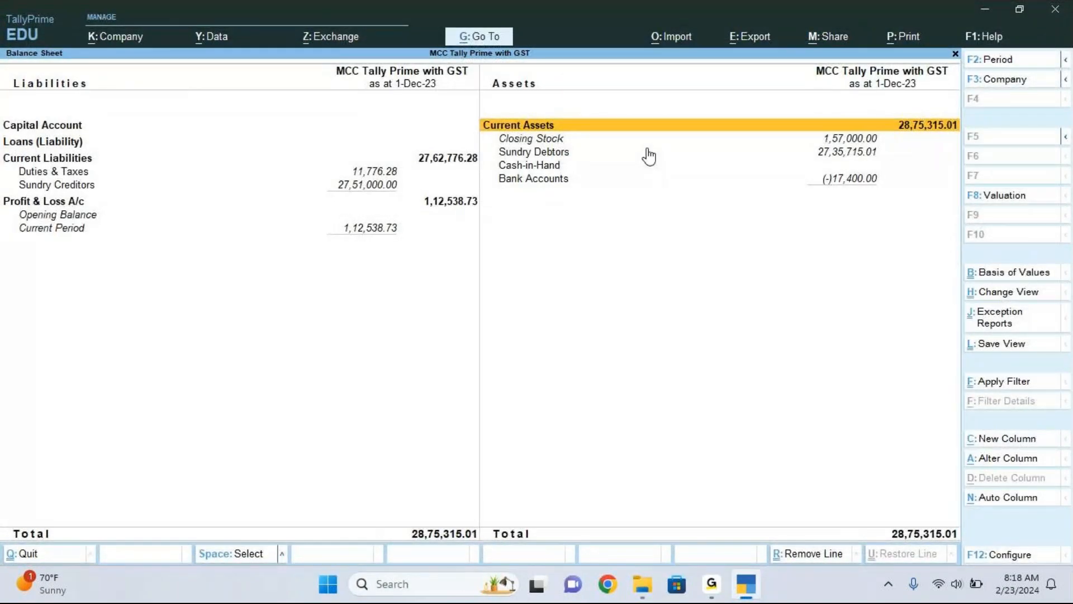
Leave the Balance Sheet and open the Profit & Loss A/c report in detailed format
key("Escape")
key("Down")
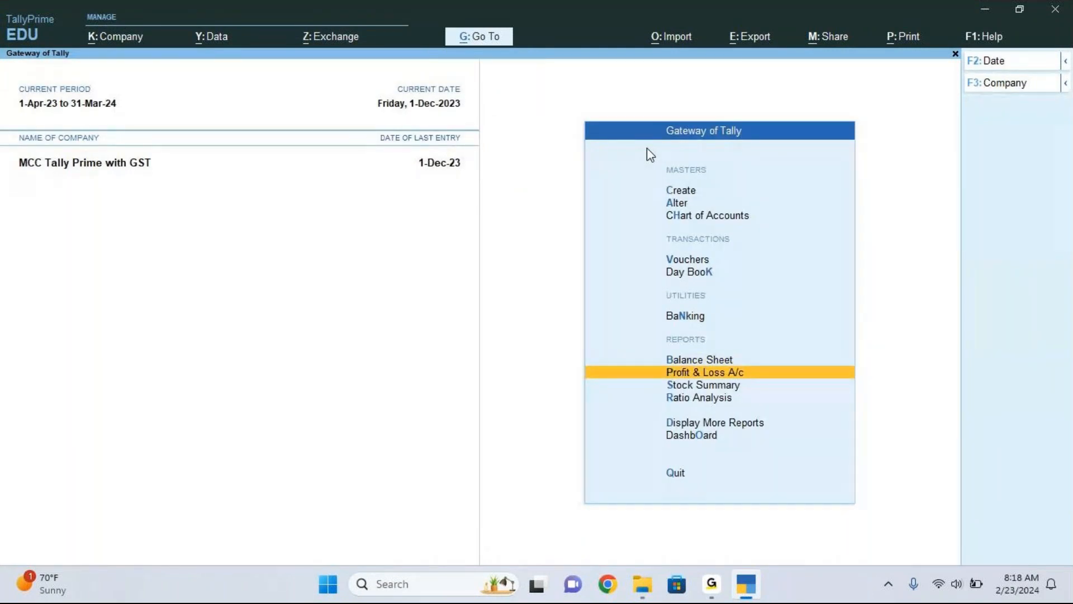
key("Return")
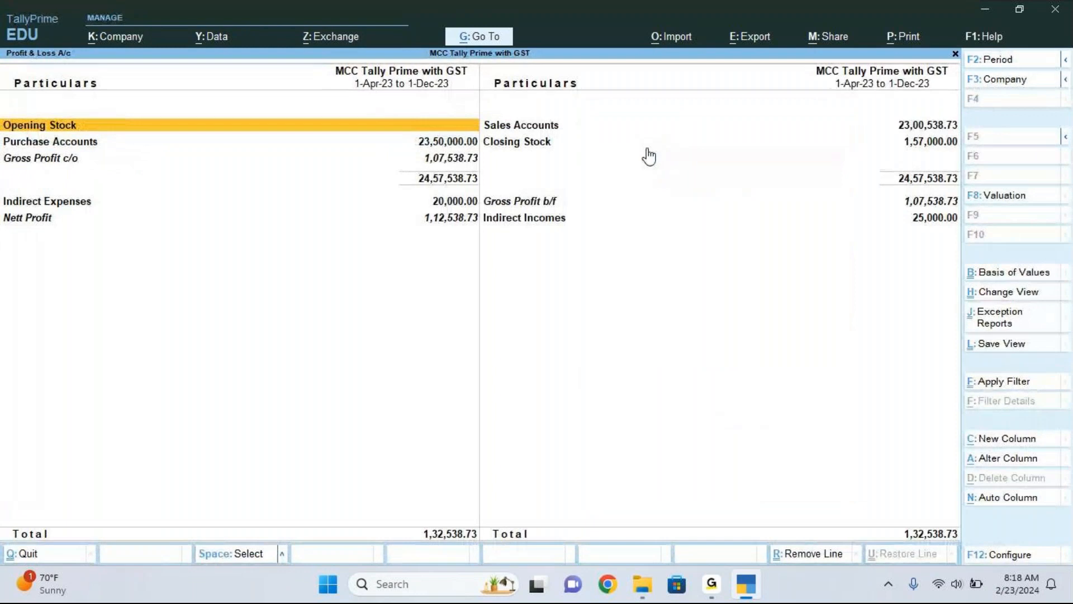
key("alt+F5")
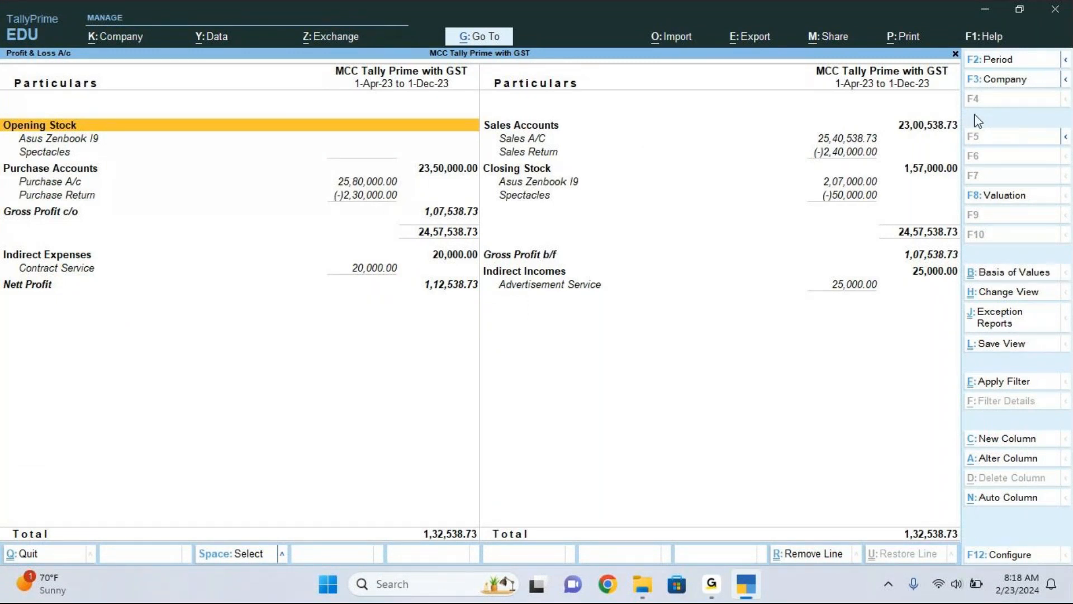
Start exporting the current Profit & Loss A/c report and open its export configuration
left_click(746, 41)
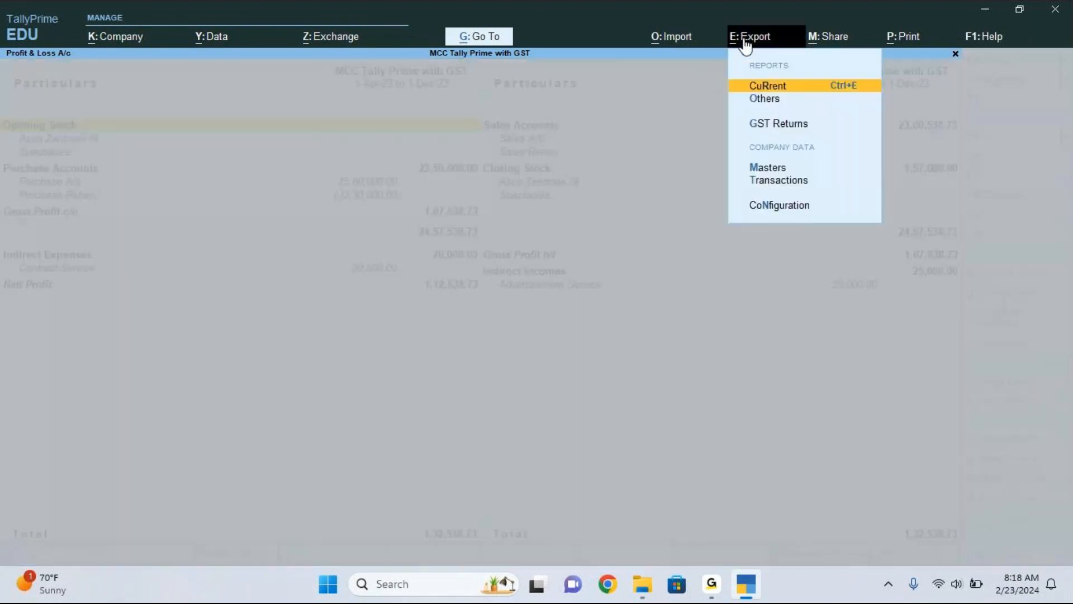
left_click(782, 89)
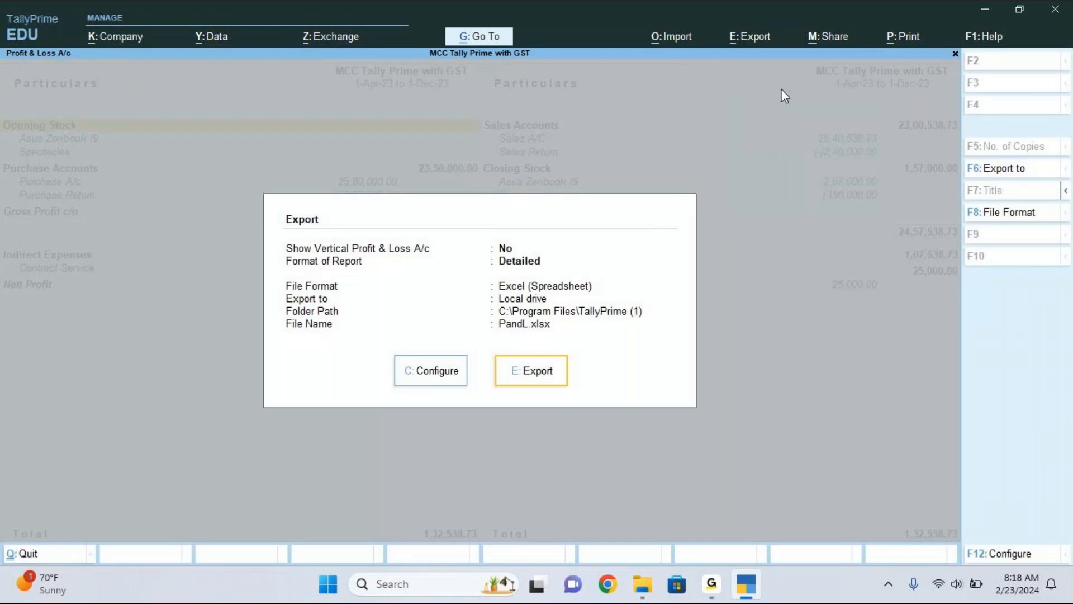
left_click(968, 111)
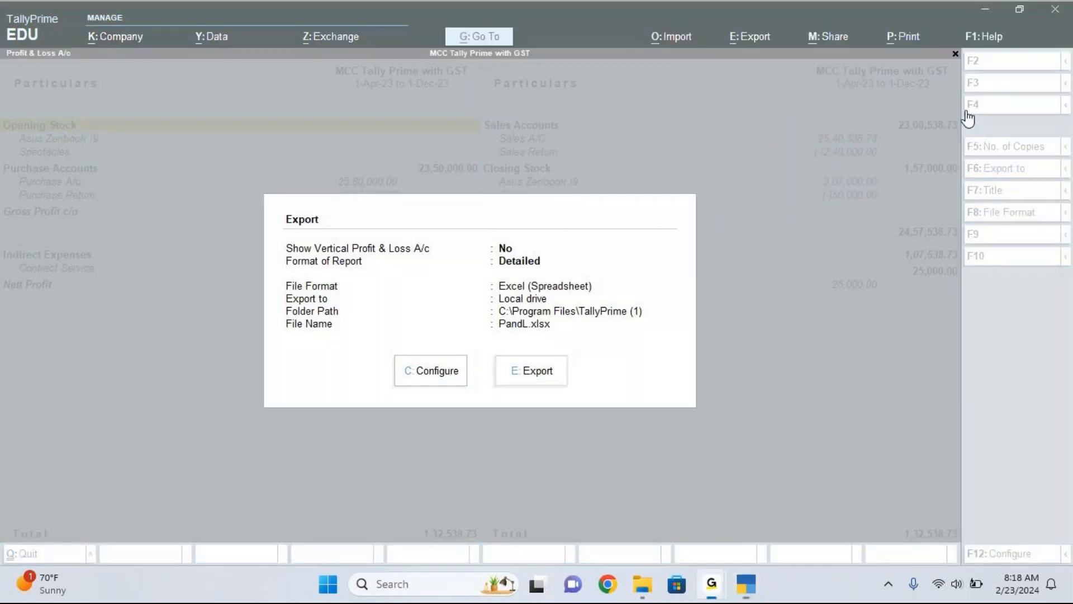
left_click(434, 371)
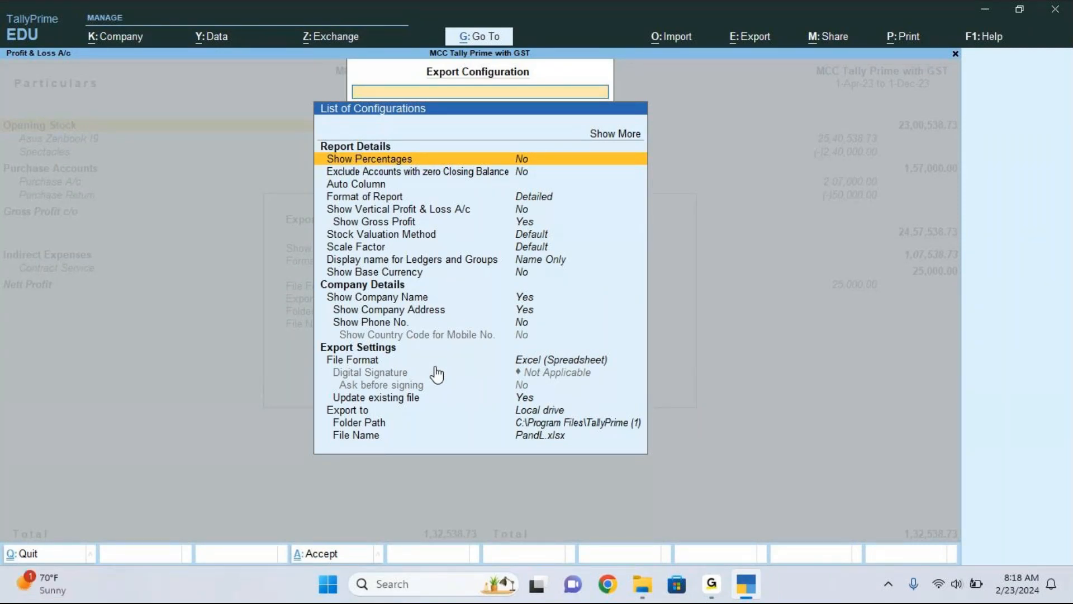
Set the Profit & Loss export's file format to PDF (Read-only document) with the digital signature Not Applicable
key("Down")
key("Down")
key("Down")
key("Down")
key("Down")
key("Down")
key("Down")
key("Down")
key("Down")
key("Down")
key("Down")
key("Down")
key("Down")
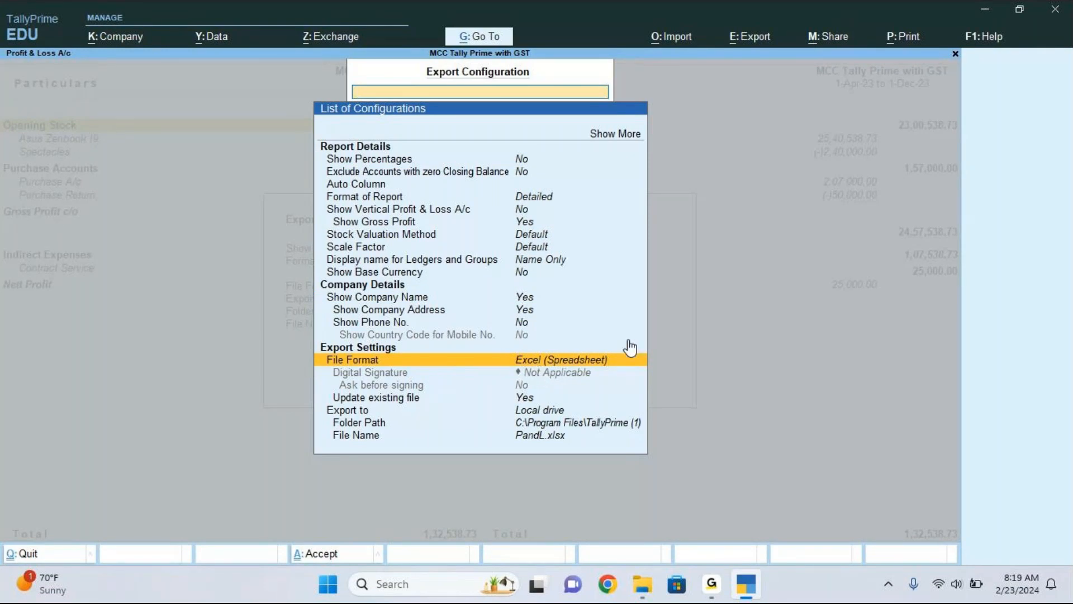
left_click(514, 366)
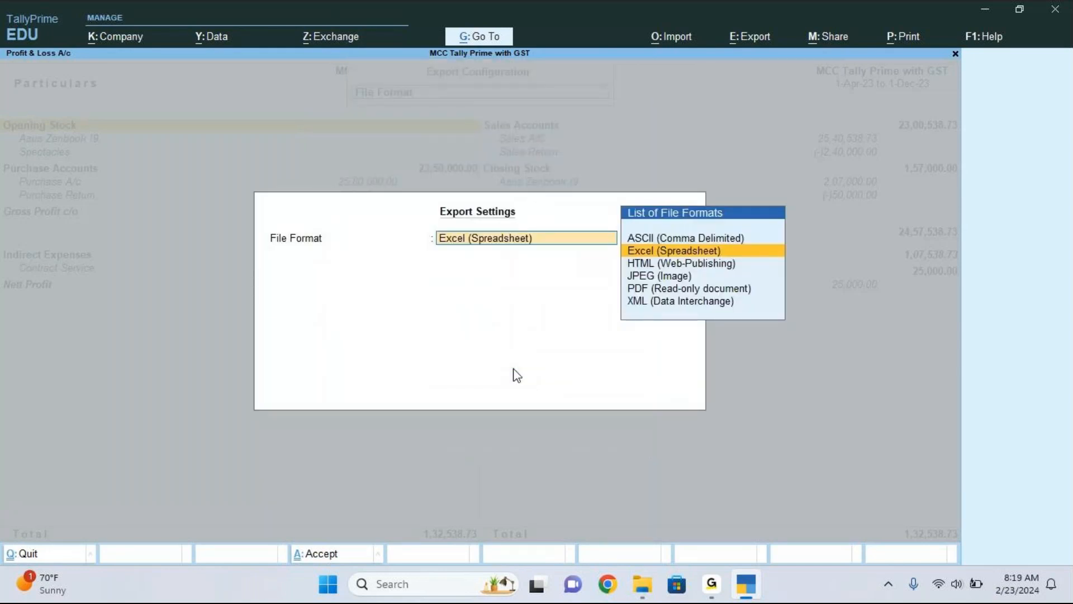
key("Down")
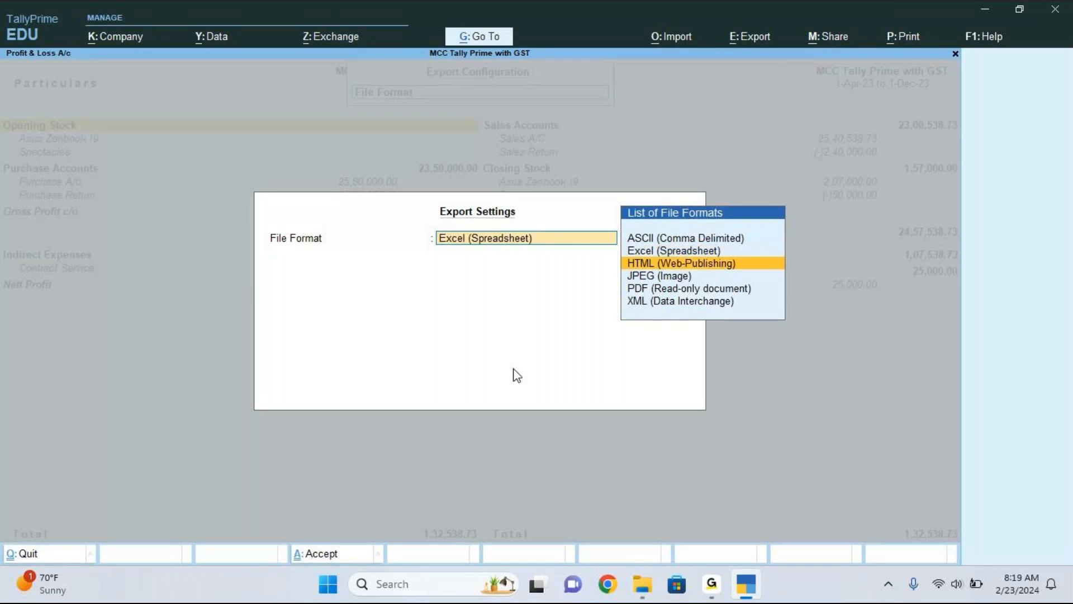
key("Down")
key("Down")
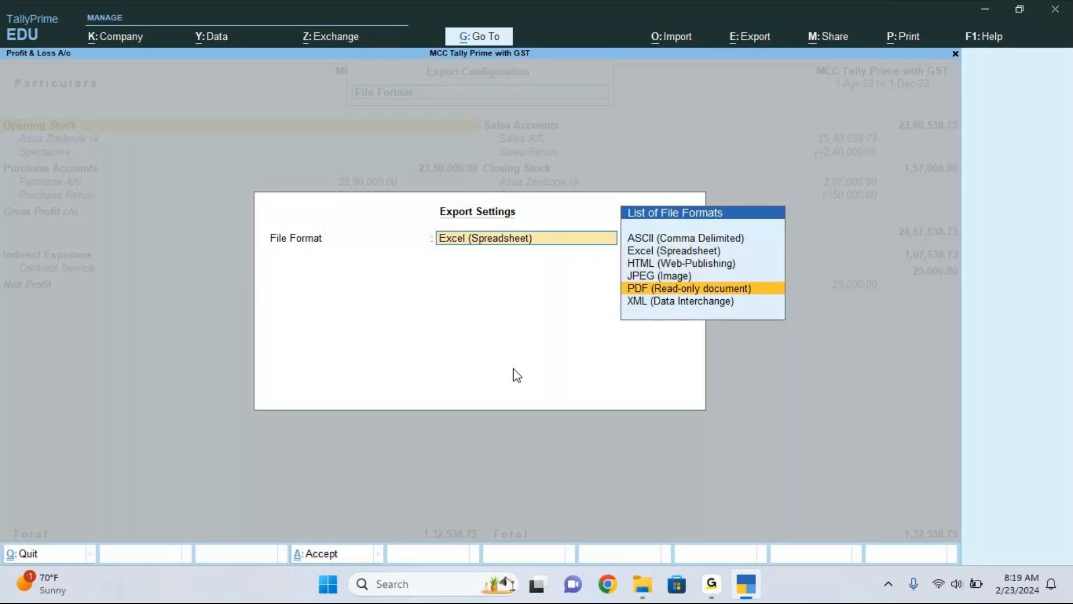
left_click(655, 289)
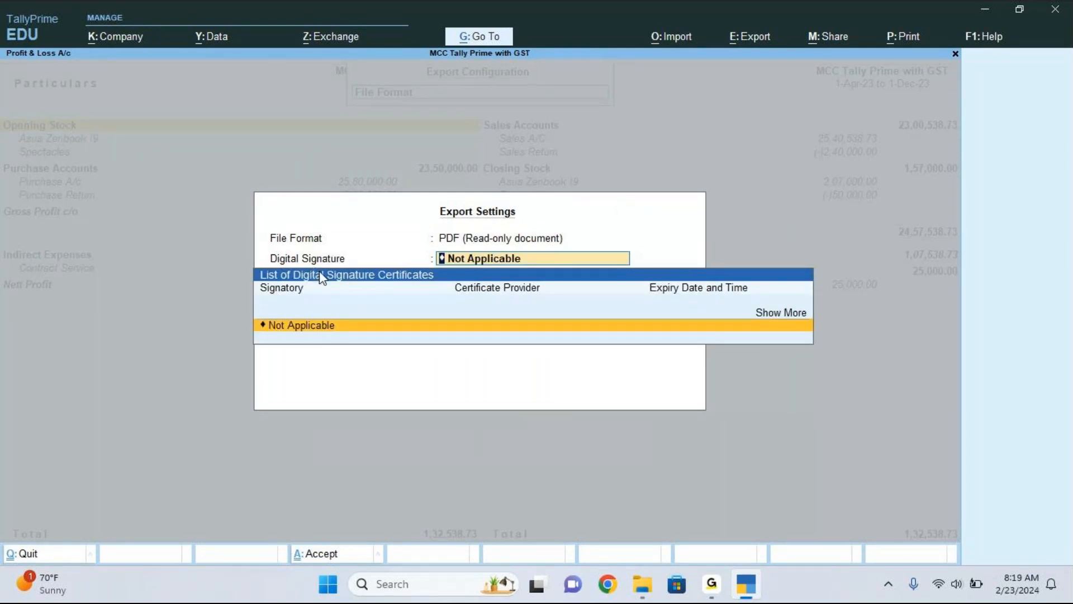
left_click(302, 329)
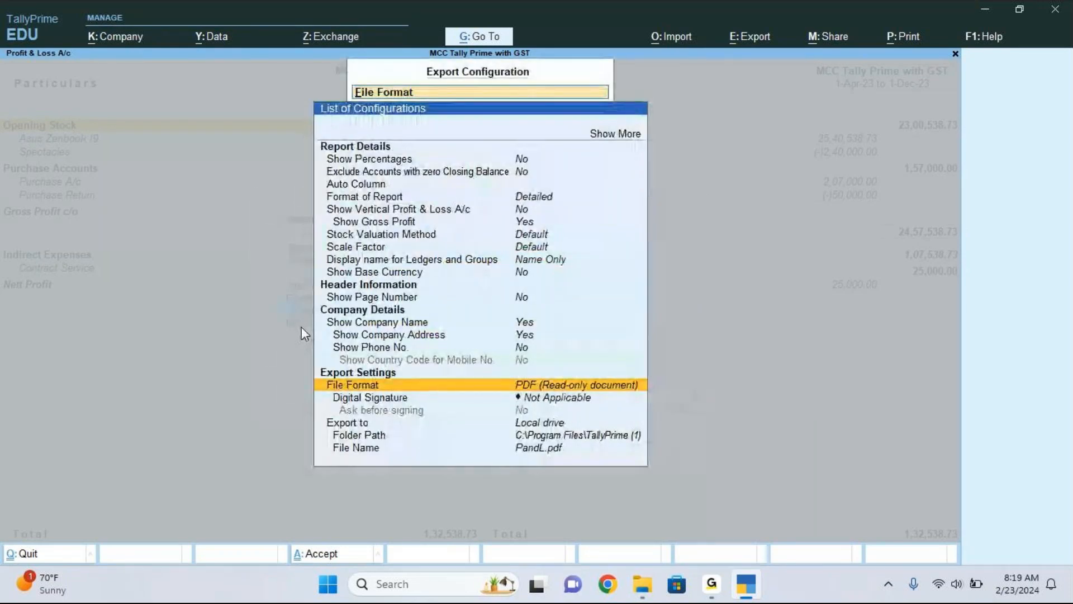
Specify D:\Excel files as the folder path for the Profit & Loss export
key("Down")
key("Down")
key("Down")
key("Down")
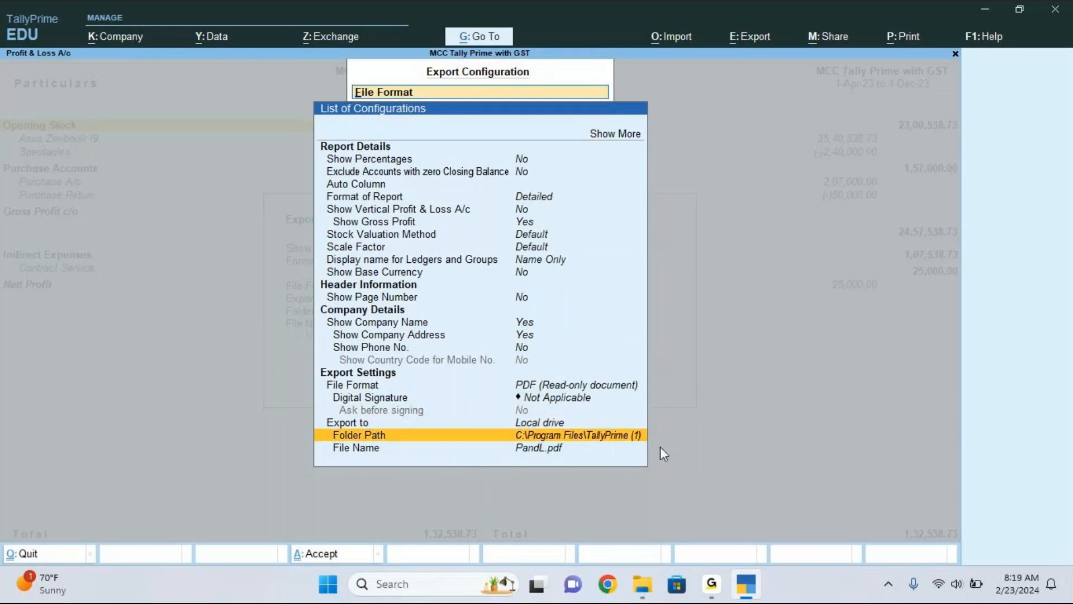
left_click(523, 435)
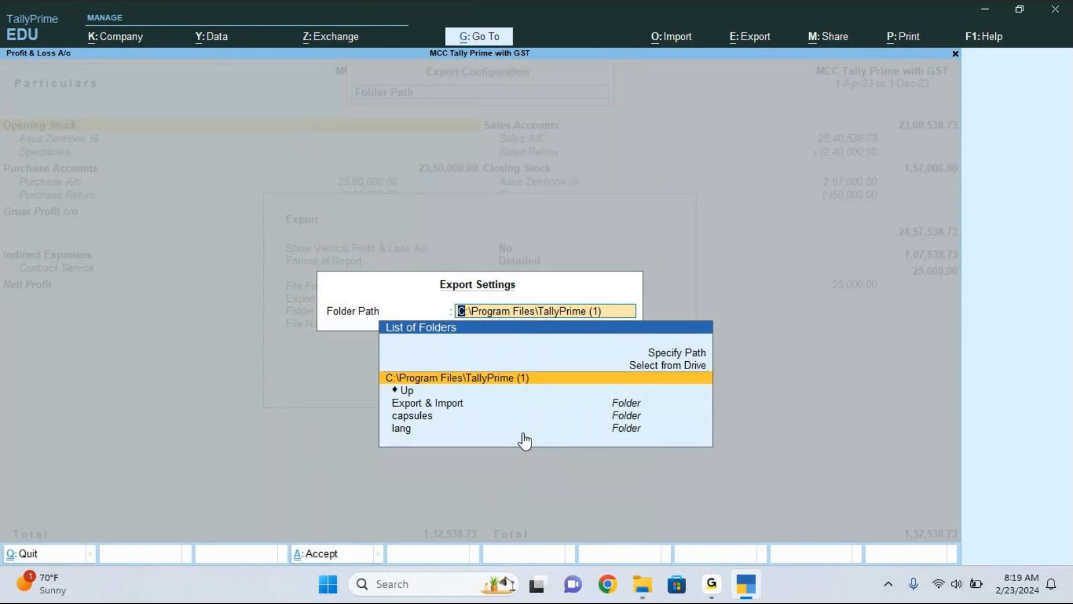
key("Up")
key("Up")
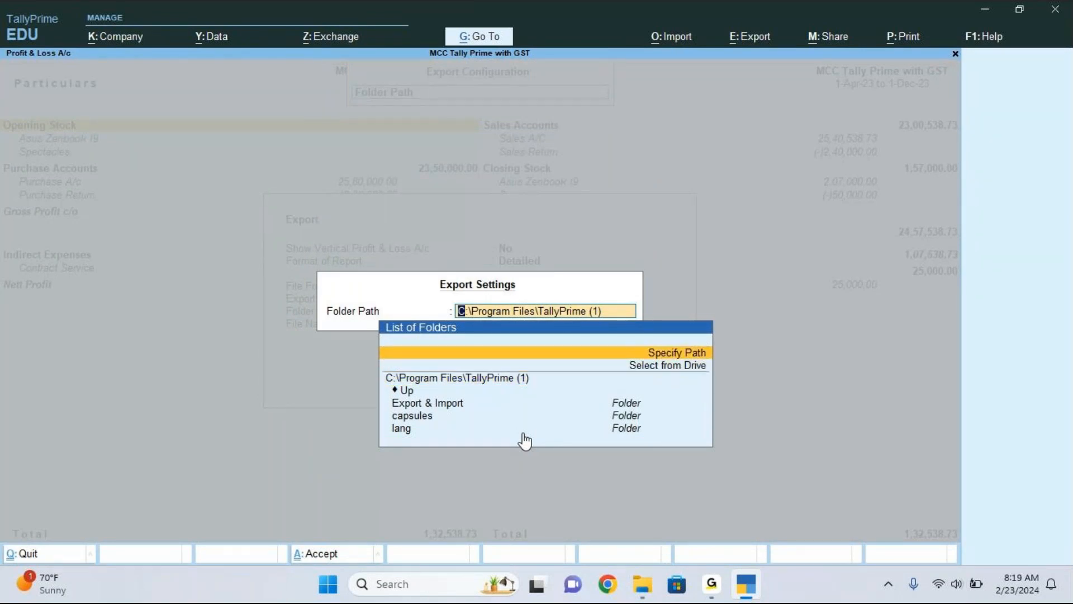
key("Return")
type("D:\\Excel files")
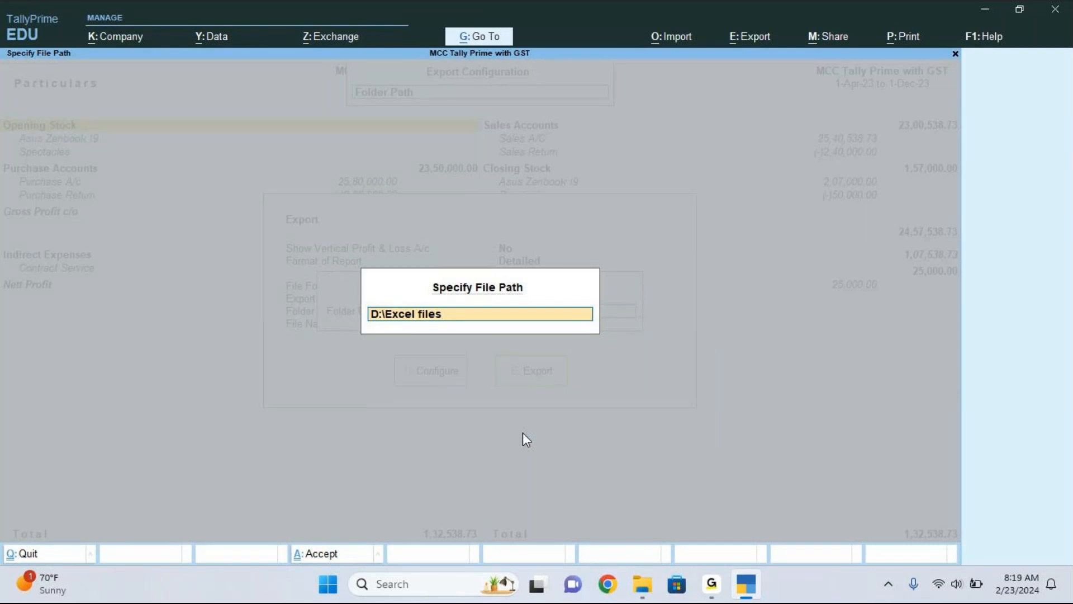
key("Return")
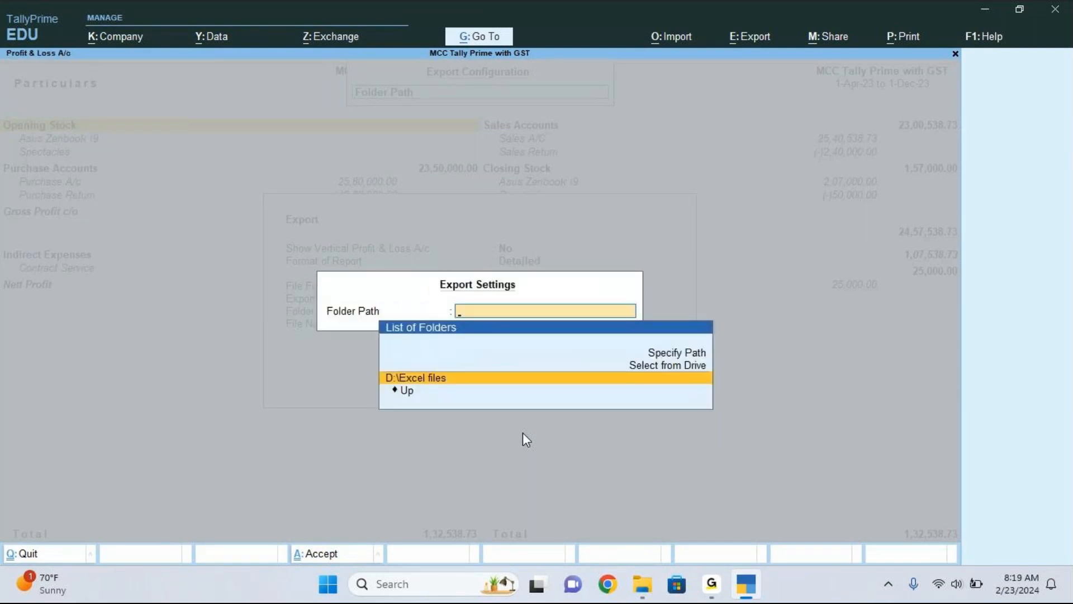
key("Return")
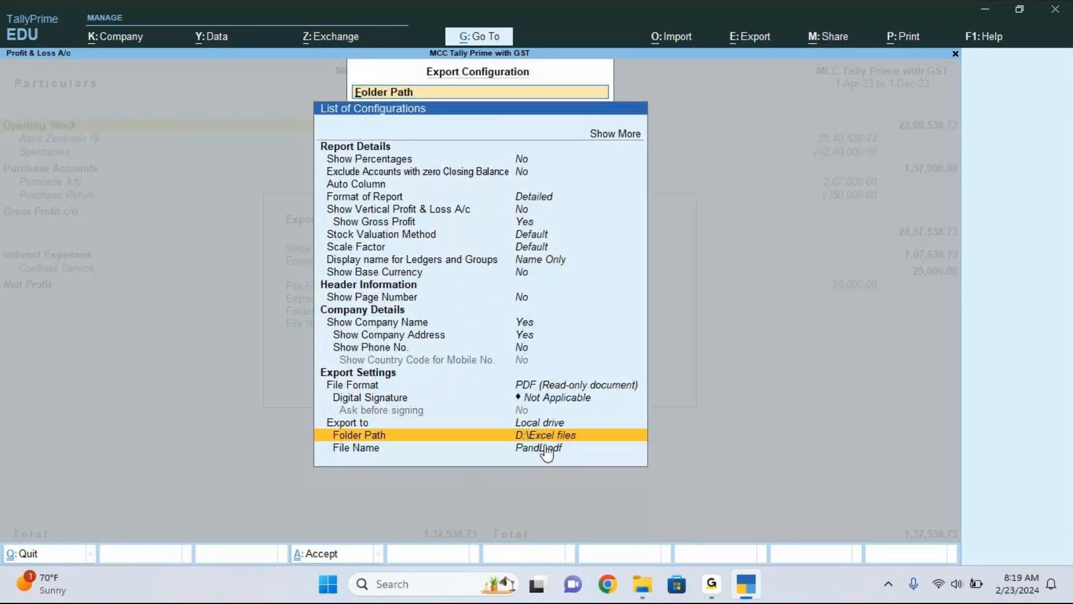
Name the Profit & Loss export file mccp&lreprort.pdf
left_click(548, 452)
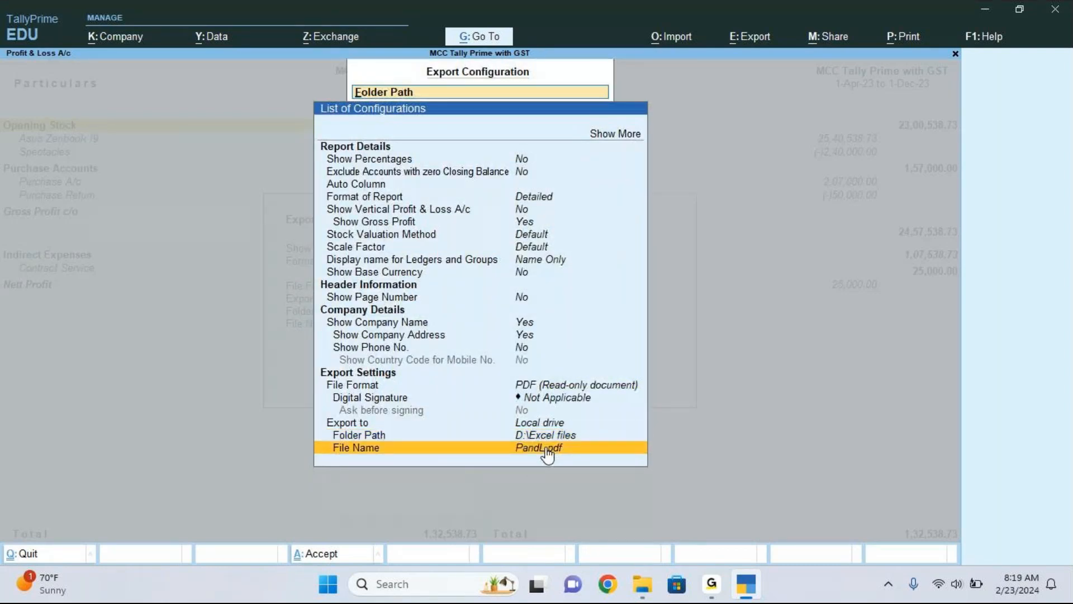
left_click(547, 453)
type("mccp&l")
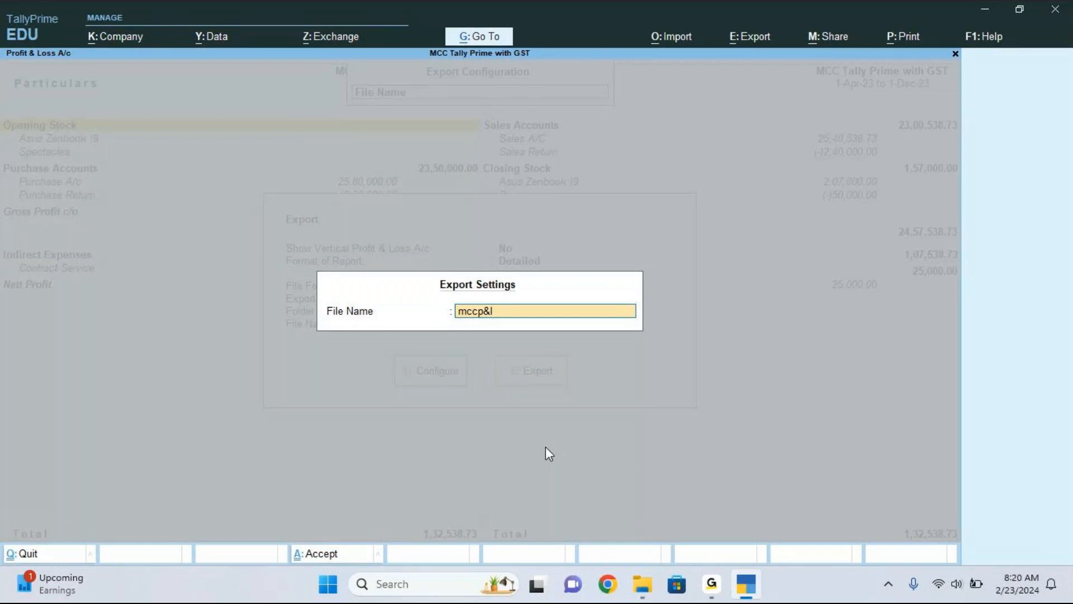
type("rep")
type("rort")
type(".pdf")
key("Return")
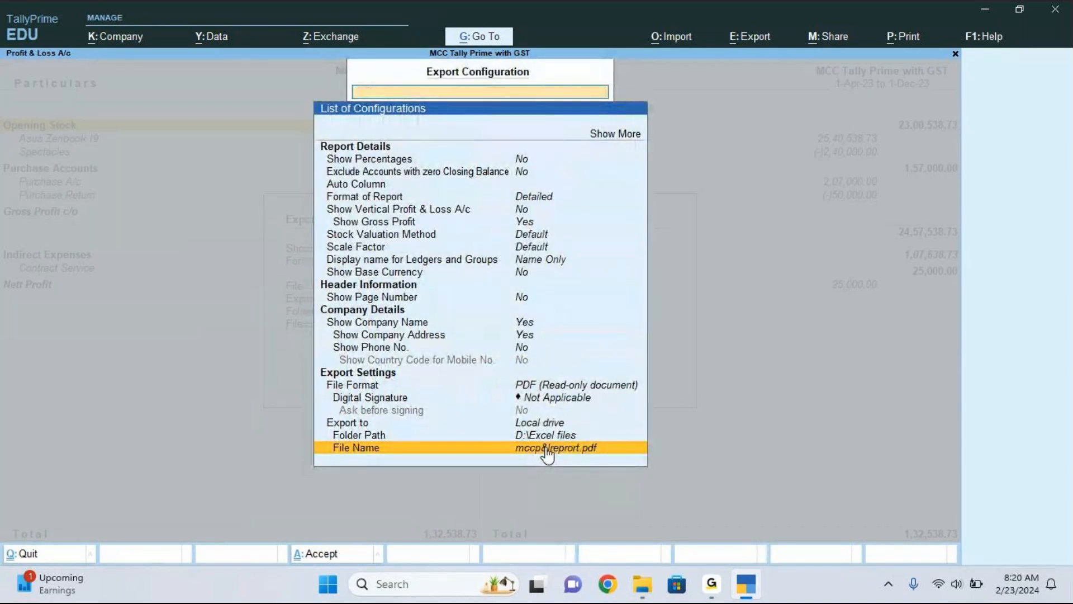
Accept the export configuration, export the Profit & Loss A/c and close the exported PDF
key("ctrl+a")
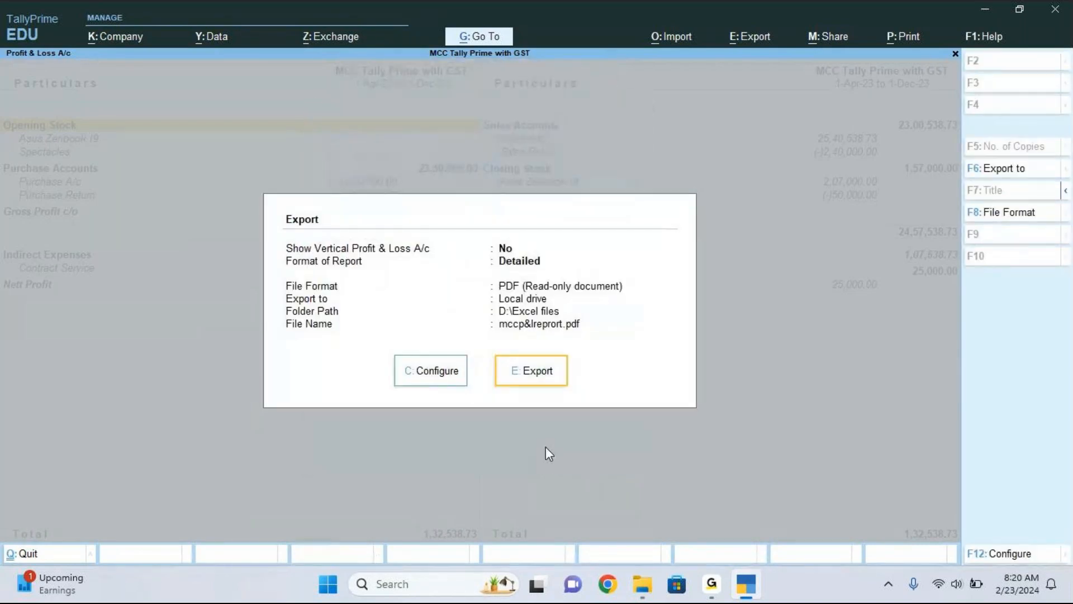
left_click(540, 369)
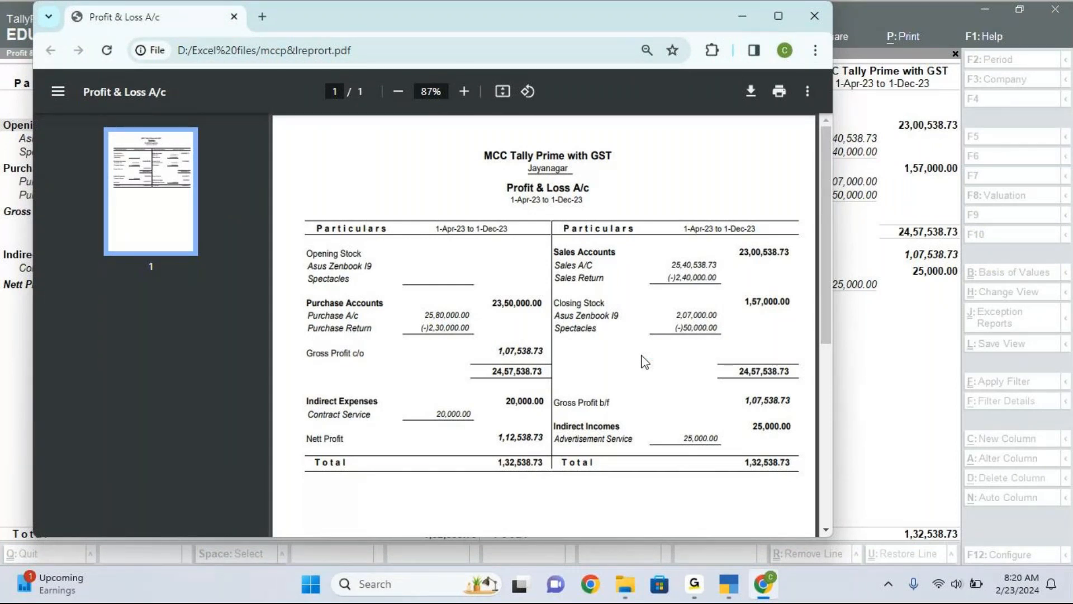
left_click(815, 15)
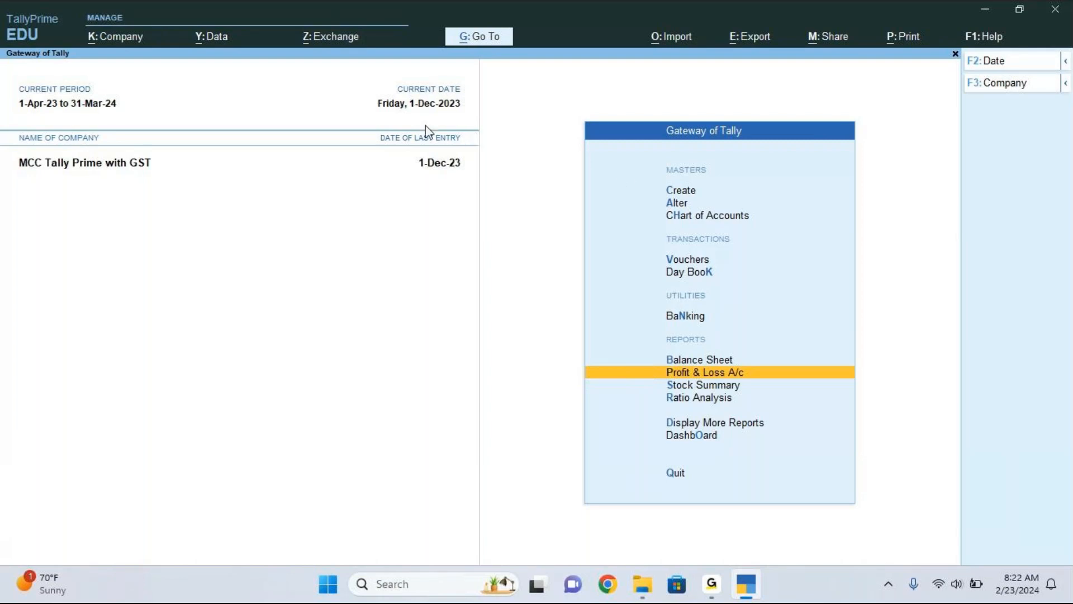
Start a company data backup and select only MCC Tally Prime with GST as the company to back up
left_click(210, 39)
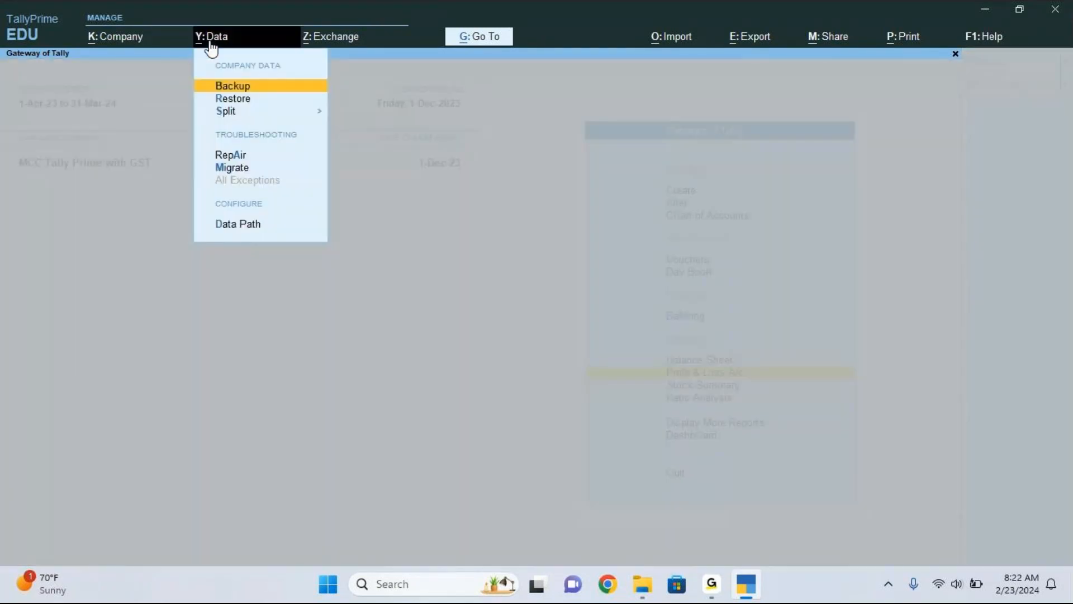
left_click(228, 87)
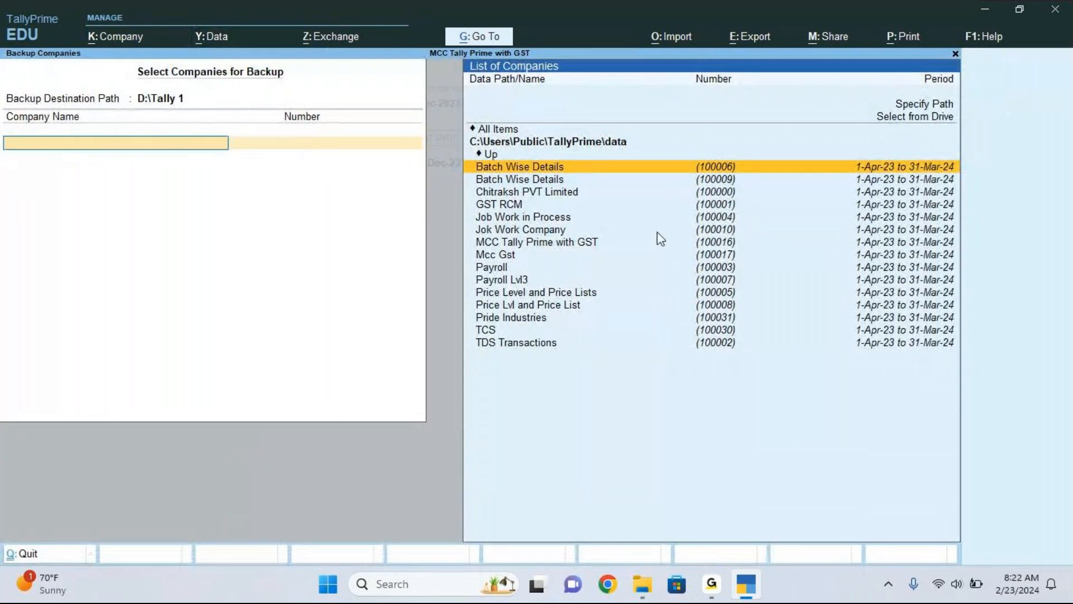
key("alt+Tab")
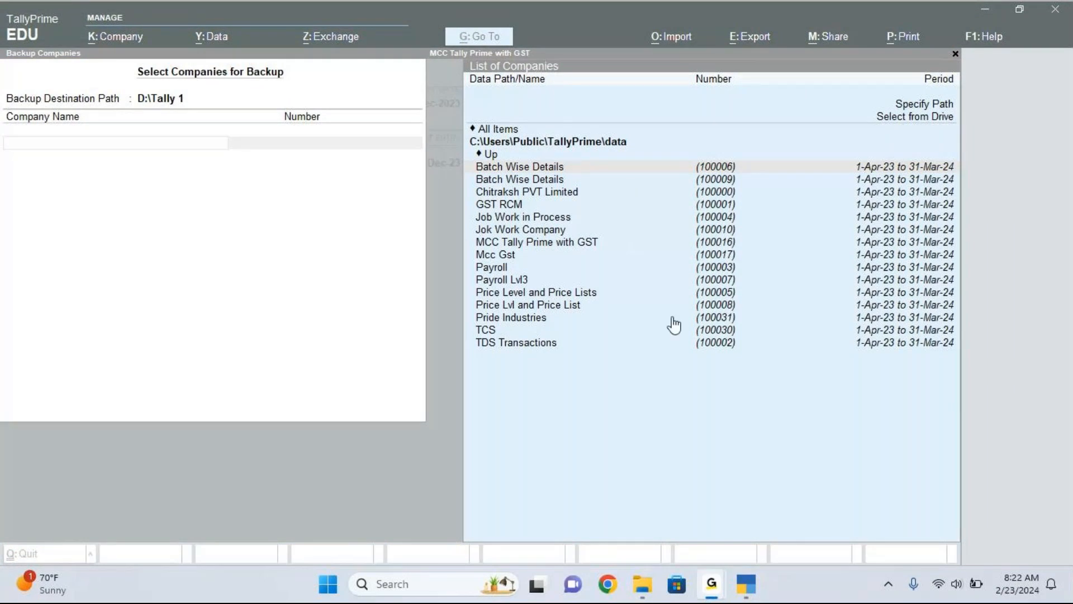
left_click(547, 246)
left_click(547, 247)
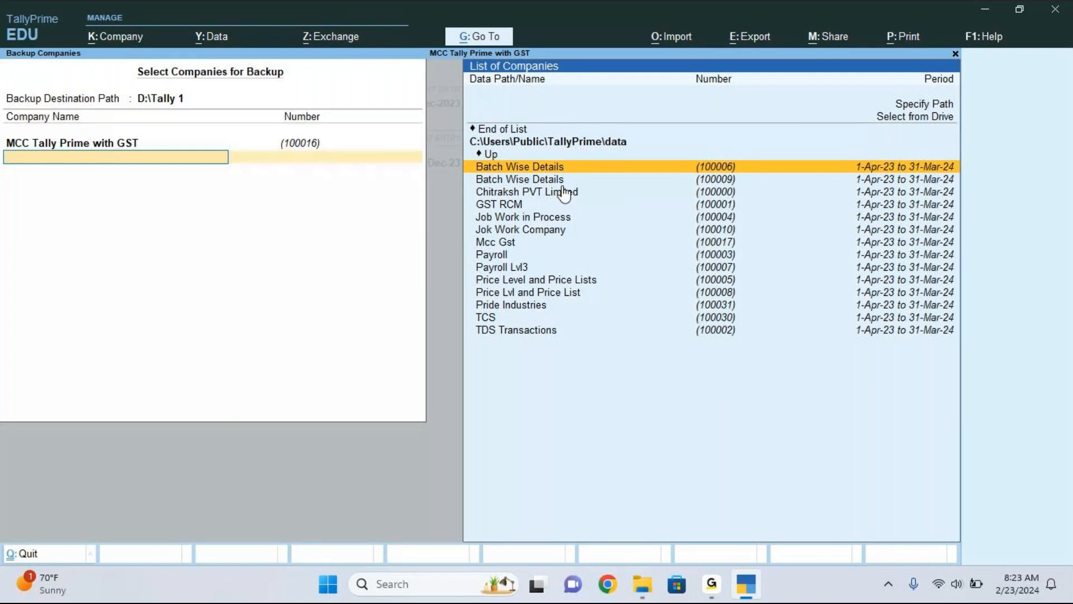
key("Up")
key("Up")
key("Up")
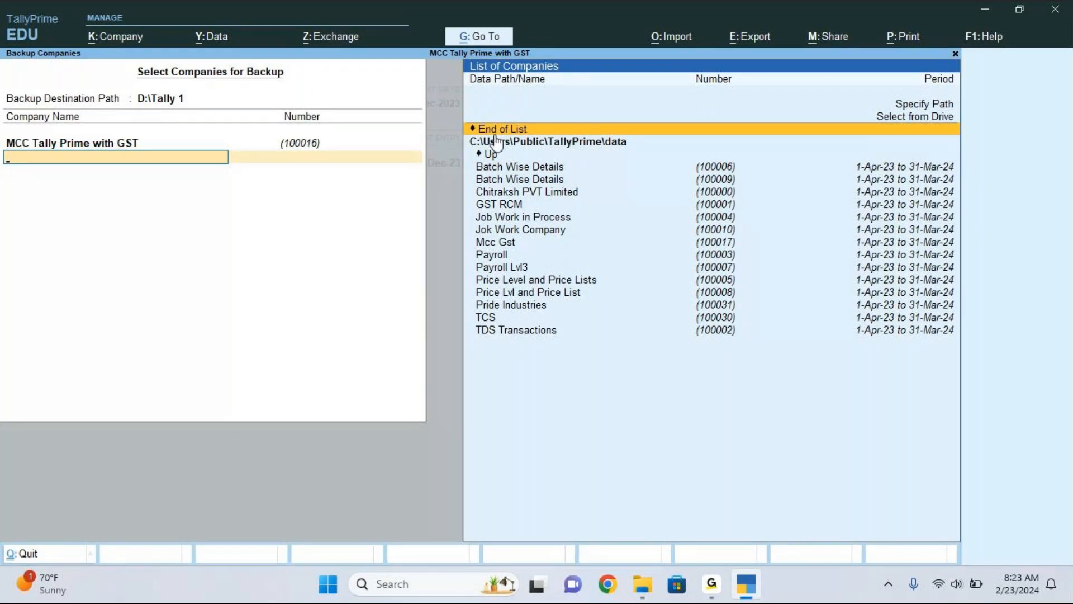
key("Return")
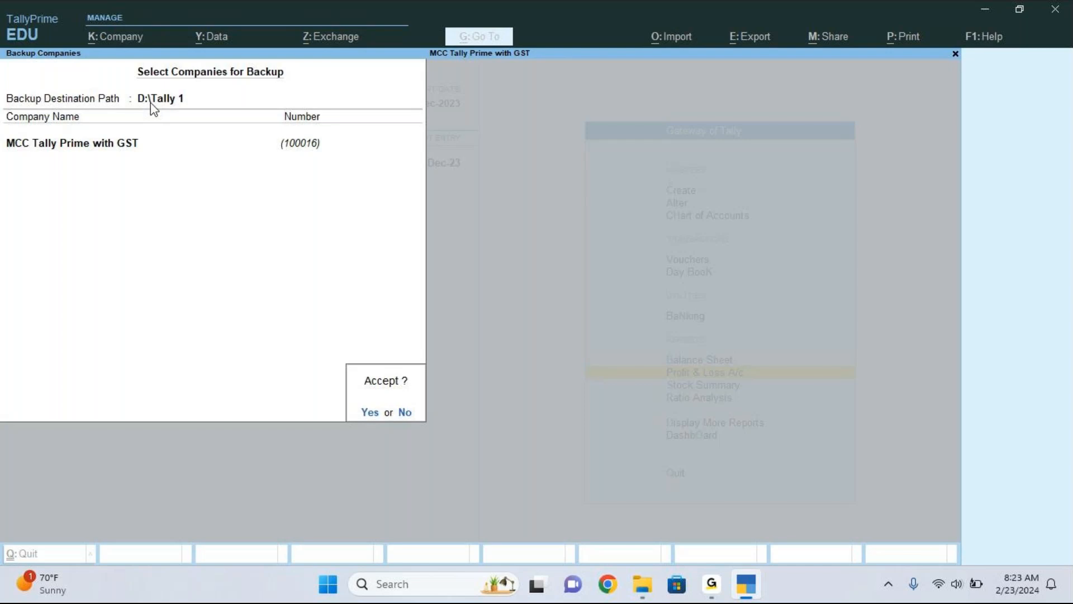
Decline the backup confirmation and return to the backup destination path for editing
key("n")
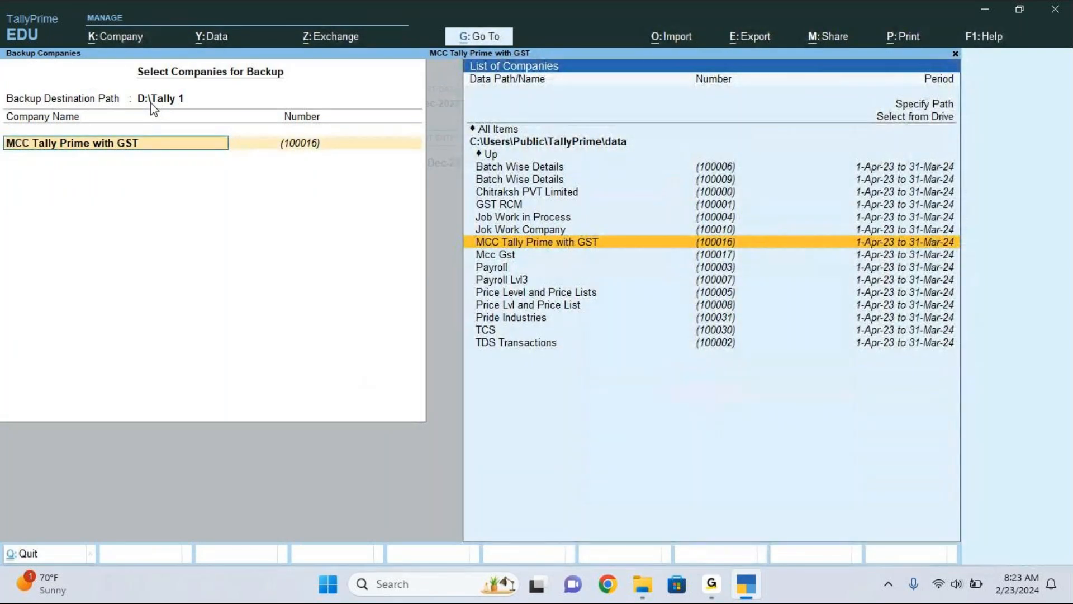
left_click(150, 102)
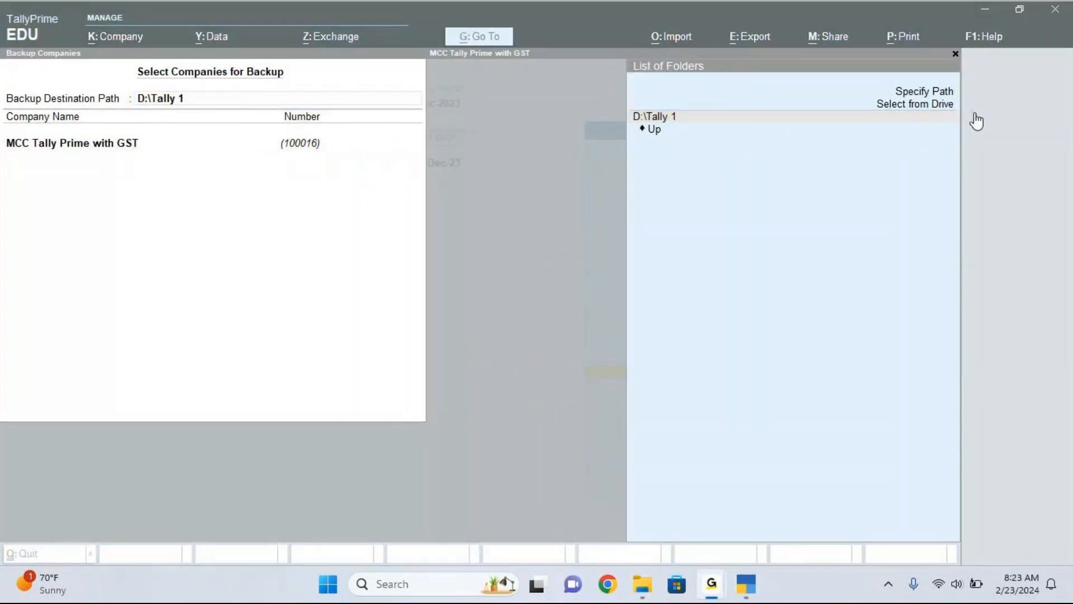
left_click(974, 114)
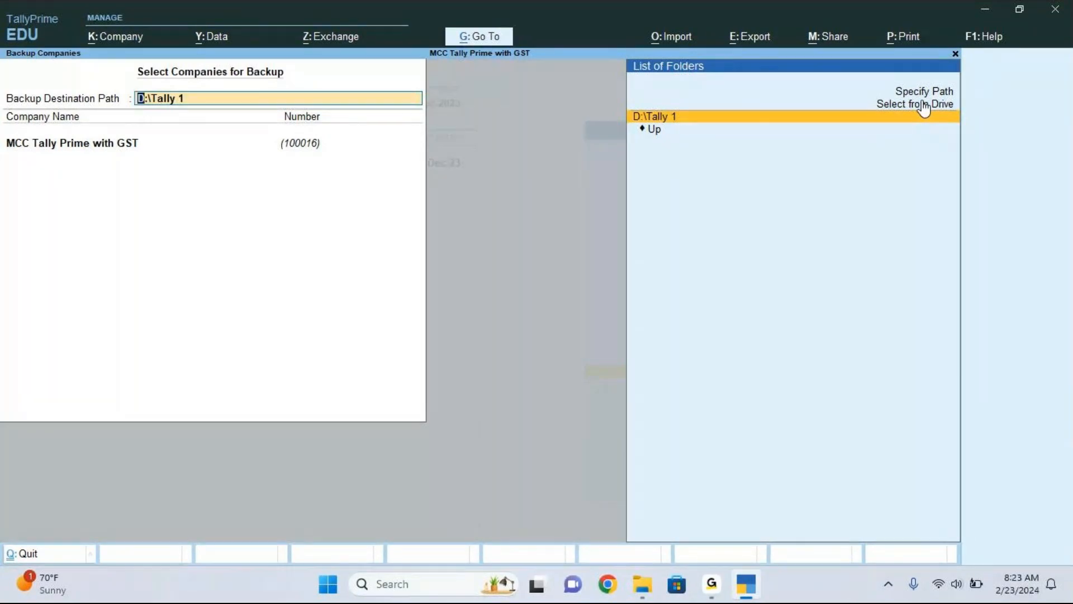
Switch to File Explorer and create a folder named MCC backup on Local Disk (D:)
left_click(641, 583)
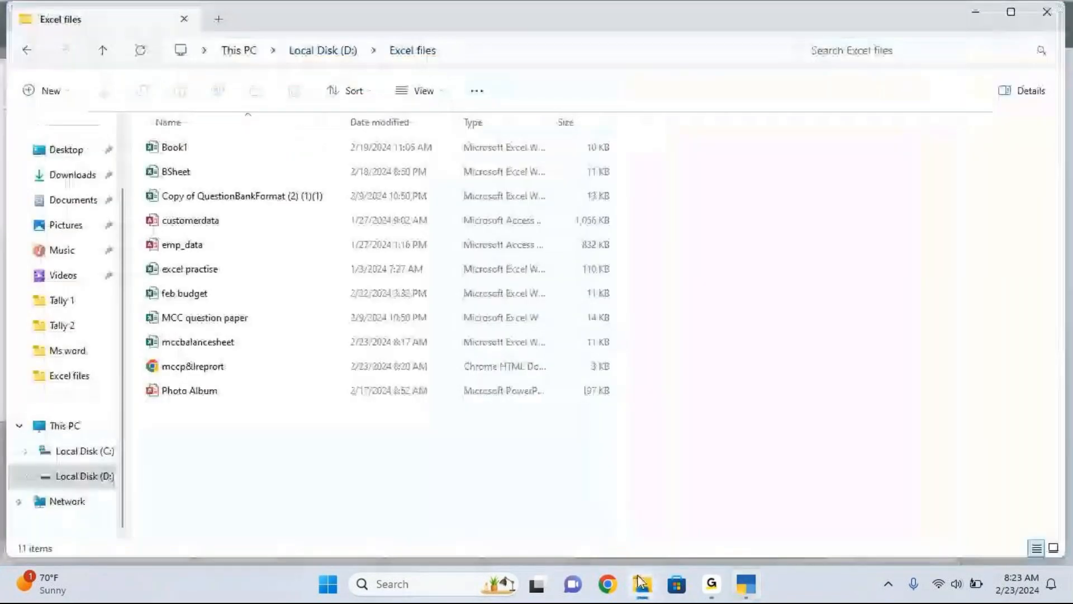
left_click(97, 485)
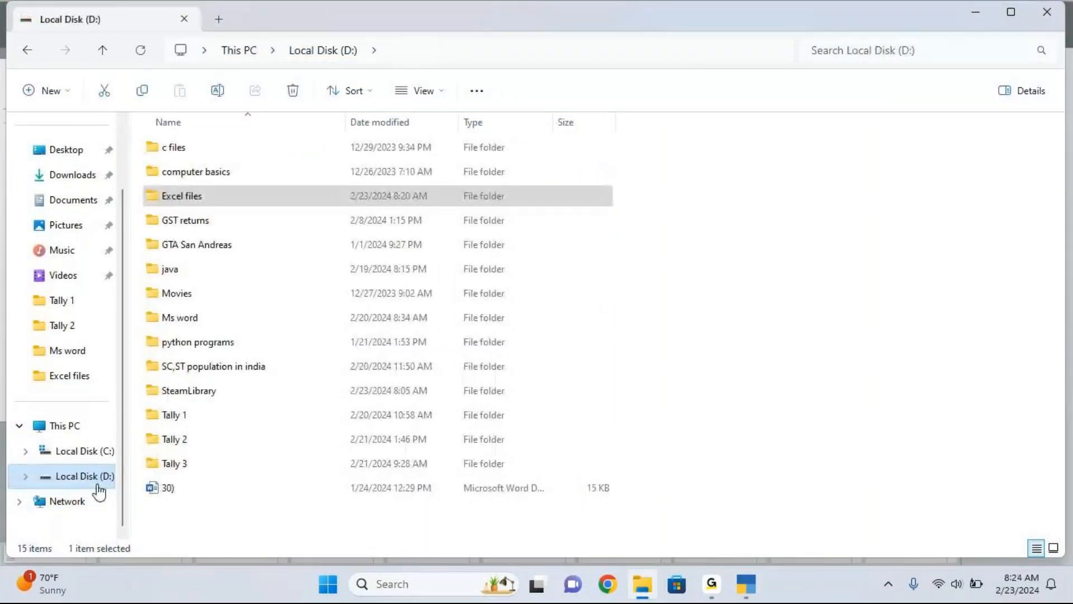
left_click(316, 193)
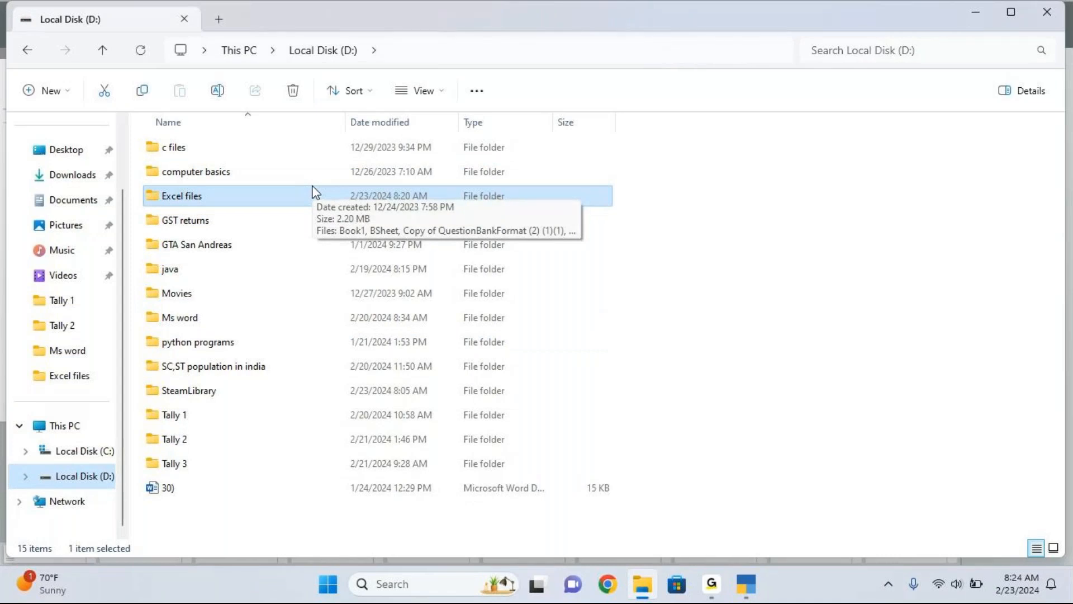
left_click(684, 186)
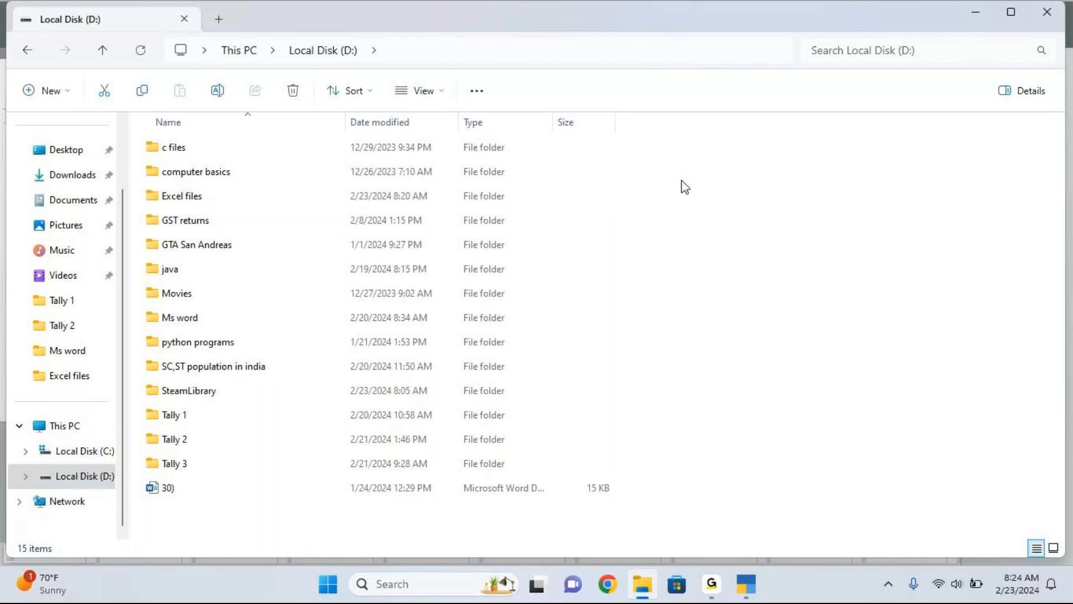
right_click(685, 186)
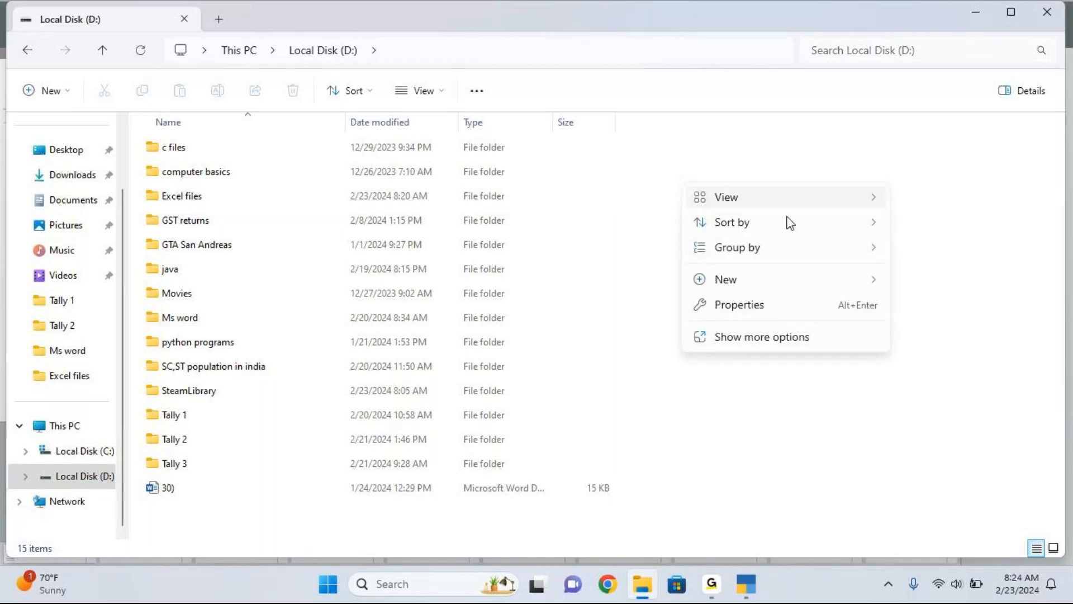
left_click(771, 280)
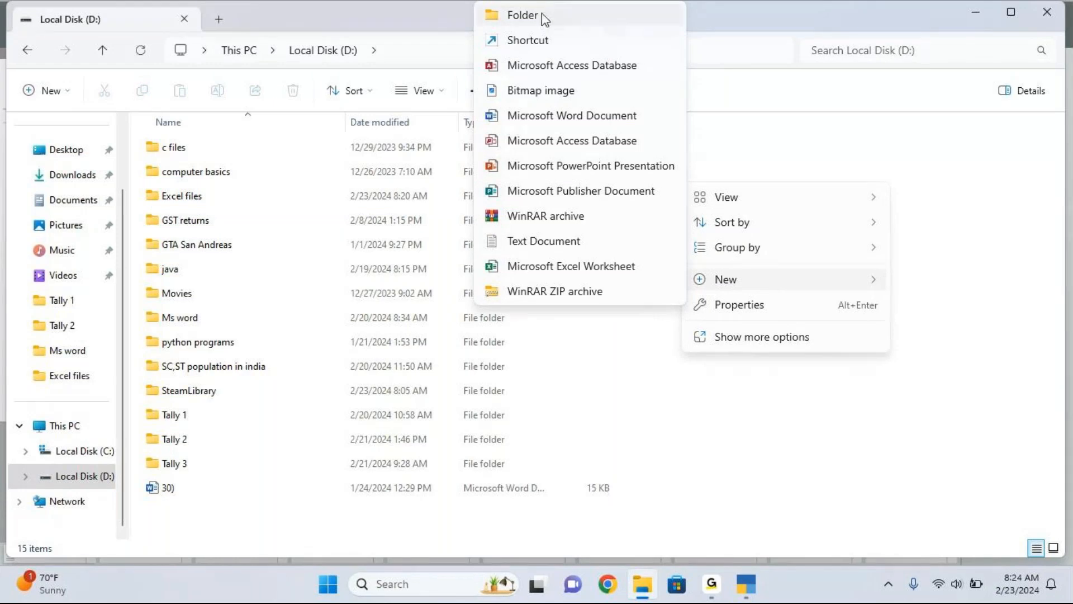
left_click(522, 15)
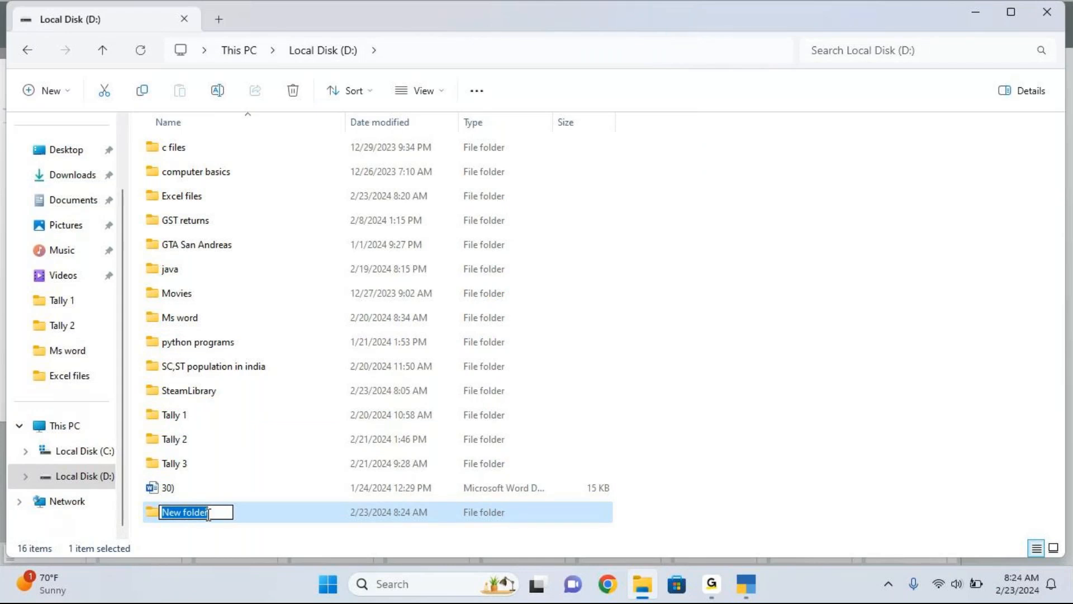
key("BackSpace")
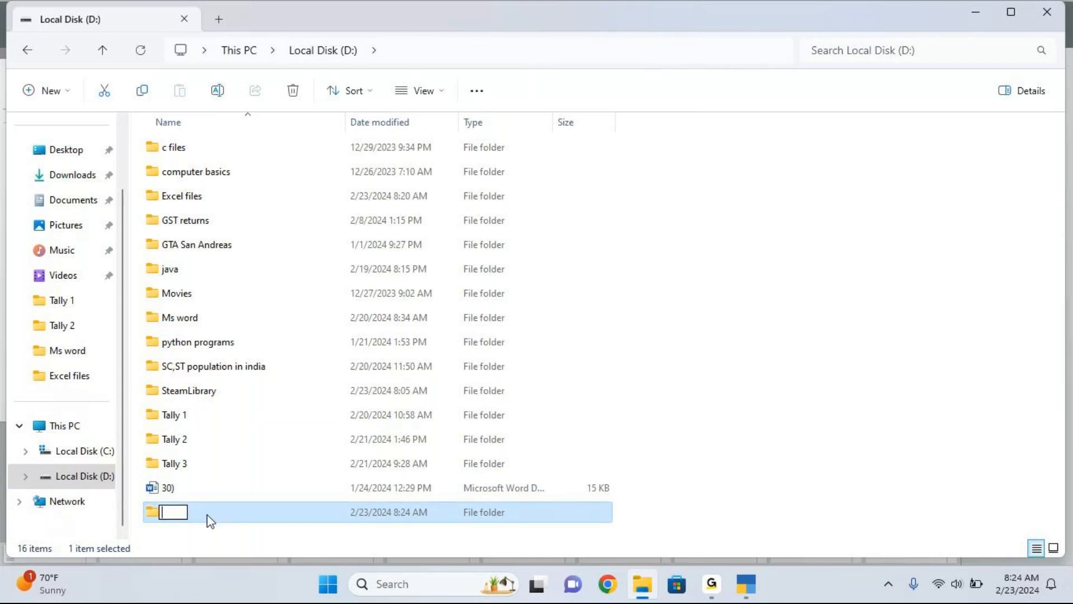
type("MCC ")
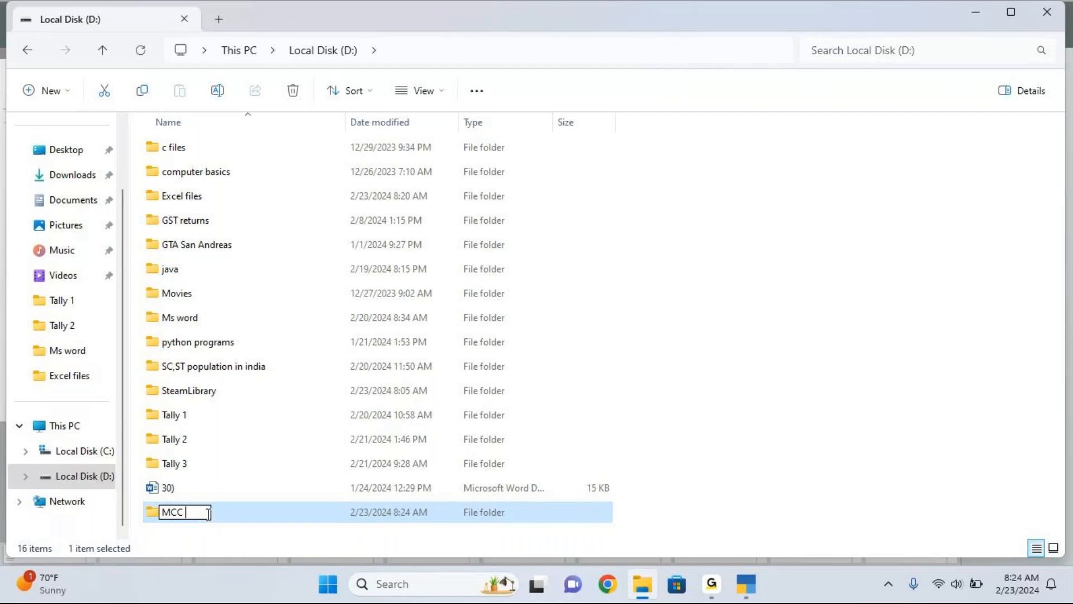
type("backup")
key("Return")
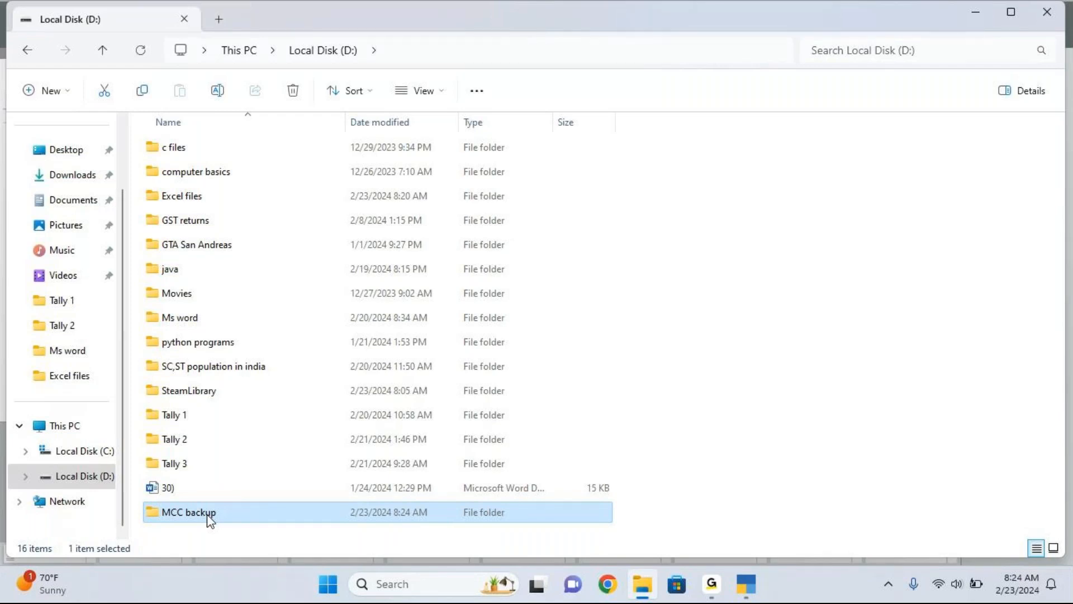
Open the MCC backup folder and copy its path from the address bar
double_click(210, 519)
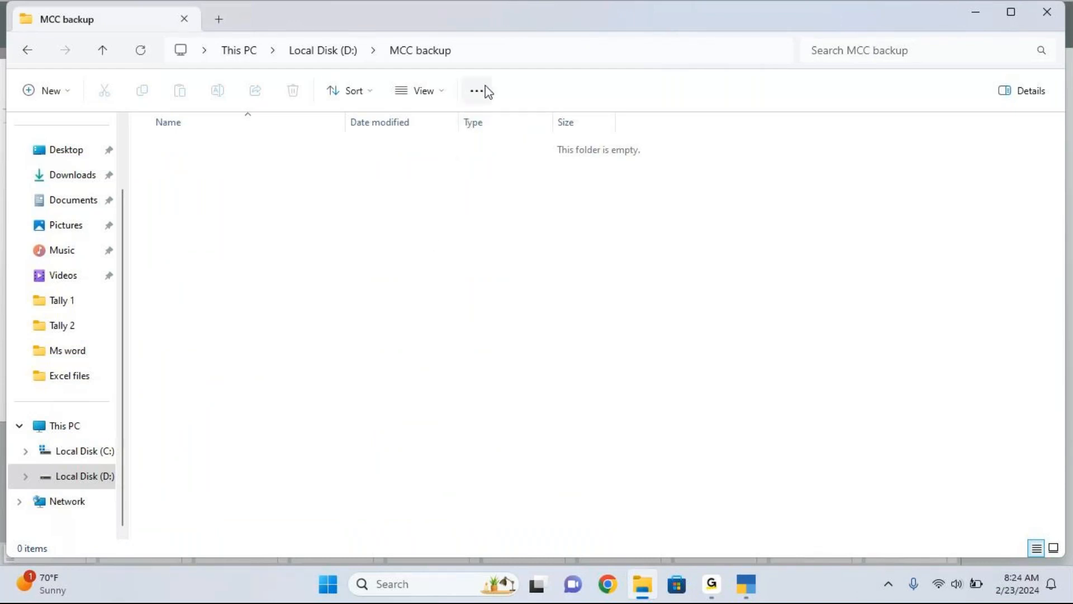
left_click(470, 51)
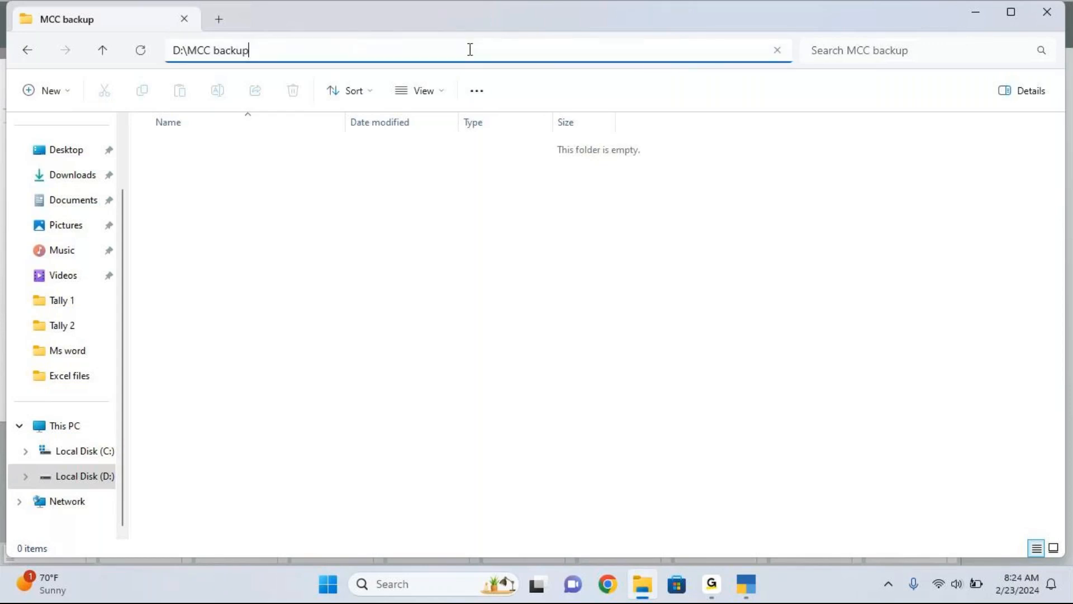
left_click_drag(469, 50, 160, 57)
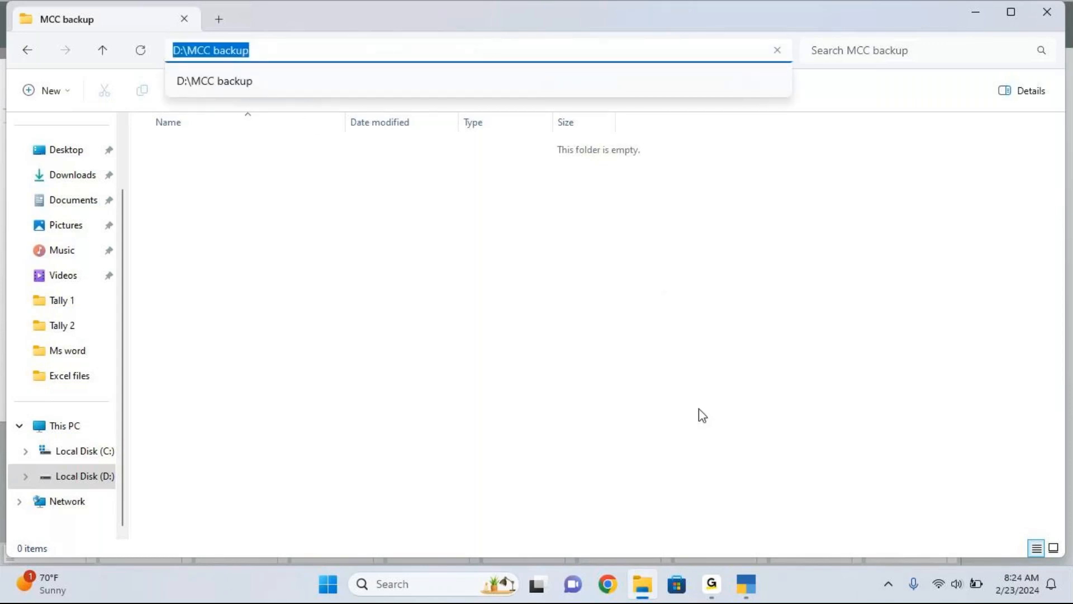
Switch back to TallyPrime and specify D:\MCC backup as the backup destination path
left_click(752, 585)
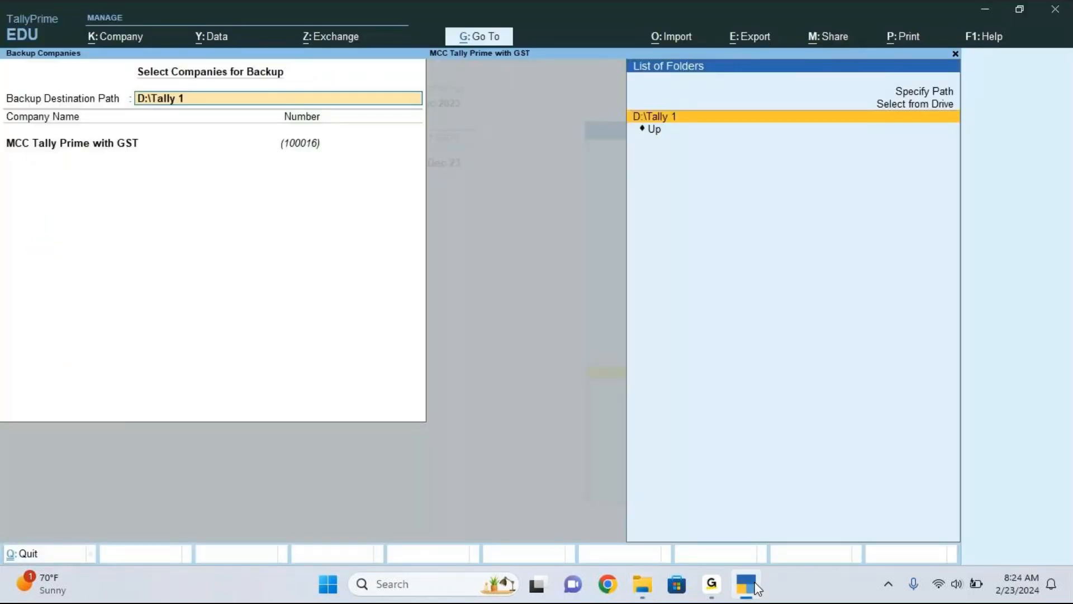
mouse_move(719, 582)
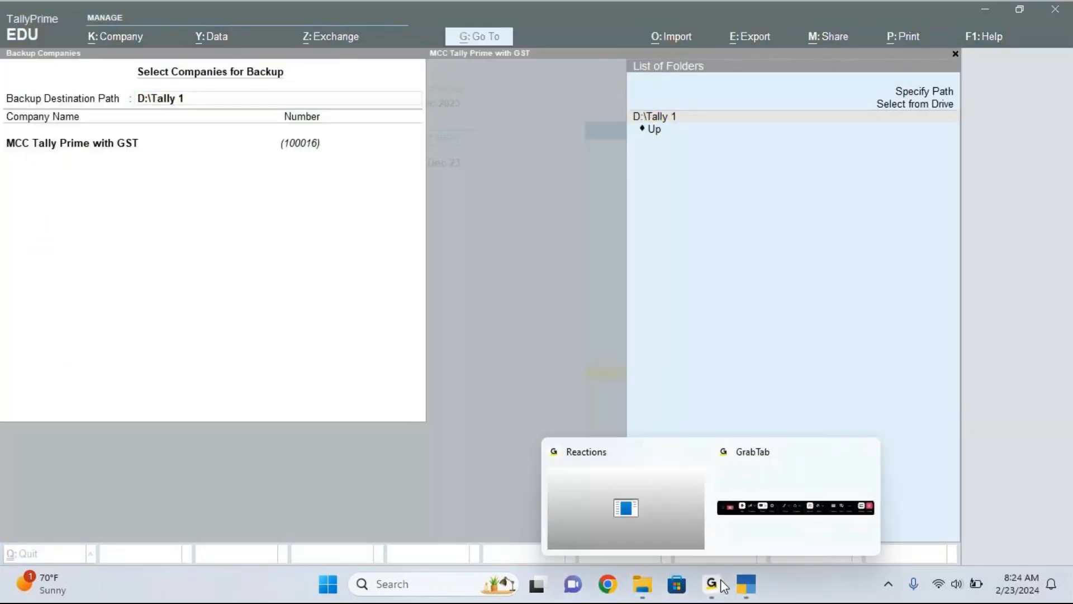
left_click(751, 491)
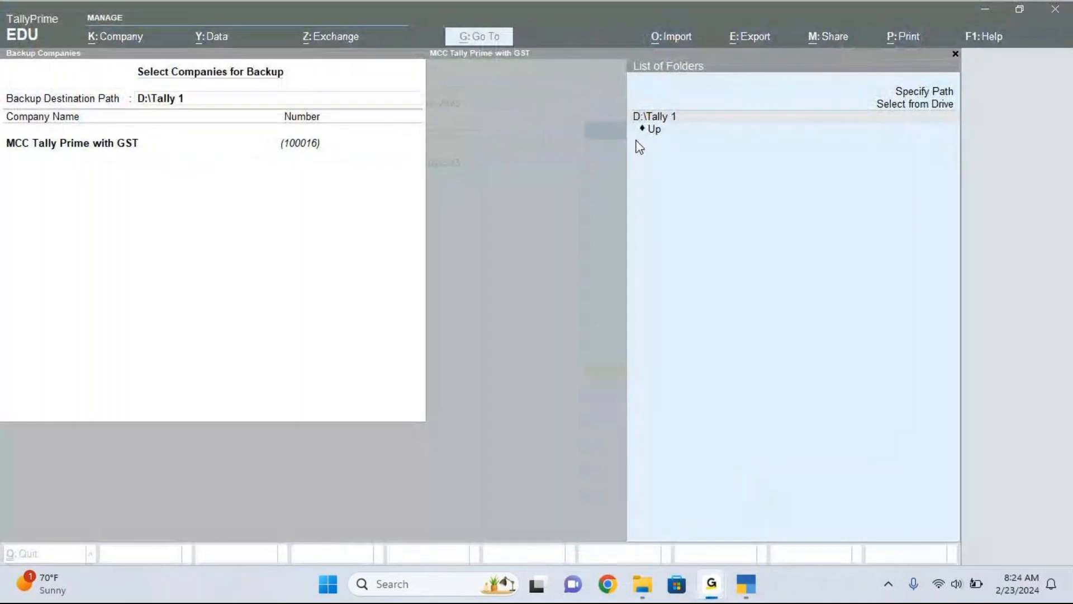
left_click(293, 110)
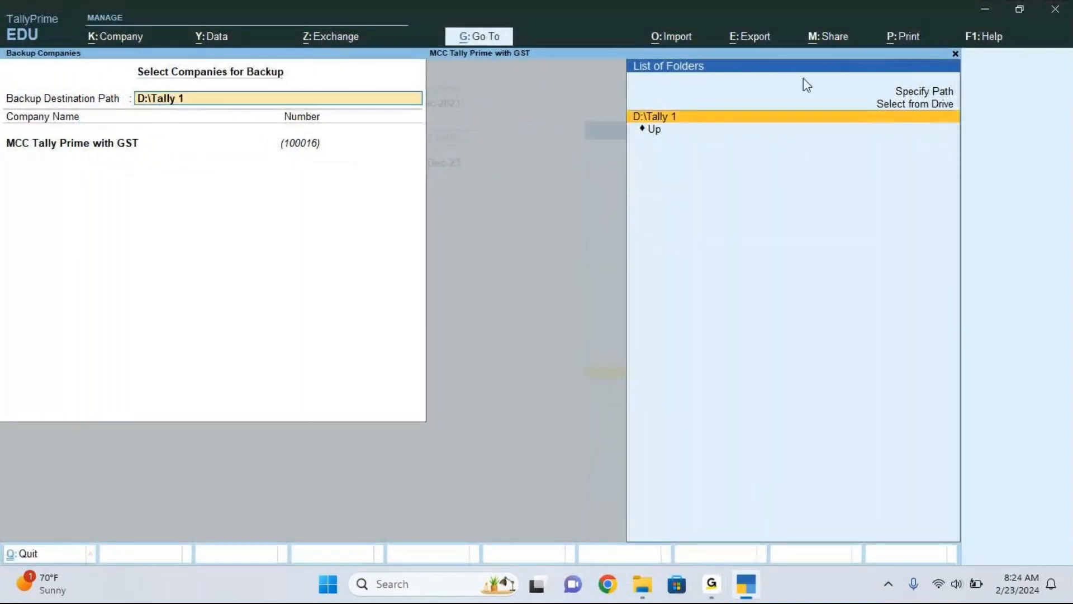
left_click(940, 94)
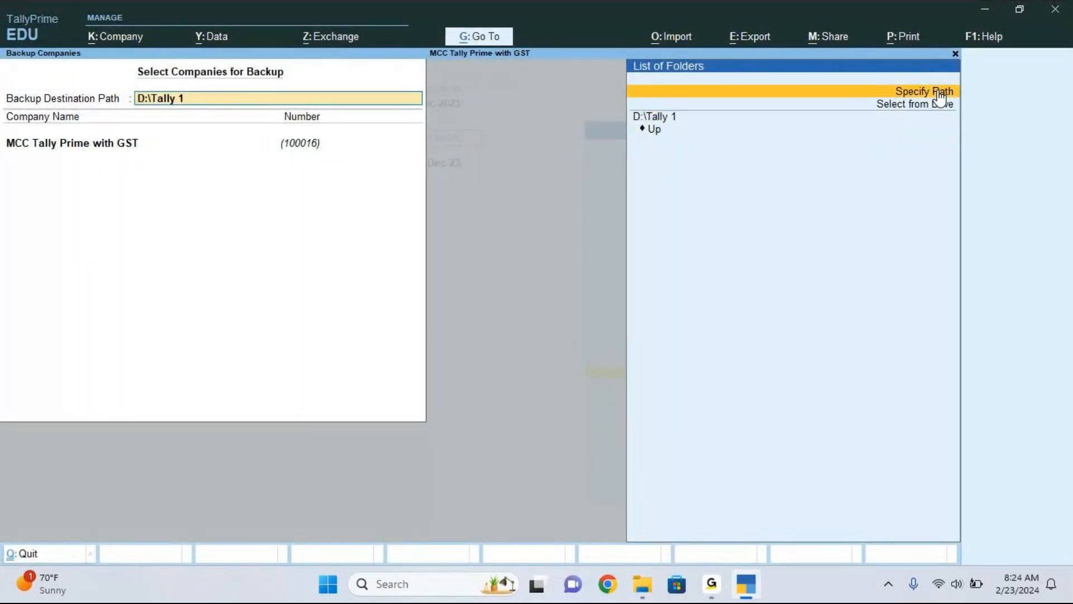
type("D:\\MCC backup")
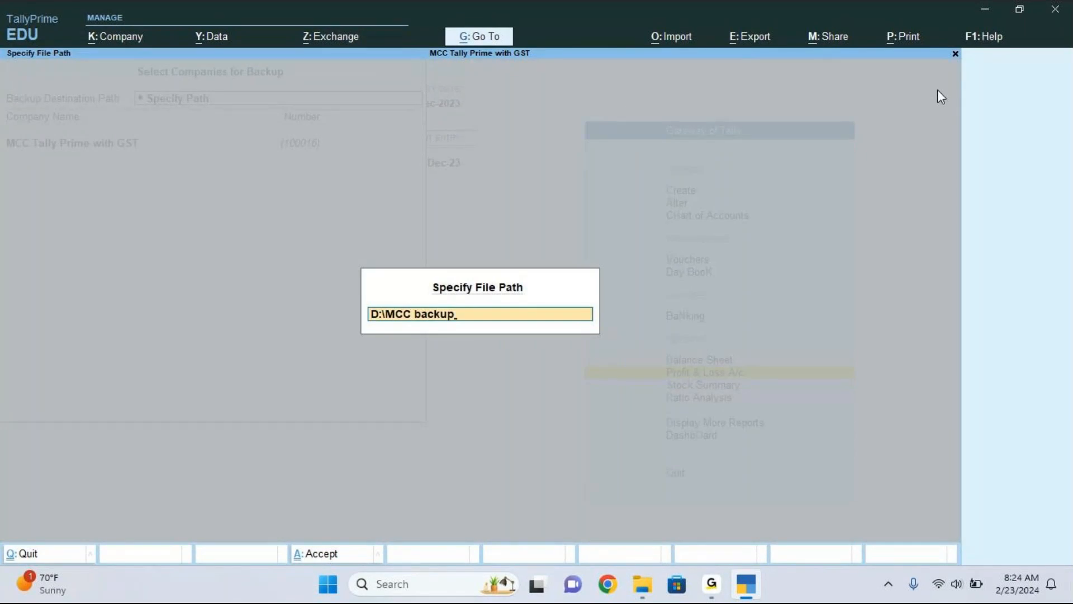
key("Return")
key("Return")
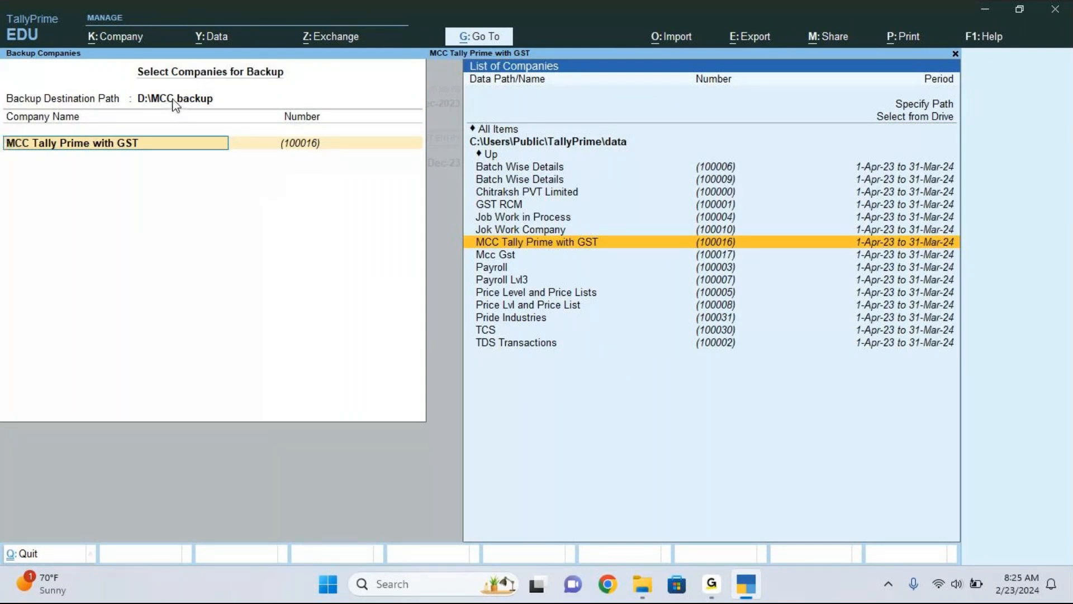
Keep MCC Tally Prime with GST as the only company in the list and accept the backup
key("Up")
key("Down")
key("Return")
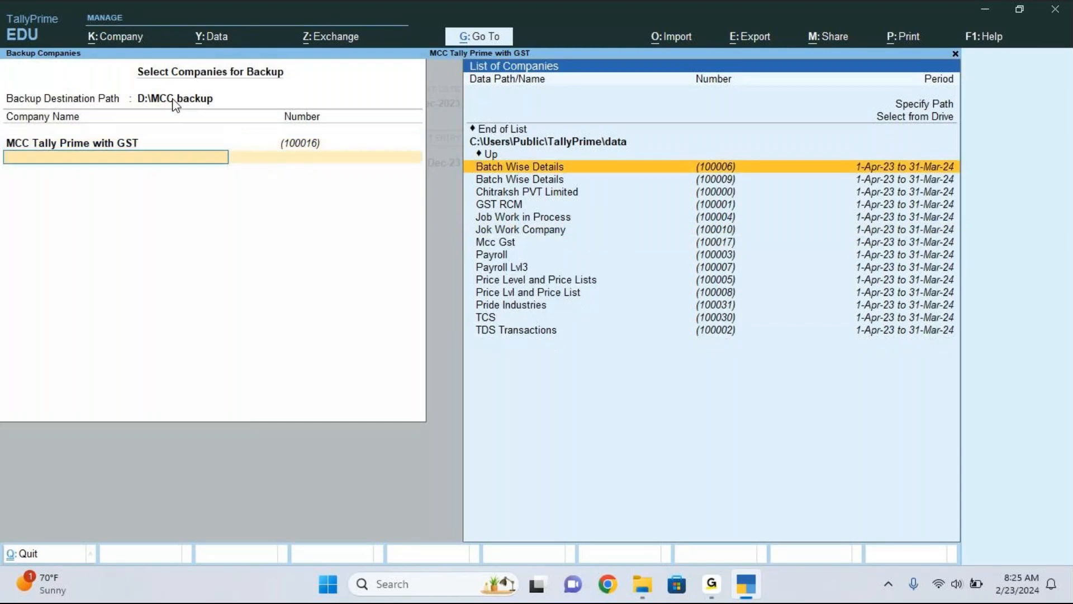
key("Up")
key("Up")
key("Return")
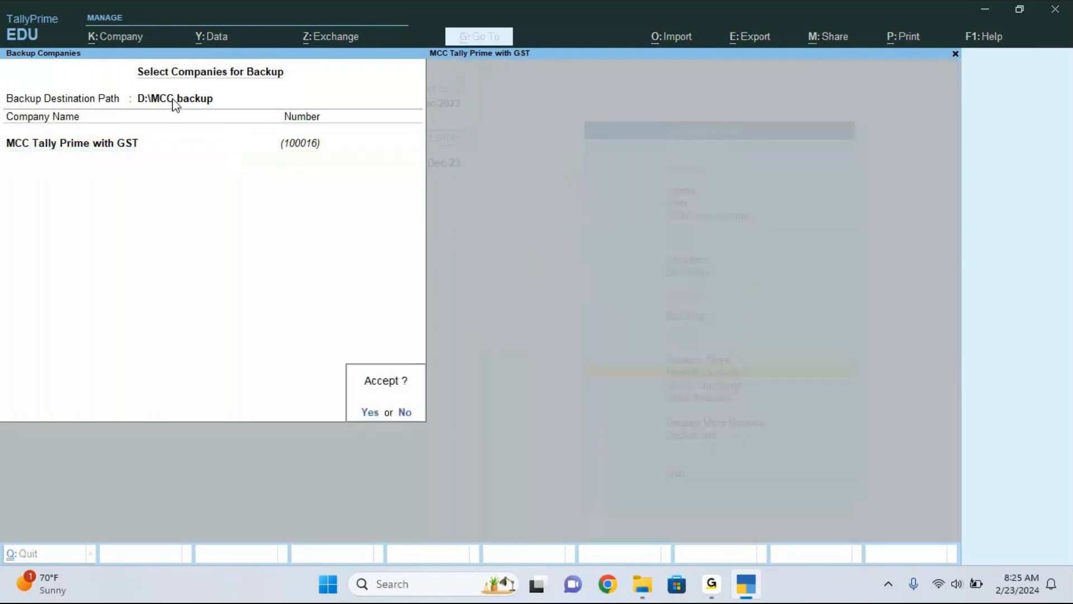
left_click(373, 418)
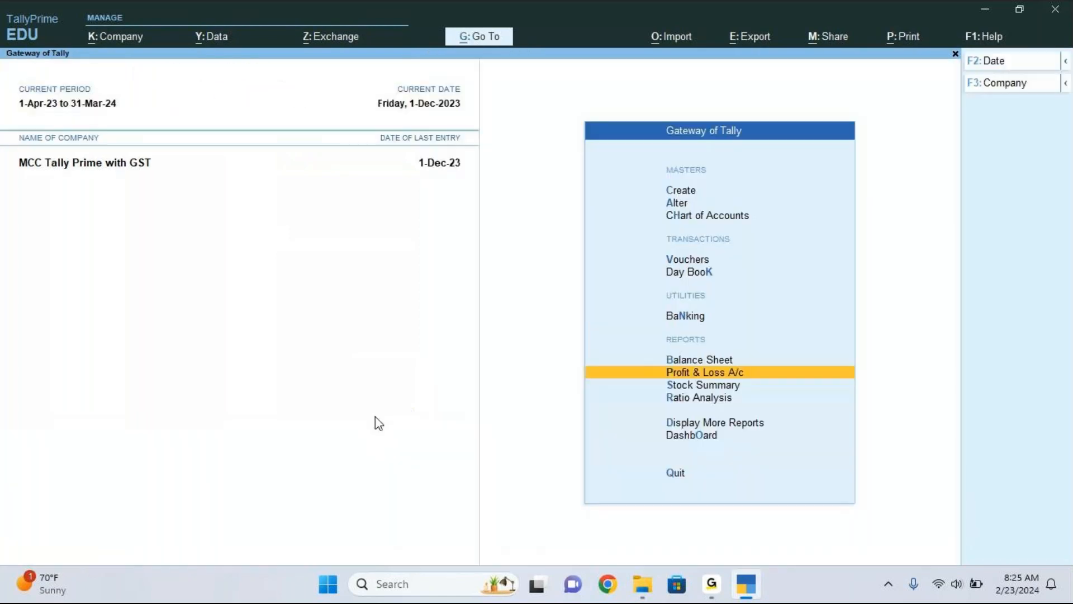
Switch to File Explorer and check the backup file in the MCC backup folder
left_click(962, 565)
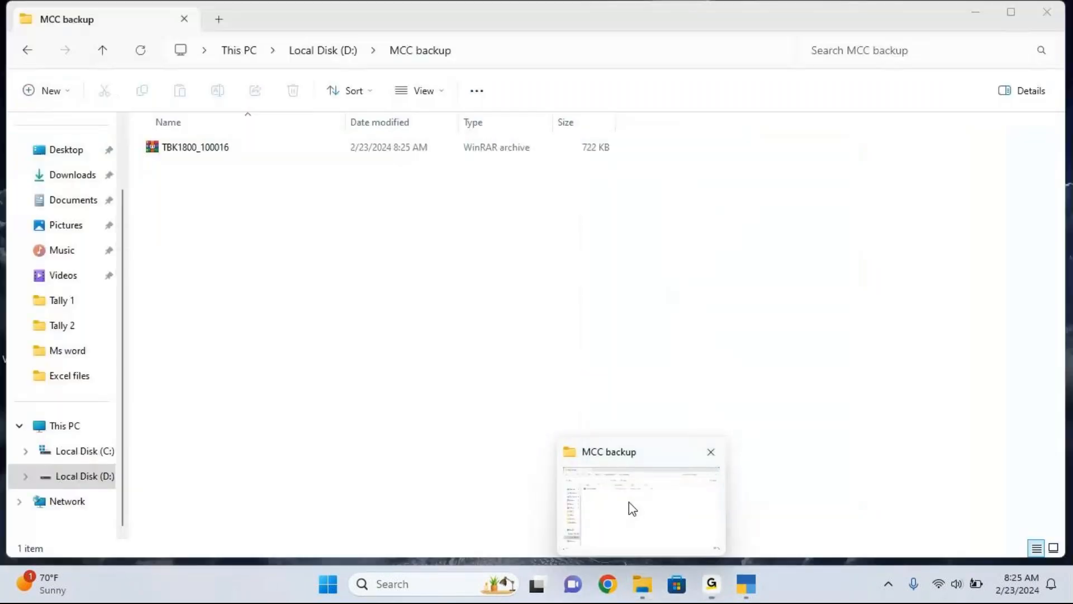
left_click(630, 503)
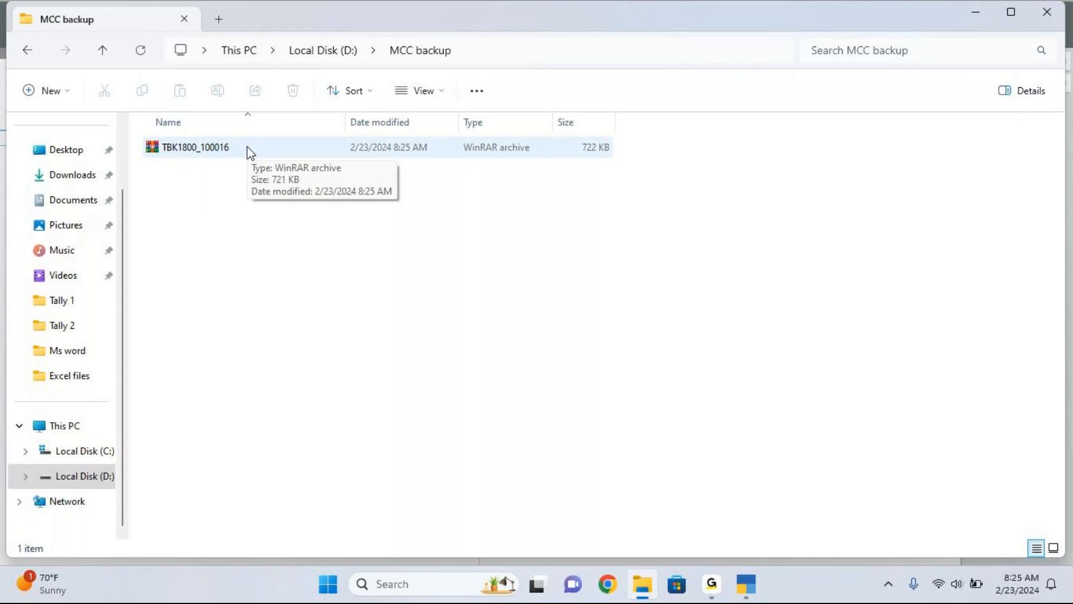
left_click(166, 156)
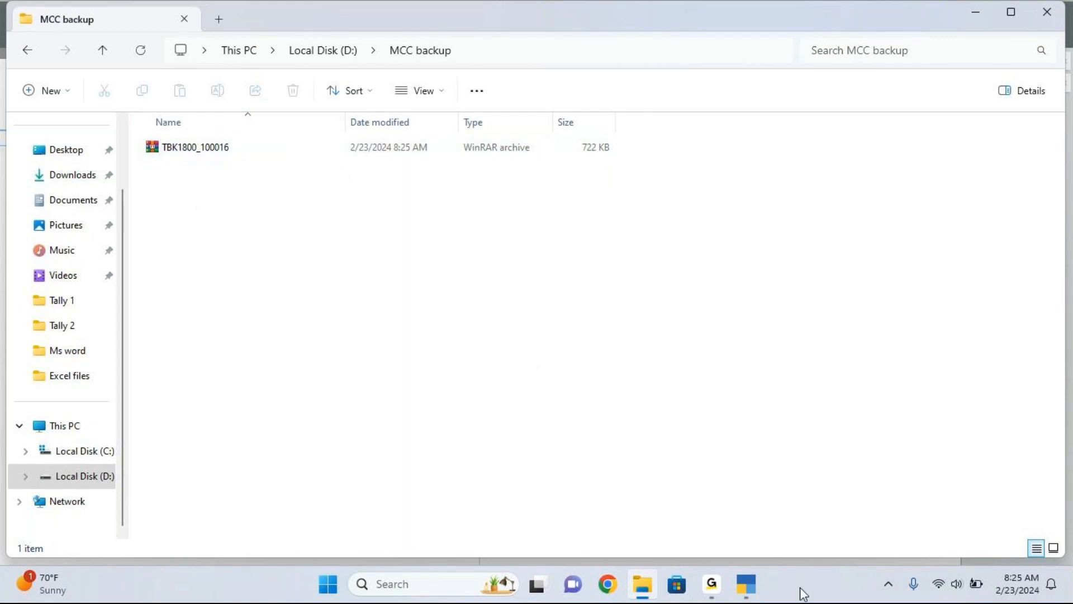
Switch back to TallyPrime and open the Day Book from the Gateway of Tally
mouse_move(755, 599)
left_click(754, 598)
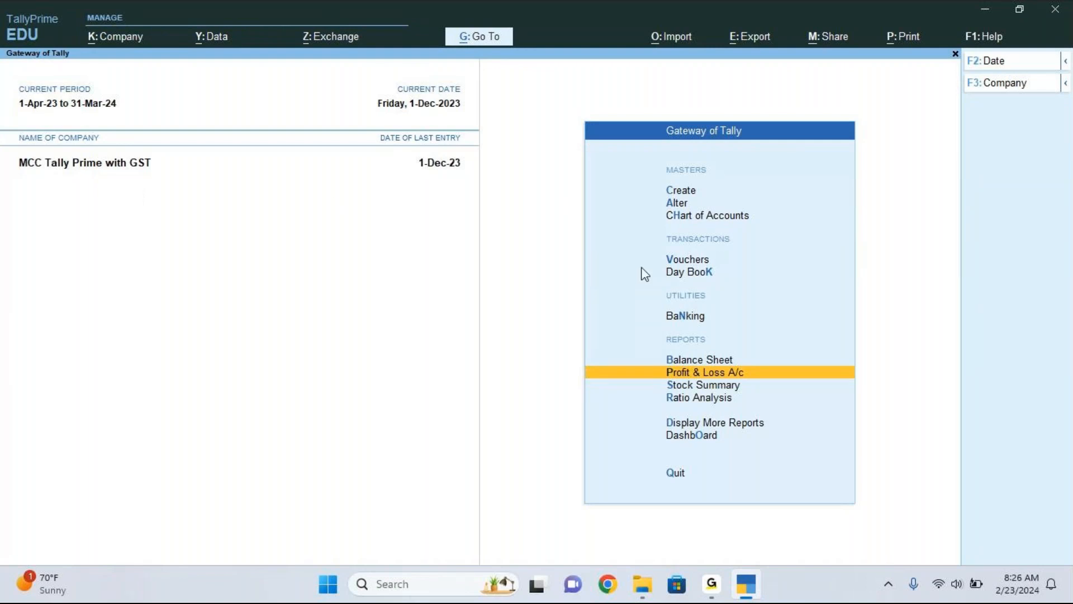
key("alt+Tab")
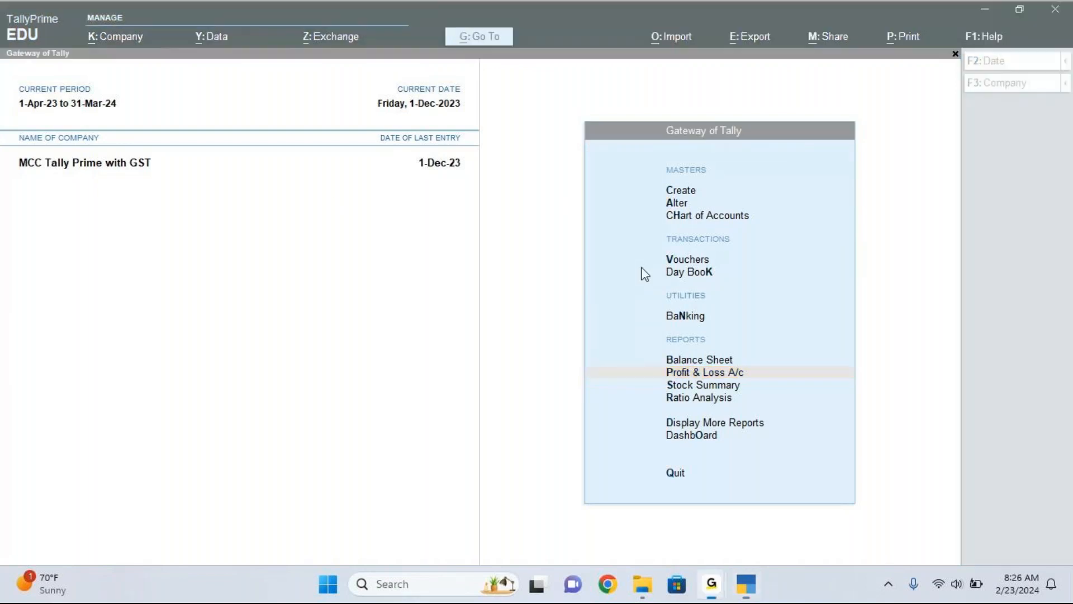
left_click(673, 274)
left_click(673, 274)
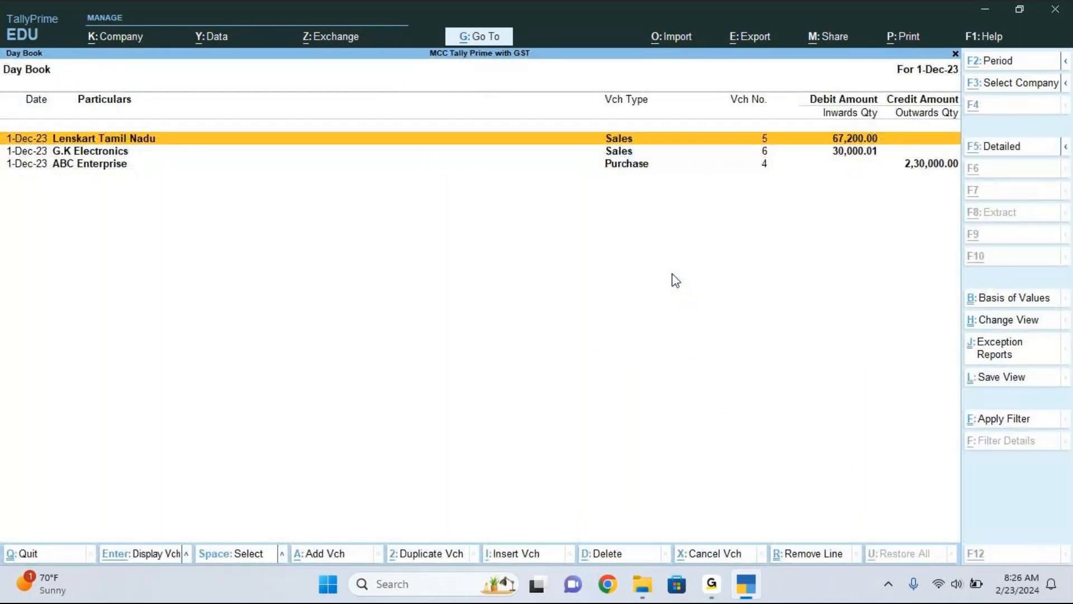
Review the Day Book vouchers for the period 1-Apr-23 to 1-Dec-23 and return to the Gateway of Tally
key("alt+F2")
key("BackSpace")
key("Return")
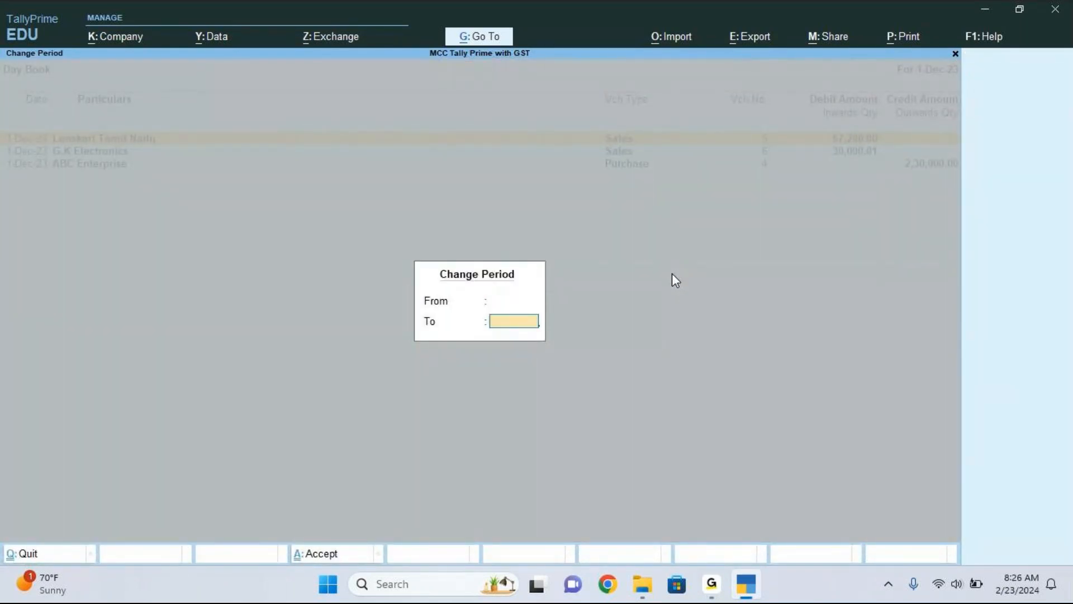
key("Return")
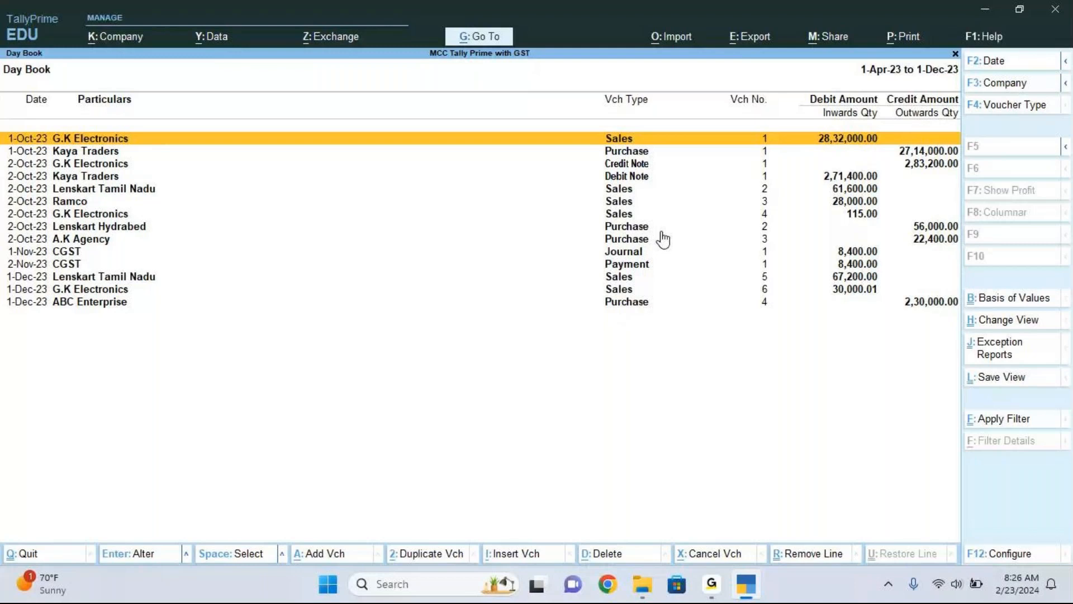
key("Escape")
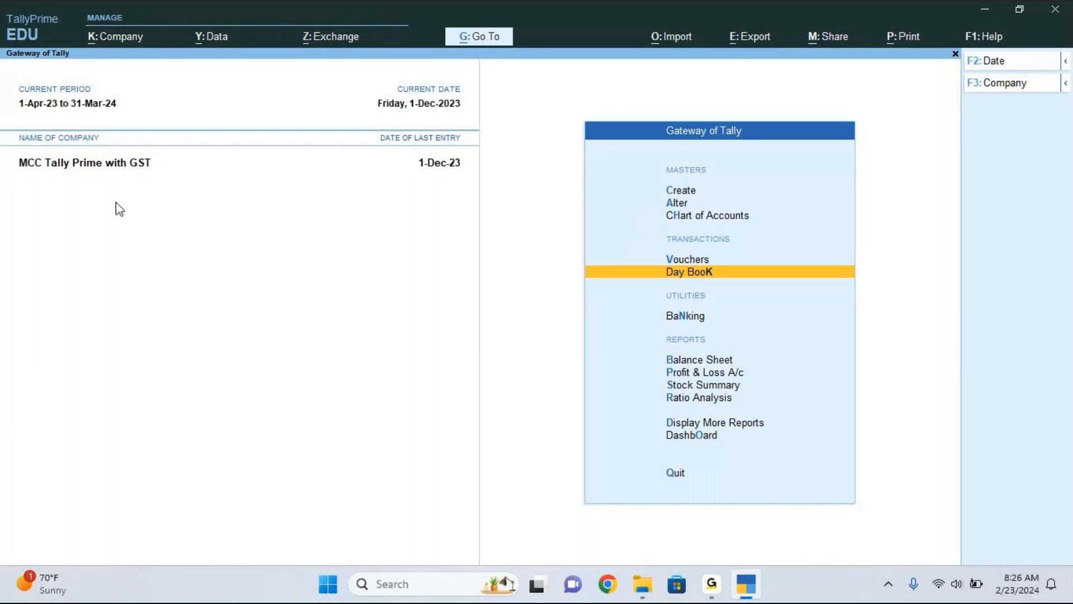
Open the company MCC Tally Prime with GST for alteration and delete it, confirming both deletion prompts
left_click(119, 43)
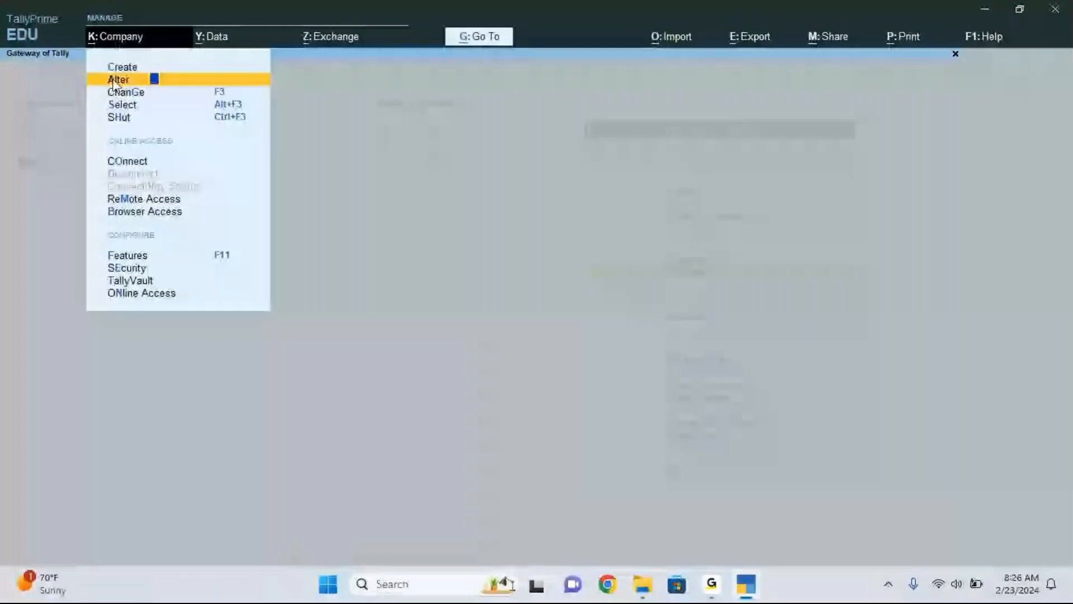
left_click(117, 80)
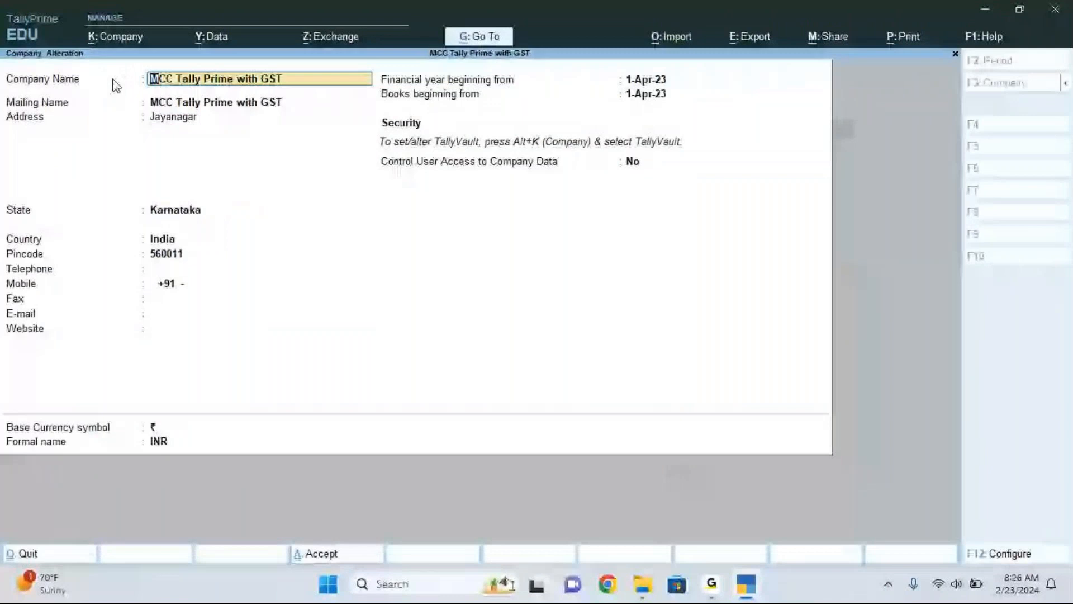
key("alt")
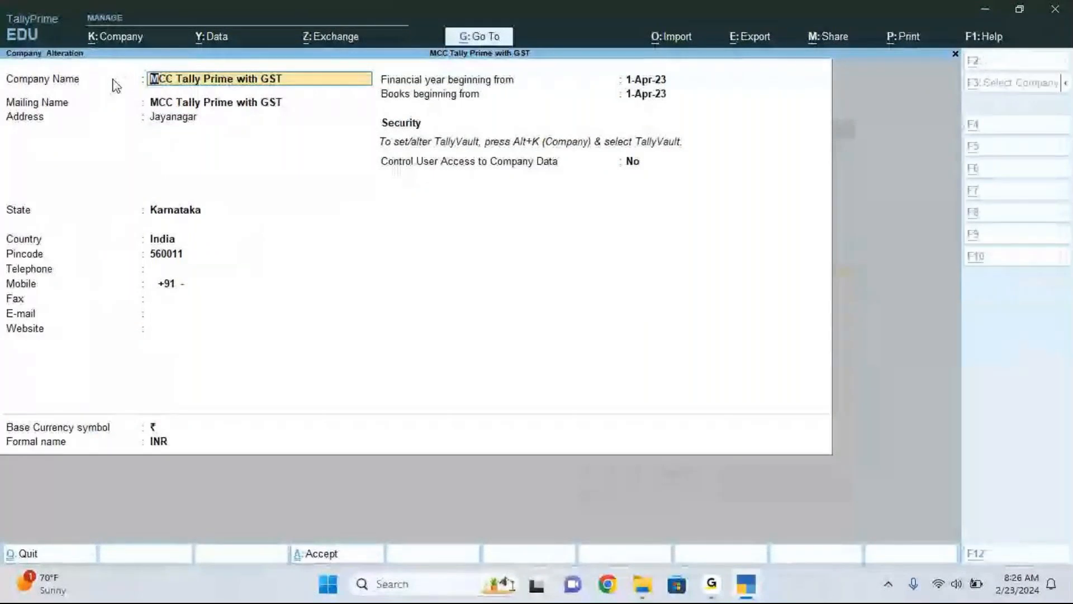
key("alt+d")
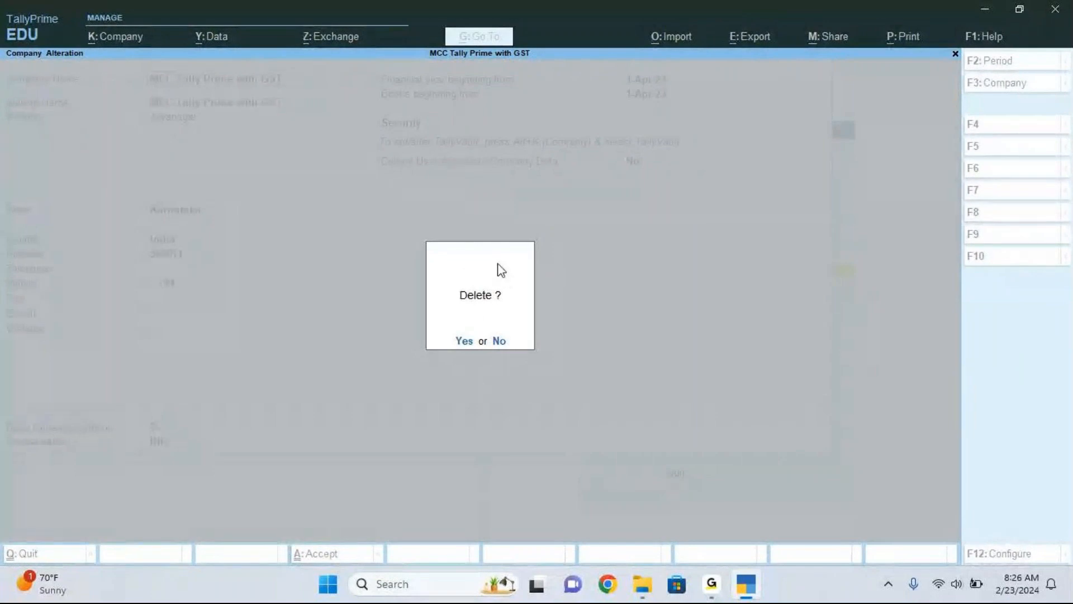
left_click(465, 342)
left_click(463, 342)
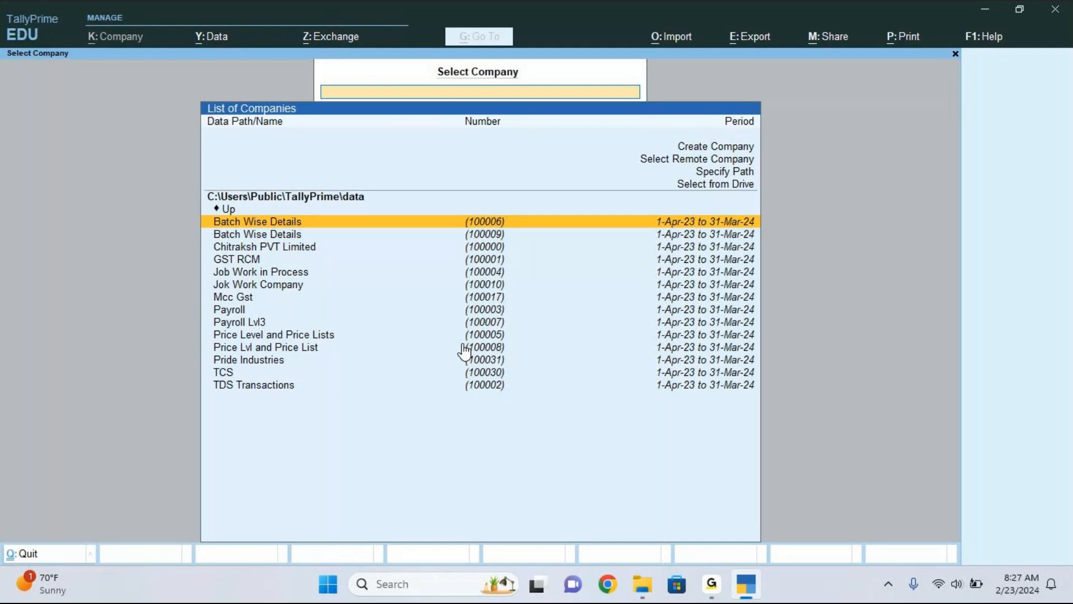
Check the backup file in File Explorer's MCC backup folder, and open the Mcc Gst company in TallyPrime
left_click(642, 584)
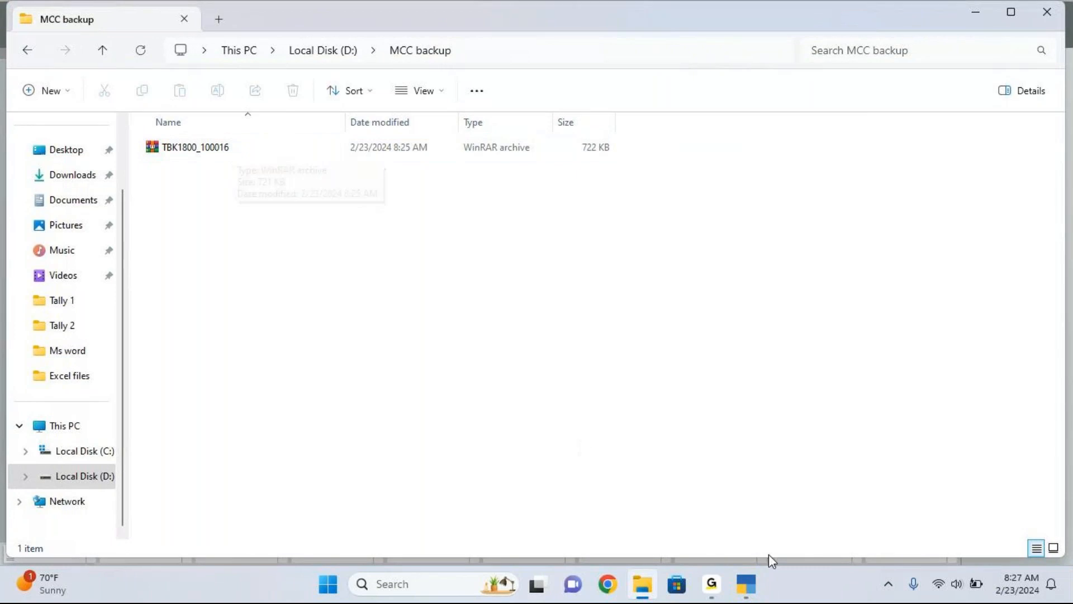
left_click(746, 584)
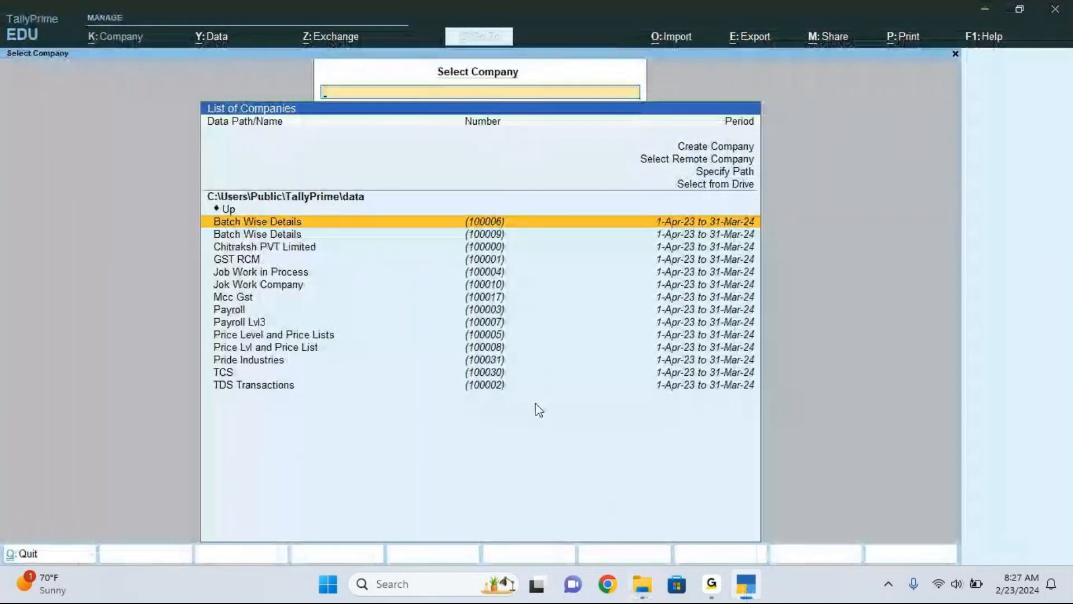
key("Down")
key("Down")
key("Down")
key("Up")
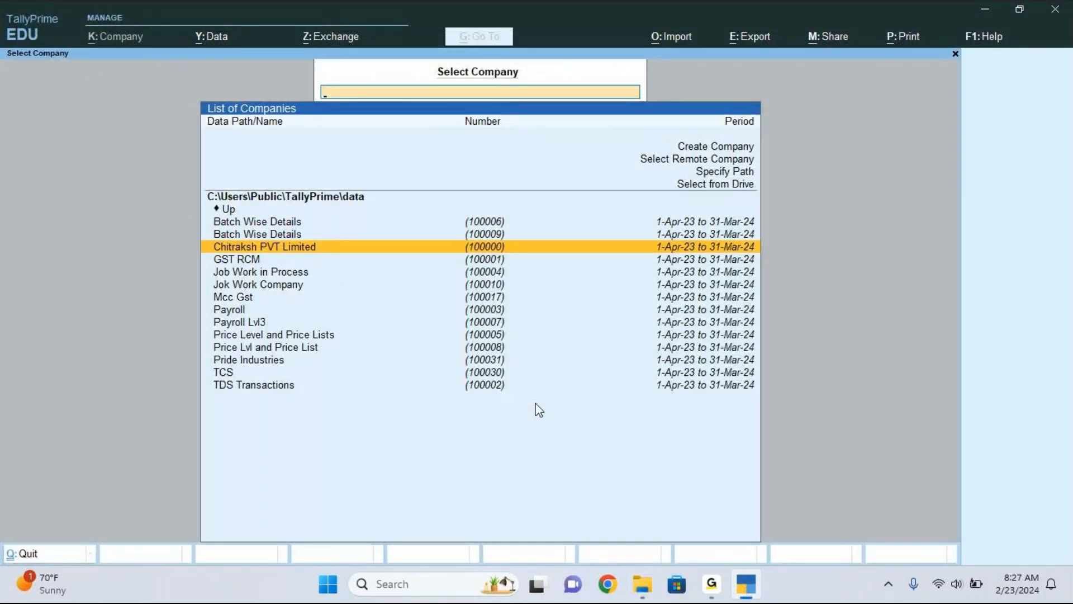
key("Down")
key("Down")
key("Down")
key("Down")
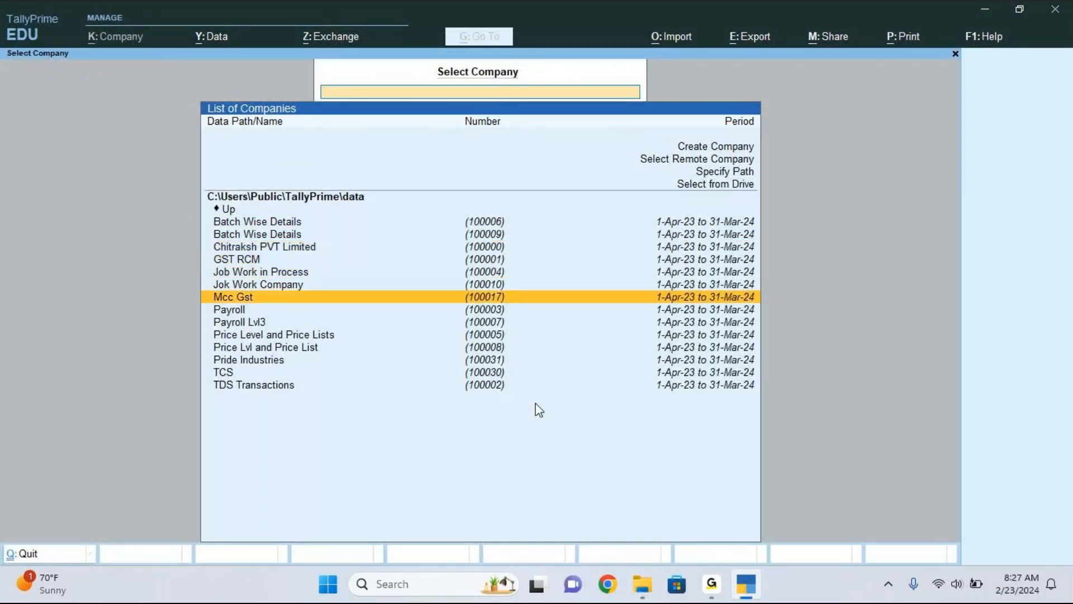
key("Return")
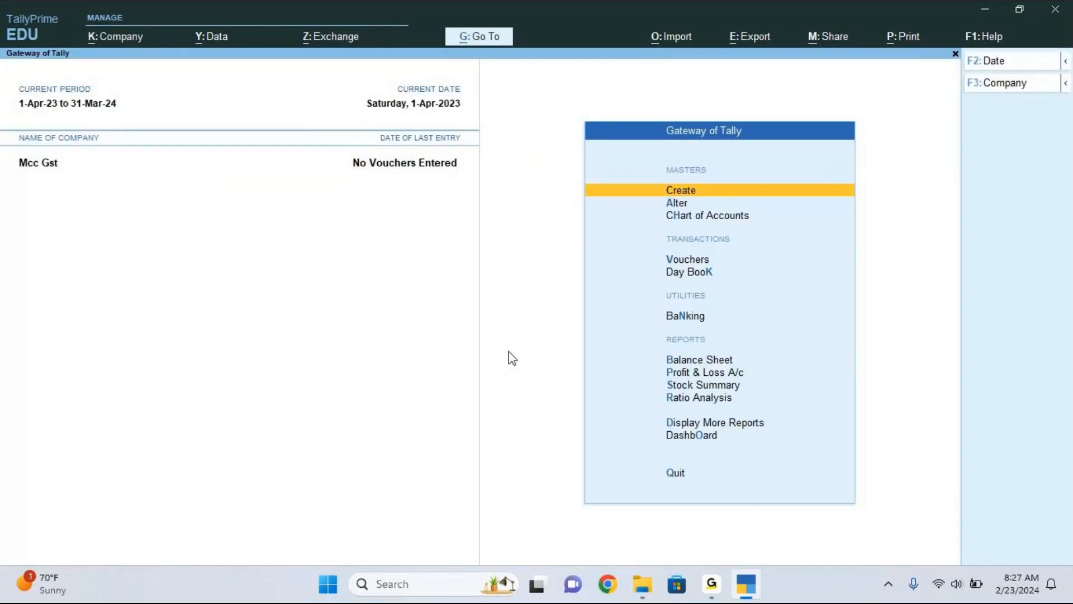
Start a company data restore and go to the Restore Destination Path for editing
left_click(212, 39)
key("Down")
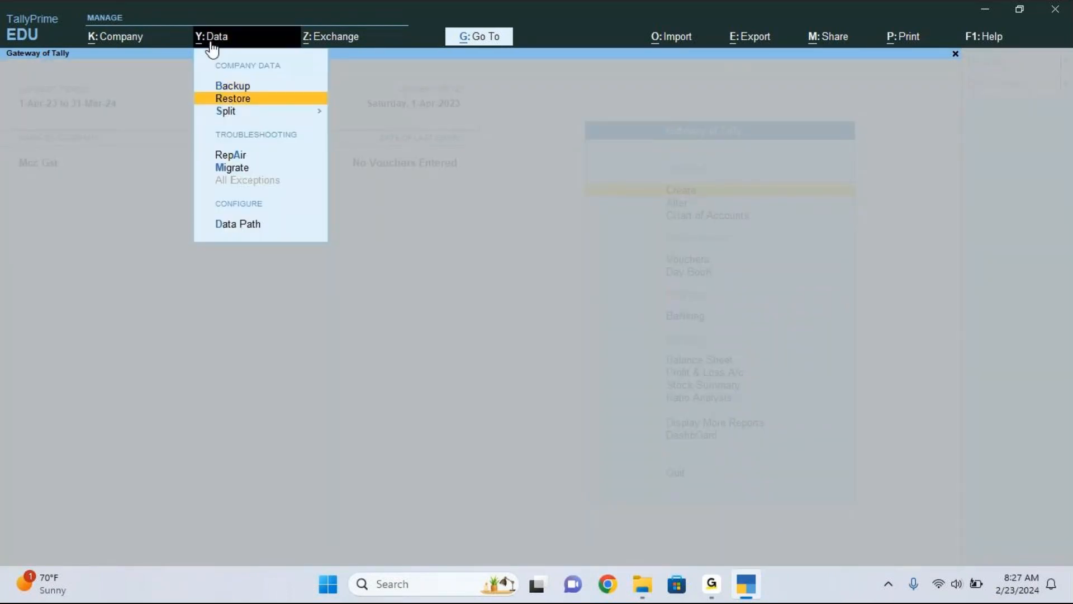
left_click(248, 98)
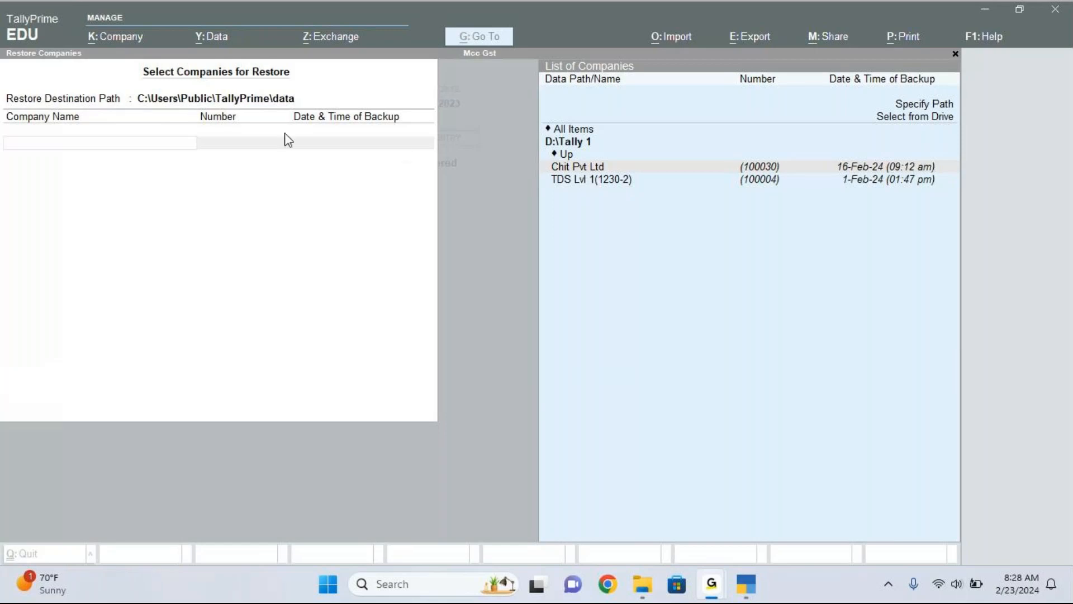
left_click(217, 104)
left_click(217, 104)
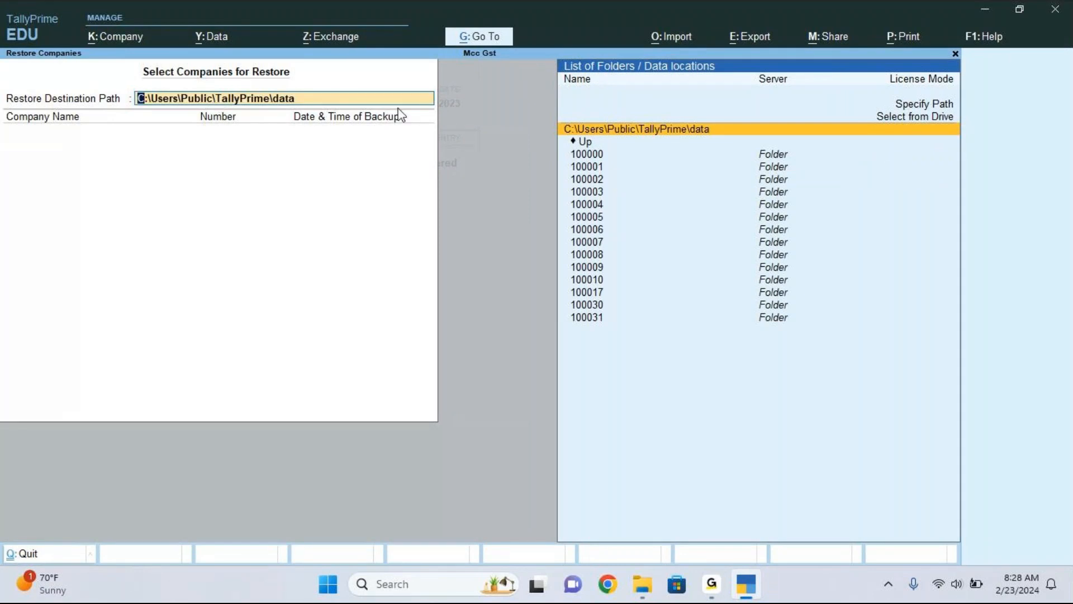
Specify D:\MCC backup as the Restore Destination Path, taking the folder path from File Explorer
left_click(925, 106)
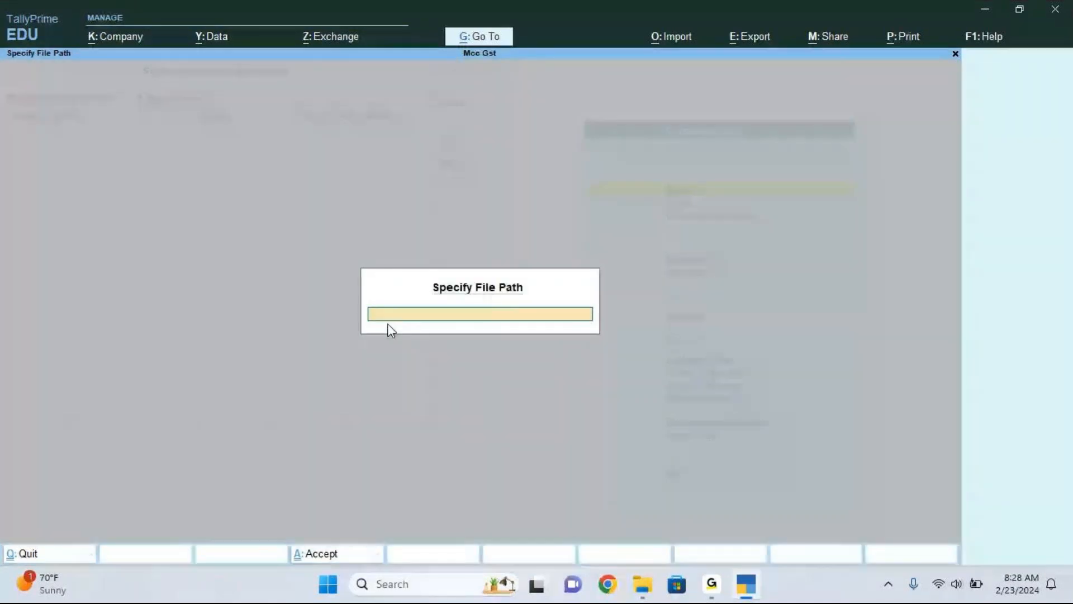
left_click(643, 584)
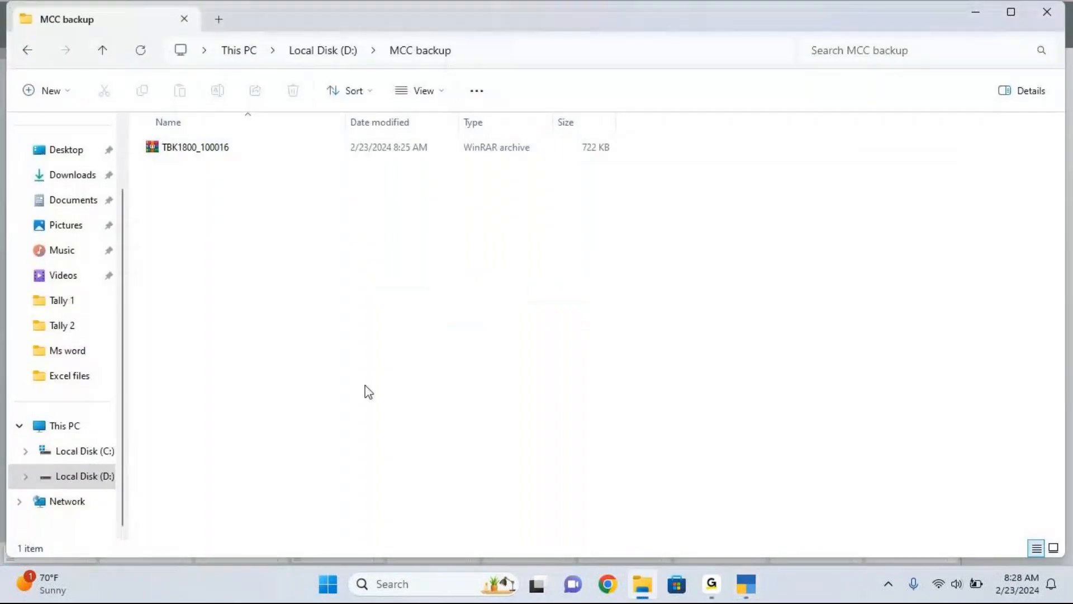
left_click(484, 57)
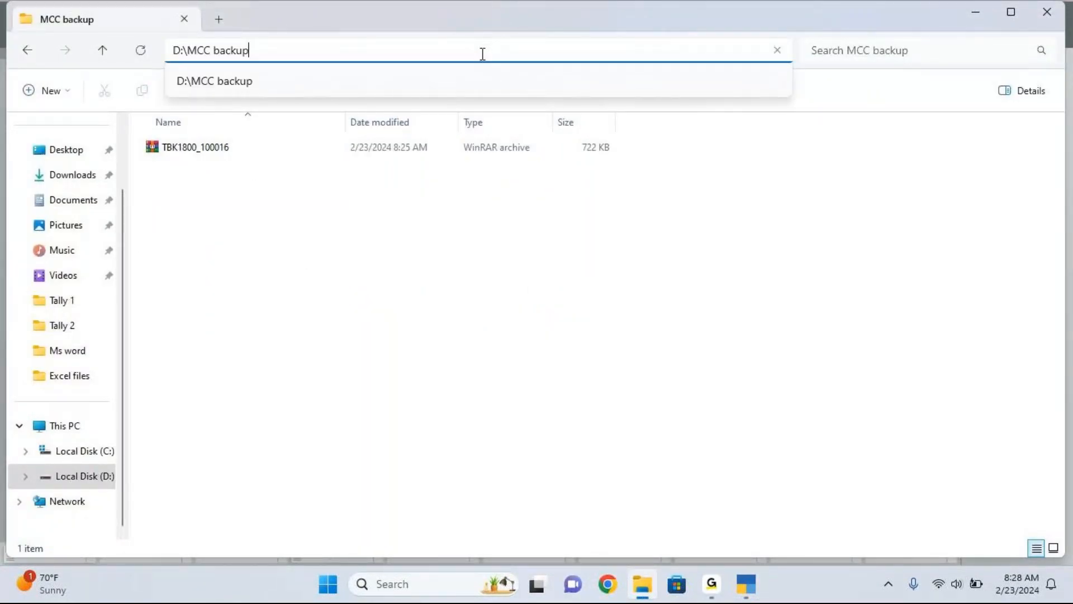
key("ctrl+a")
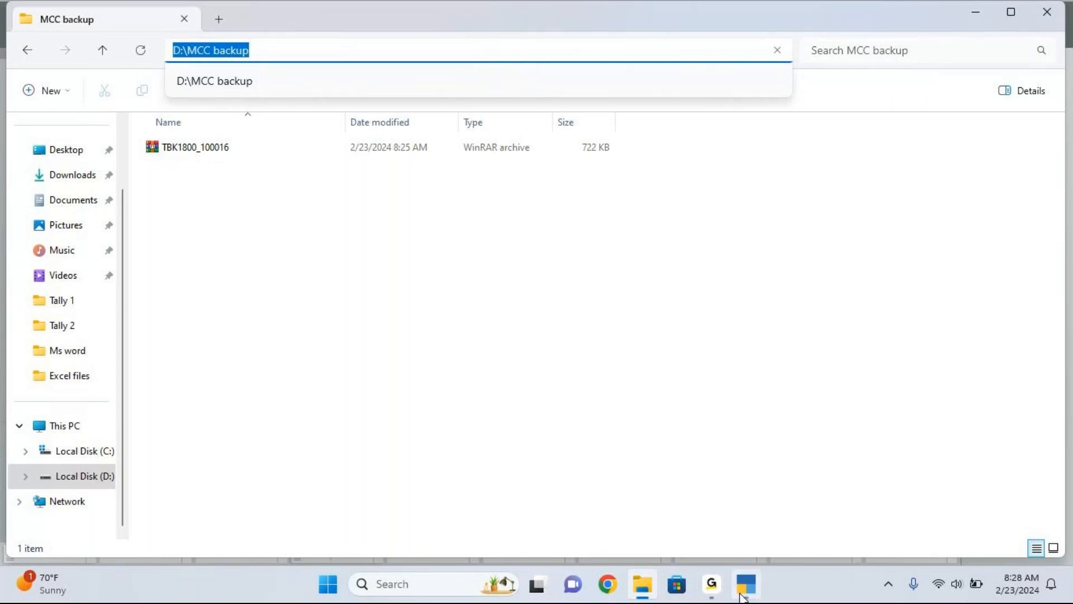
mouse_move(746, 584)
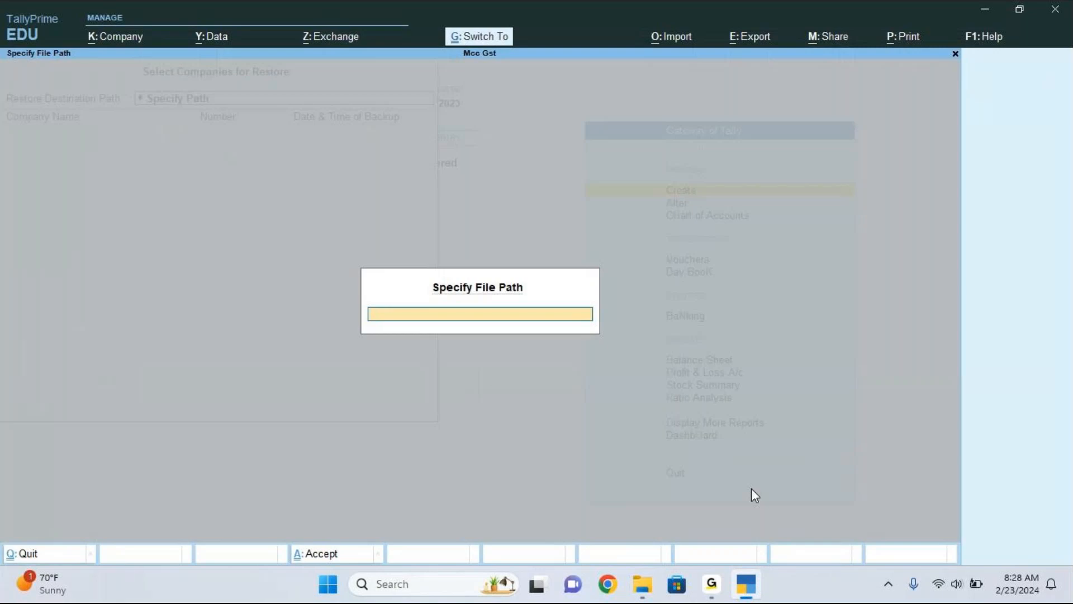
type("D:\\MCC backup")
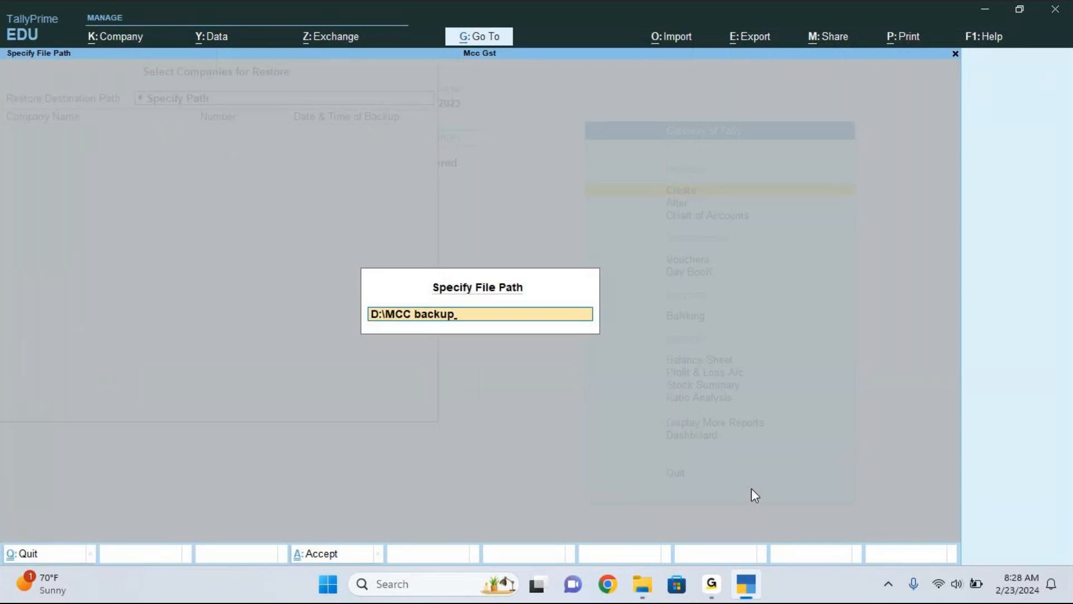
key("Return")
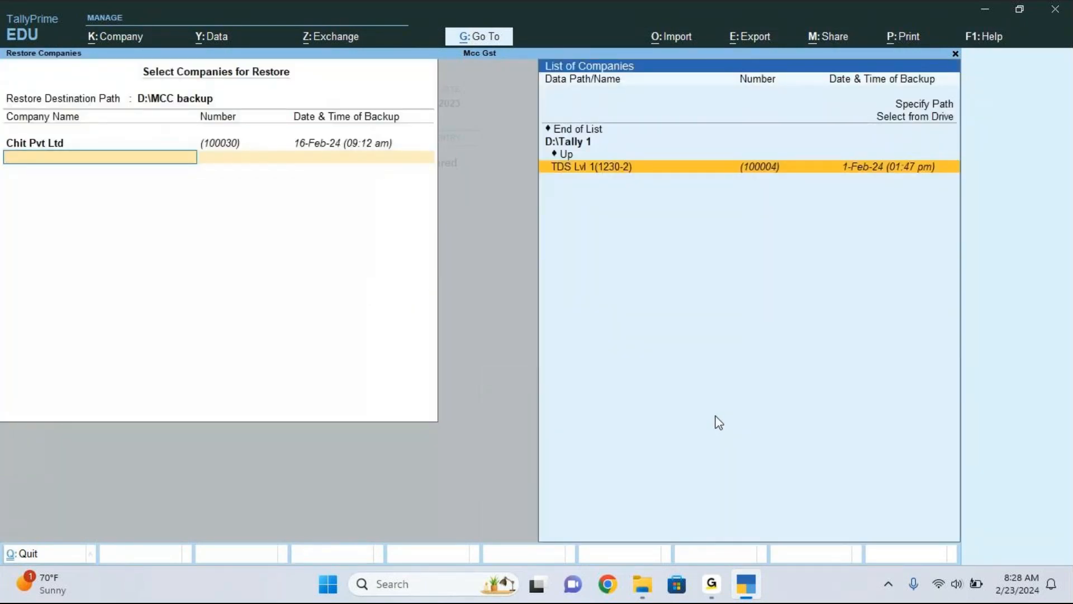
Remove Chit Pvt Ltd from the companies selected for restore
key("Up")
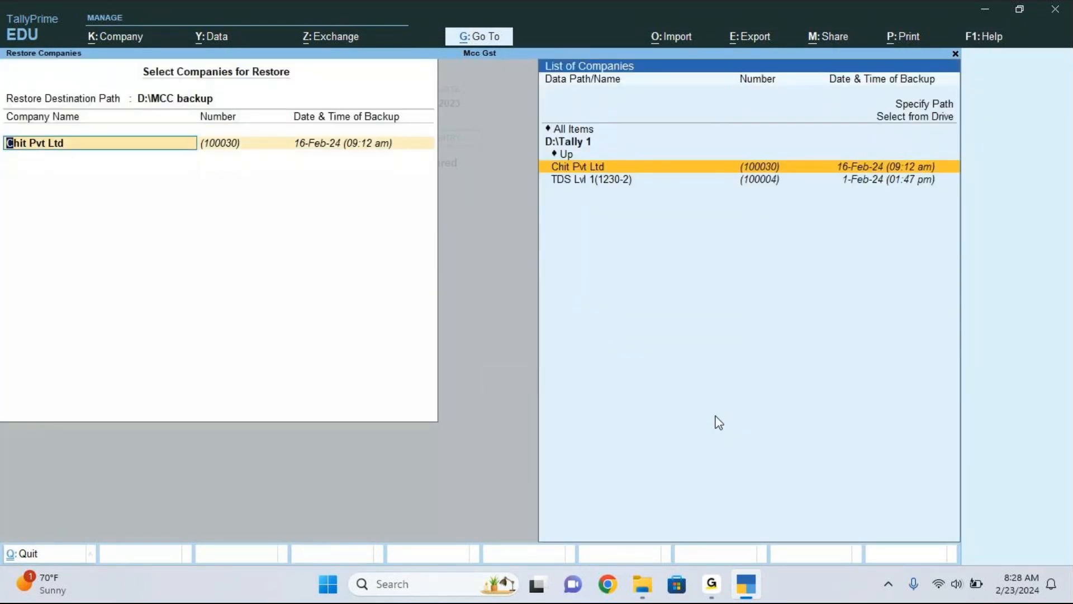
key("Up")
key("Up")
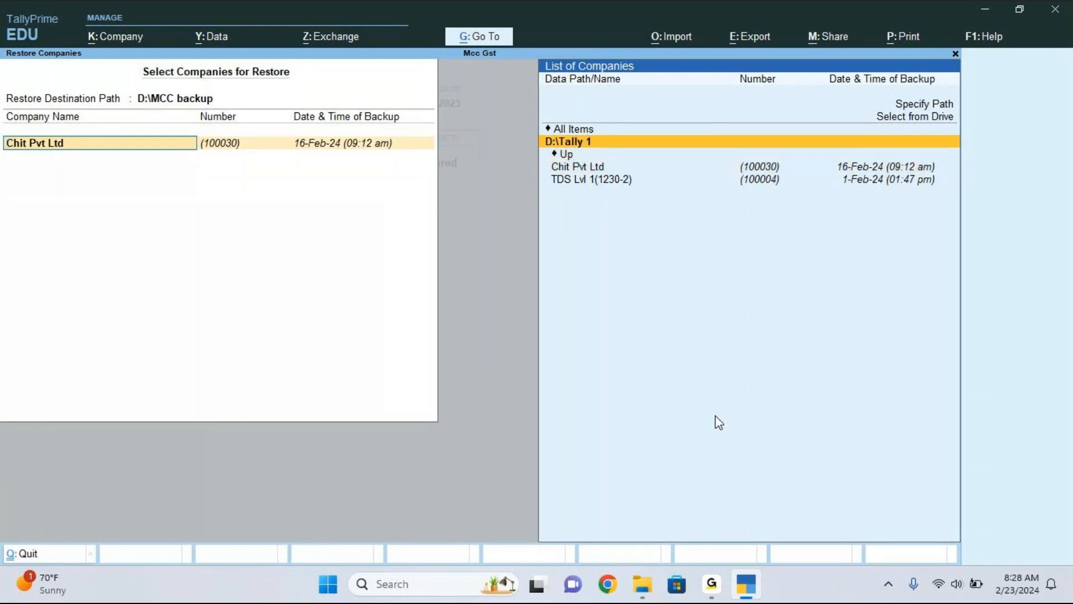
key("Up")
key("BackSpace")
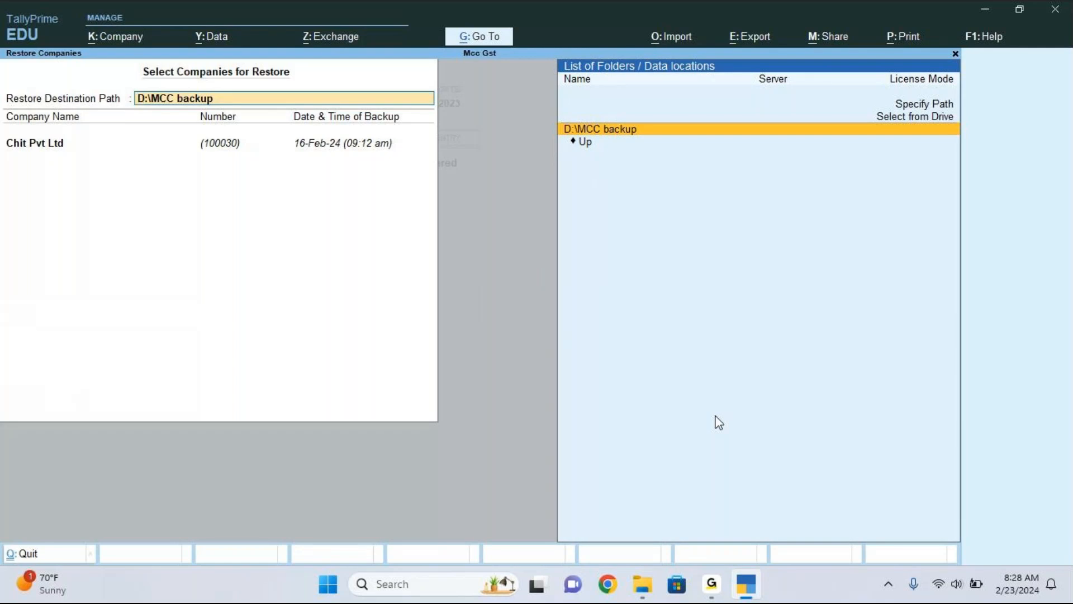
key("Return")
key("Up")
key("Up")
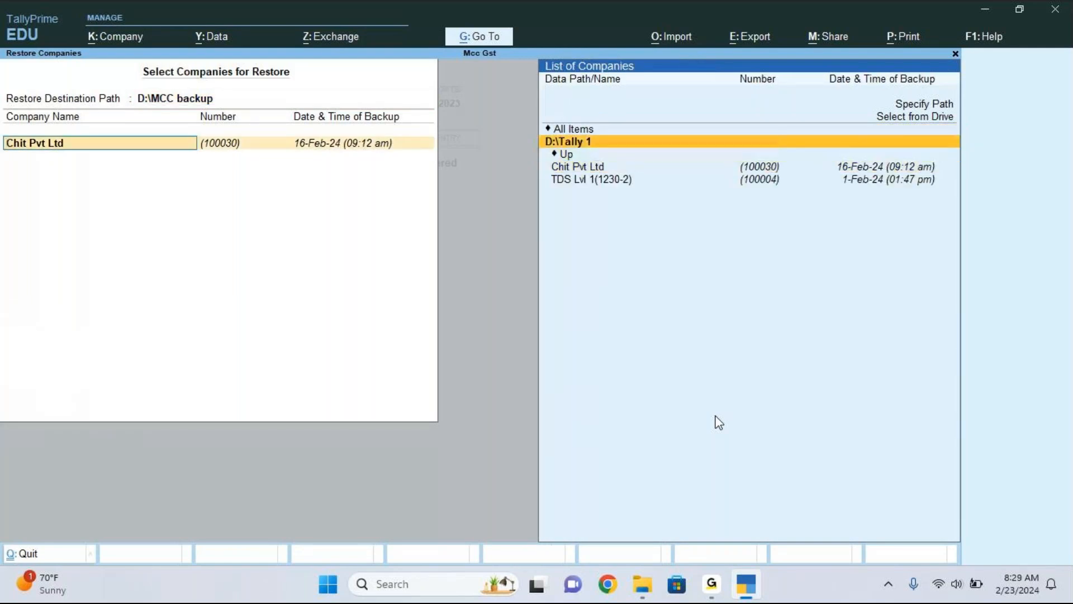
key("Up")
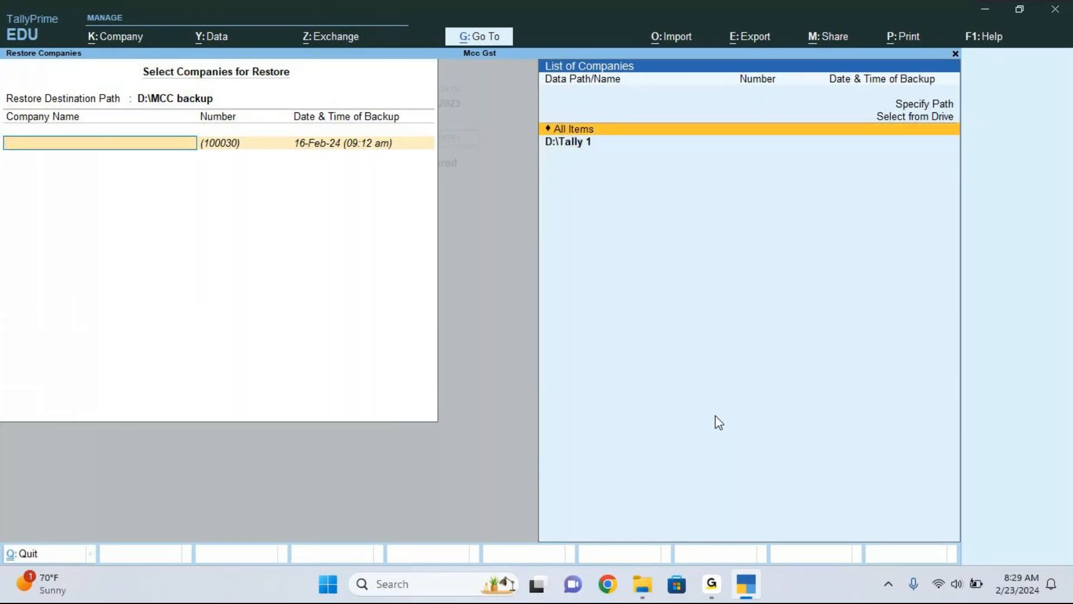
key("Return")
key("Up")
key("Up")
key("Up")
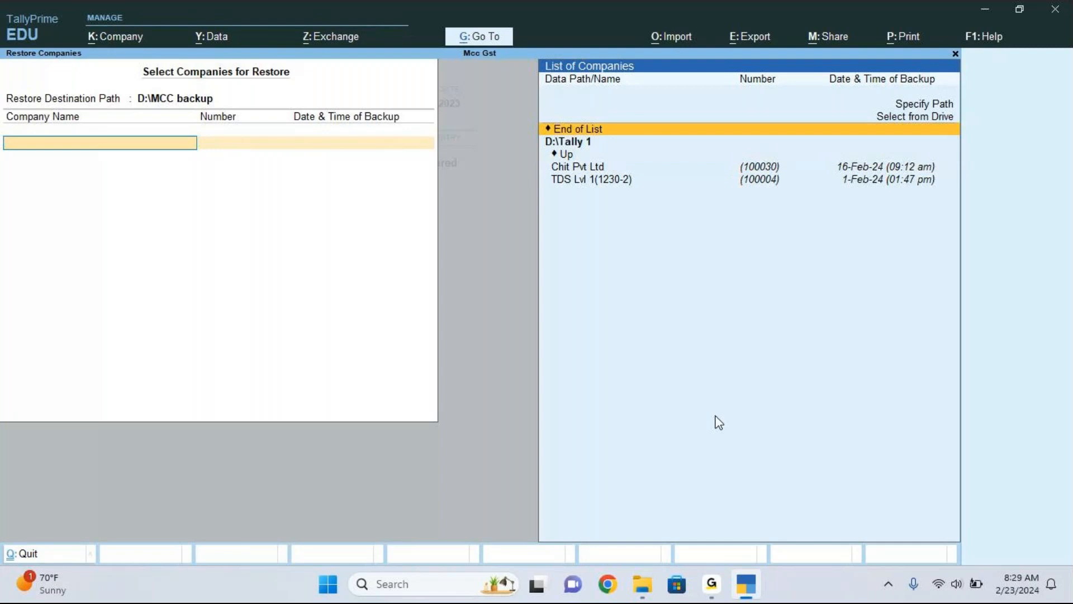
Change the backup source location from D:\Tally 1 to the folder D:\MCC backup
key("Up")
key("Return")
key("Down")
key("Return")
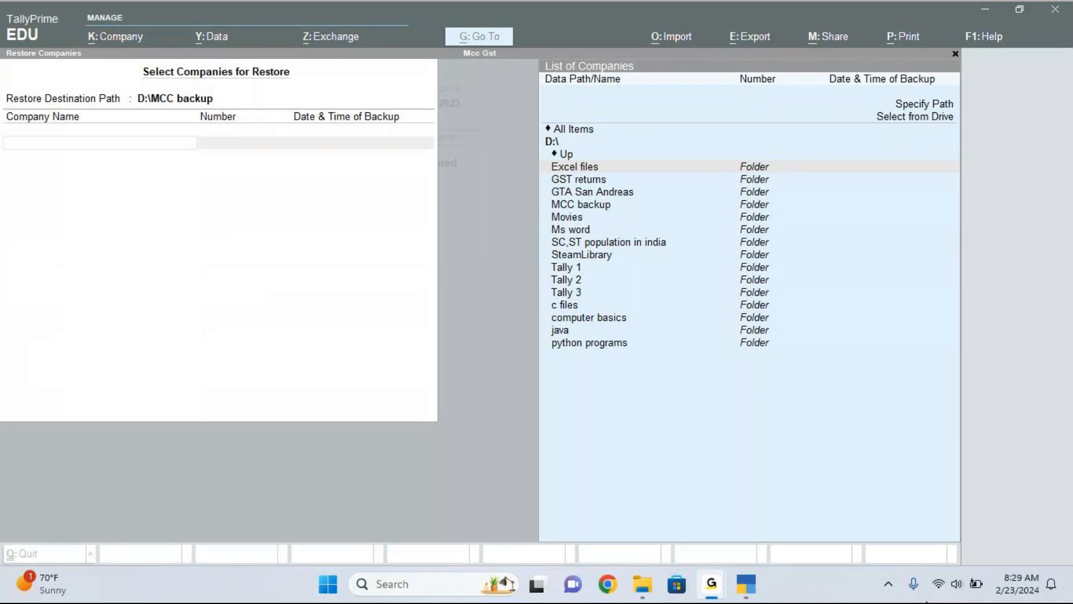
left_click(785, 457)
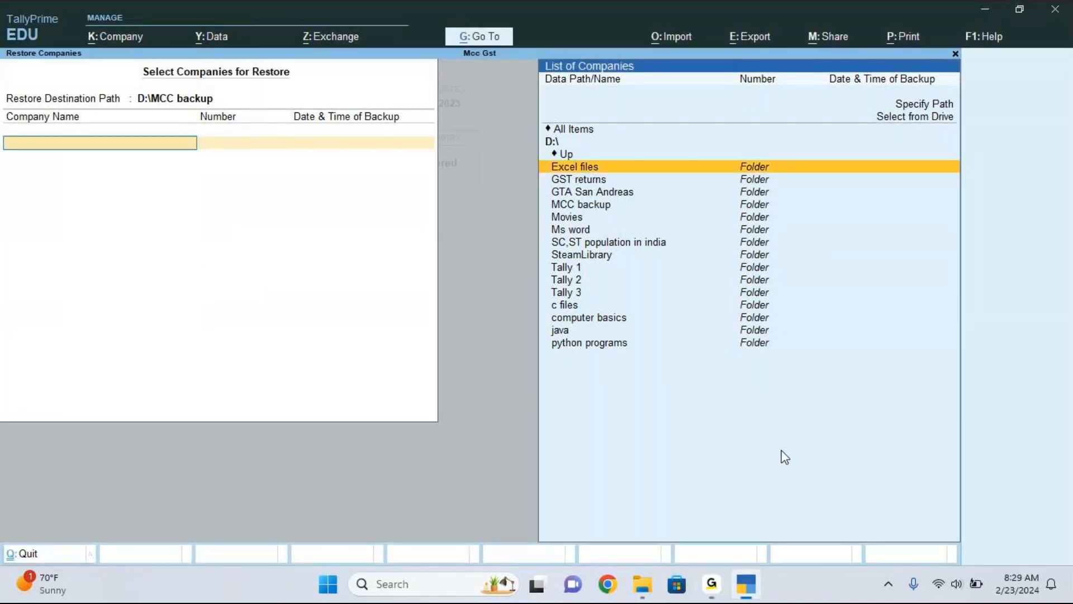
key("Down")
key("Down")
key("Down")
key("Return")
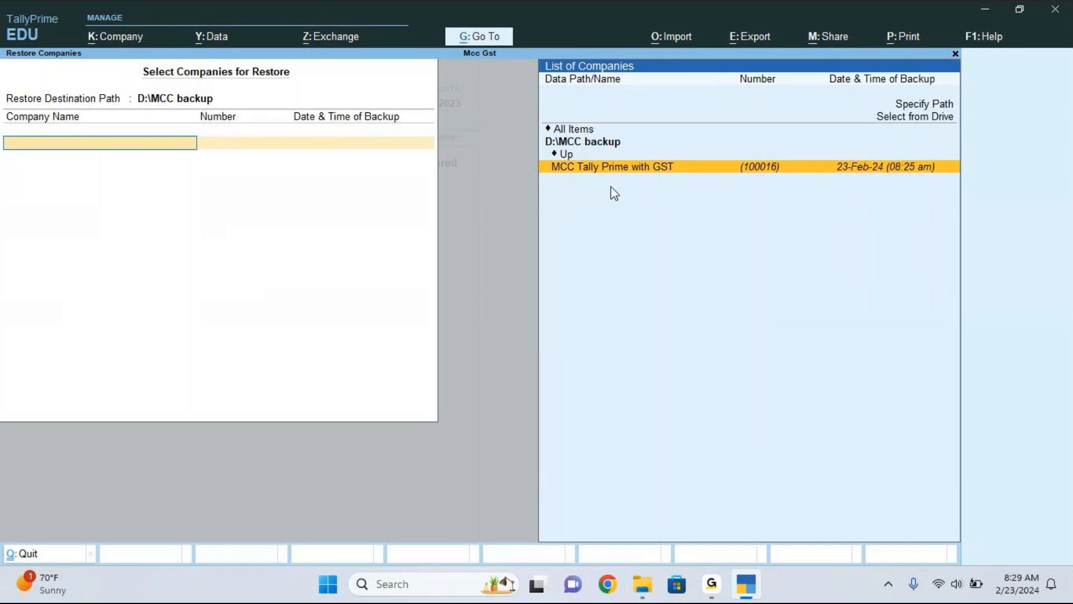
Select MCC Tally Prime with GST as the only company and accept the restore
key("Return")
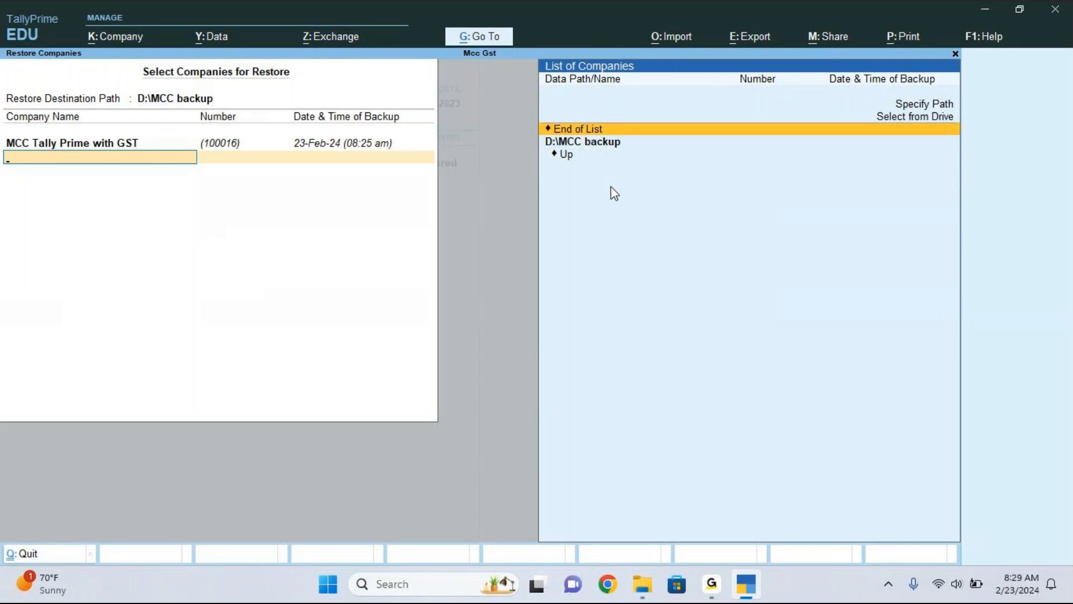
key("Return")
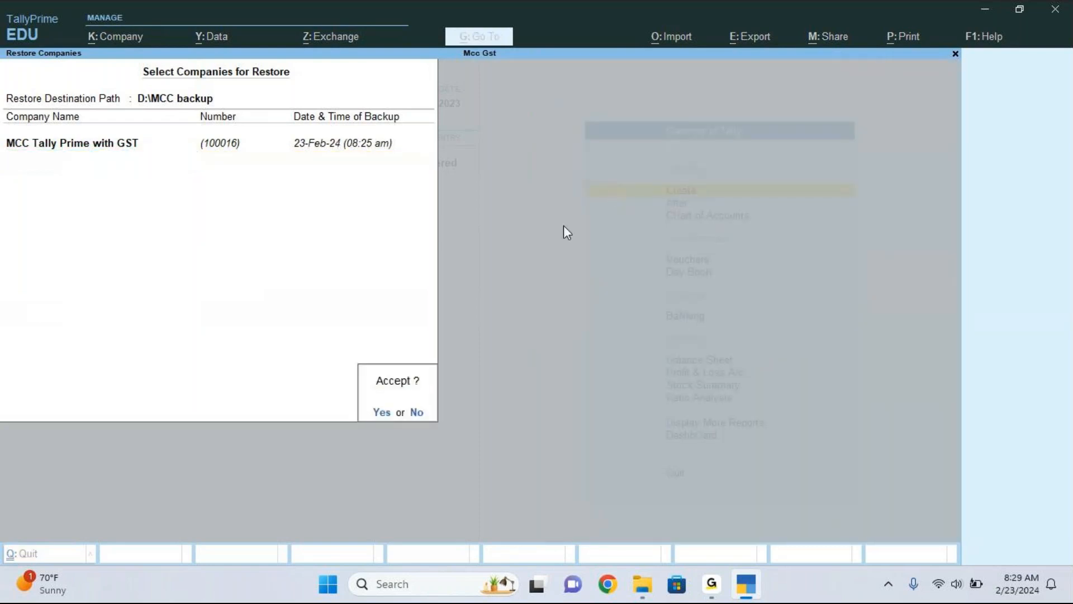
left_click(382, 413)
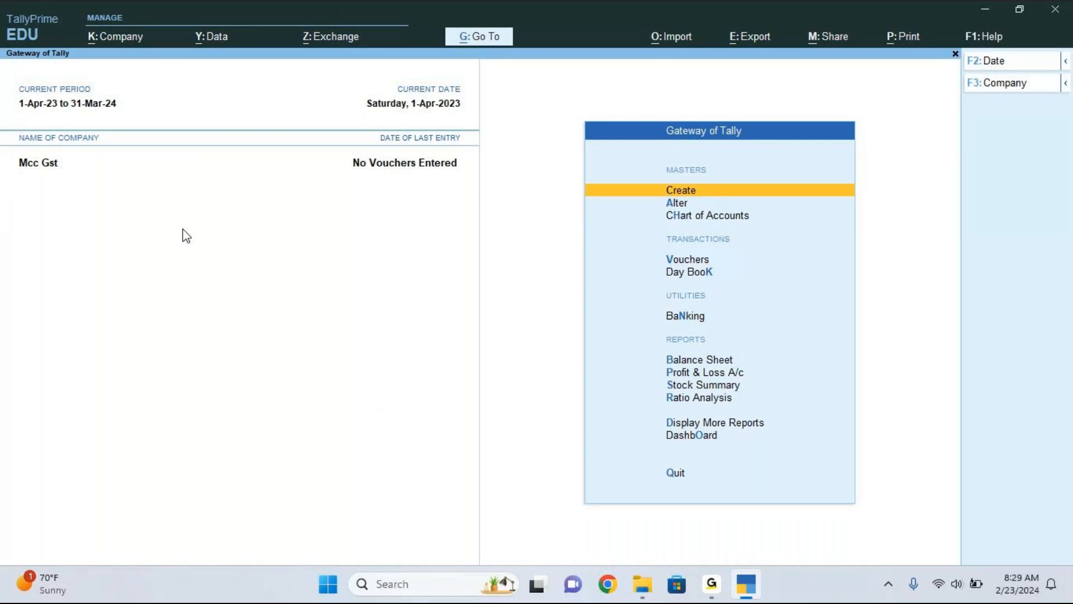
Open the Select Company list from the Gateway of Tally
left_click(113, 37)
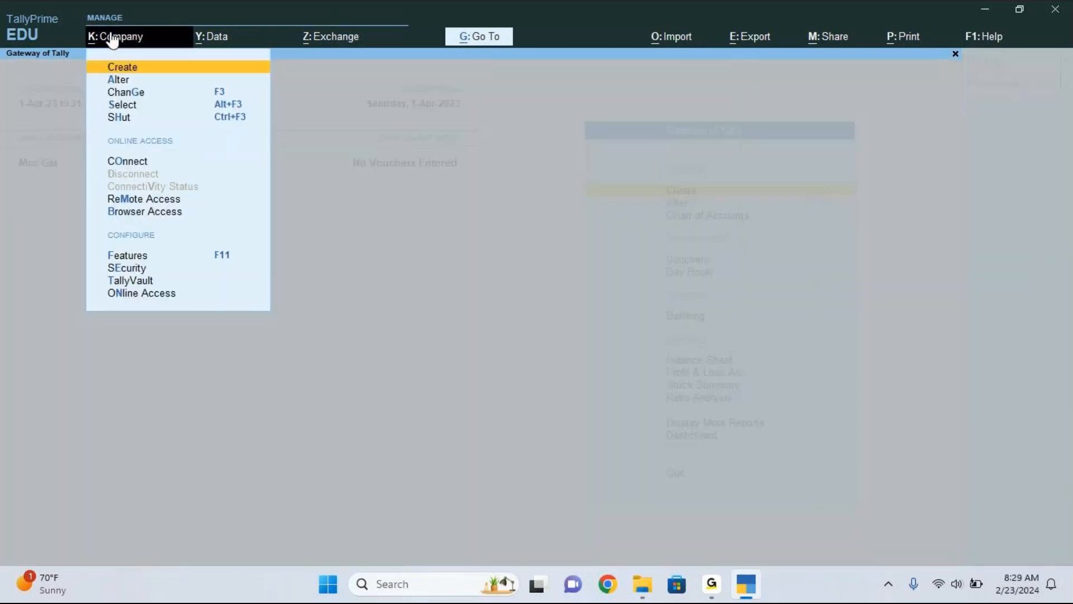
key("Down")
key("Down")
key("Down")
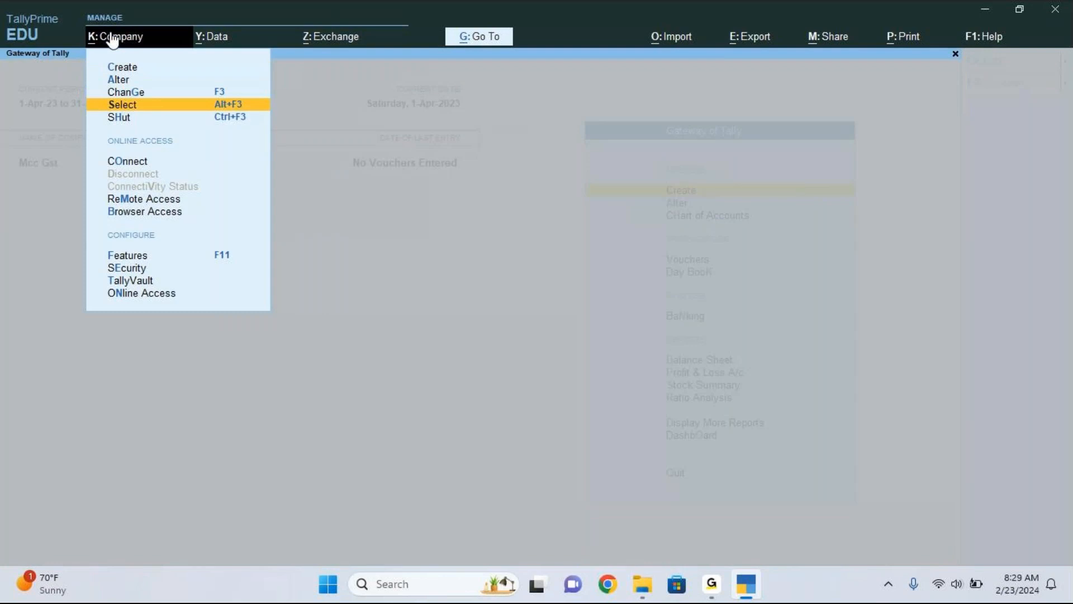
left_click(136, 107)
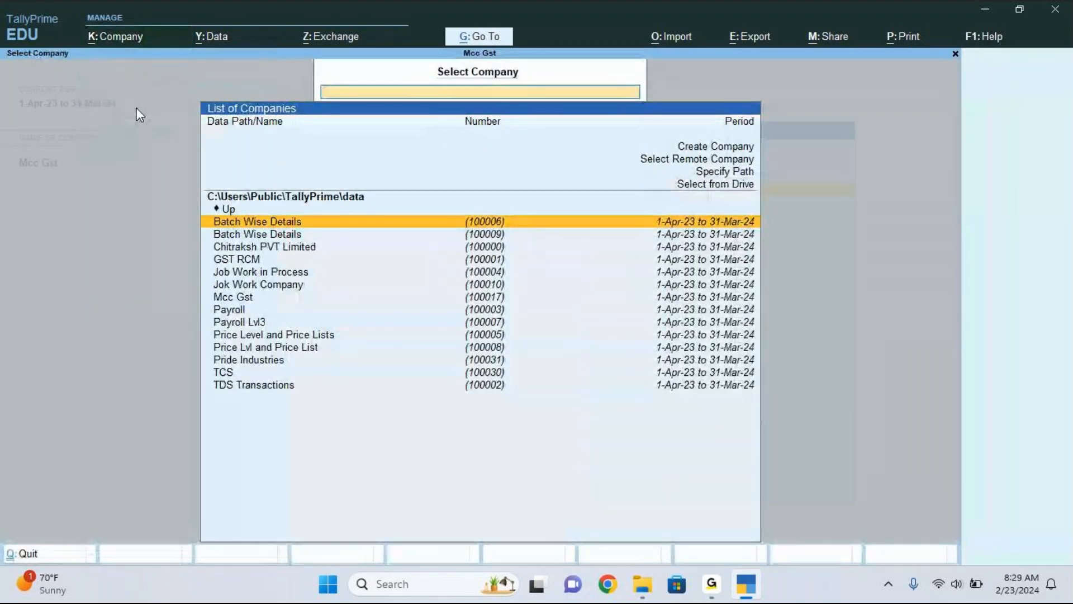
Look through the list of companies in the data folder for MCC Tally Prime with GST, and close the list
key("Down")
key("Down")
key("Down")
key("Down")
key("Down")
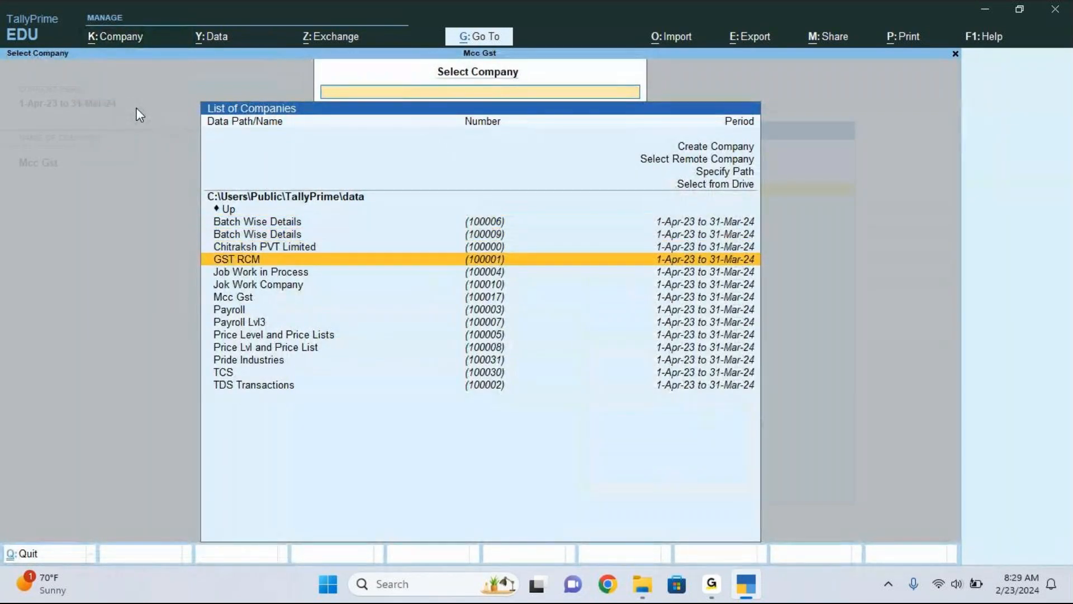
key("Up")
key("Up")
key("Up")
key("Up")
key("Up")
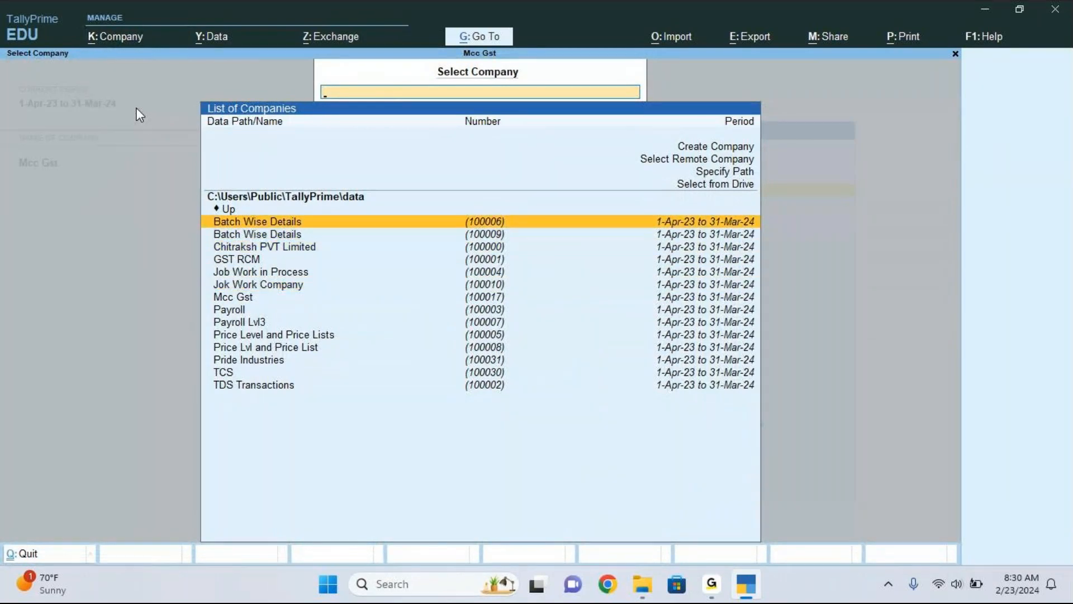
key("Escape")
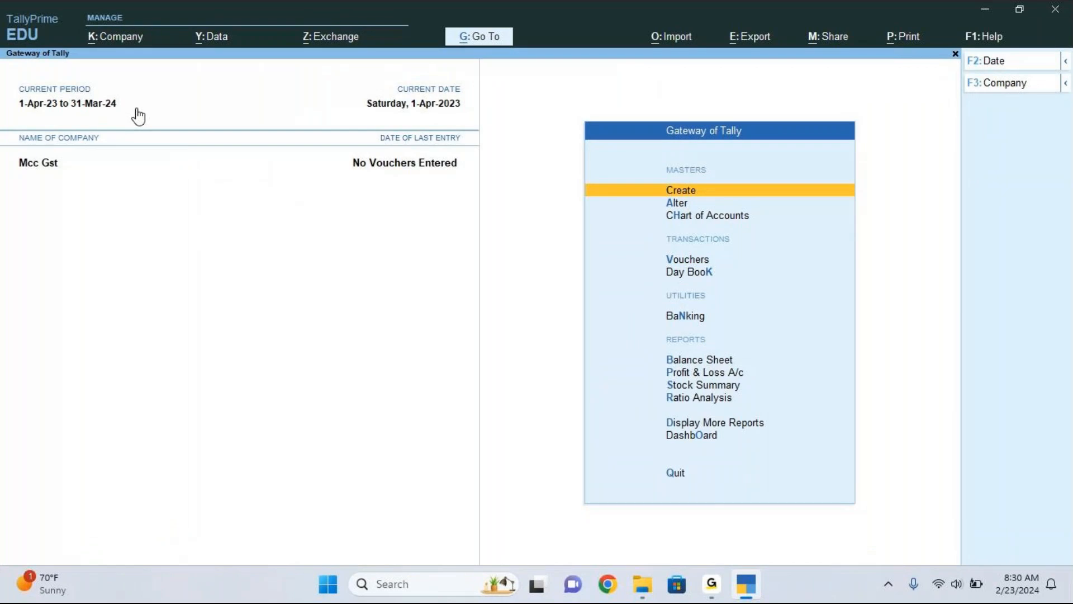
Quit TallyPrime, launch it again and continue in Educational Mode
left_click(1055, 9)
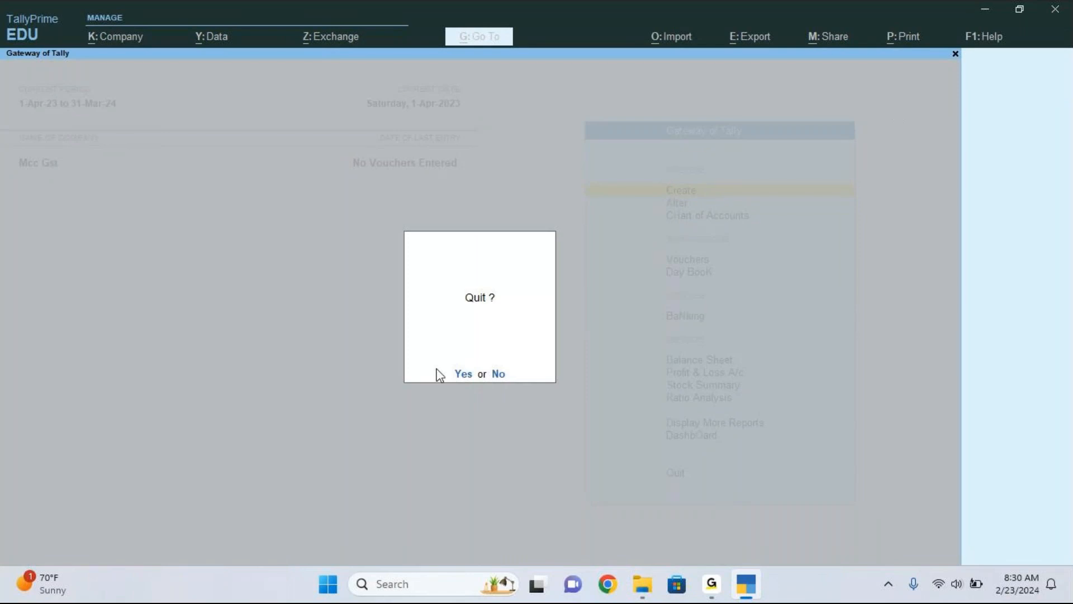
left_click(464, 374)
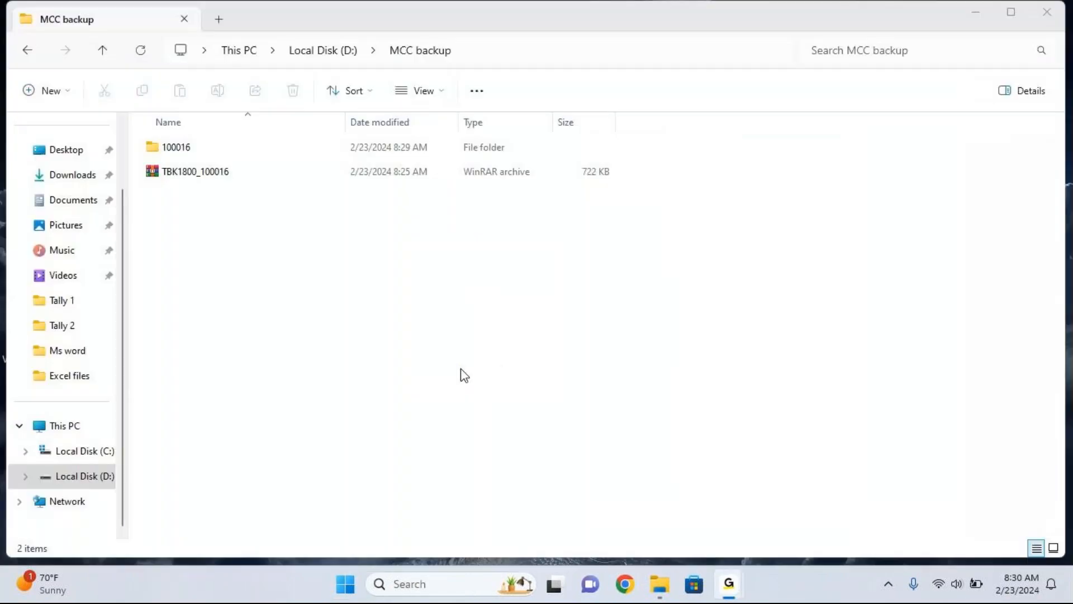
key("super")
type("ta")
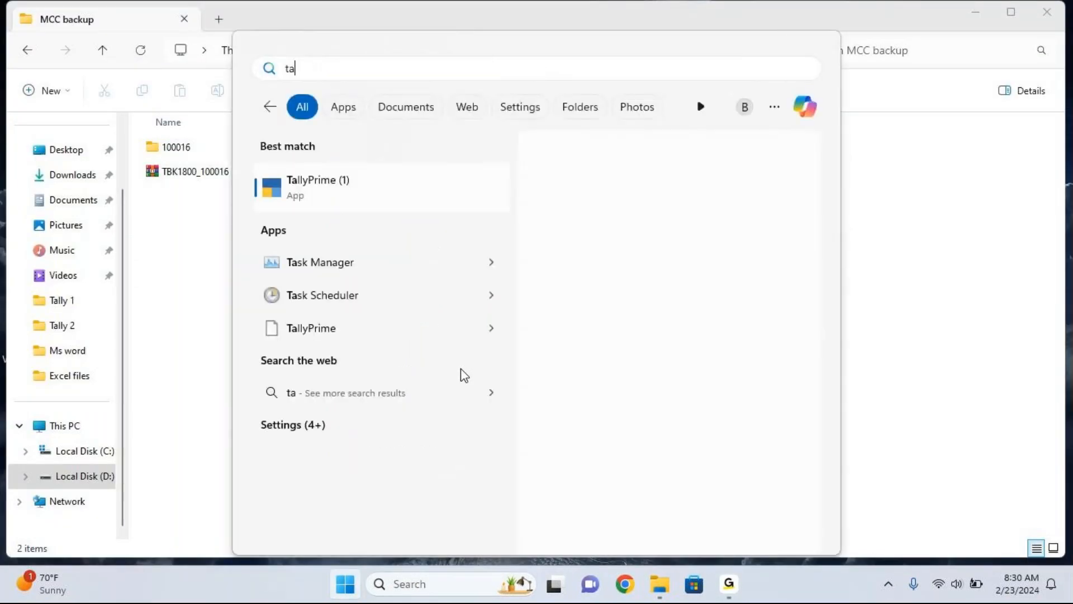
left_click(359, 206)
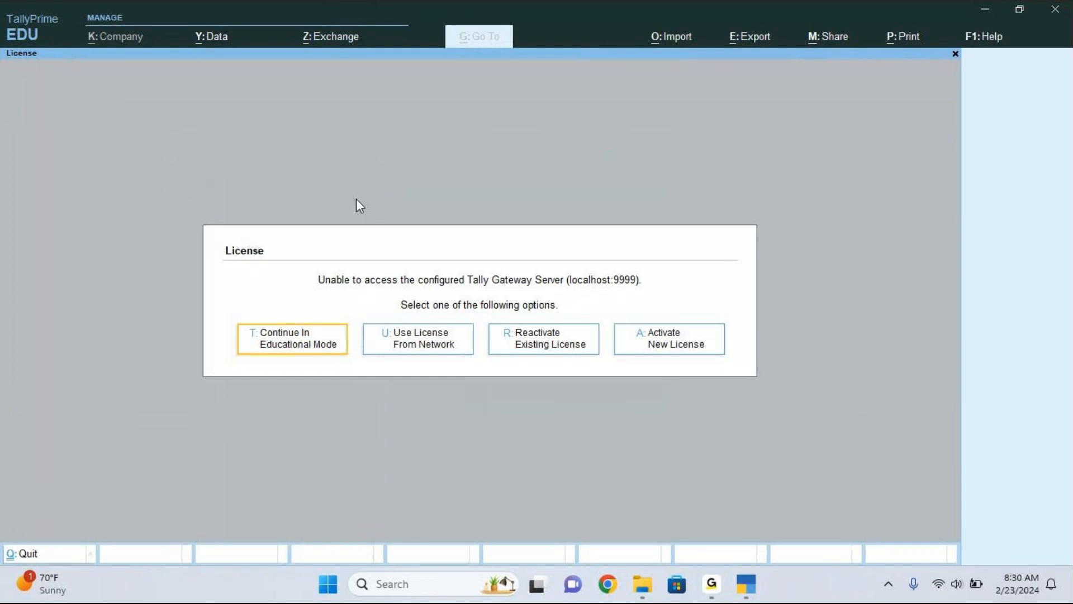
left_click(284, 336)
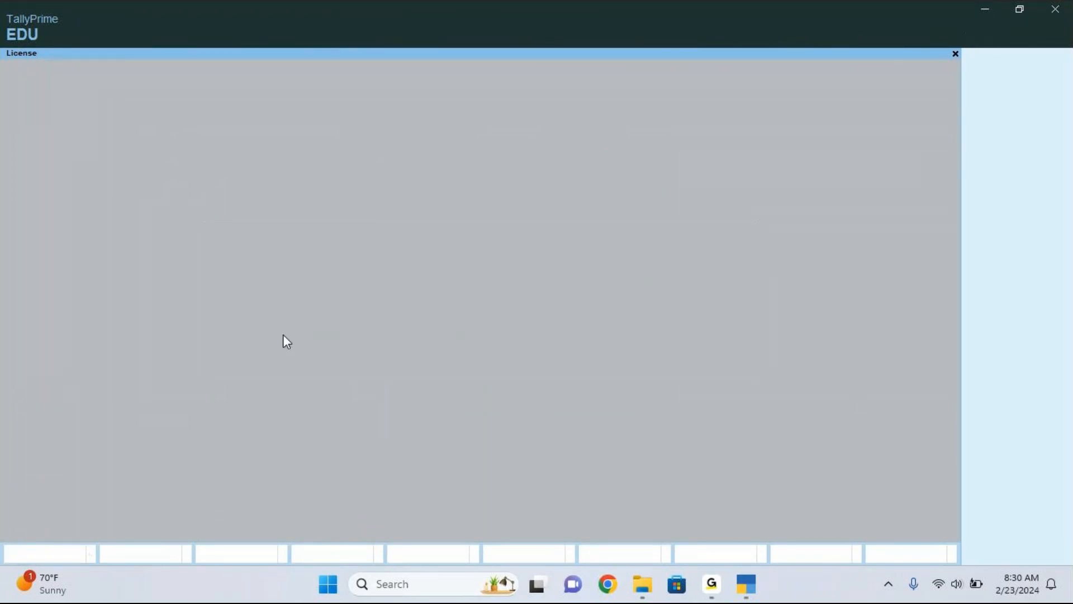
Recheck the company selection list after the restart for MCC Tally Prime with GST, and return to the Gateway of Tally
left_click(124, 37)
key("Down")
key("Down")
key("Down")
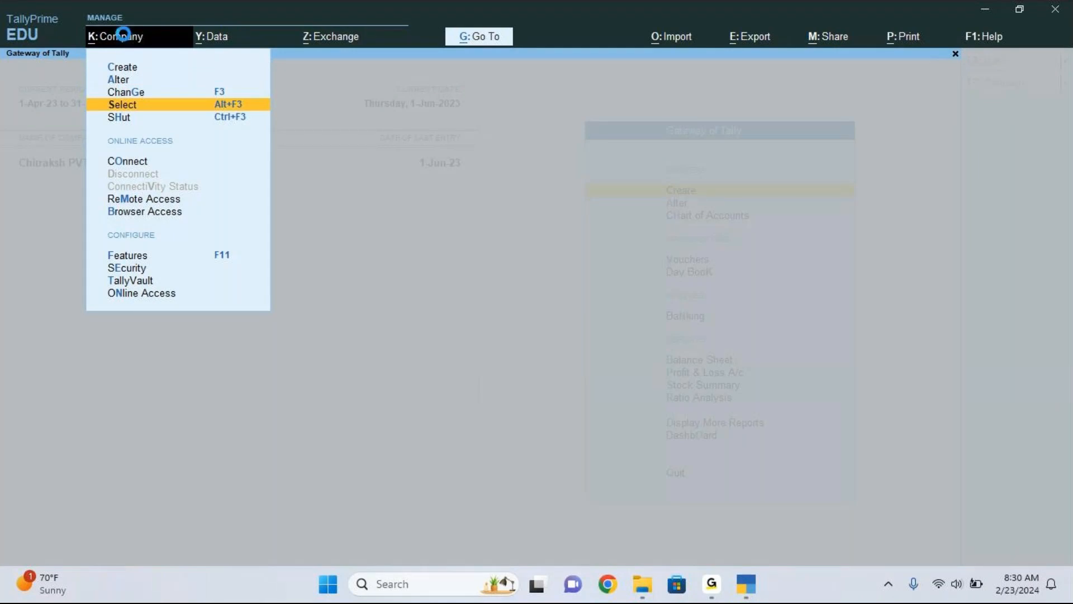
key("Return")
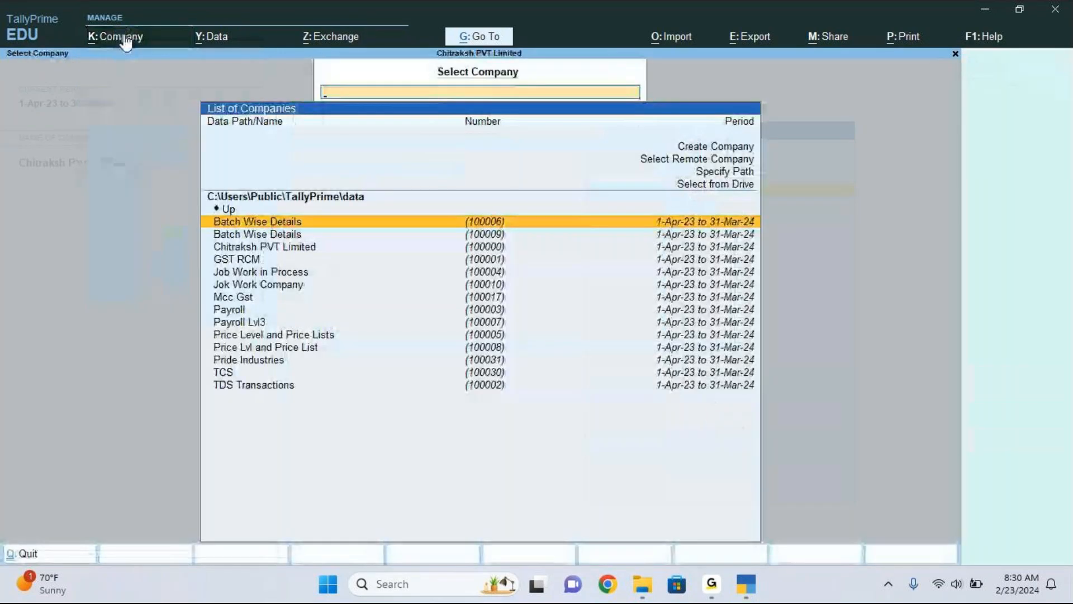
key("Down")
key("Down")
key("Down")
key("Down")
key("Down")
key("Down")
key("Down")
key("Down")
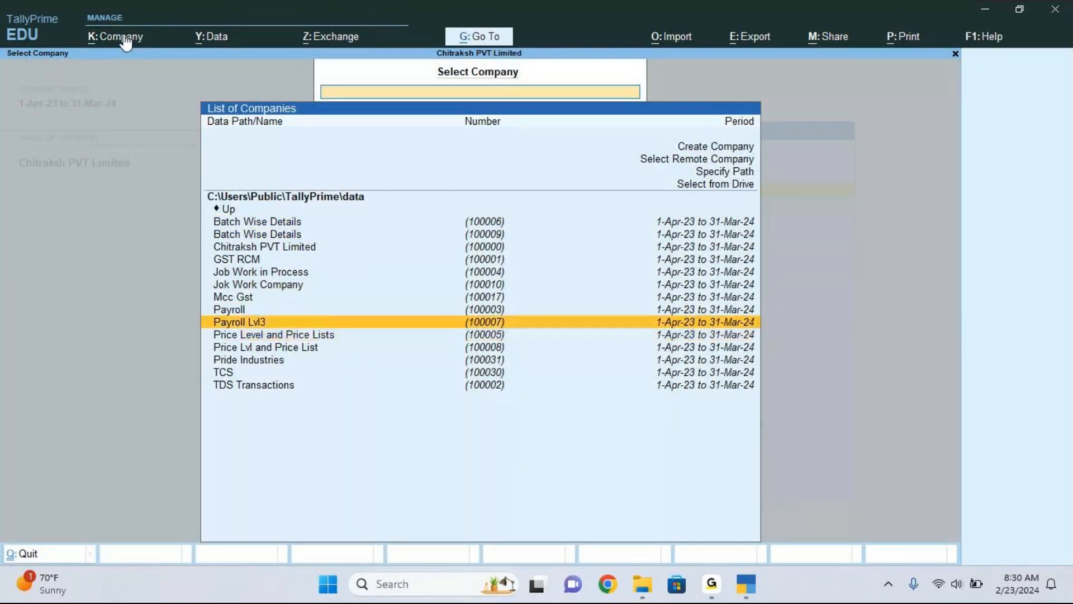
key("Up")
key("Up")
key("Up")
key("Up")
key("Up")
key("Up")
key("Up")
key("Up")
key("Down")
key("Down")
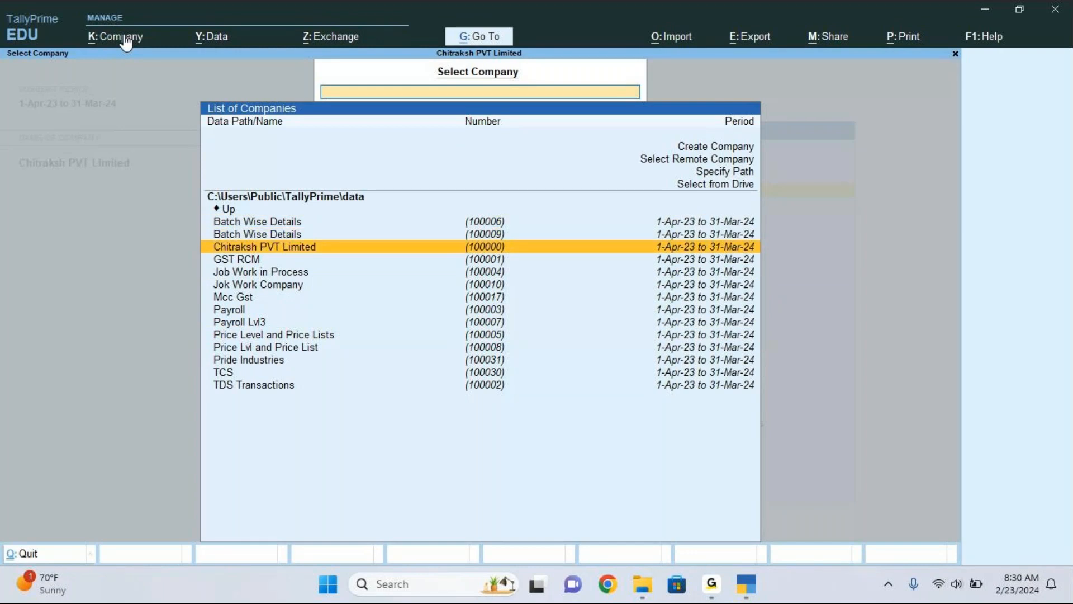
key("Down")
key("Down")
key("Down")
key("Down")
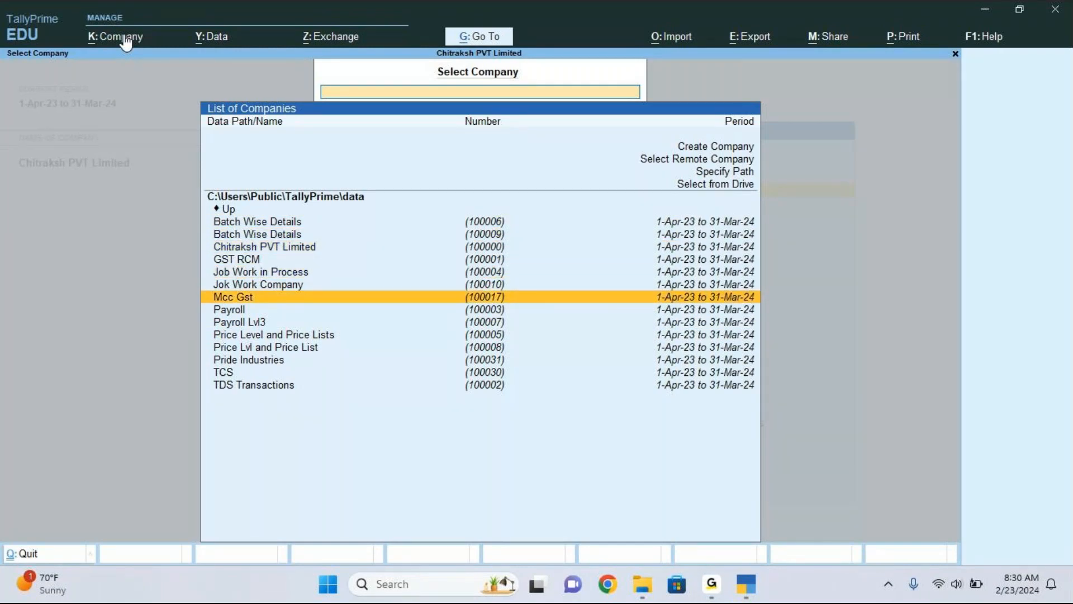
key("Down")
key("Down")
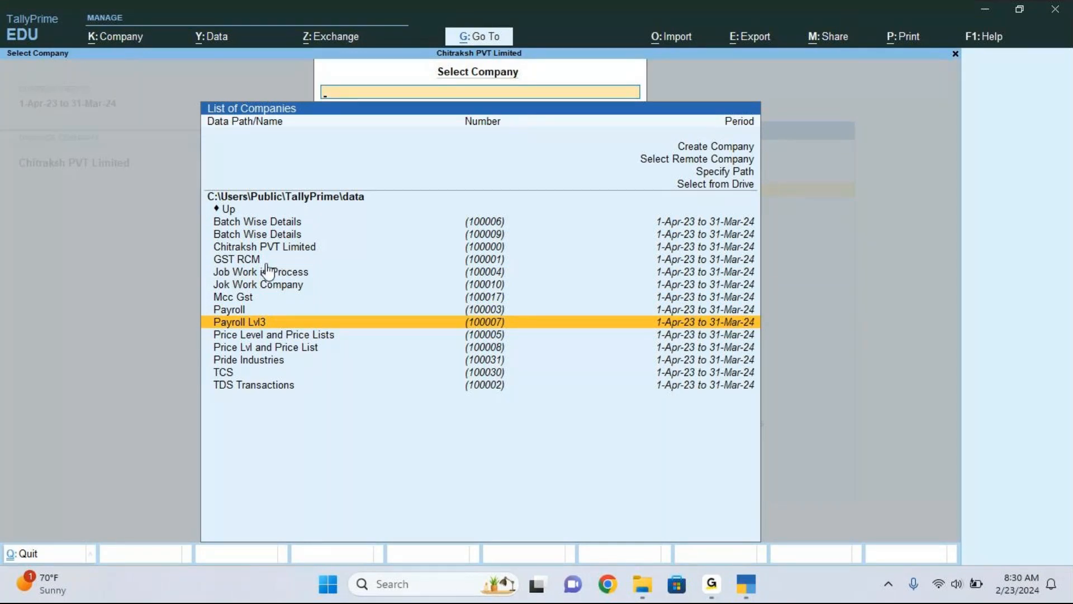
key("Escape")
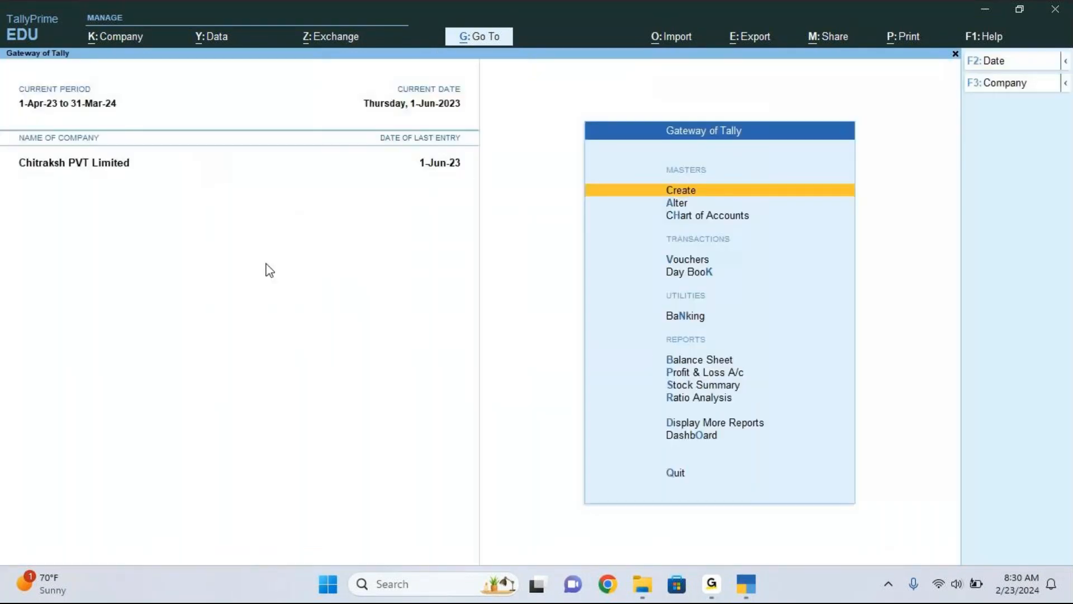
Start a company data restore, keeping C:\Users\Public\TallyPrime\data as the restore destination path
left_click(226, 44)
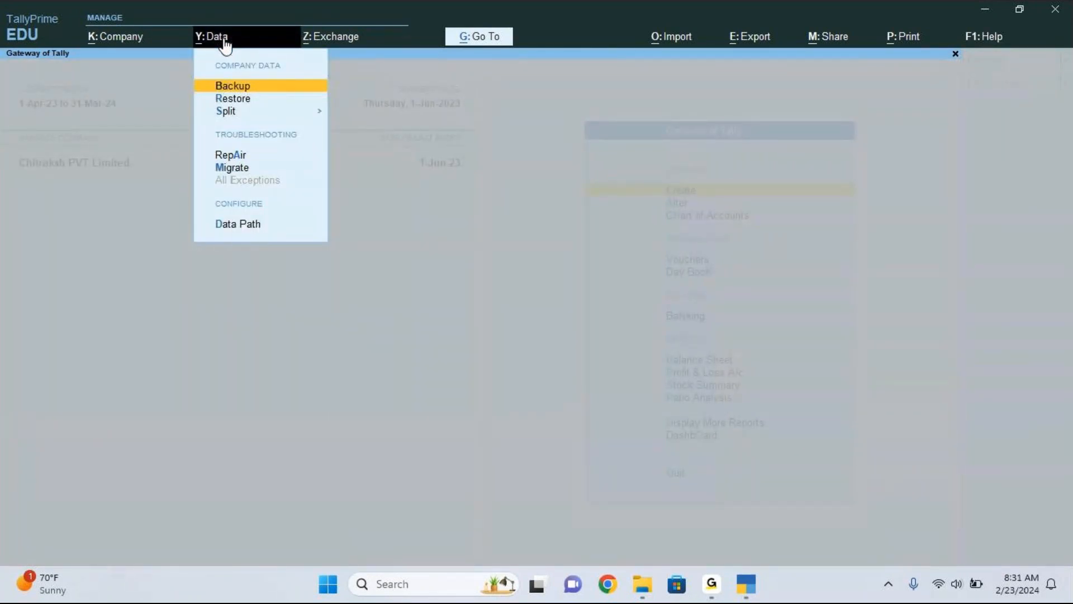
key("Down")
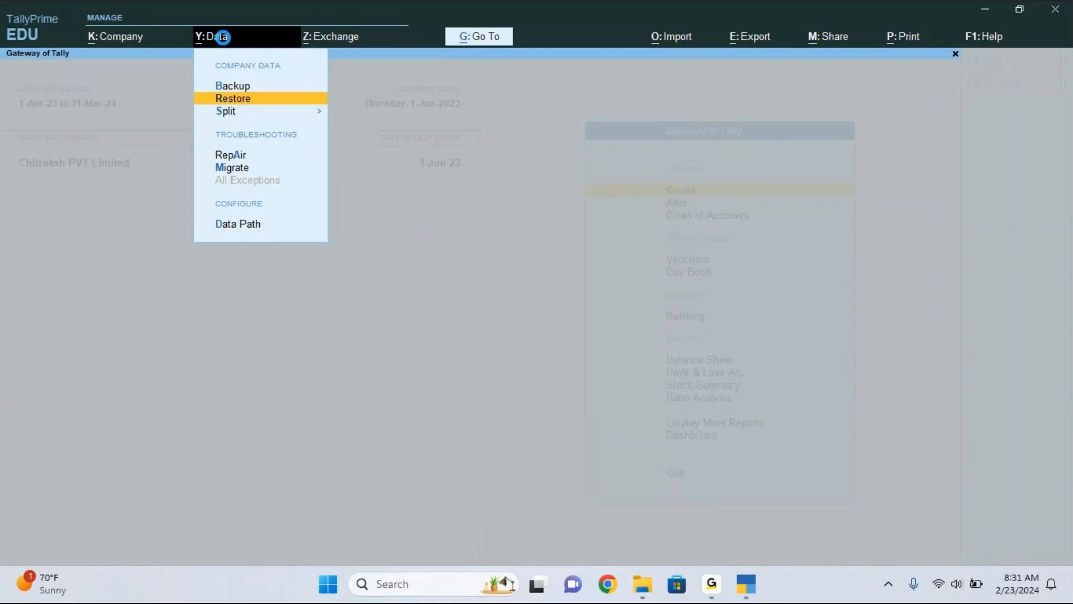
key("Return")
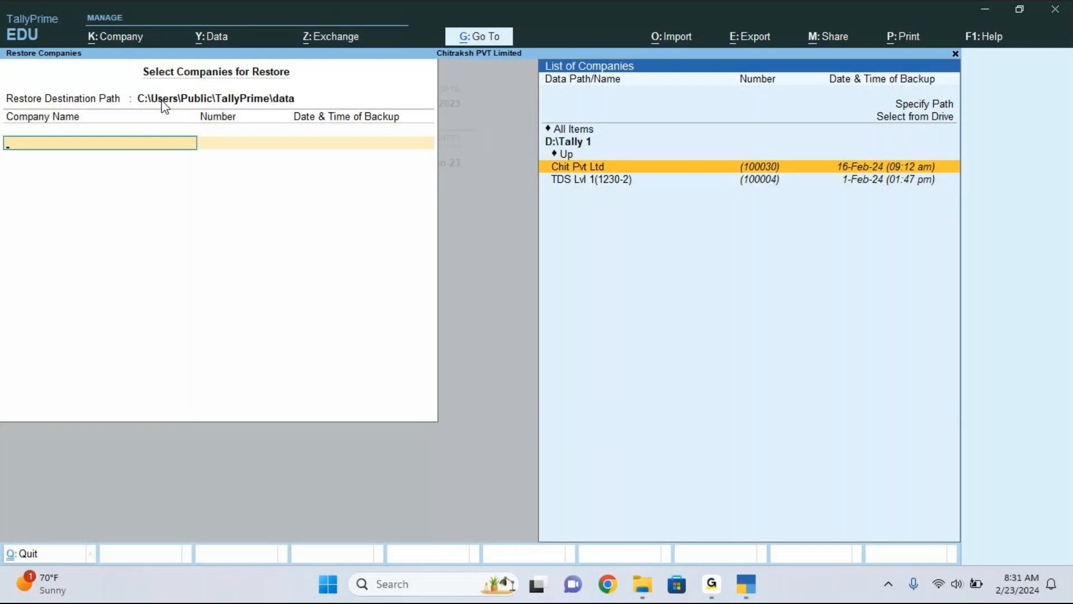
left_click(213, 106)
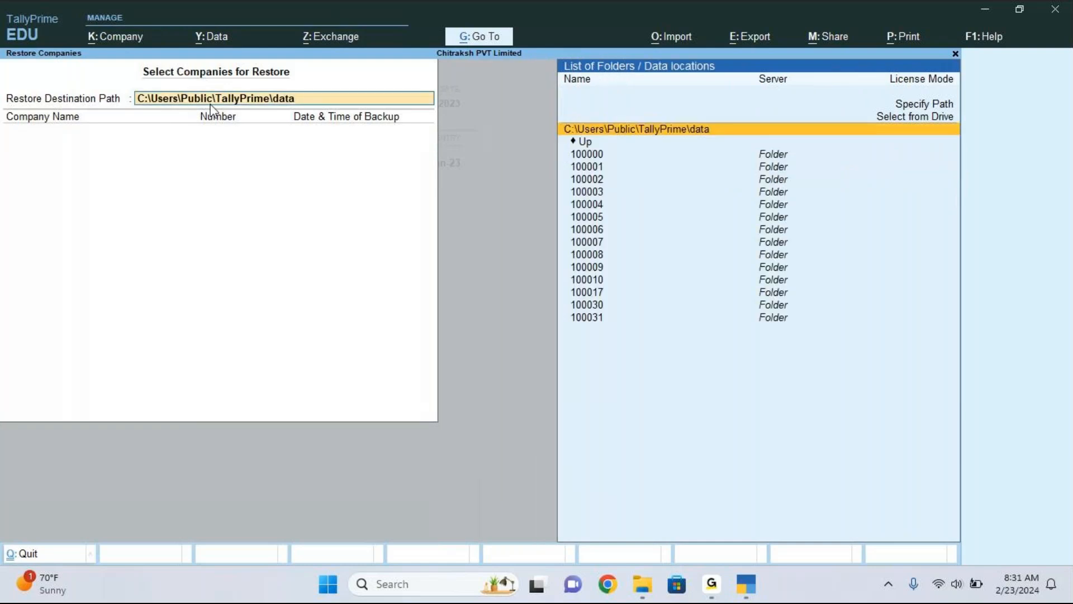
key("Return")
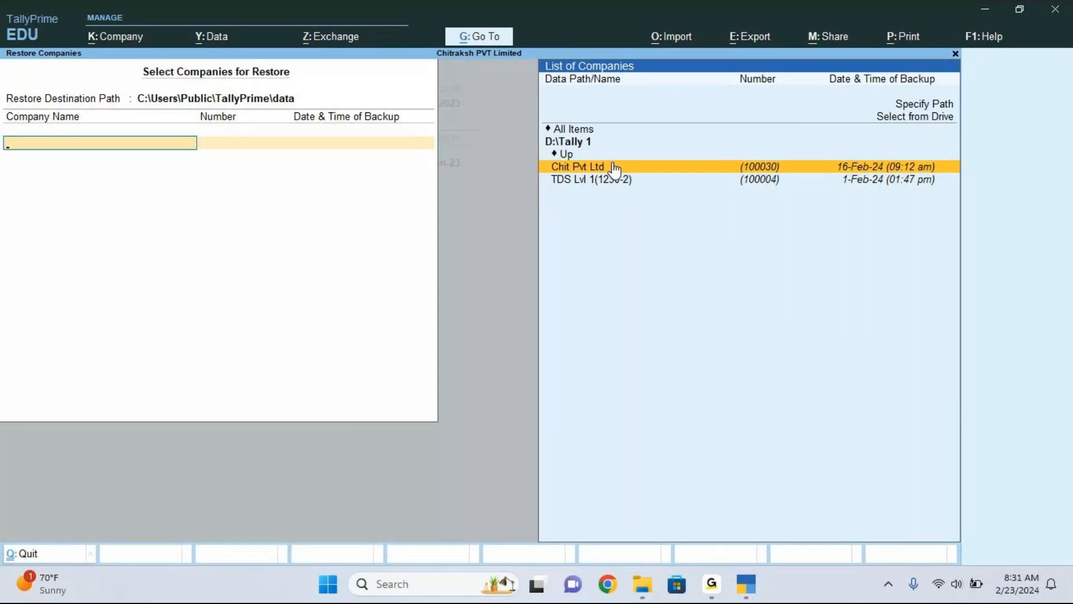
Specify D:\MCC backup as the data path of the backup to restore from
left_click(939, 108)
left_click(940, 107)
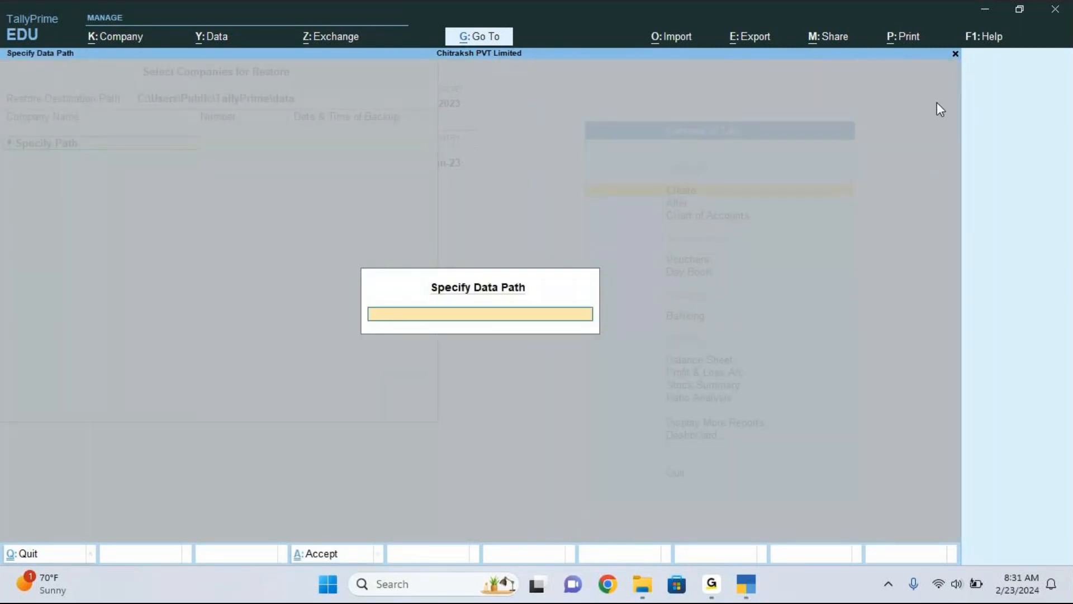
type("D:\\MCC backup")
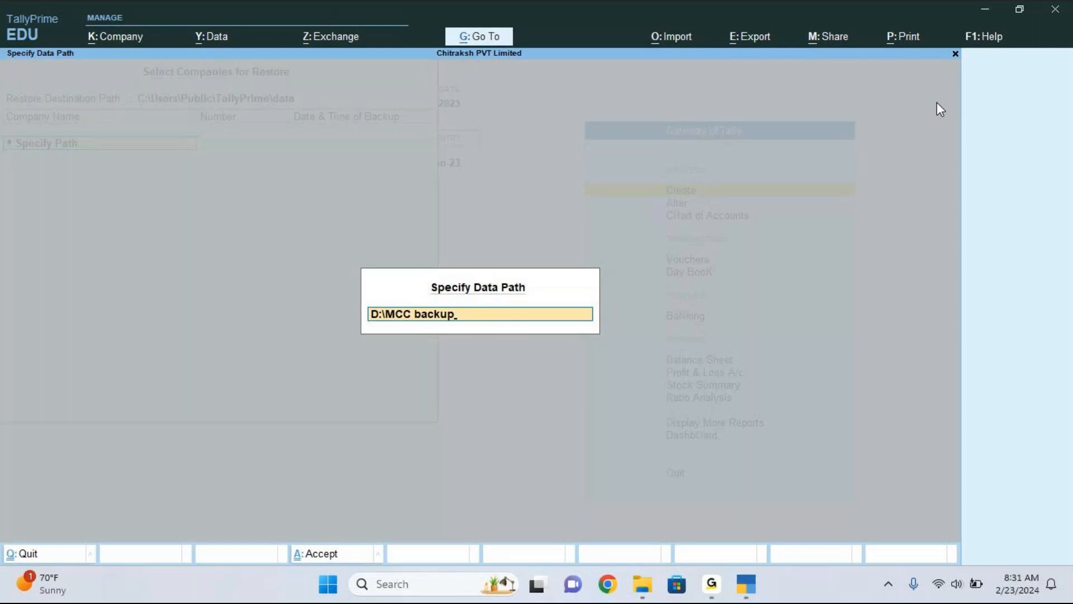
key("Return")
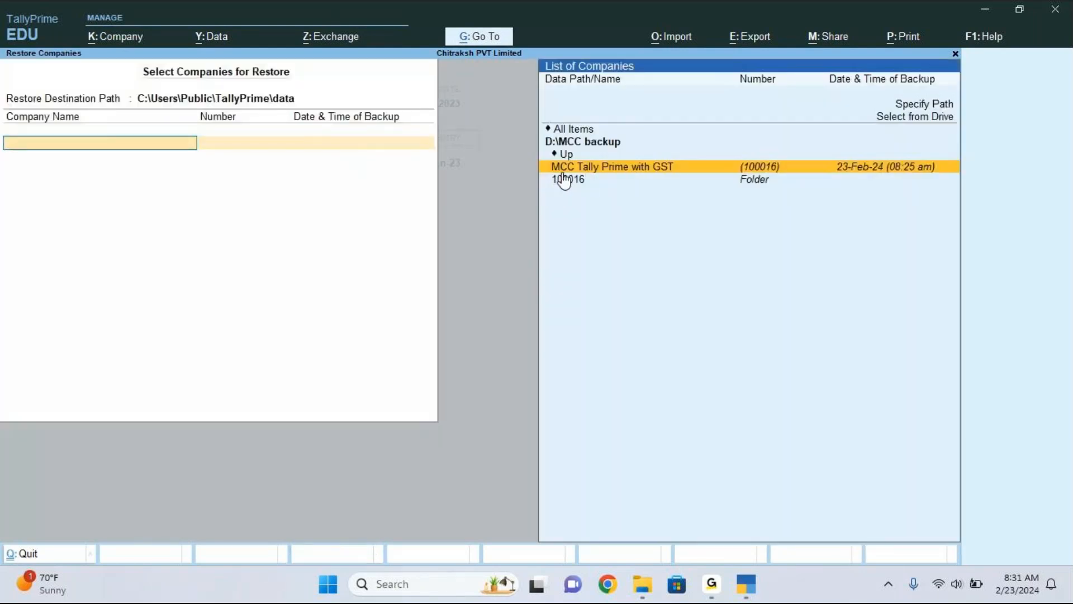
Choose MCC Tally Prime with GST as the company to restore, end the selection and accept the restore
left_click(637, 167)
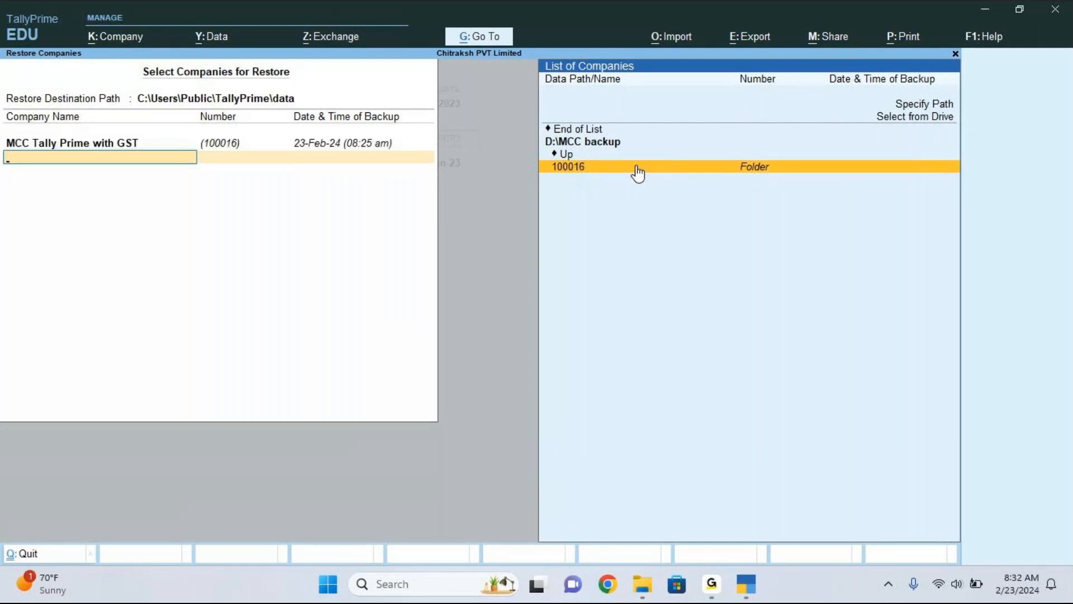
key("Up")
key("Up")
key("Up")
key("Return")
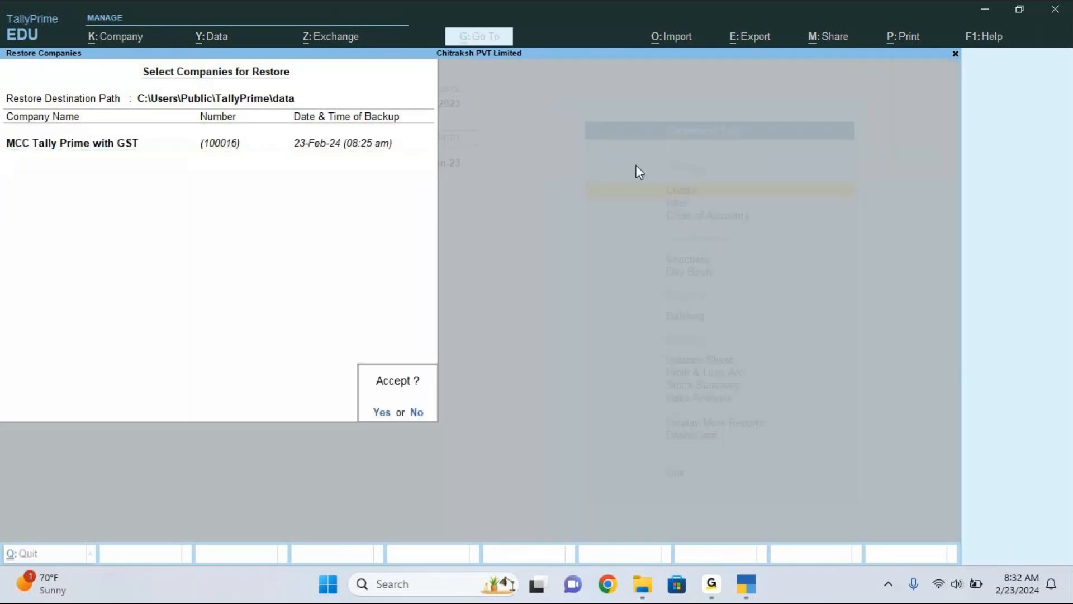
key("Return")
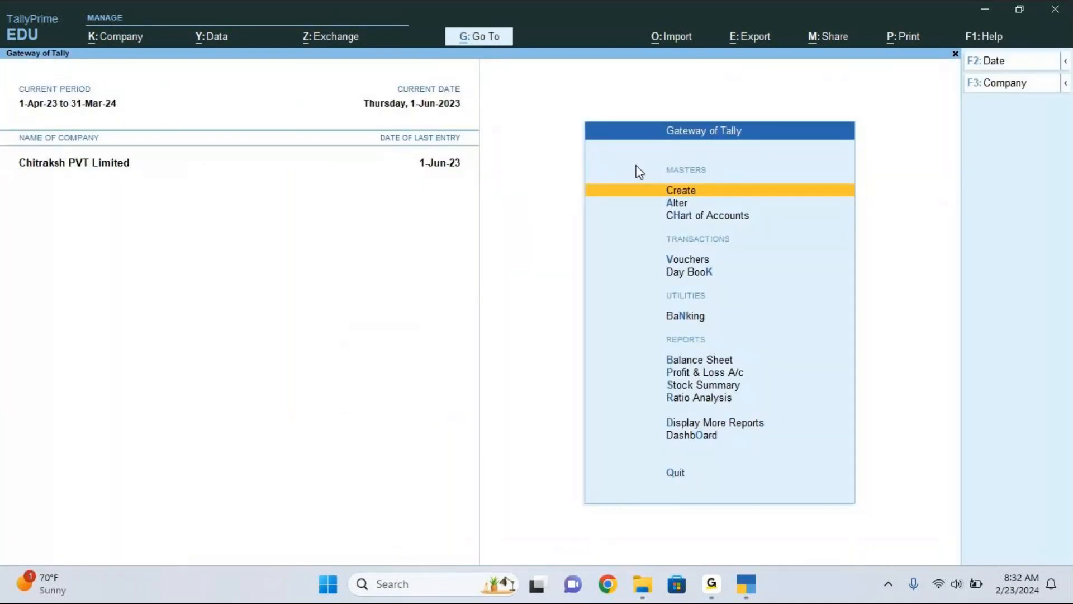
Load the restored company MCC Tally Prime with GST from the list of companies
left_click(133, 46)
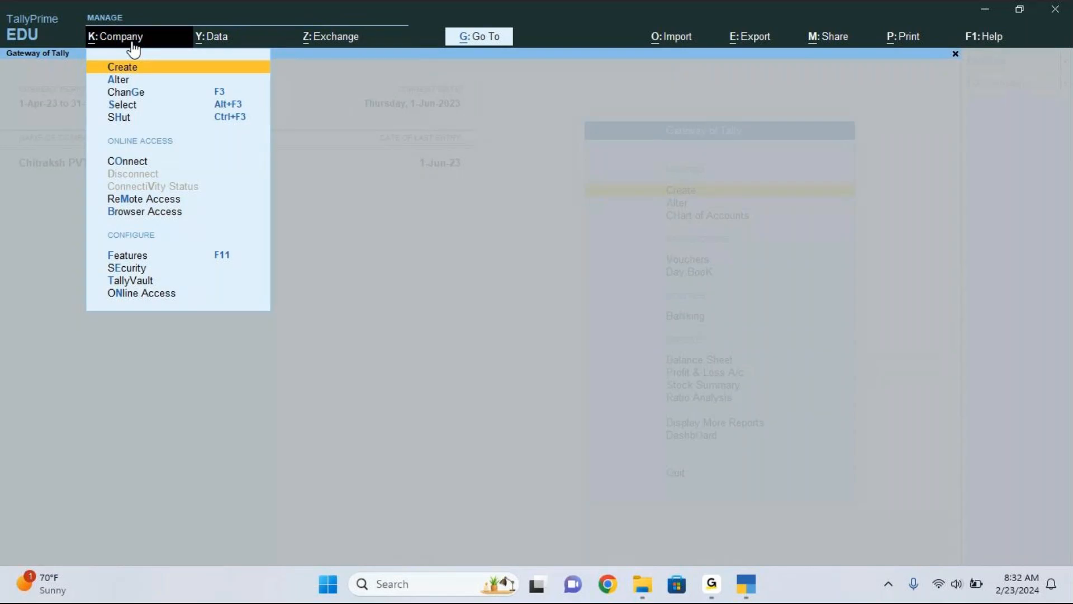
key("Down")
key("Down")
key("Down")
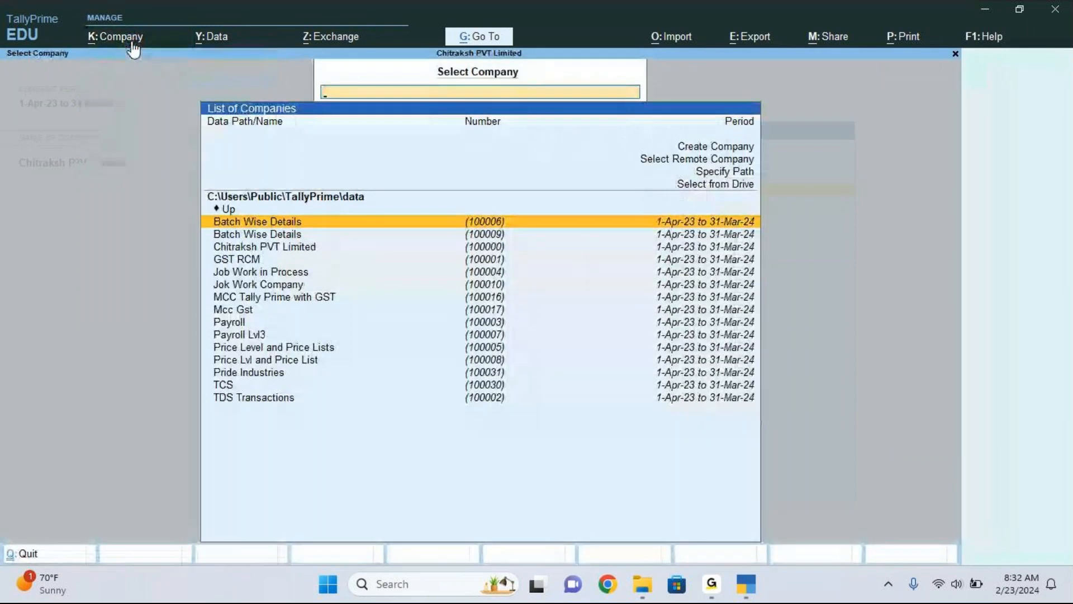
key("Down")
key("Down")
key("Down")
key("Down")
key("Down")
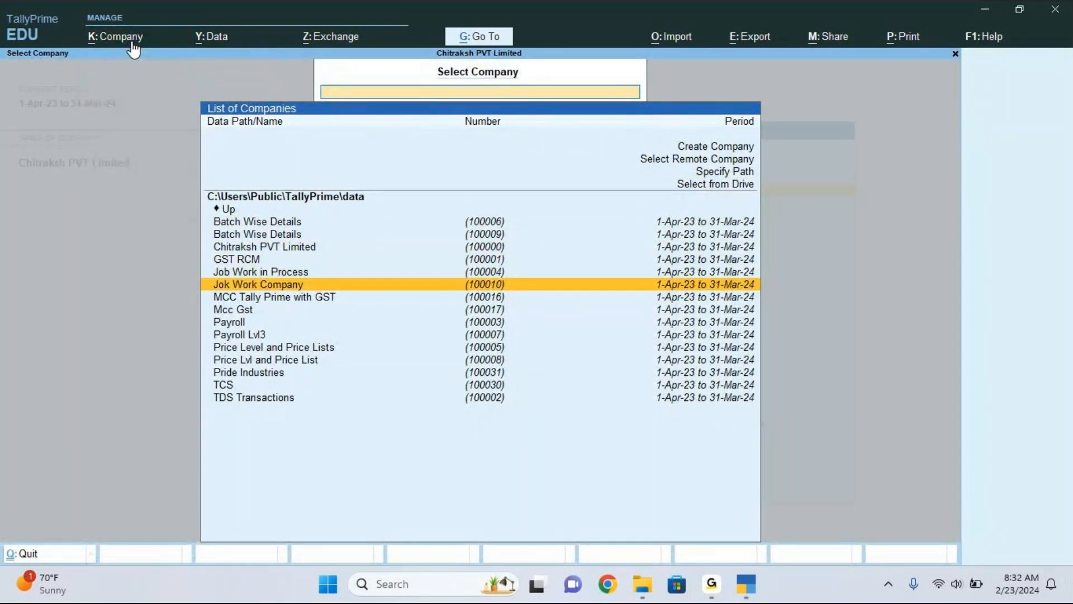
key("Down")
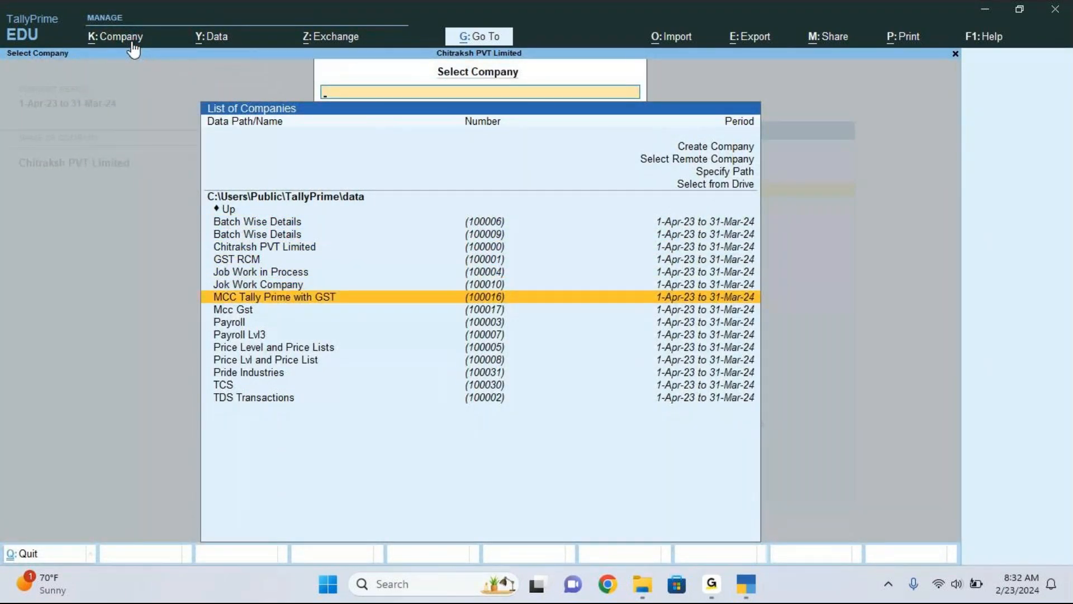
left_click(302, 298)
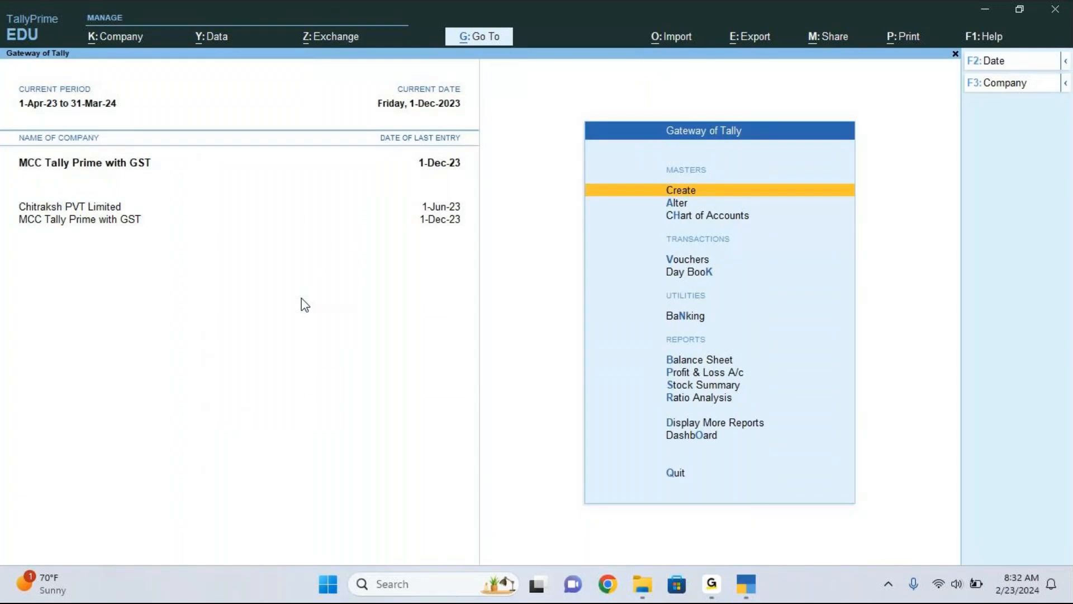
Review the company's Day Book vouchers for the period 1-Apr-23 to 1-Dec-23, and return to the Gateway of Tally
key("Down")
key("Down")
key("Down")
key("Down")
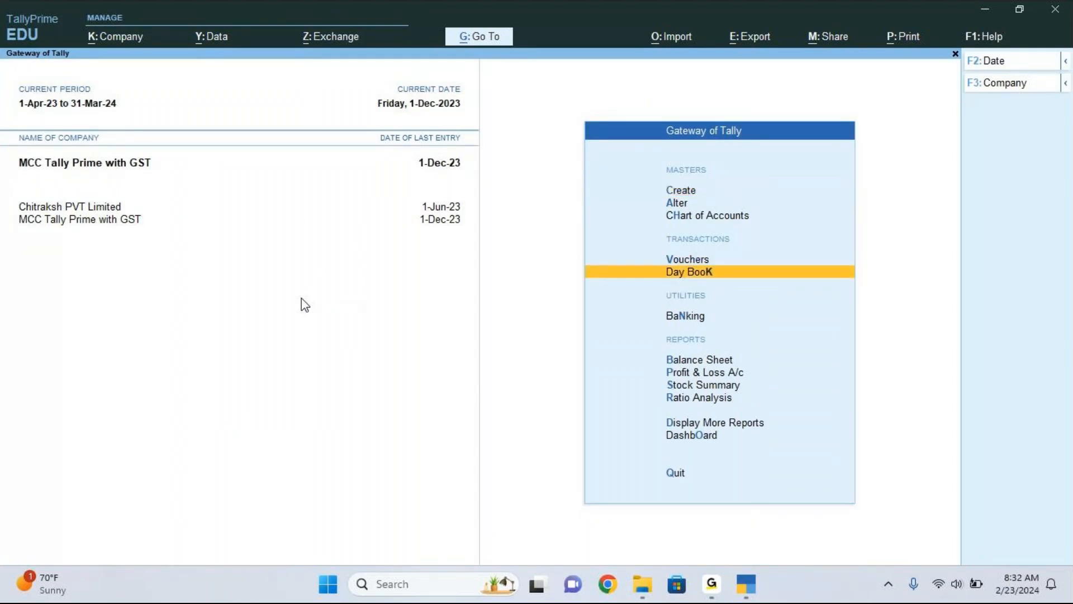
key("Return")
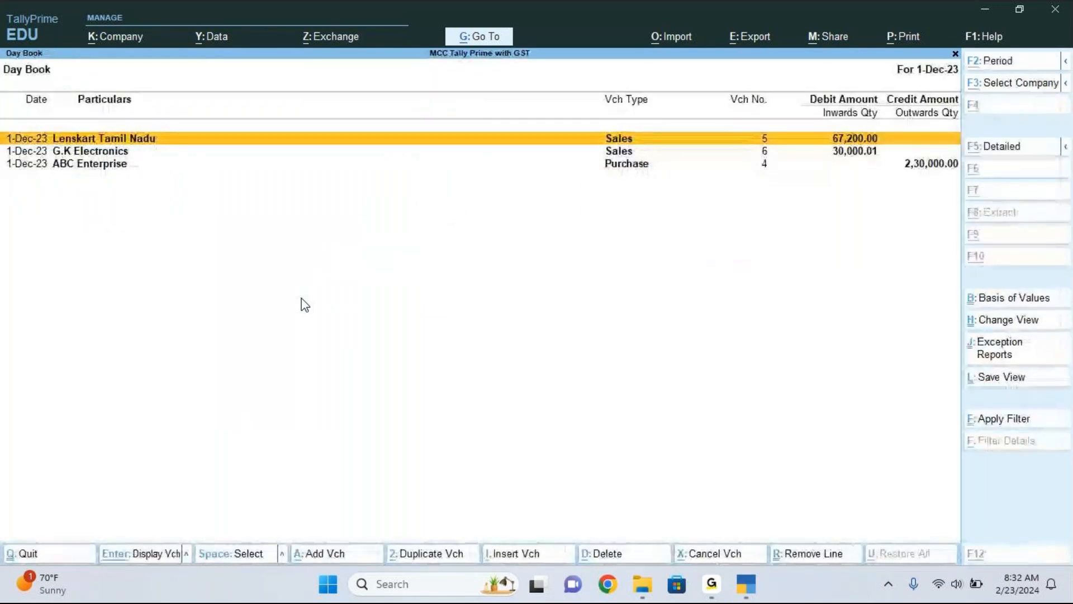
key("F2")
key("BackSpace")
key("Return")
key("BackSpace")
key("Return")
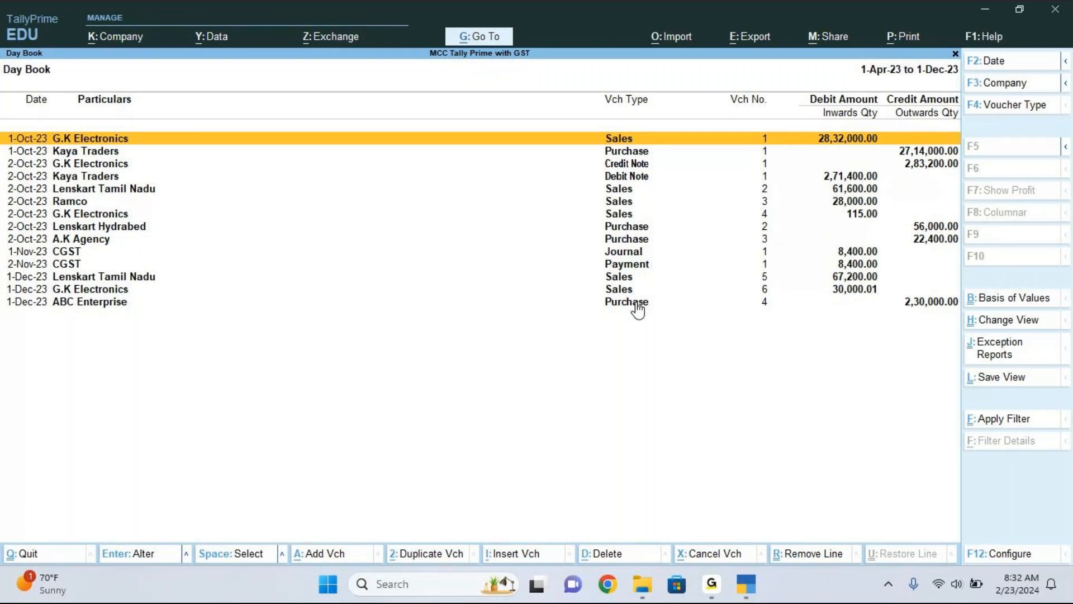
key("Escape")
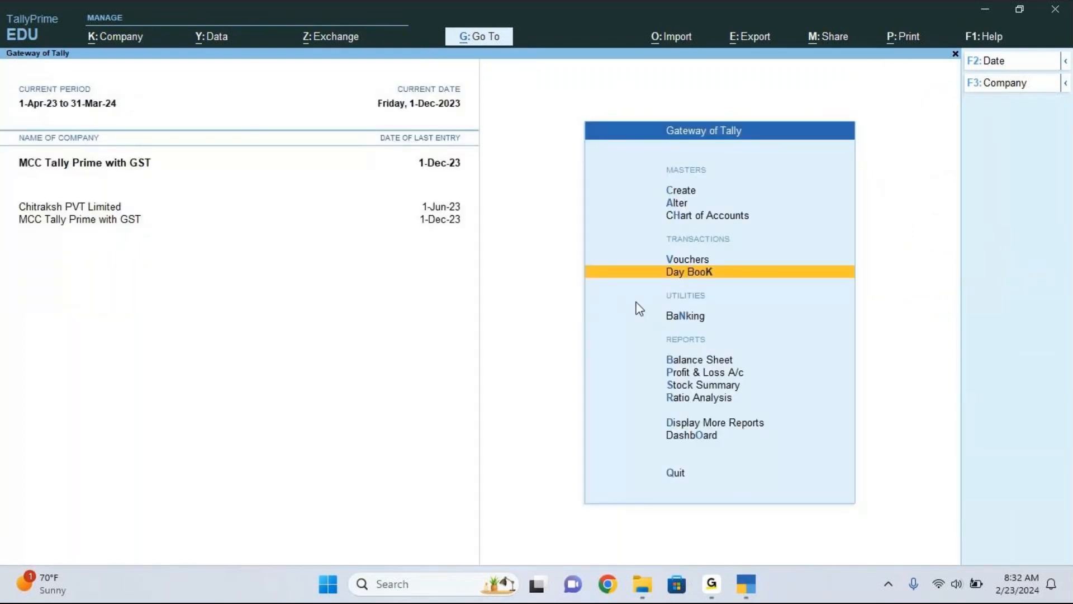
left_click(778, 561)
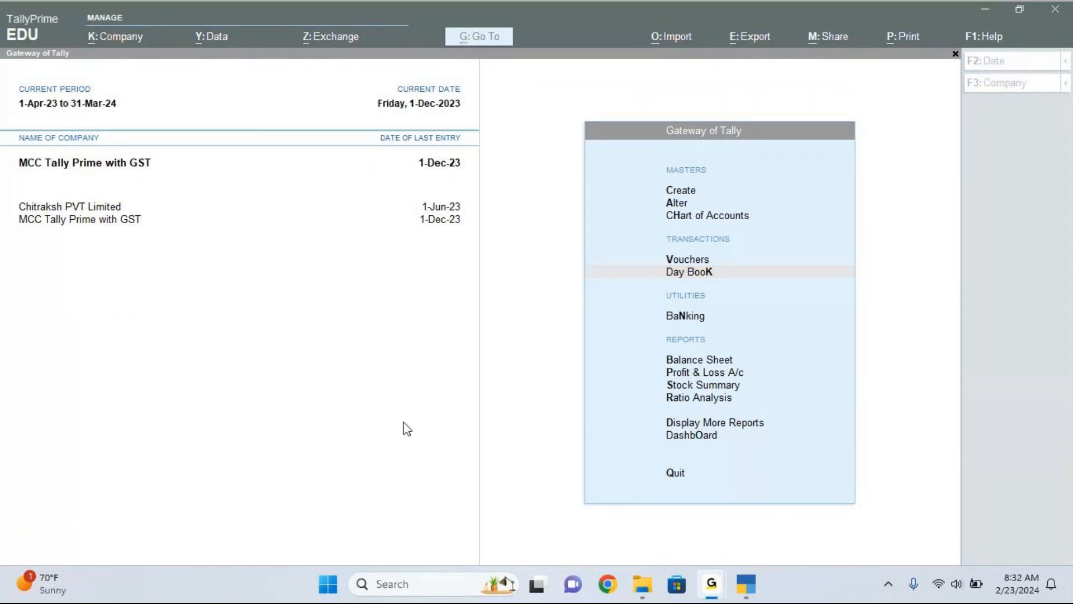
left_click(396, 353)
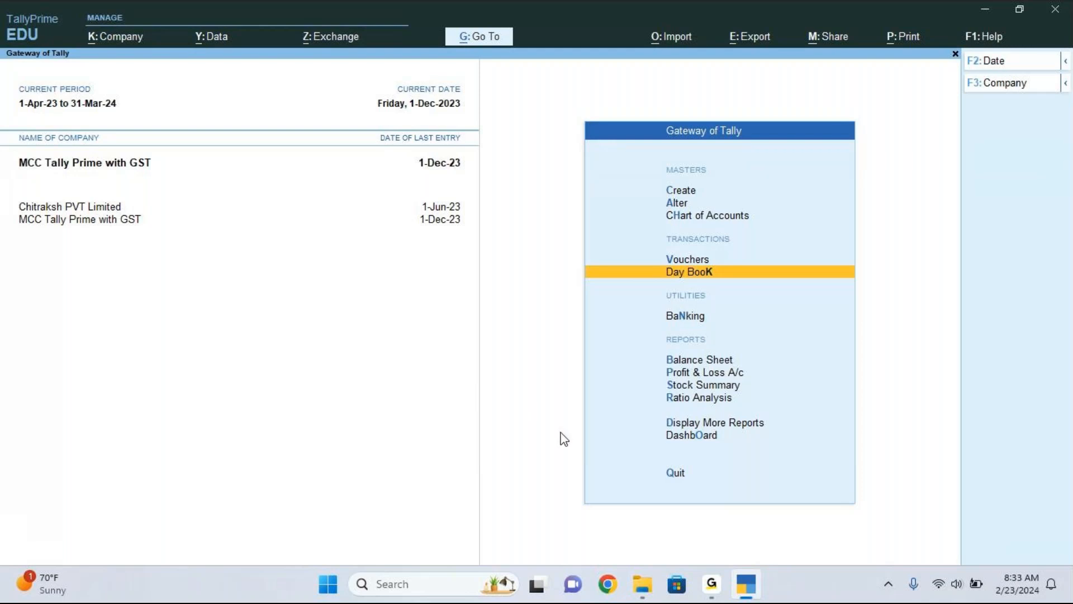
key("alt+Tab")
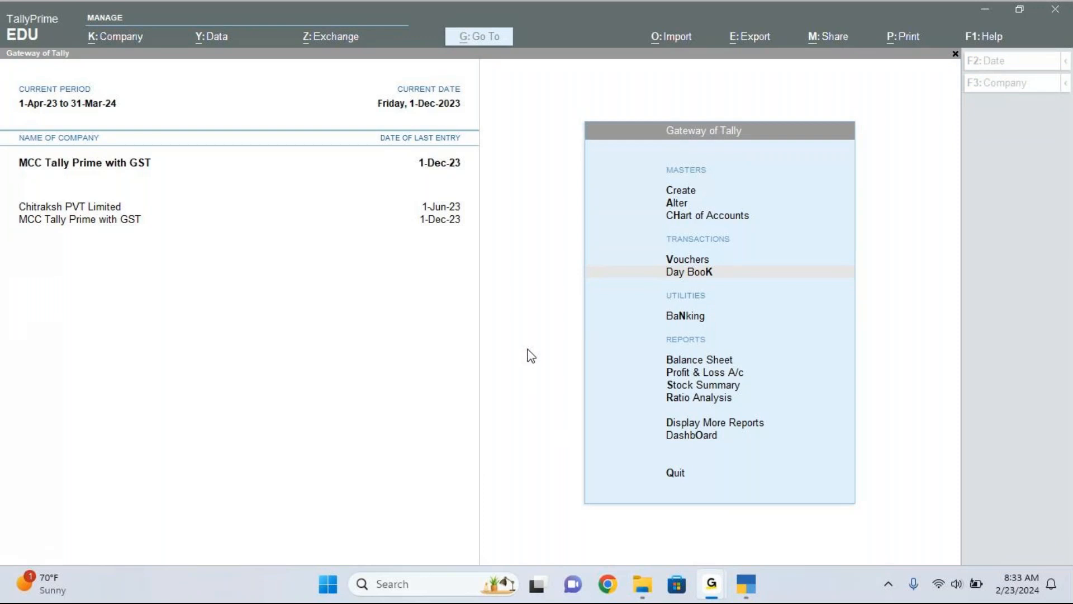
left_click(544, 297)
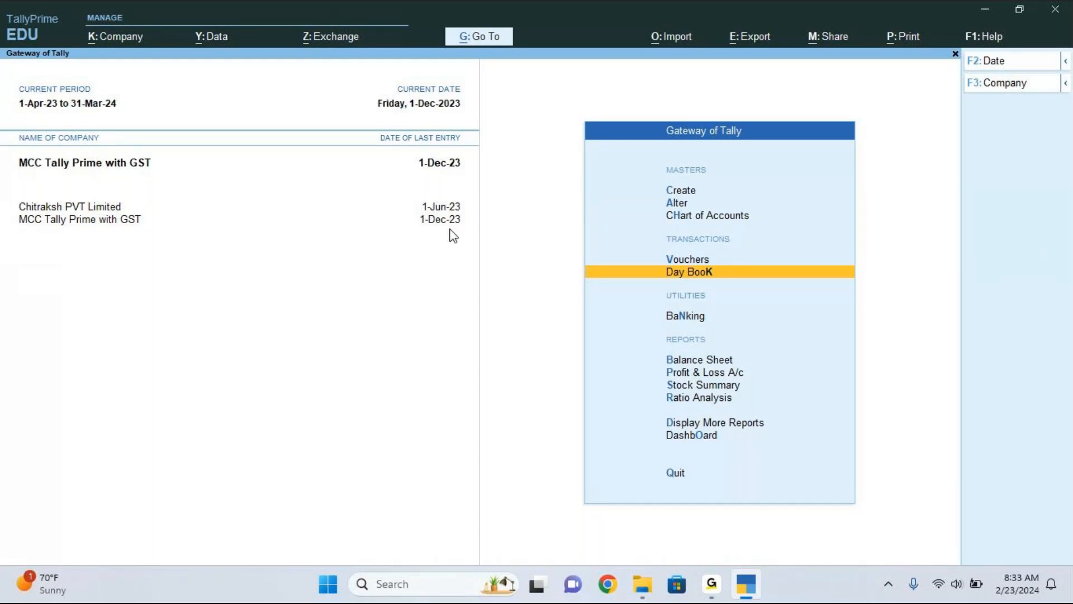
Make Chitraksh PVT Limited the active company and shut it, leaving only MCC Tally Prime with GST loaded
left_click(90, 208)
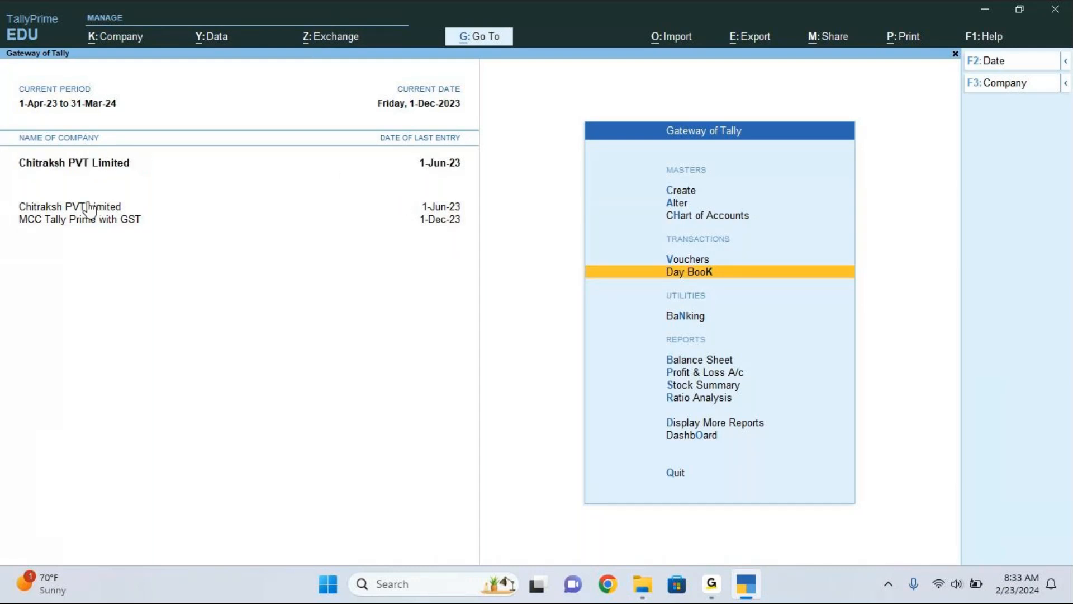
key("alt+F3")
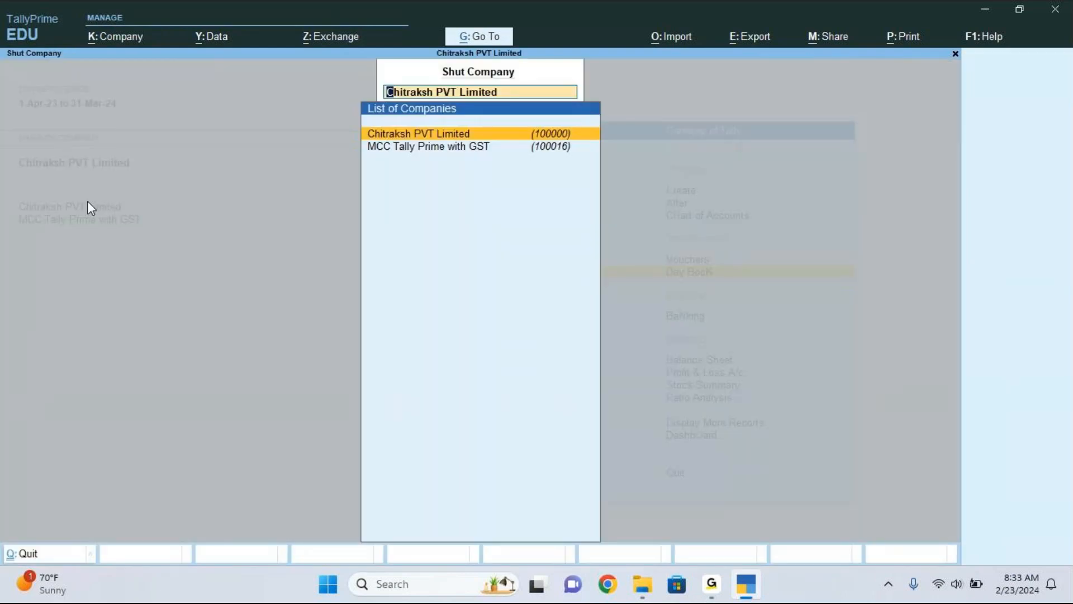
key("Return")
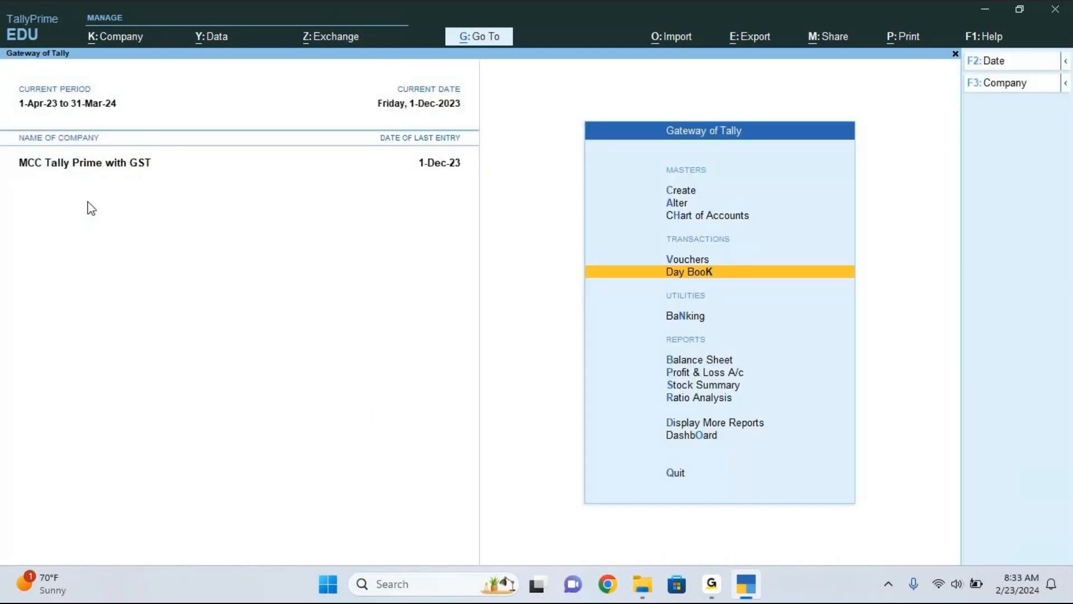
Enter and confirm a new TallyVault password for the company MCC Tally Prime with GST
left_click(112, 37)
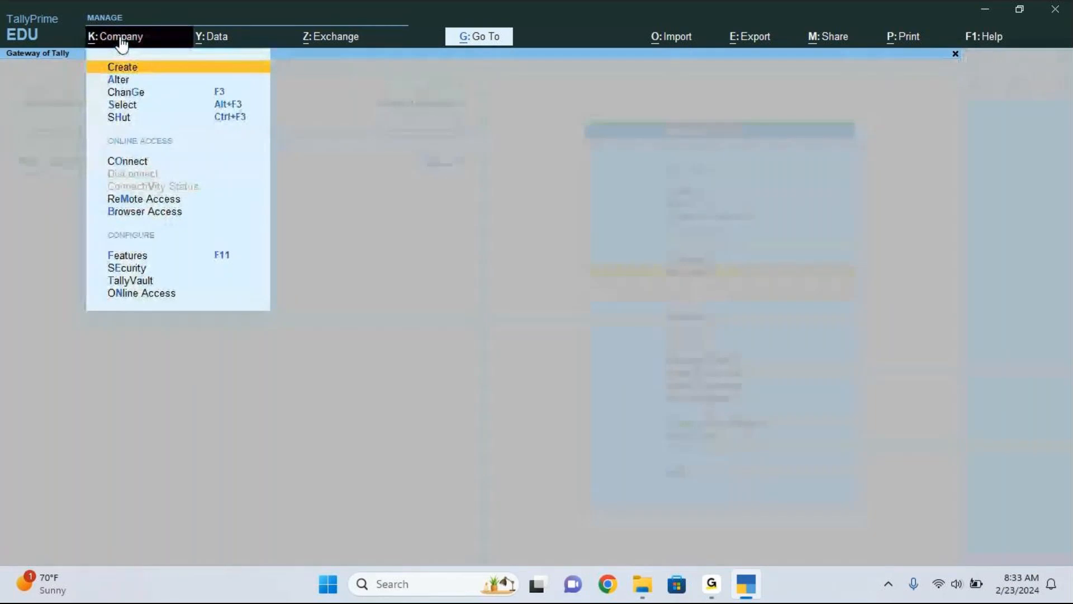
key("Up")
key("Up")
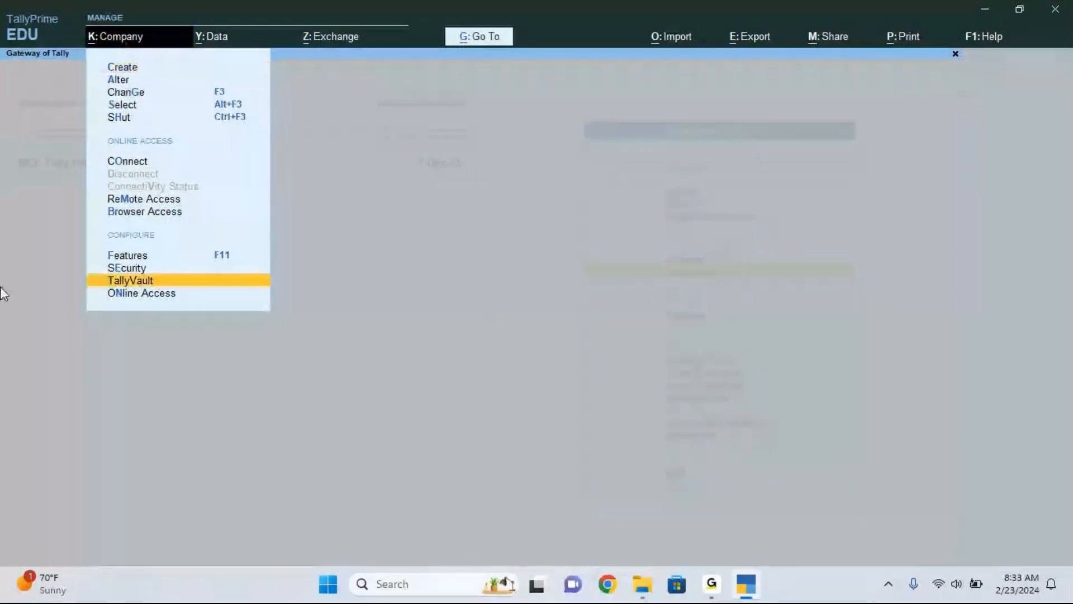
left_click(149, 284)
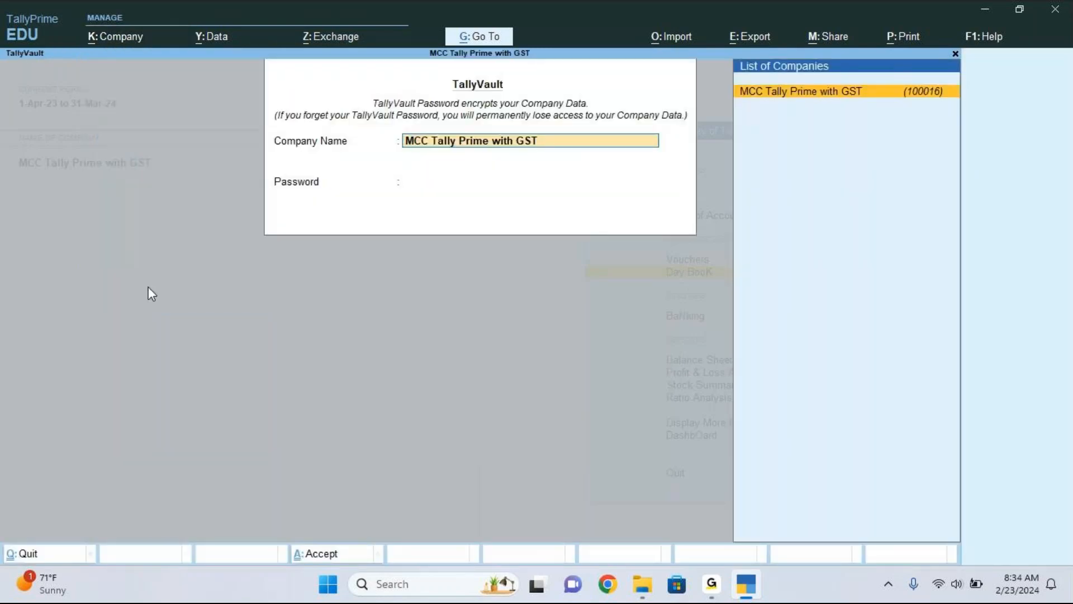
key("Return")
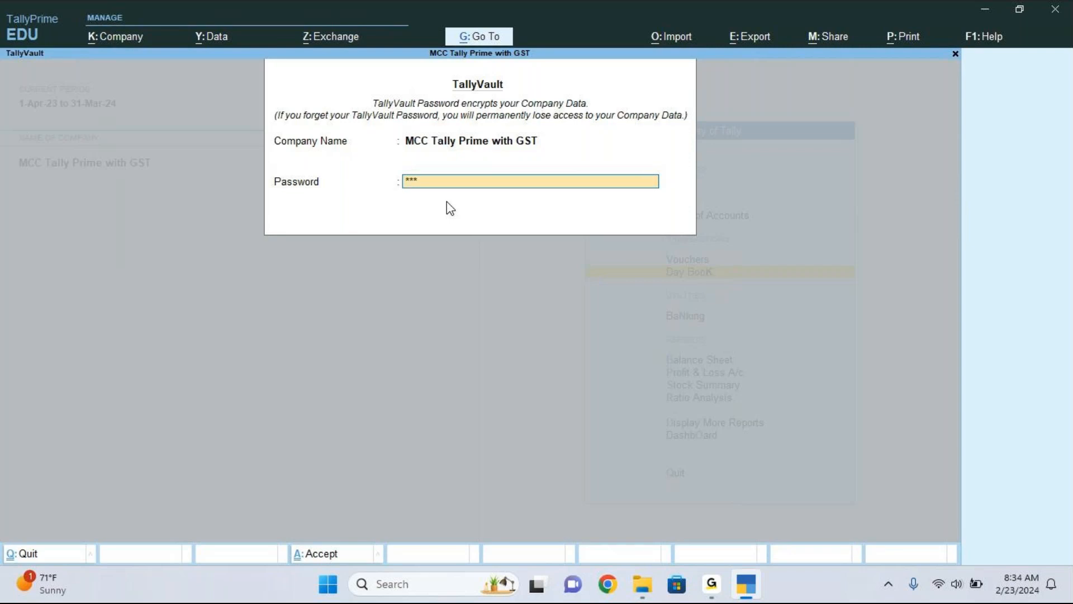
key("Return")
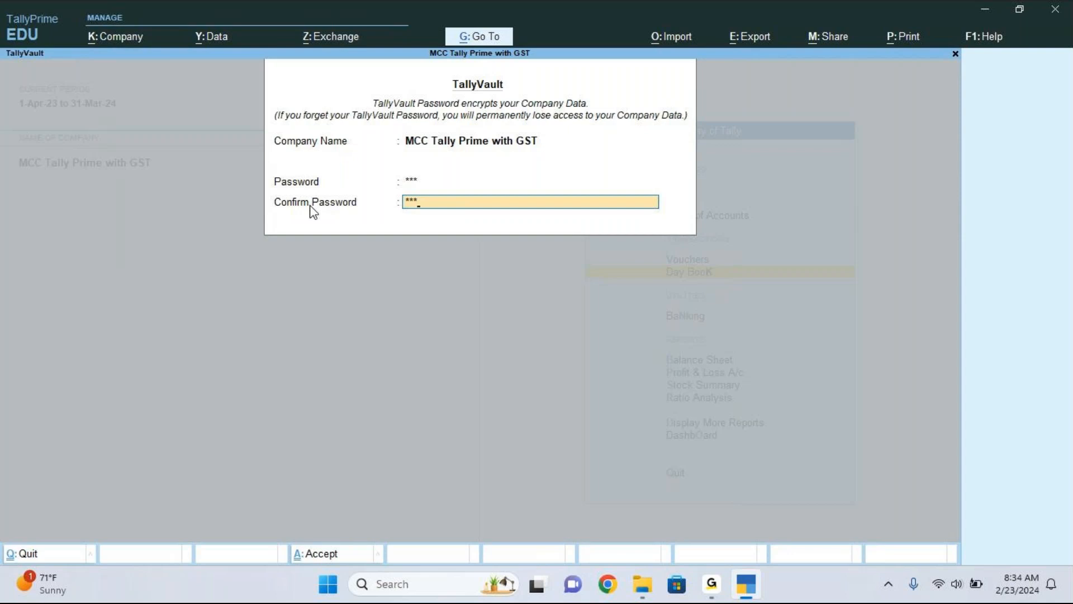
key("Return")
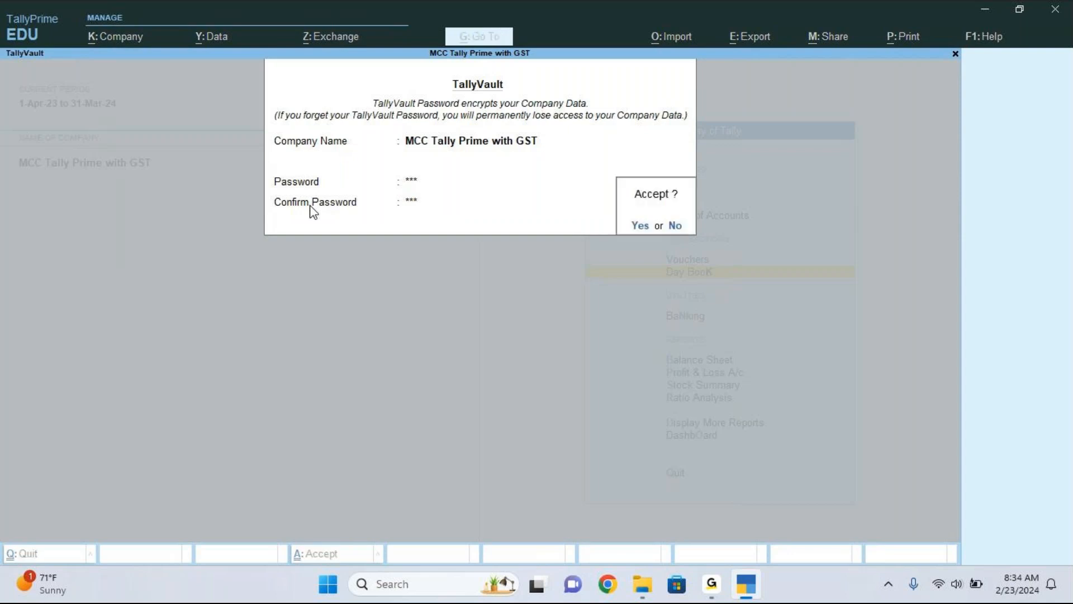
Accept the TallyVault encryption without creating a copy of the company, and reopen the company with its TallyVault password
key("Return")
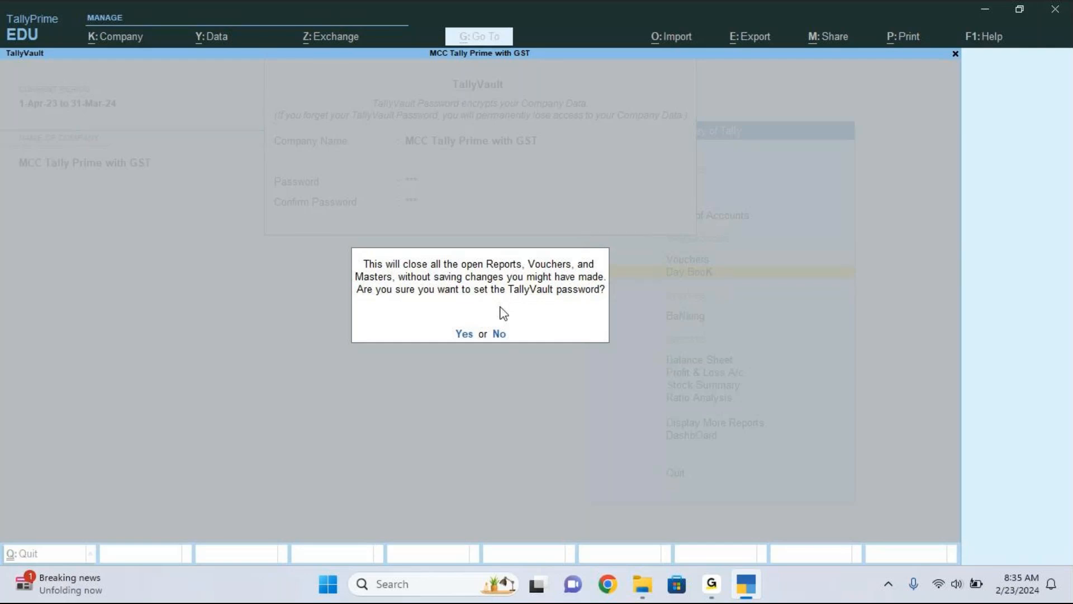
key("Return")
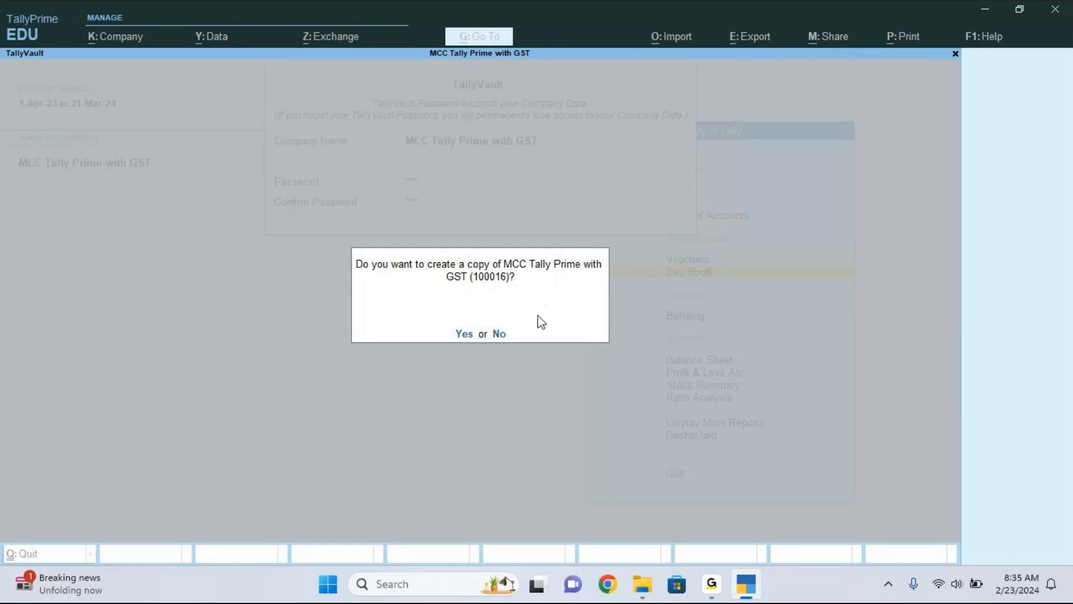
left_click(499, 334)
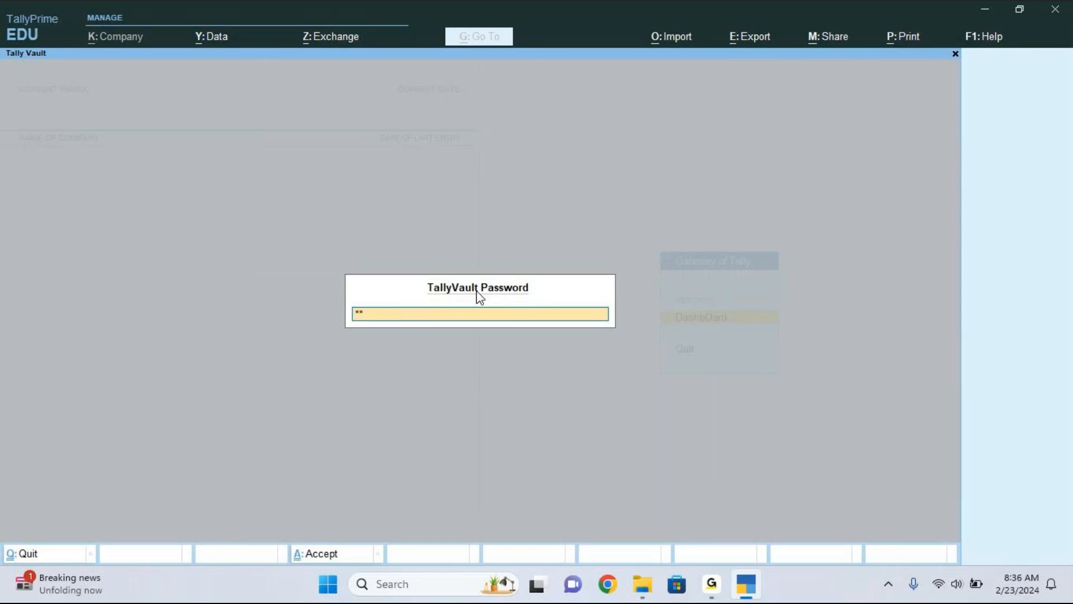
key("Return")
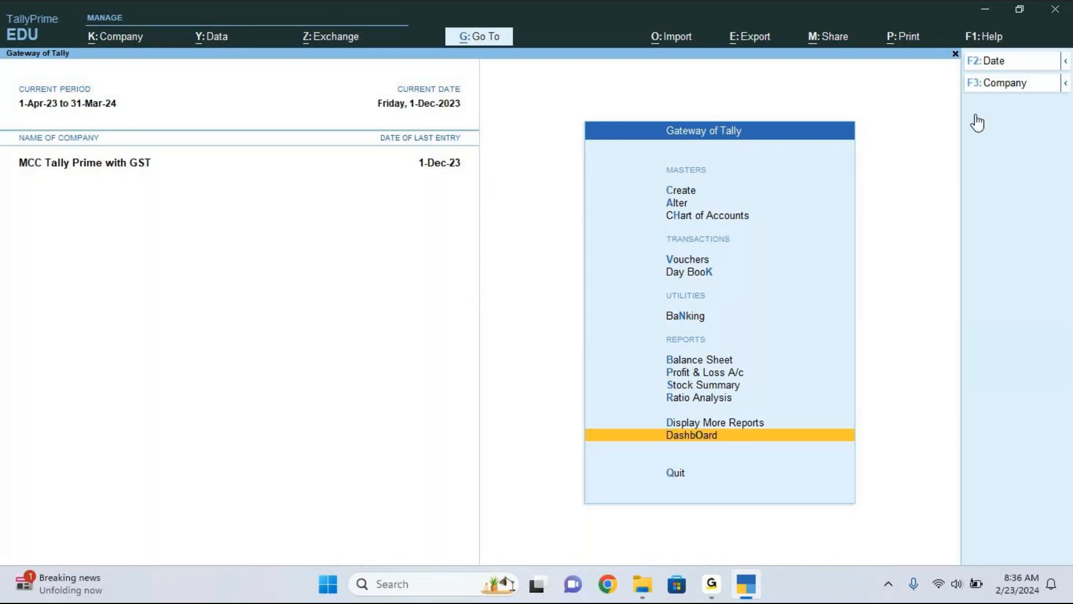
Reopen the TallyVault settings for MCC Tally Prime with GST and enter the old TallyVault password
left_click(121, 42)
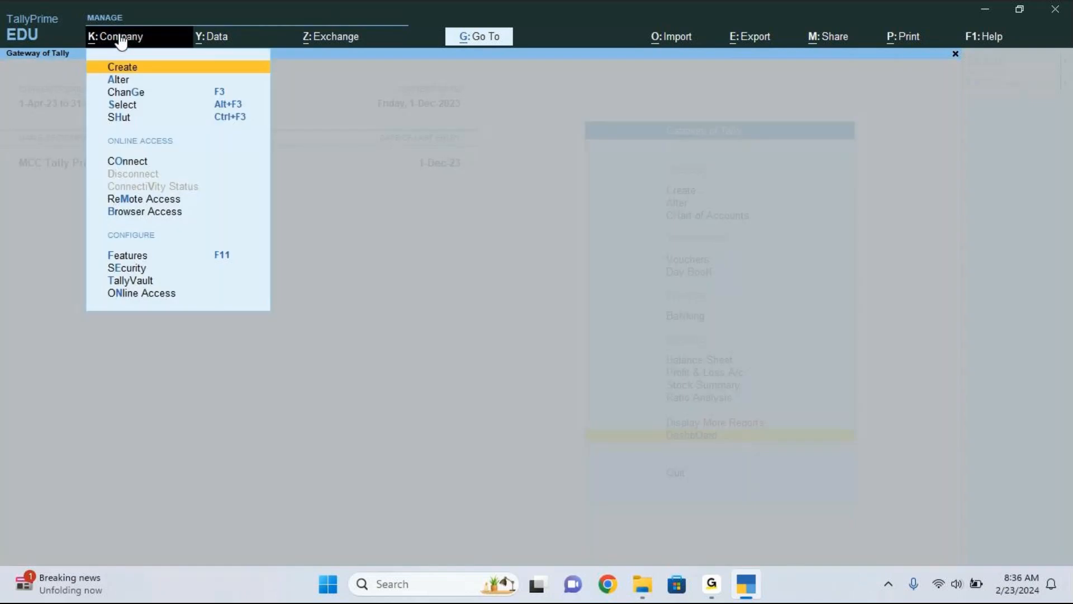
key("Down")
key("Down")
key("Down")
key("Down")
key("Down")
key("Down")
key("Down")
key("Down")
key("Down")
key("Down")
key("Down")
key("Up")
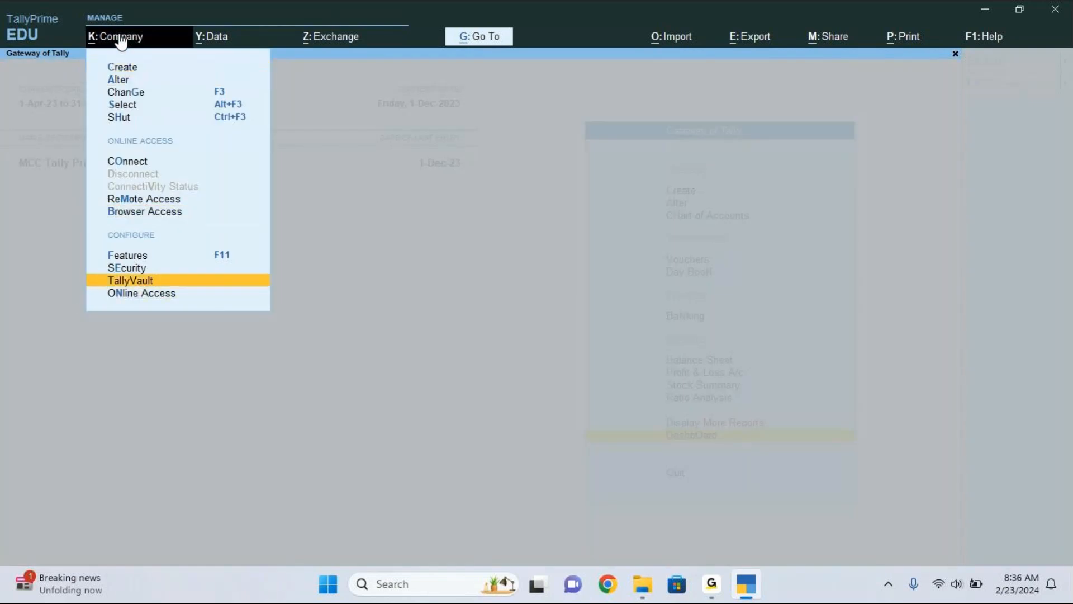
key("Return")
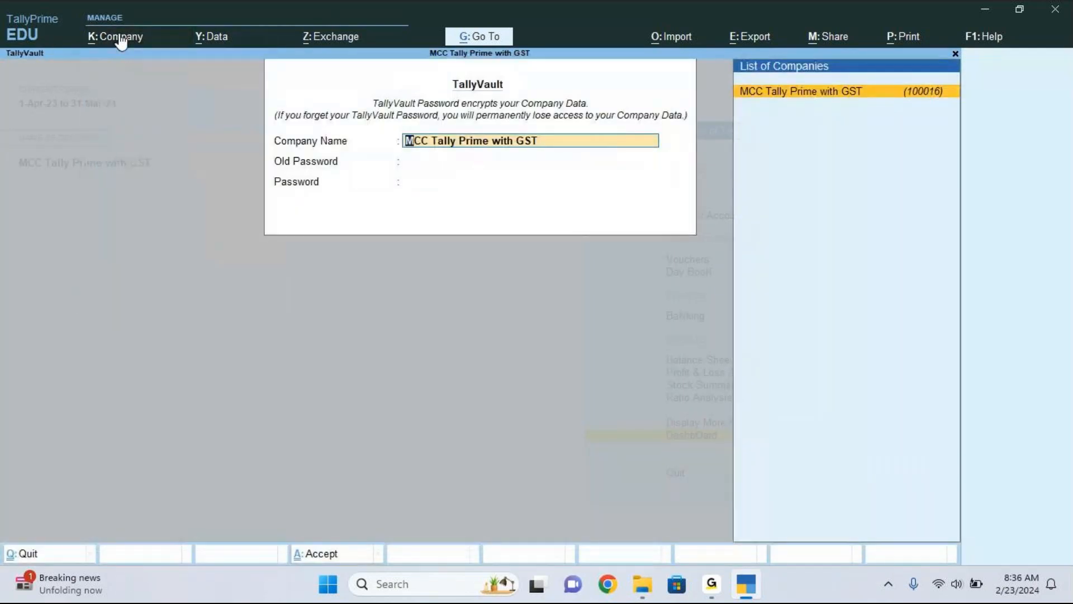
key("Return")
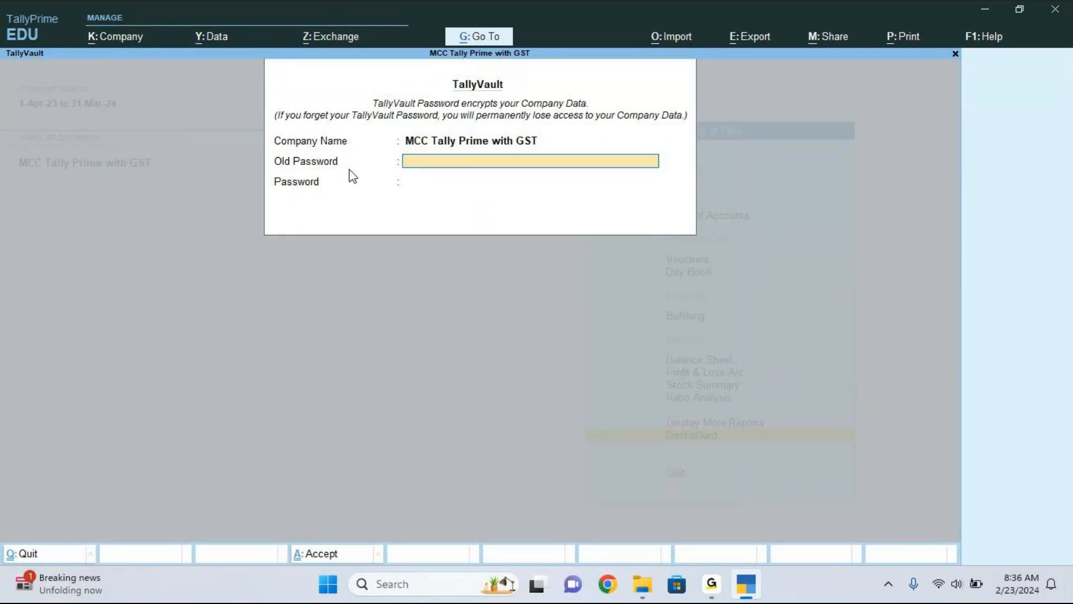
type("***")
key("Return")
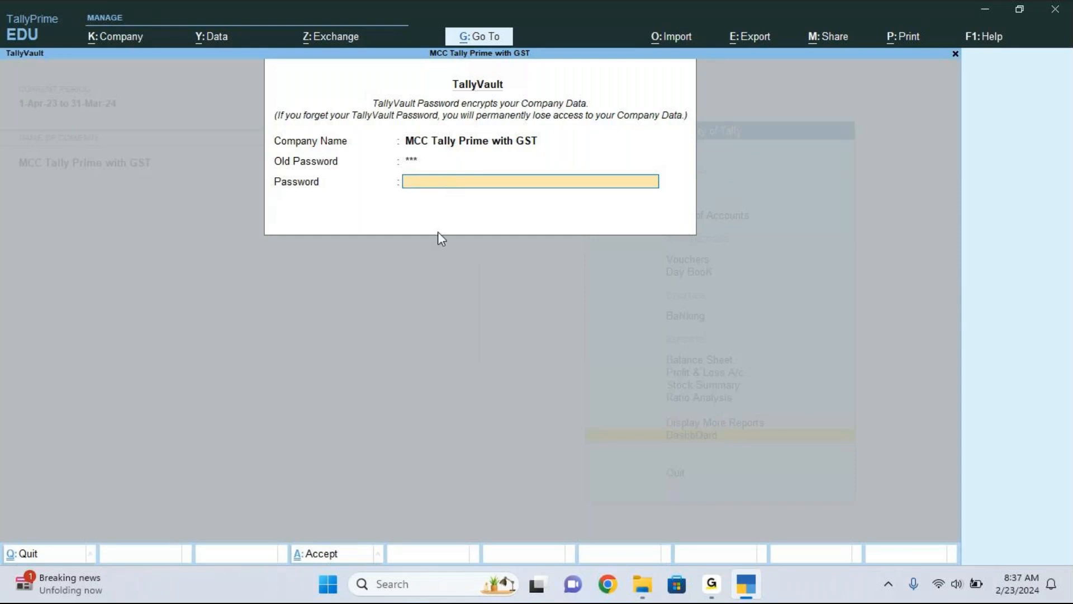
Leave the new TallyVault password blank to remove the encryption, accept the change and decline creating a copy of the company
key("Return")
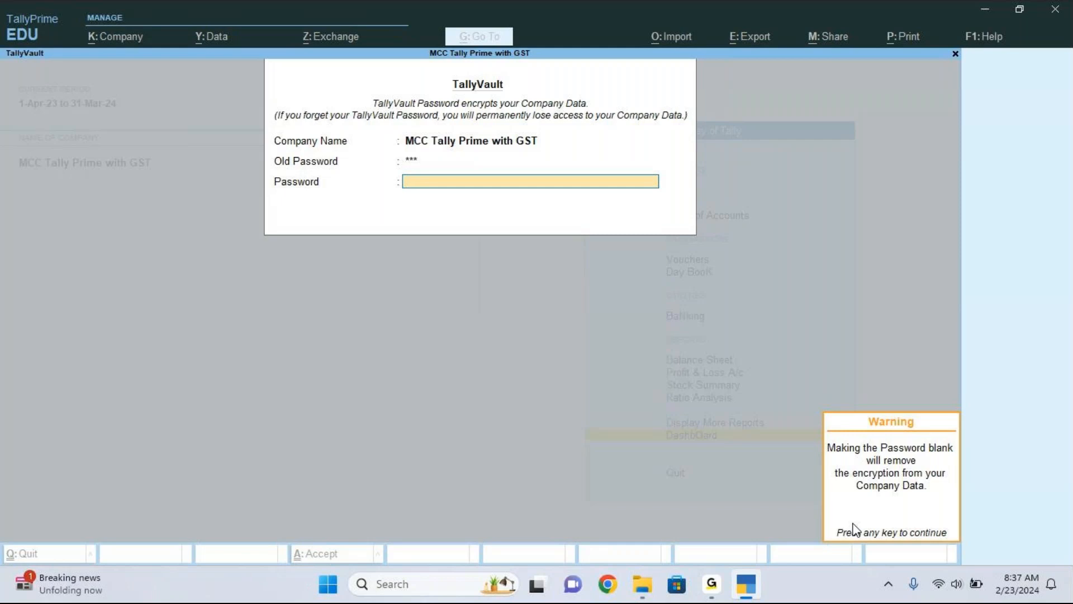
key("Return")
key("Return")
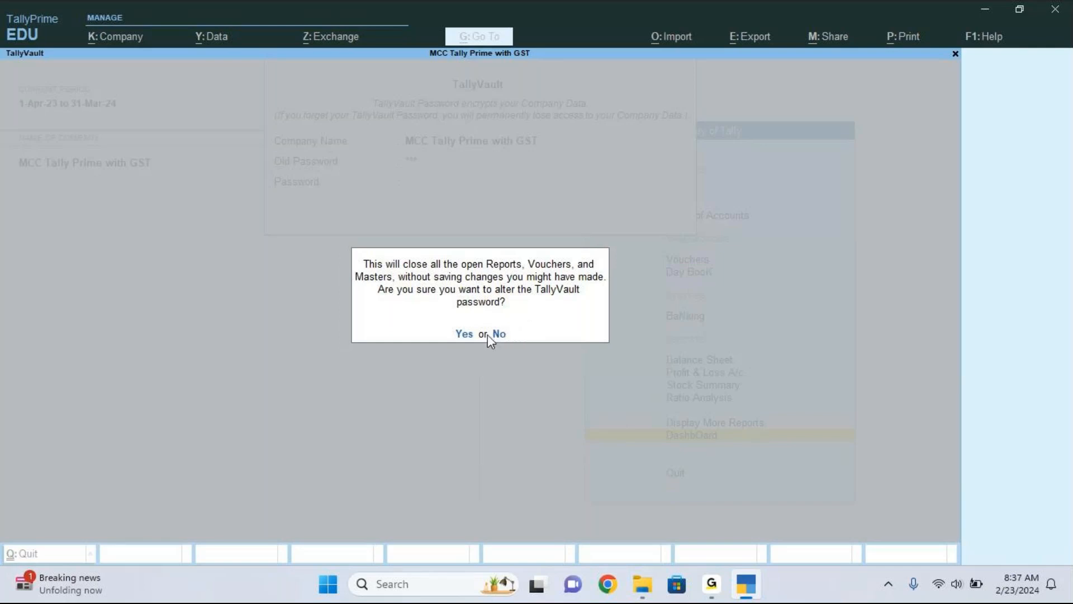
left_click(464, 334)
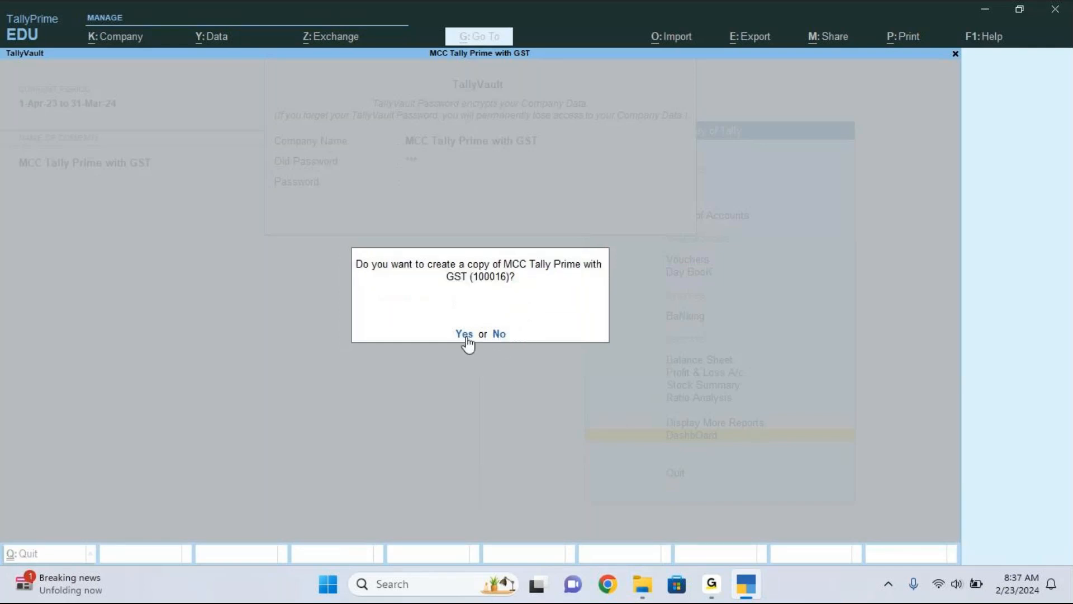
left_click(498, 335)
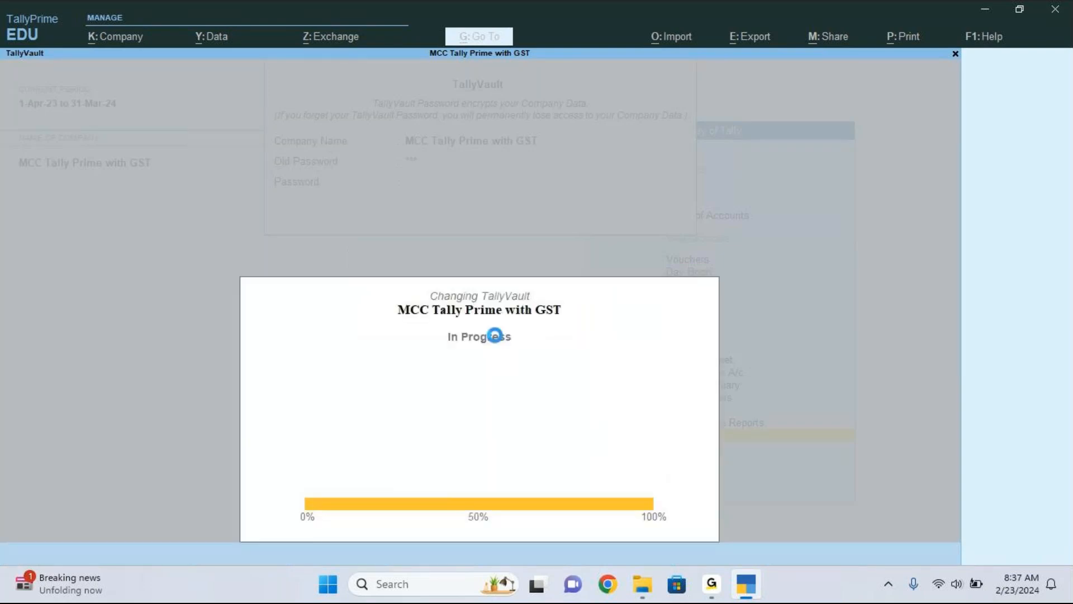
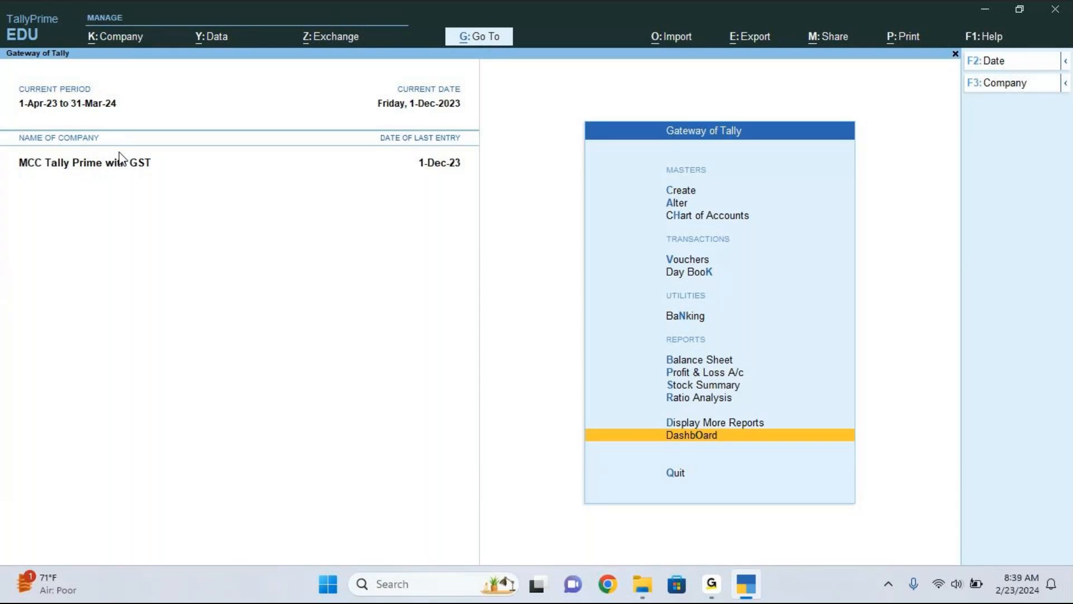
left_click(66, 102)
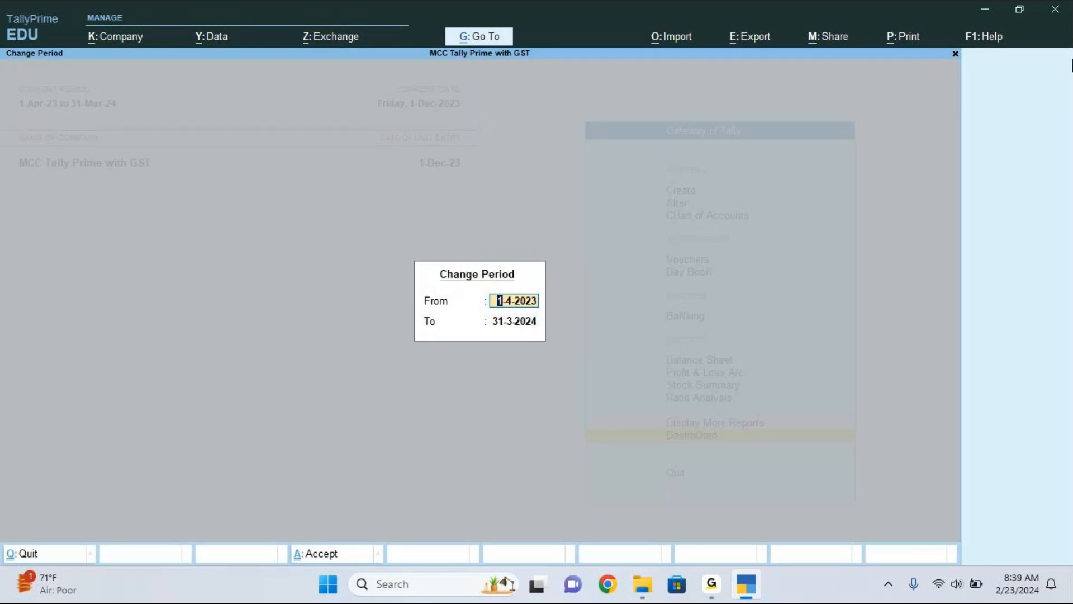
key("BackSpace")
key("Escape")
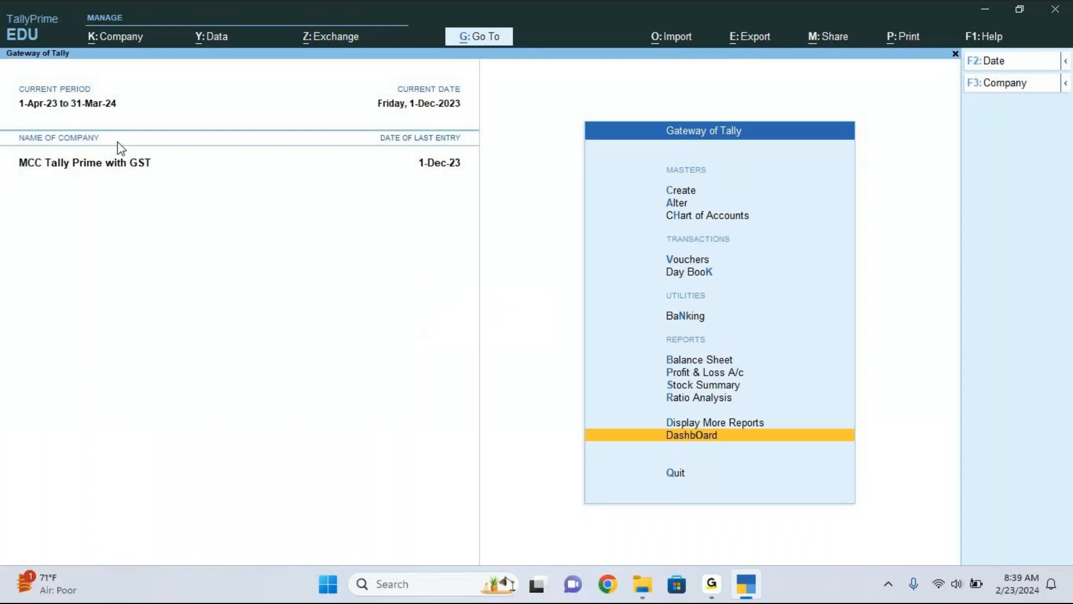
Begin changing the current period of MCC Tally Prime with GST and set its end date to 31-3-2025
left_click(66, 107)
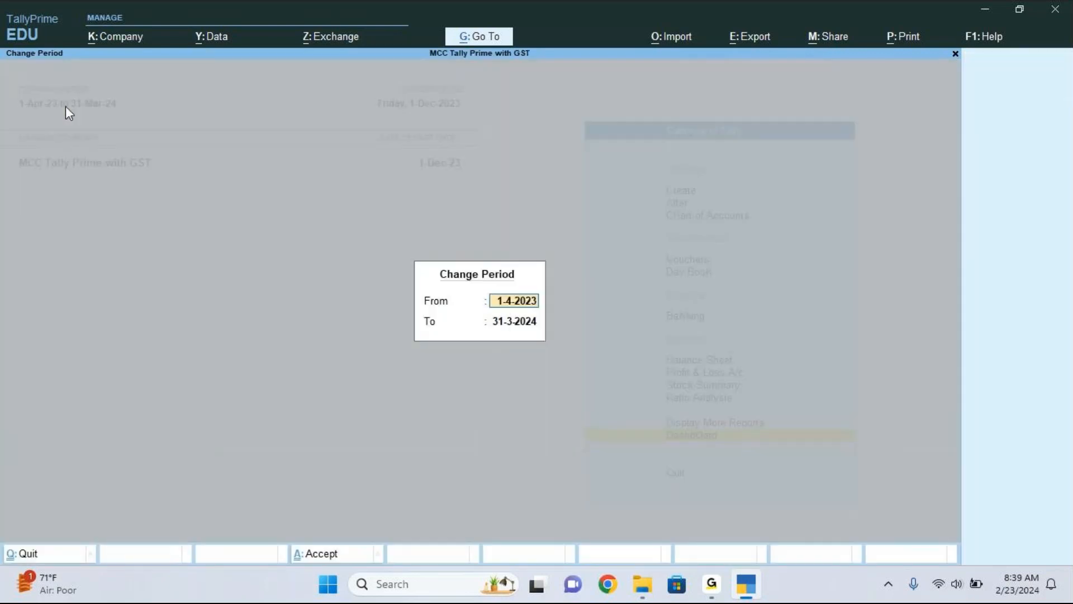
type("1.4.204")
key("Return")
type("31")
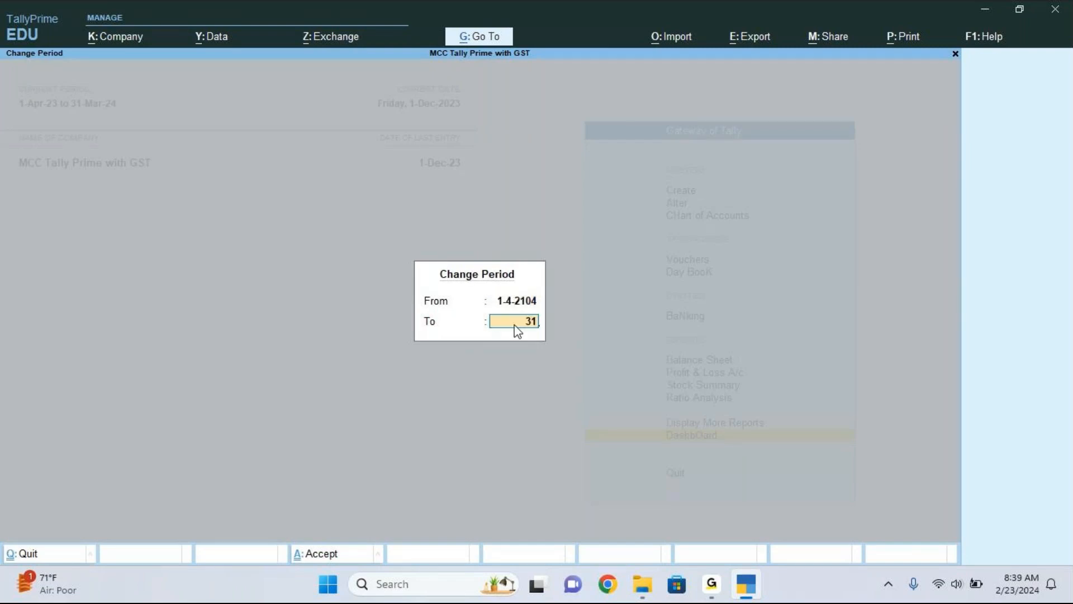
type(".3.205")
key("BackSpace")
type("25")
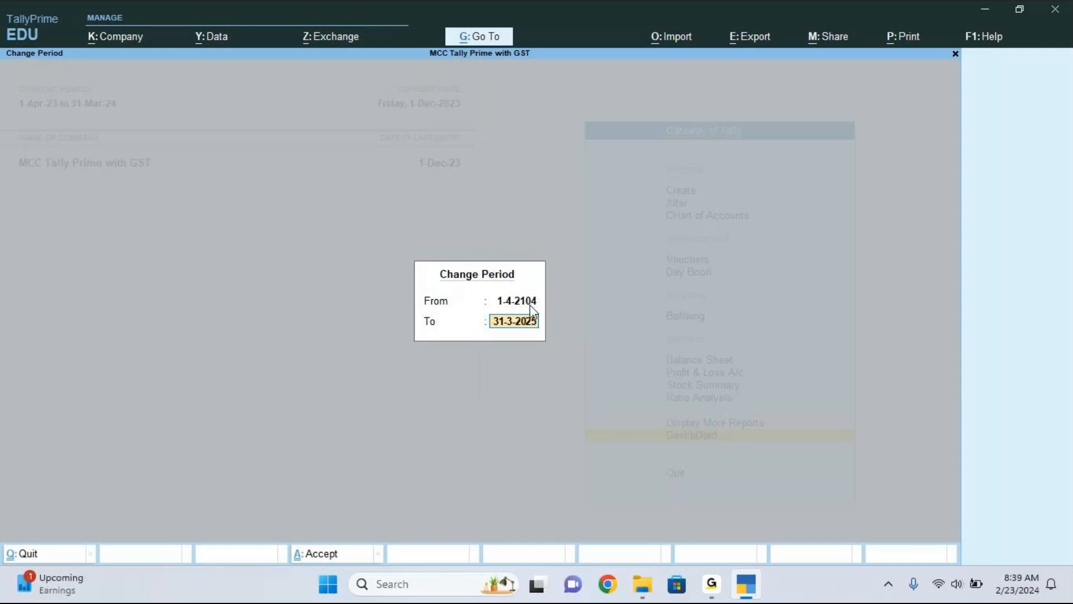
Set the period's start date to 1-4-2024 and accept the changed period
left_click(530, 305)
key("BackSpace")
type("1.")
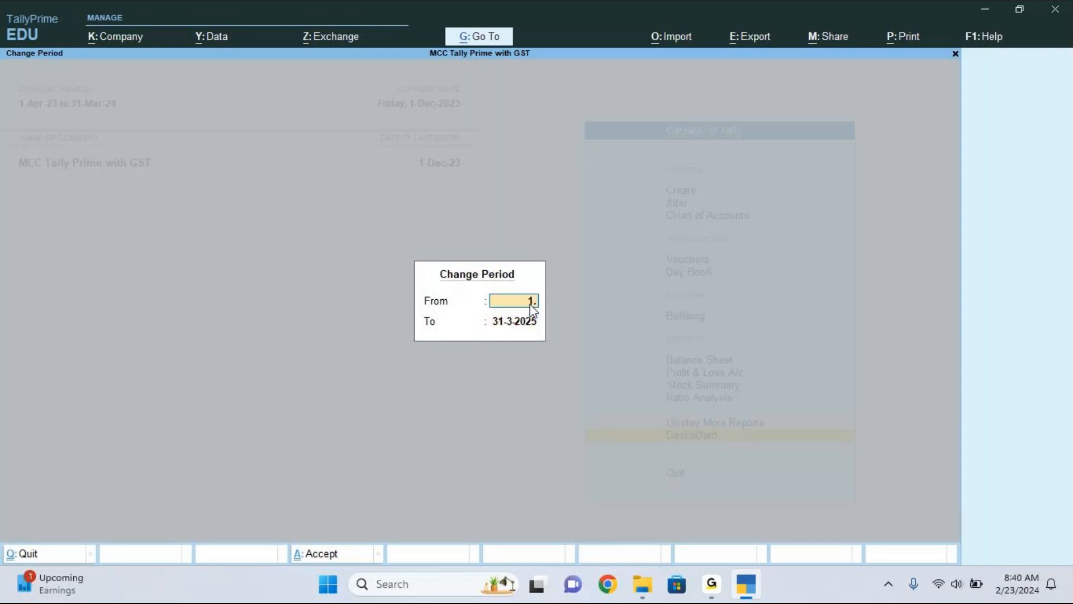
type("4.2024")
key("Return")
key("Return")
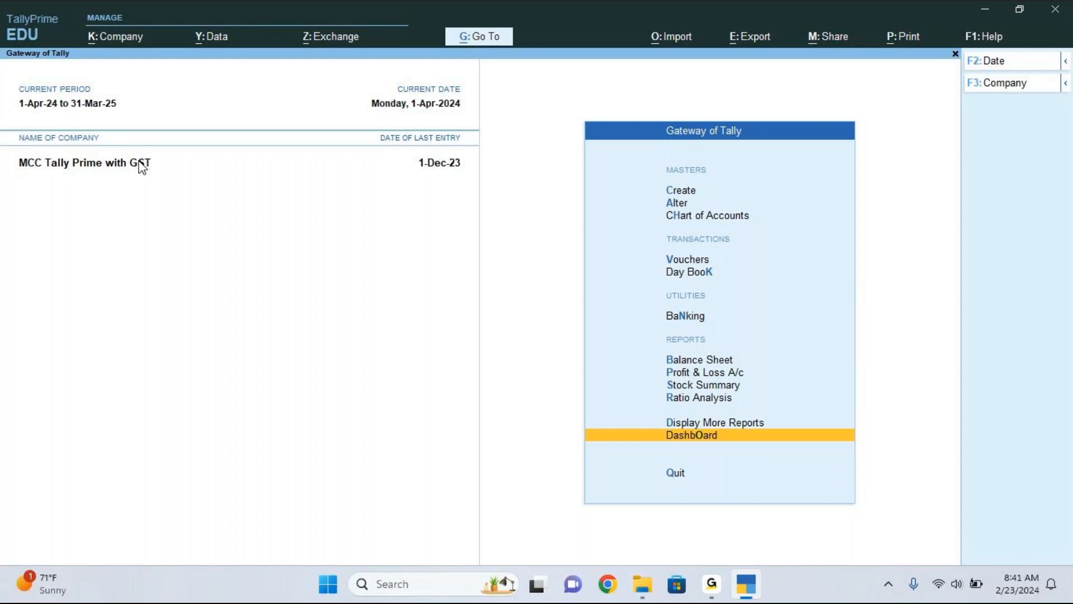
Start creating a new company named MCC Tallyprime with GST(FY-2024-2025) and keep the same mailing name
left_click(131, 37)
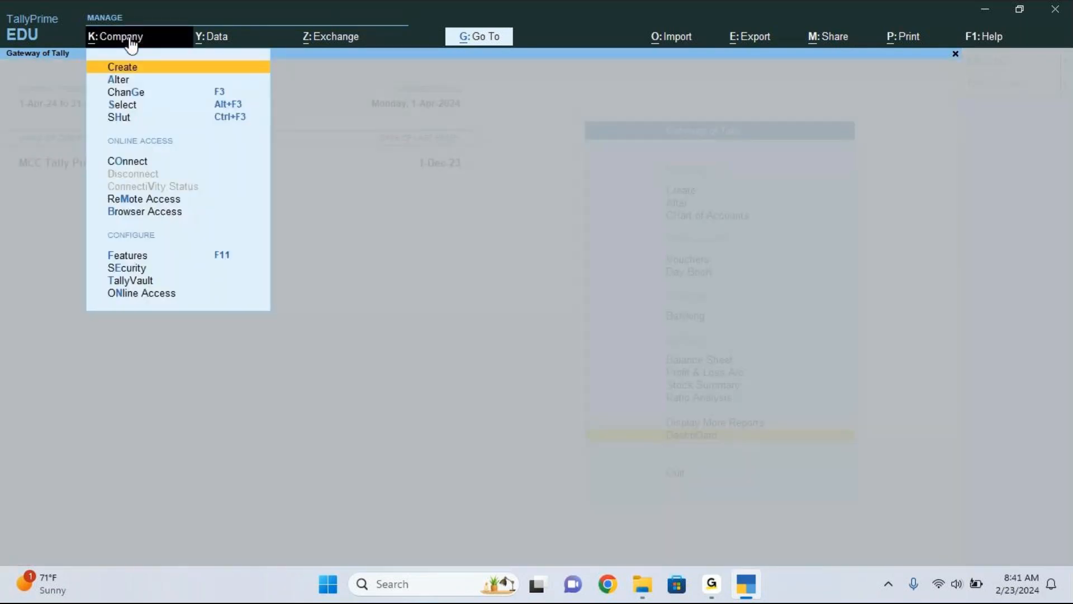
left_click(128, 37)
key("Return")
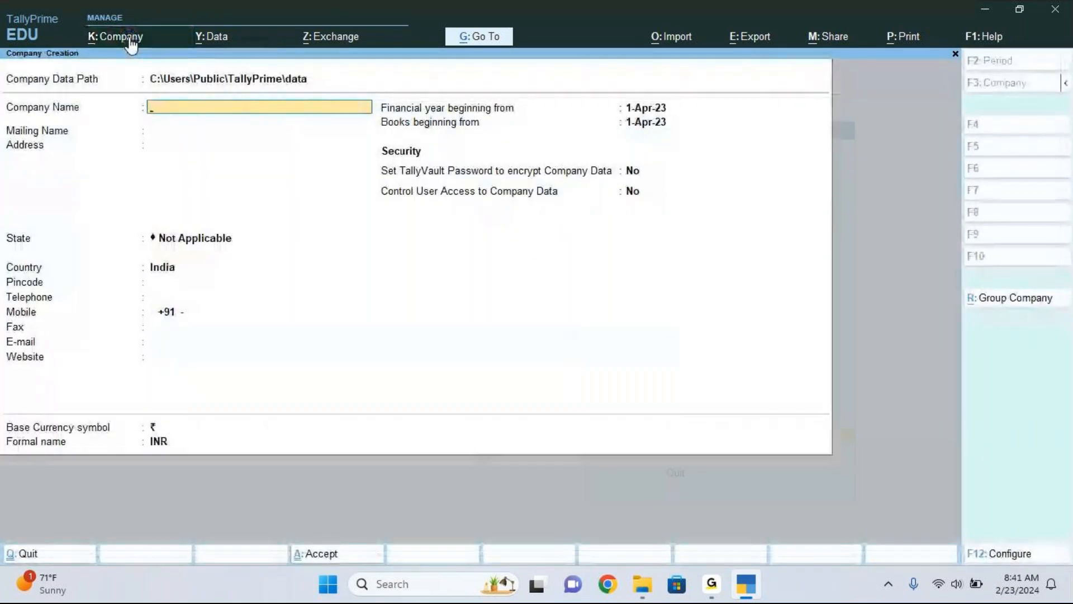
type("M")
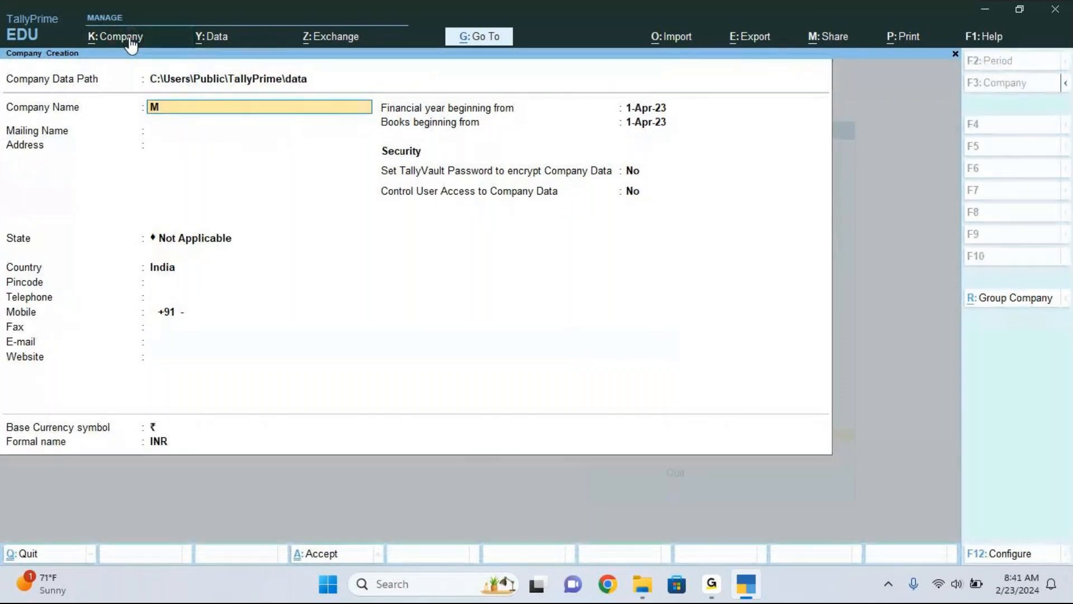
type("CC Ta")
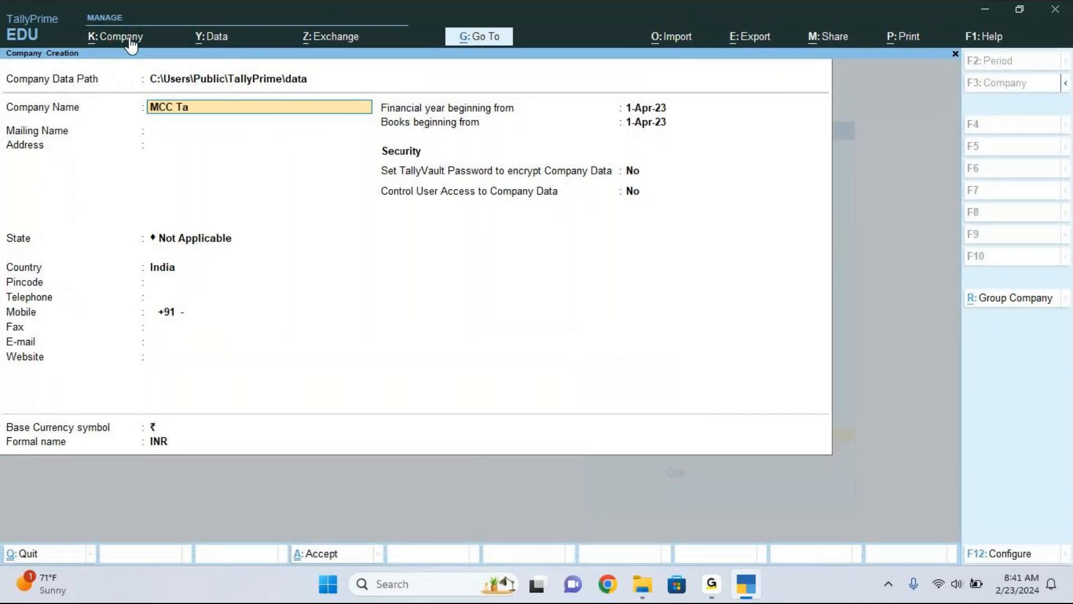
type("llyprime with GST(")
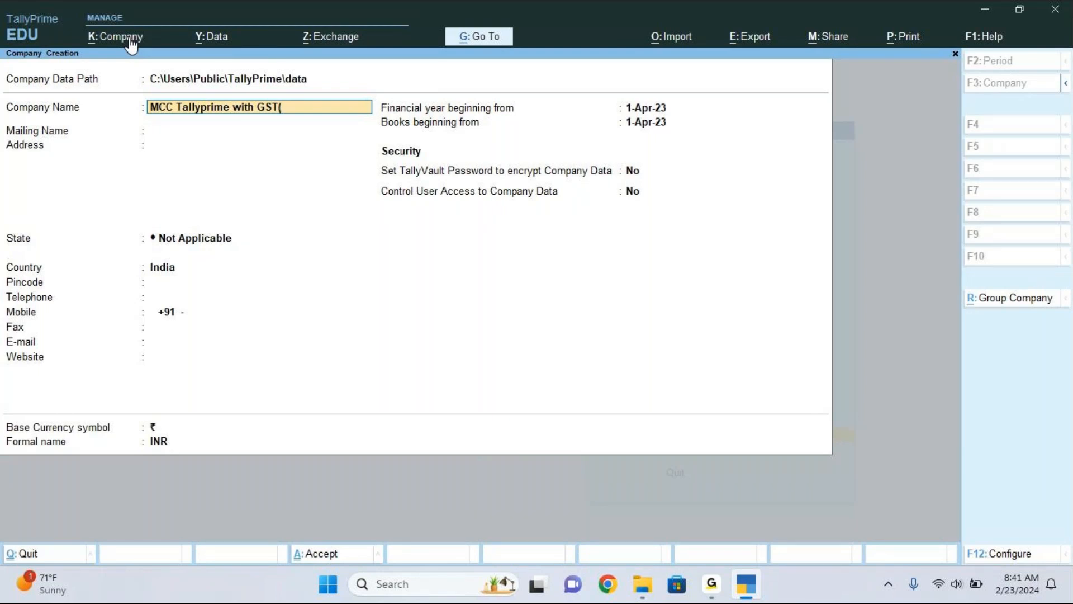
type("FY-2024-2025)")
key("Return")
Enter the new company's address, set its state to Karnataka and leave the pincode and contact details blank
key("Return")
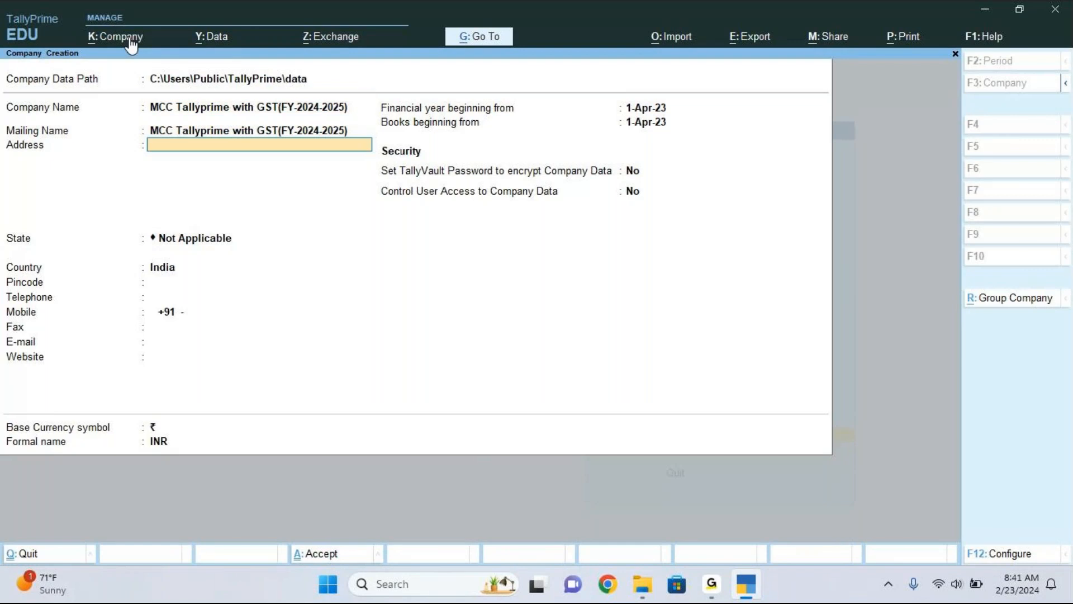
type("Jayanagar")
key("Return")
key("Return")
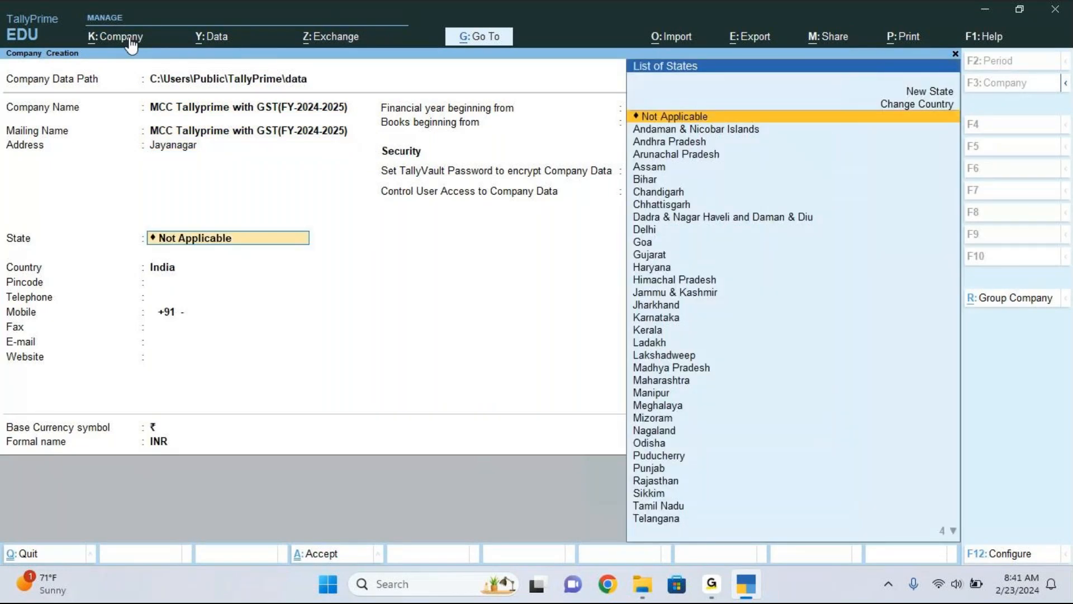
type("K")
key("Return")
key("Return")
key("Return")
key("Return")
key("Return")
key("Return")
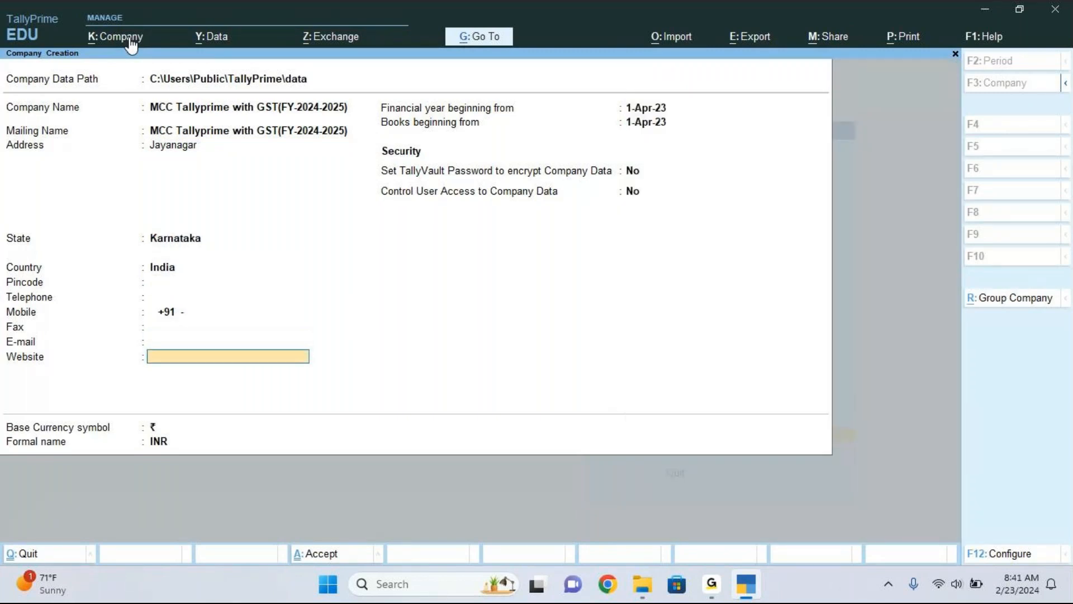
key("Return")
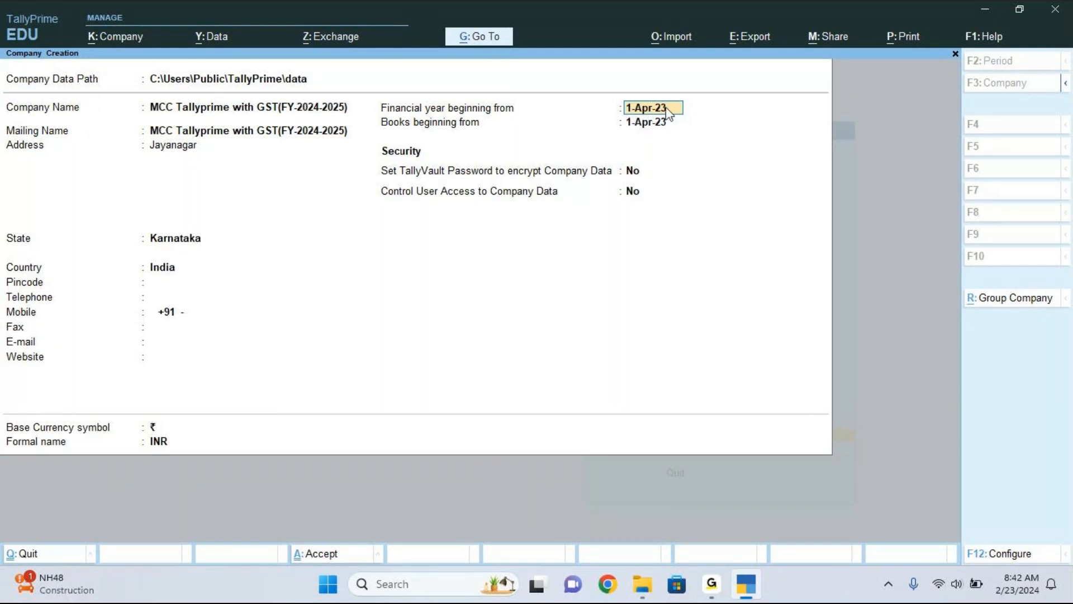
Set the new company's financial year to begin on 1-Apr-24, save the company and accept its default features
type("1.4.2024")
key("Return")
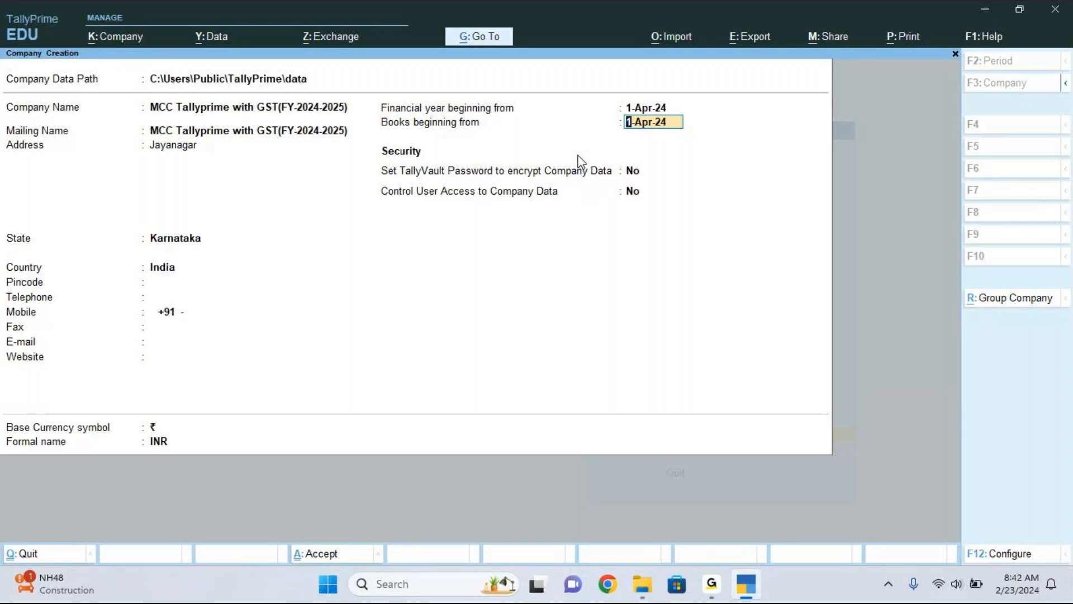
key("Return")
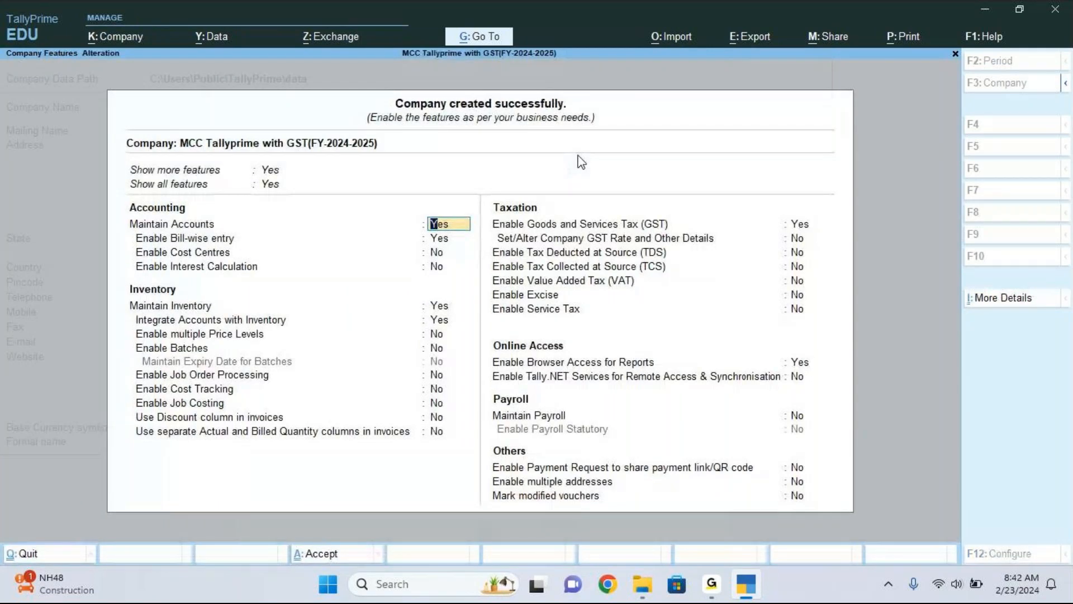
key("ctrl+a")
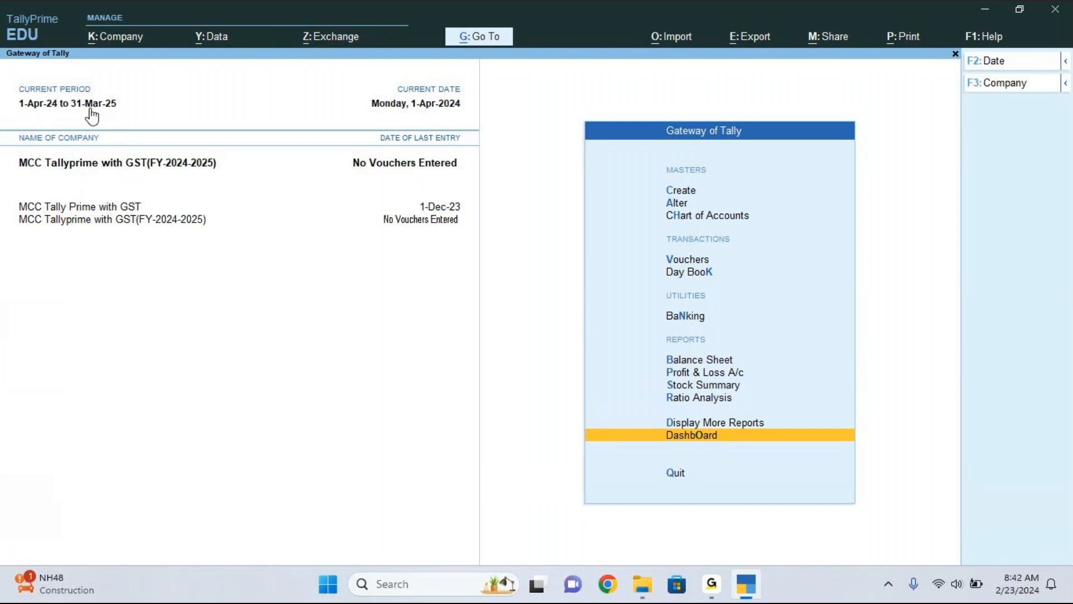
Switch to the company MCC Tally Prime with GST and set the end date of its period to 31-3-2024
left_click(100, 207)
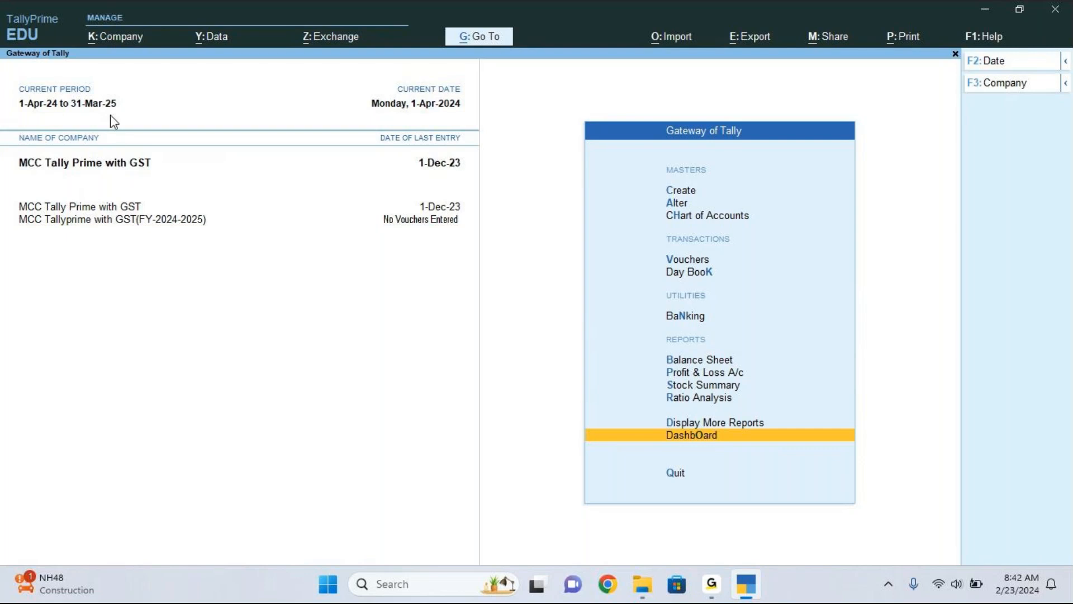
left_click(78, 103)
key("BackSpace")
type("1.4.2024")
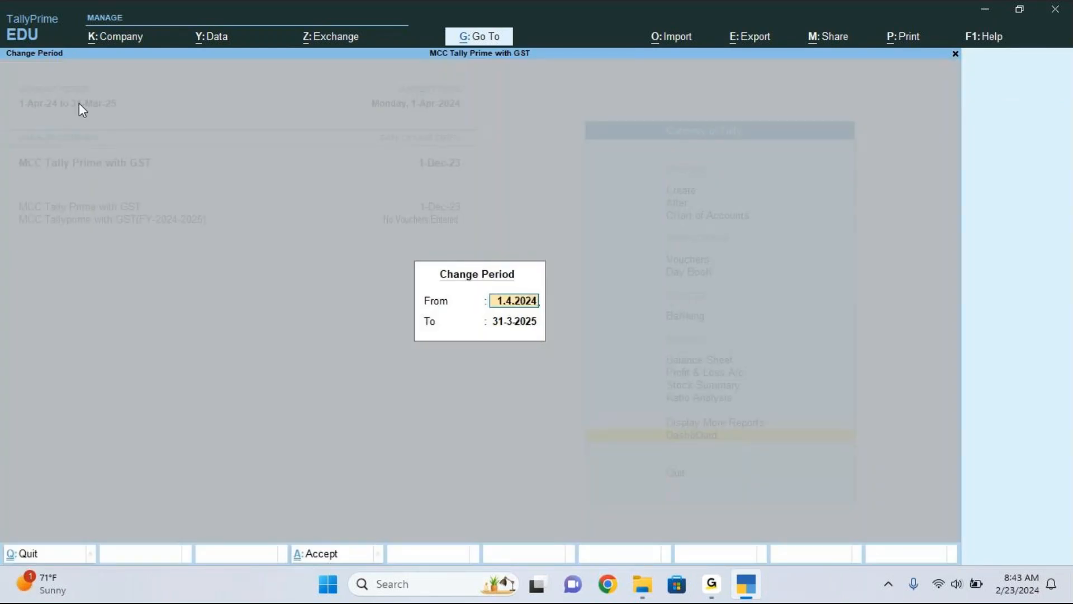
key("Return")
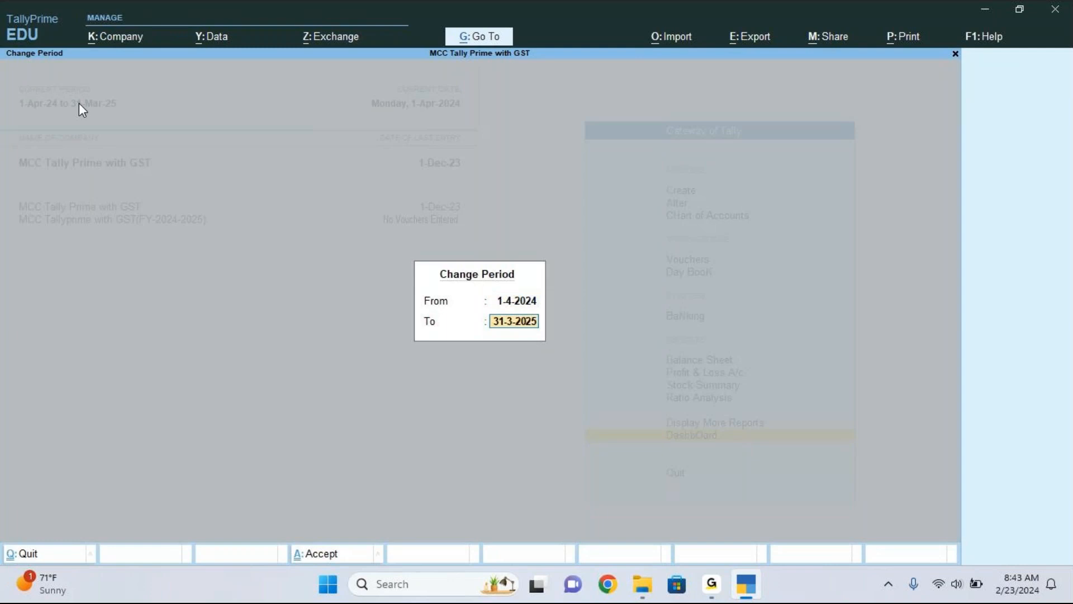
type("31.3.202")
type("4")
Set the period's start date to 1-4-2023 and accept the period for MCC Tally Prime with GST
key("BackSpace")
type("1.4.202")
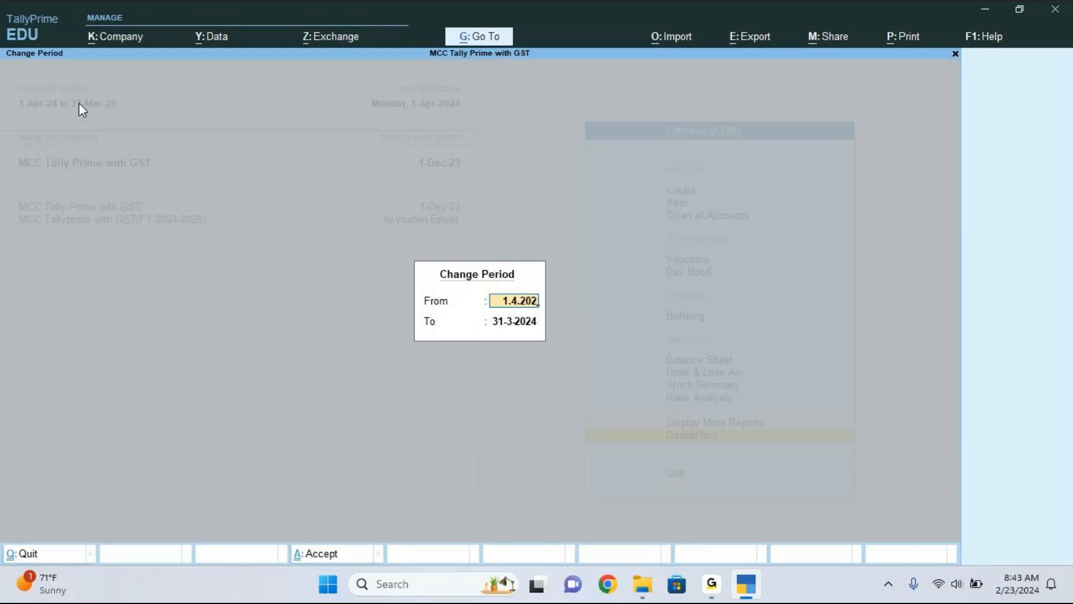
type("3")
key("Return")
key("Return")
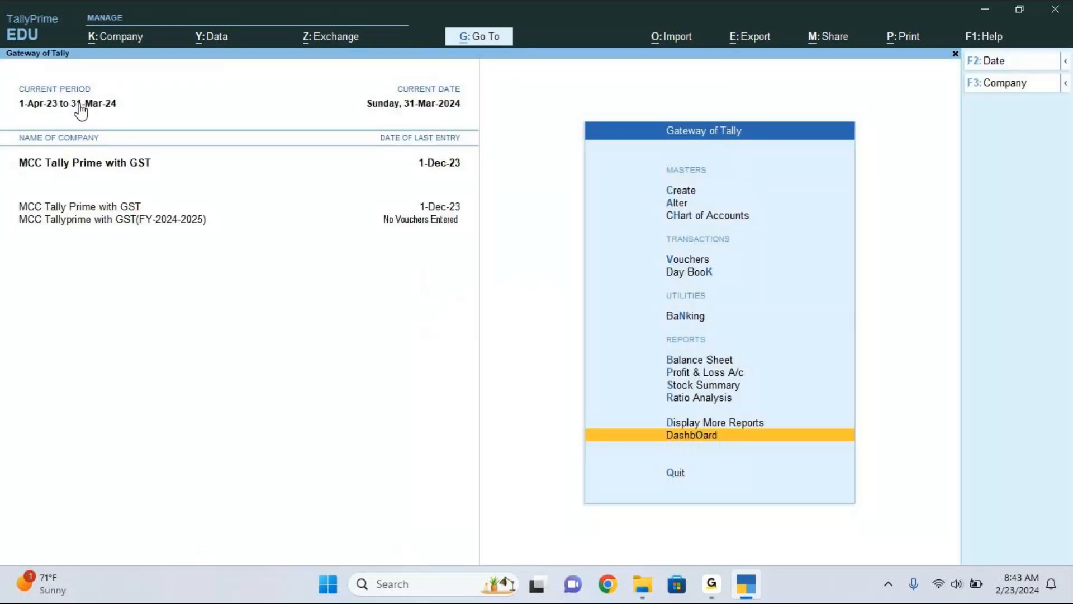
View the FY-2024-2025 company, return to MCC Tally Prime with GST and open its ledger list in the Chart of Accounts
left_click(124, 220)
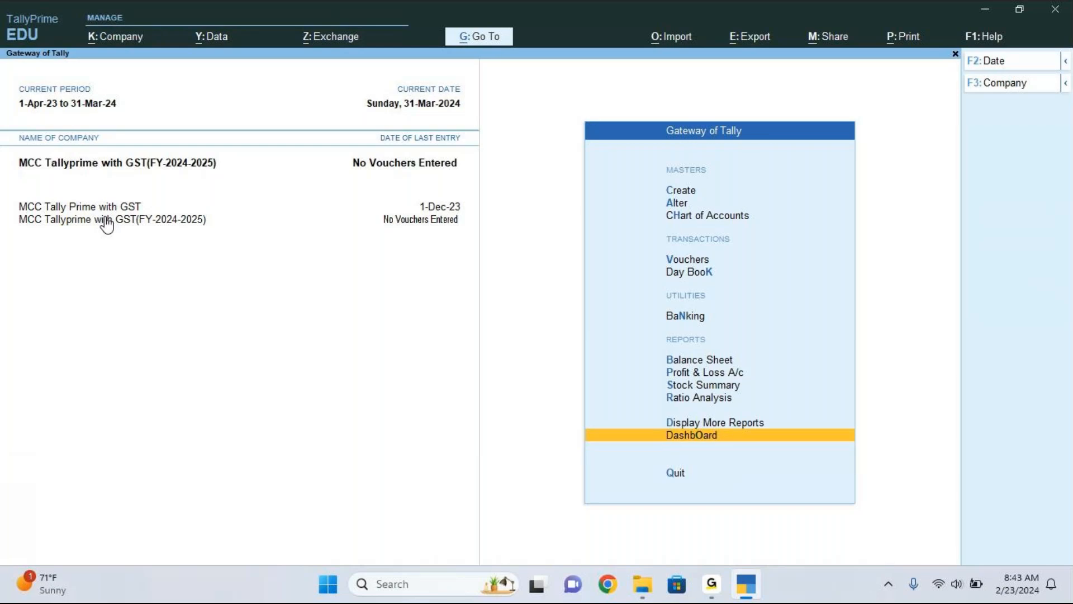
left_click(84, 207)
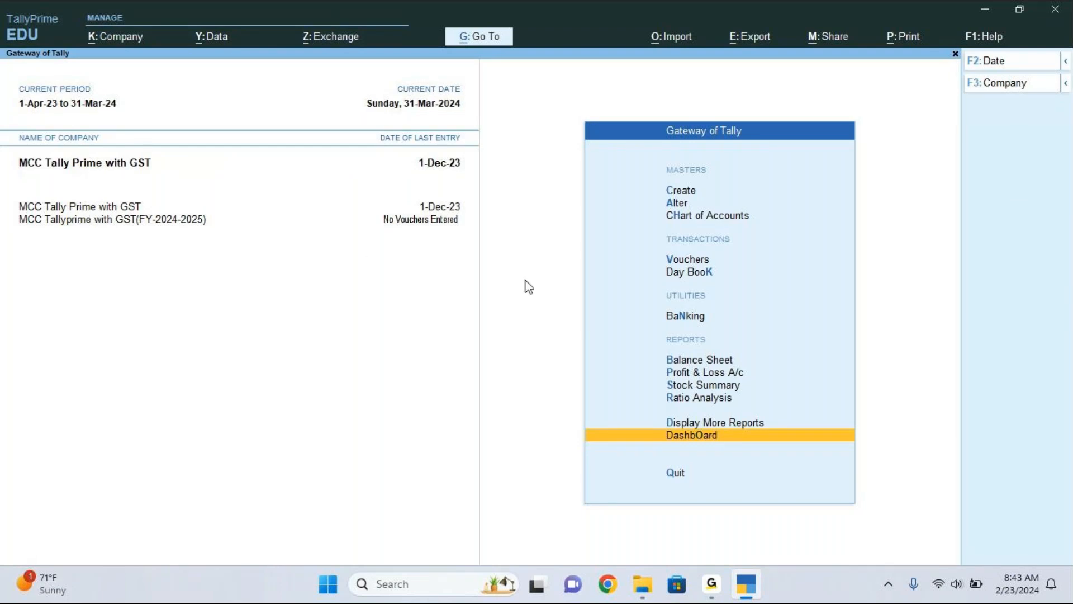
key("Up")
key("Up")
key("Up")
key("Up")
key("Up")
key("Up")
key("Up")
key("Up")
key("Up")
key("Up")
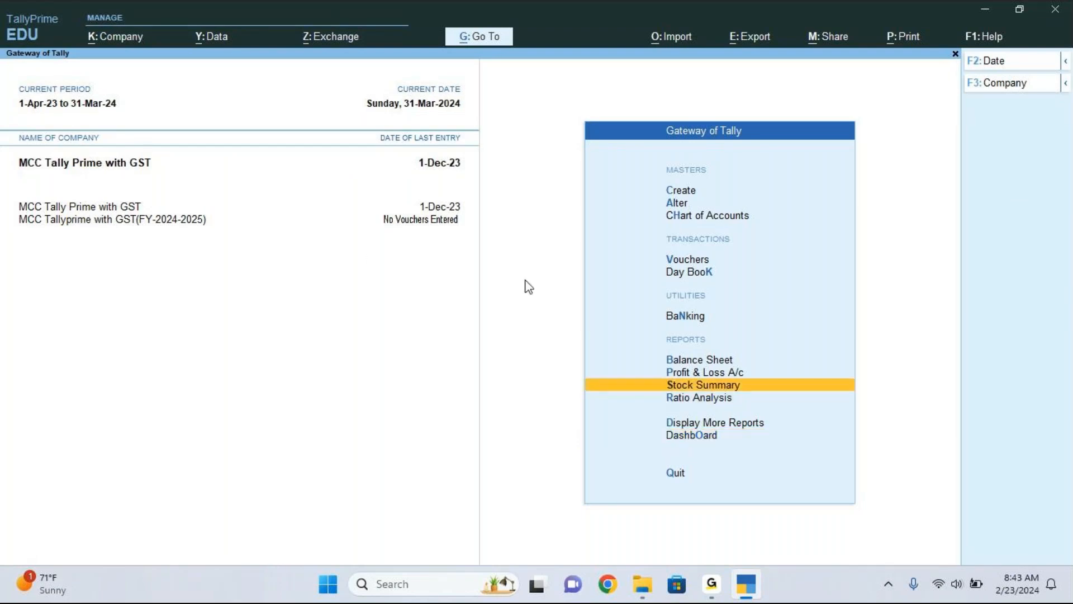
key("Down")
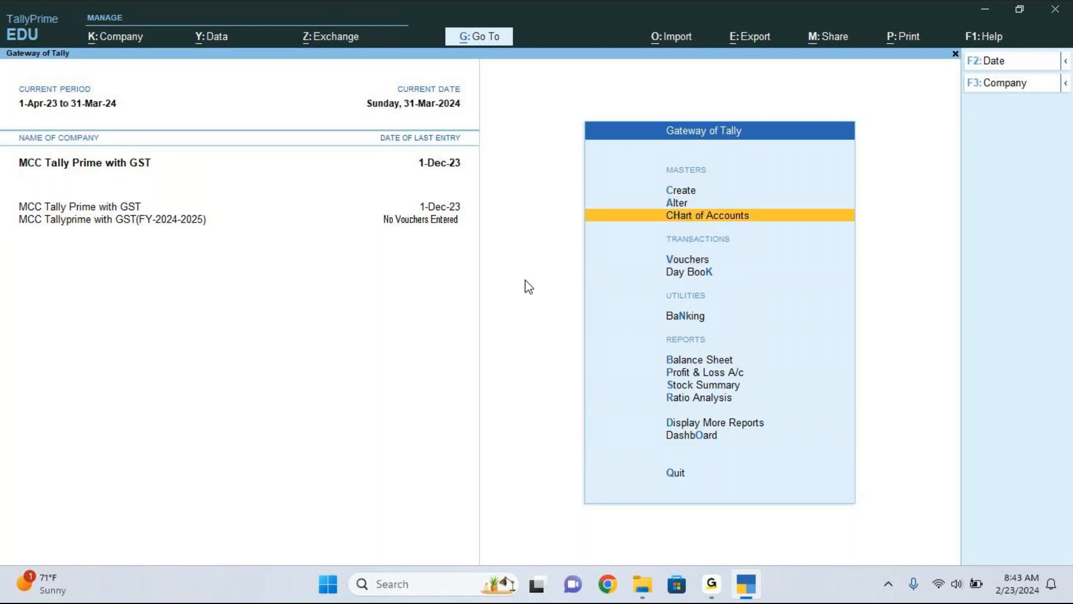
key("Return")
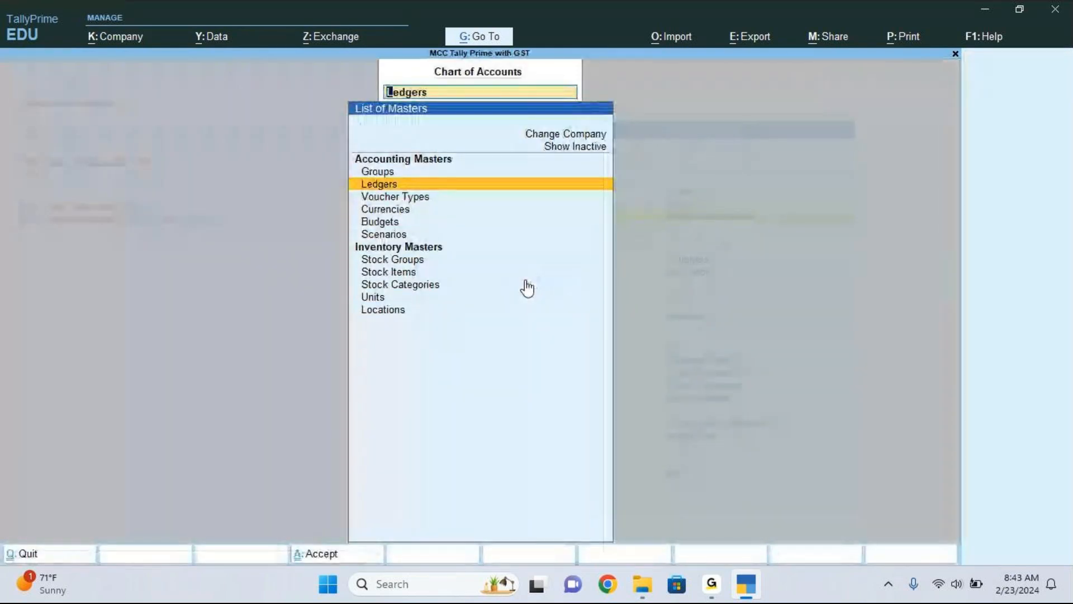
key("Return")
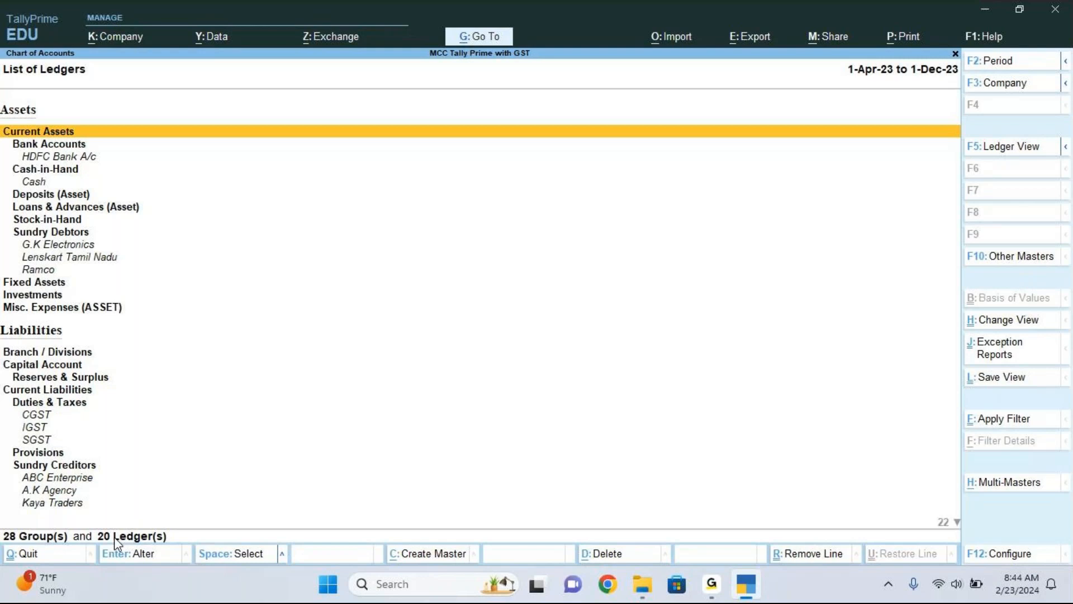
Review the G.K Electronics ledger under Sundry Debtors without altering it, and leave the ledger list
key("Down")
key("Down")
key("Down")
key("Down")
key("Down")
key("Down")
key("Down")
key("Down")
key("Down")
key("Return")
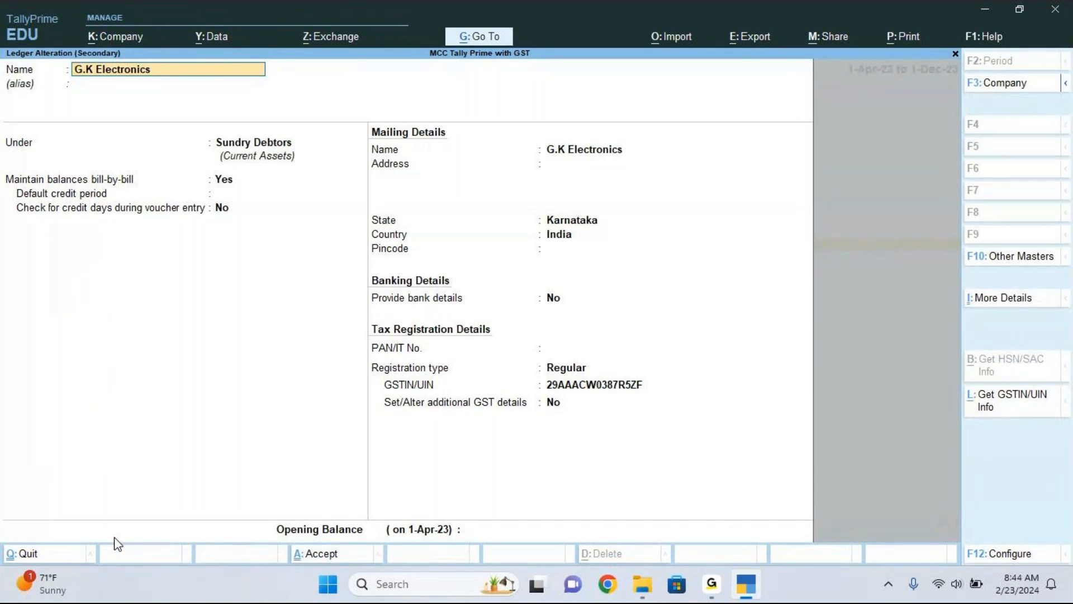
key("Escape")
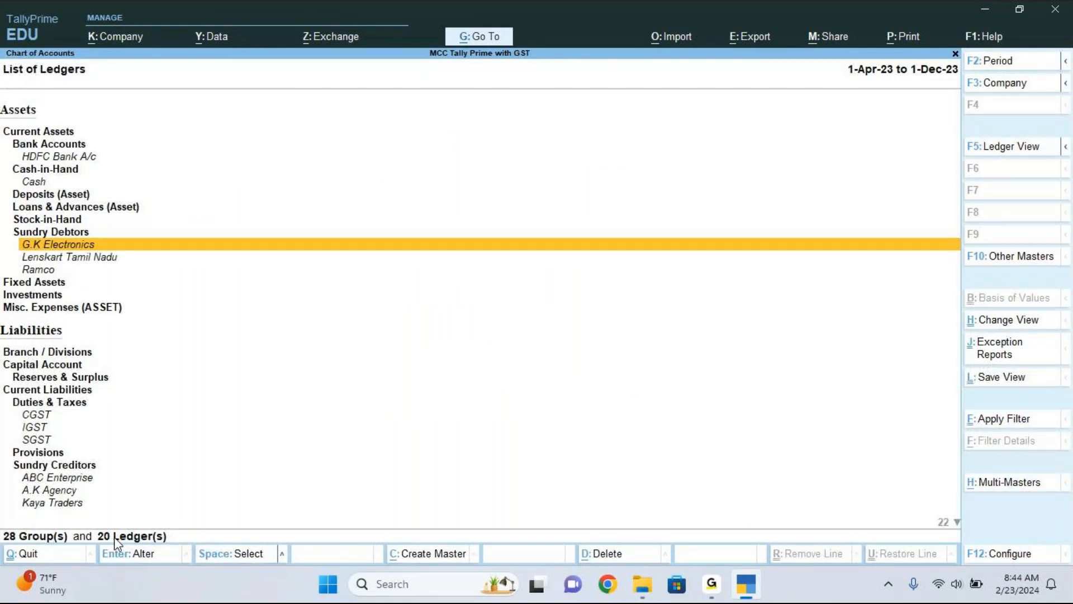
key("Escape")
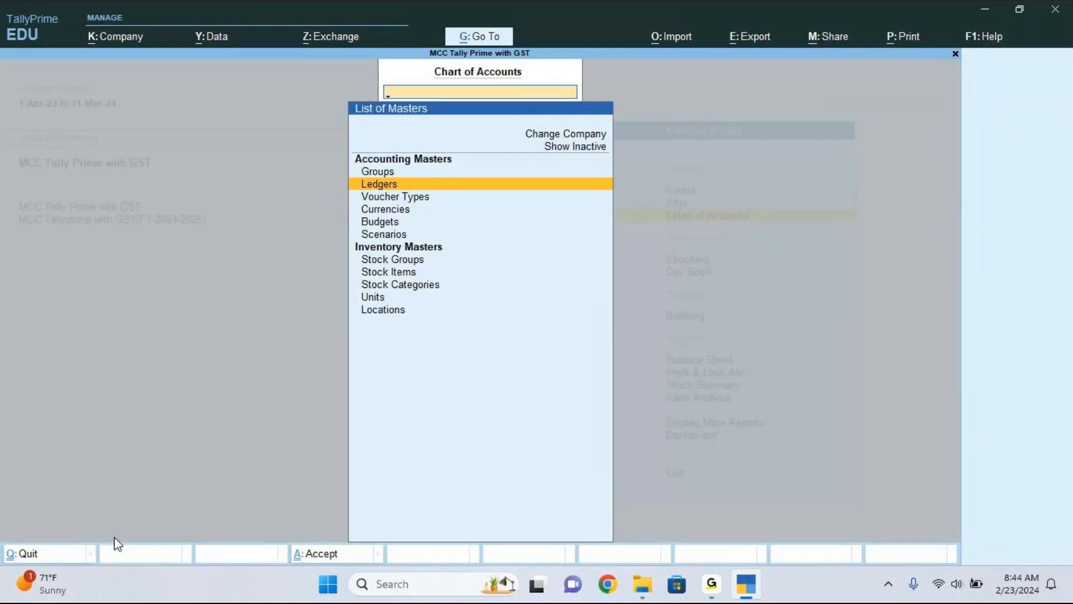
View the list of stock items in the Chart of Accounts and return to the Gateway of Tally
key("Down")
key("Down")
key("Down")
key("Down")
key("Down")
key("Down")
key("Return")
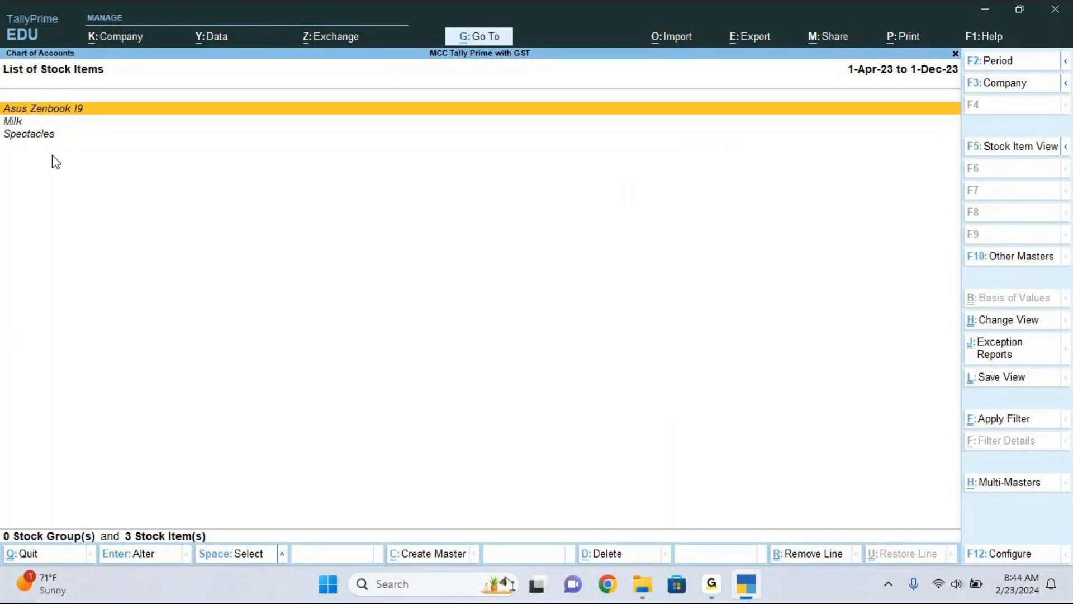
key("Escape")
key("Escape")
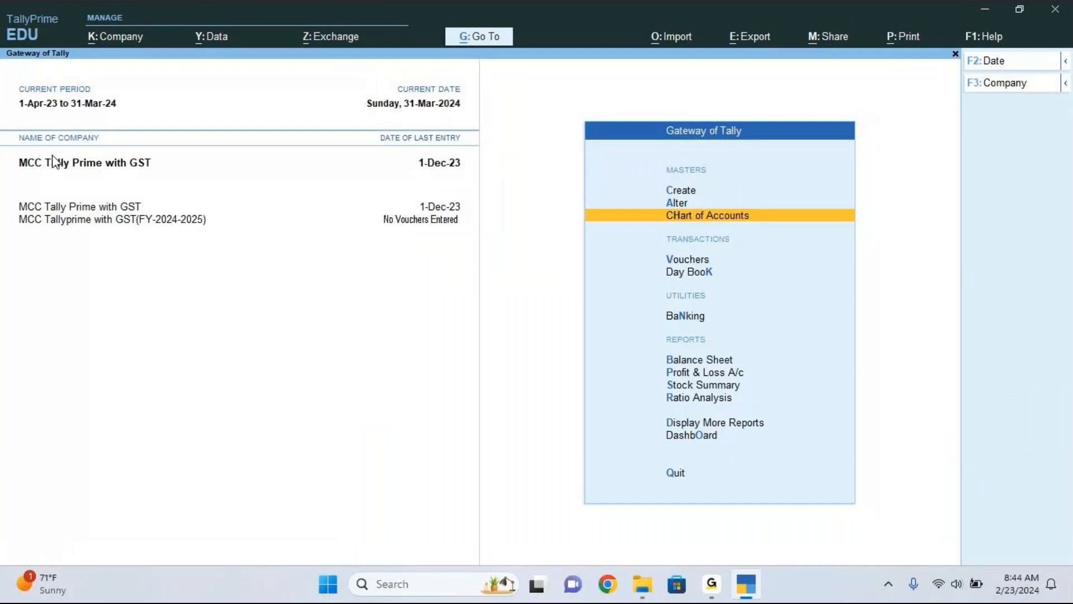
With MCC Tally Prime with GST as the active company, open the configuration for exporting its masters
left_click(133, 231)
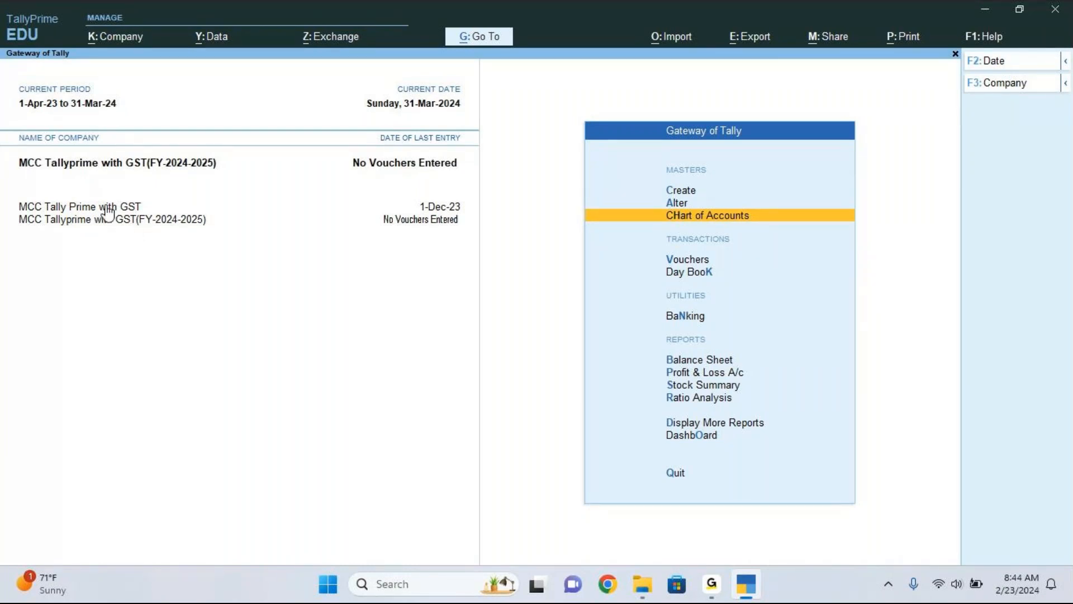
left_click(108, 211)
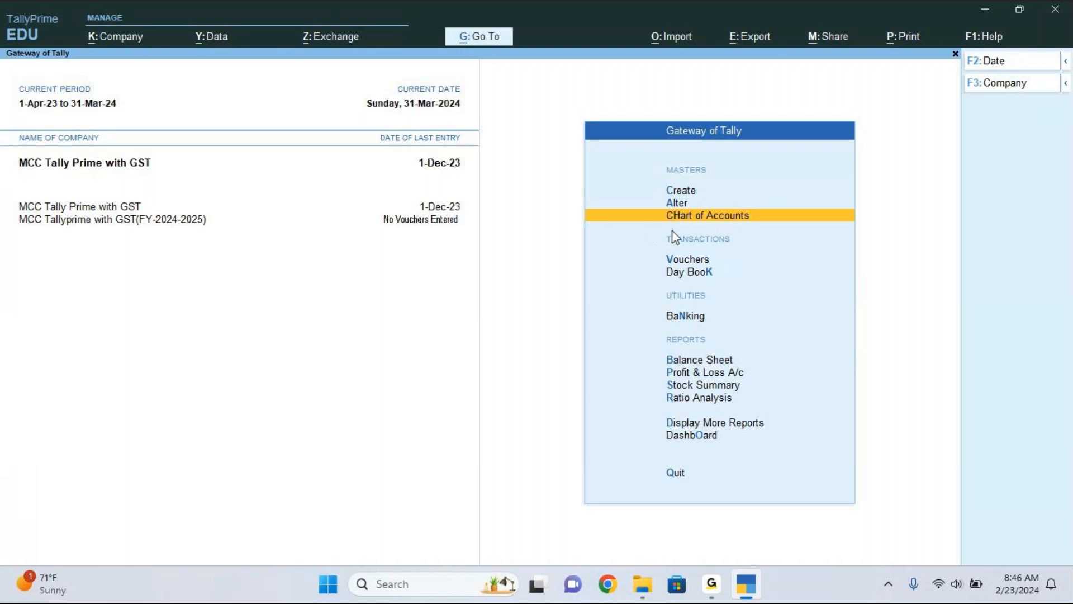
left_click(745, 39)
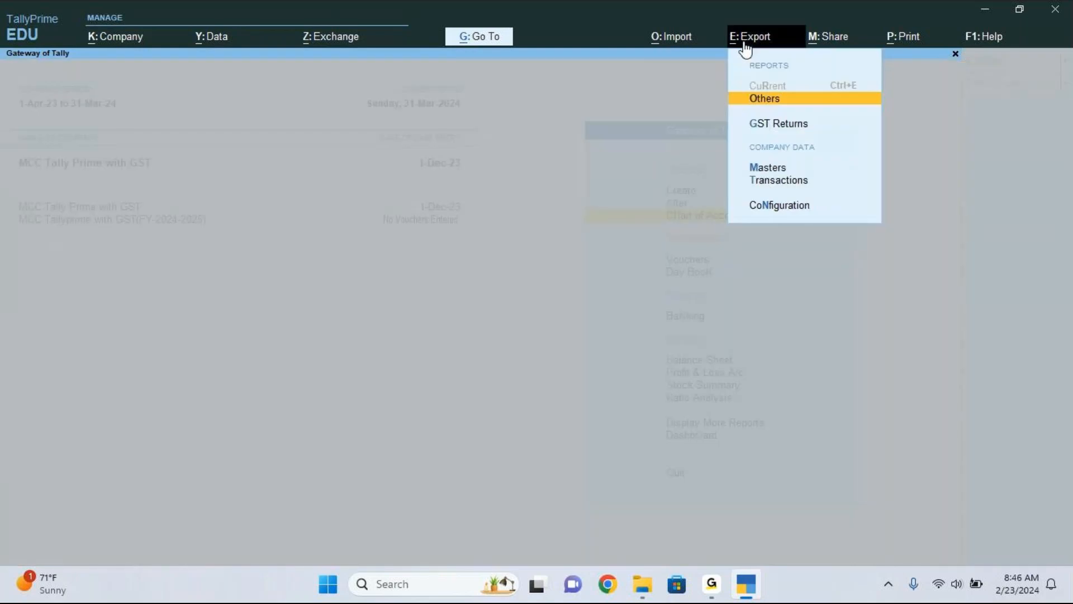
key("Down")
key("Down")
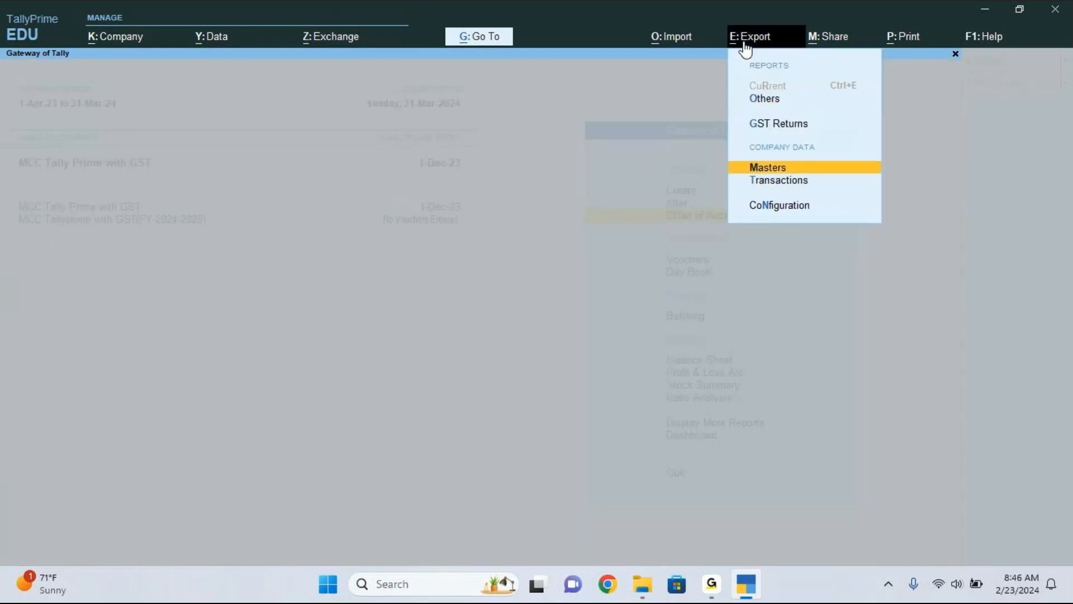
left_click(789, 178)
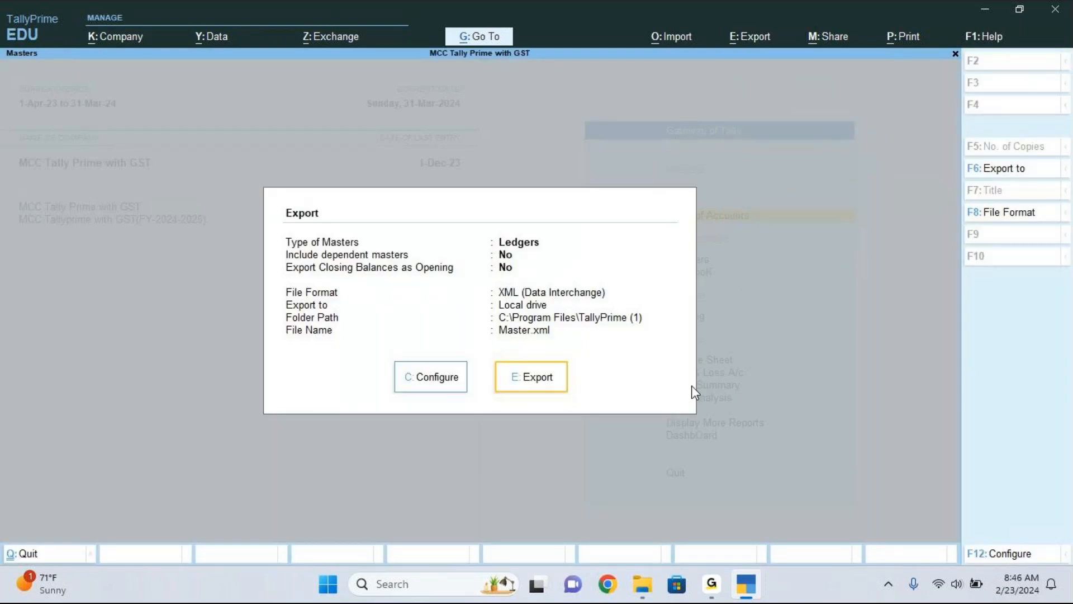
left_click(766, 455)
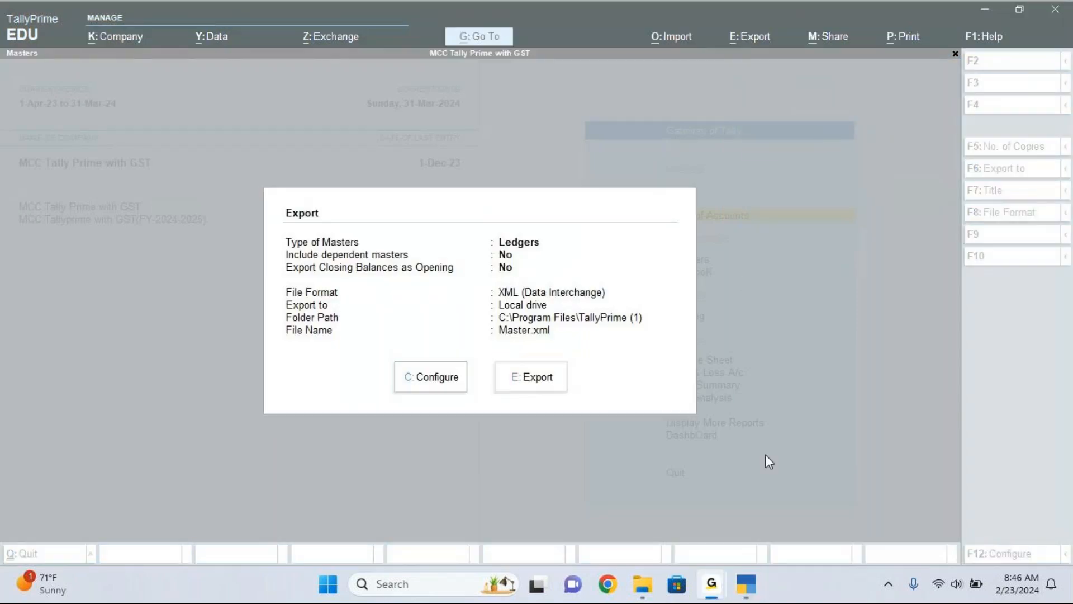
left_click(421, 385)
left_click(422, 383)
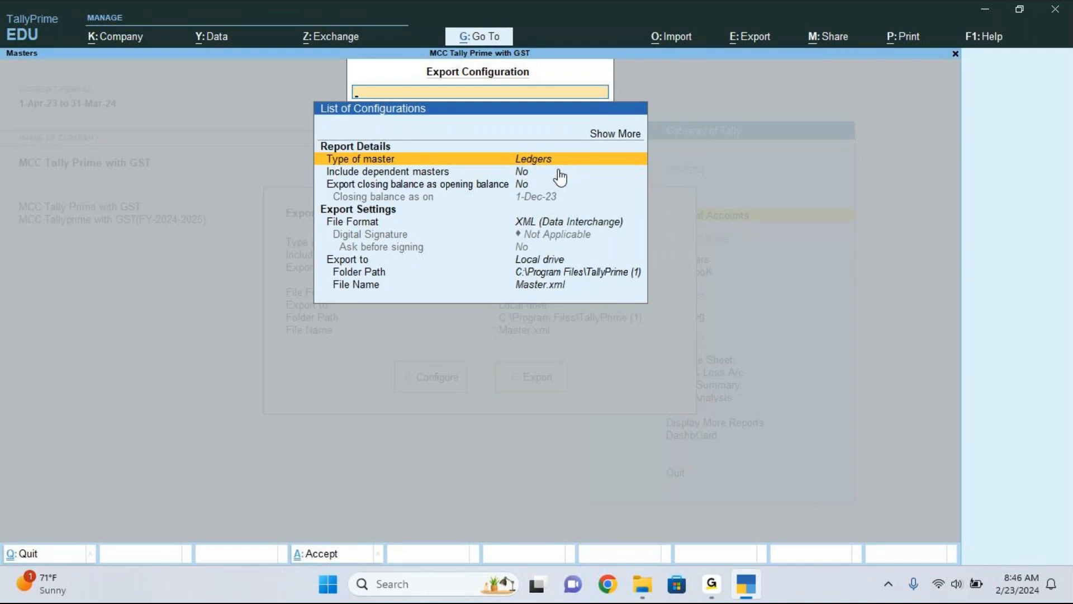
Set the type of master for the export to All Accounting Masters
key("Return")
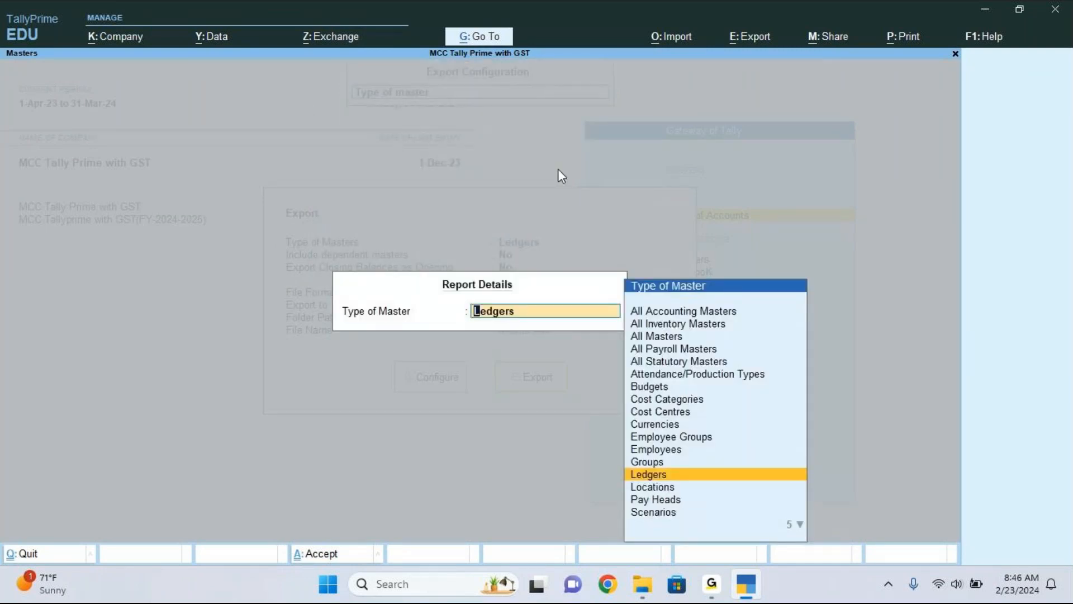
key("Up")
key("Up")
key("Up")
key("Up")
key("Up")
key("Up")
key("Up")
key("Up")
key("Up")
key("Up")
key("Up")
key("Up")
key("Up")
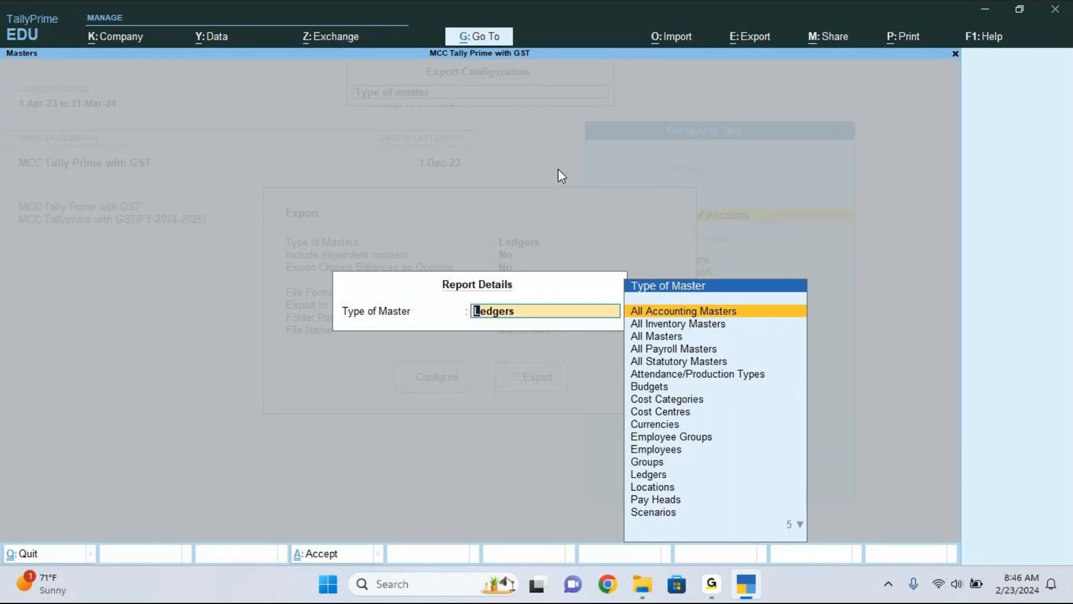
key("Return")
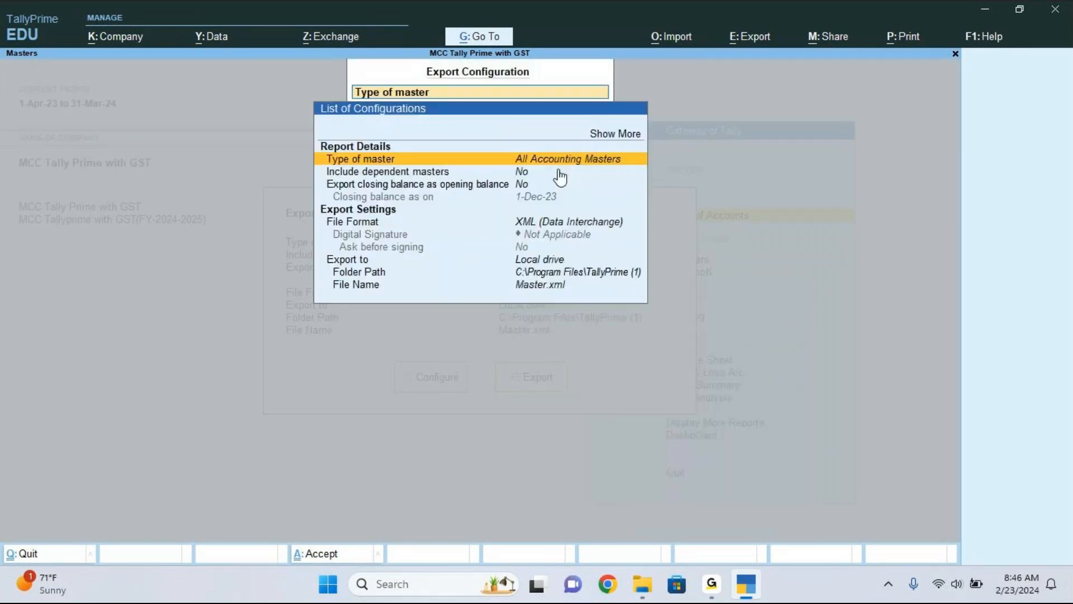
Dismiss the WhatsApp notification and set Export closing balance as opening balance to Yes
key("Down")
key("Down")
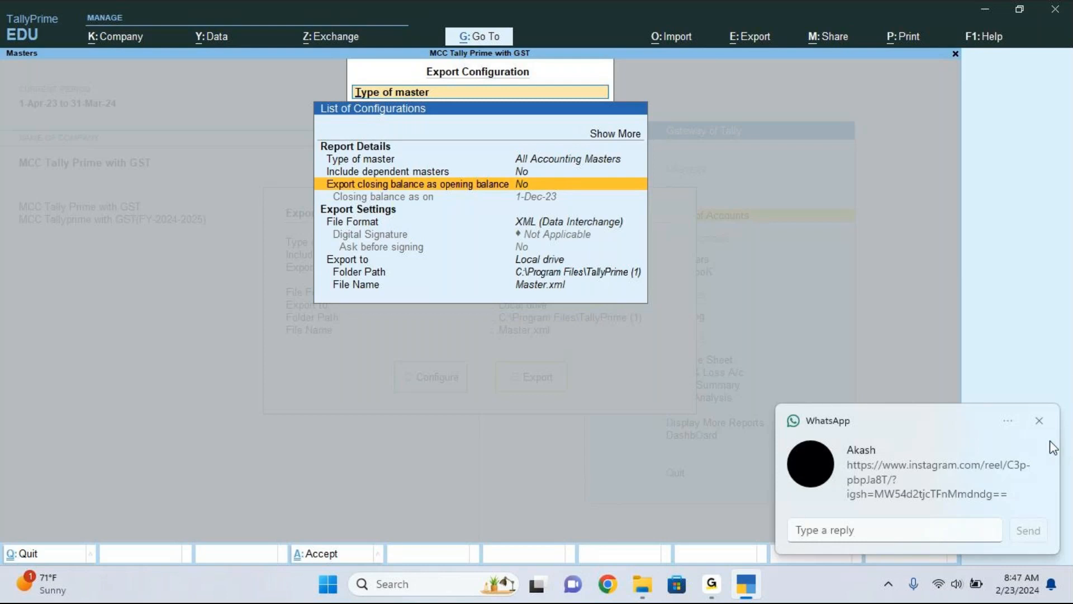
left_click(1039, 420)
left_click(1042, 420)
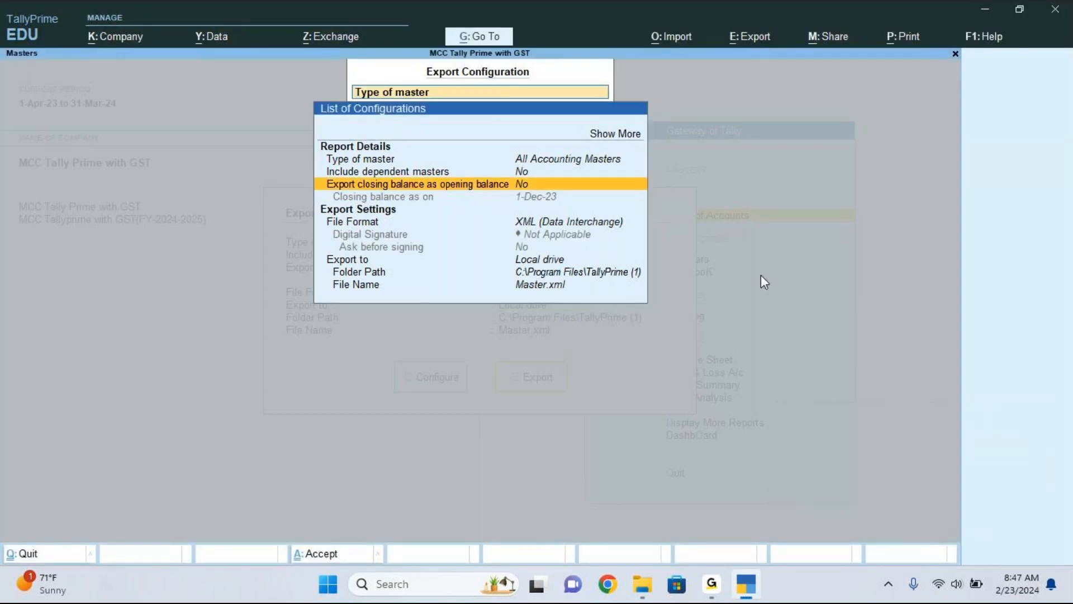
left_click(537, 189)
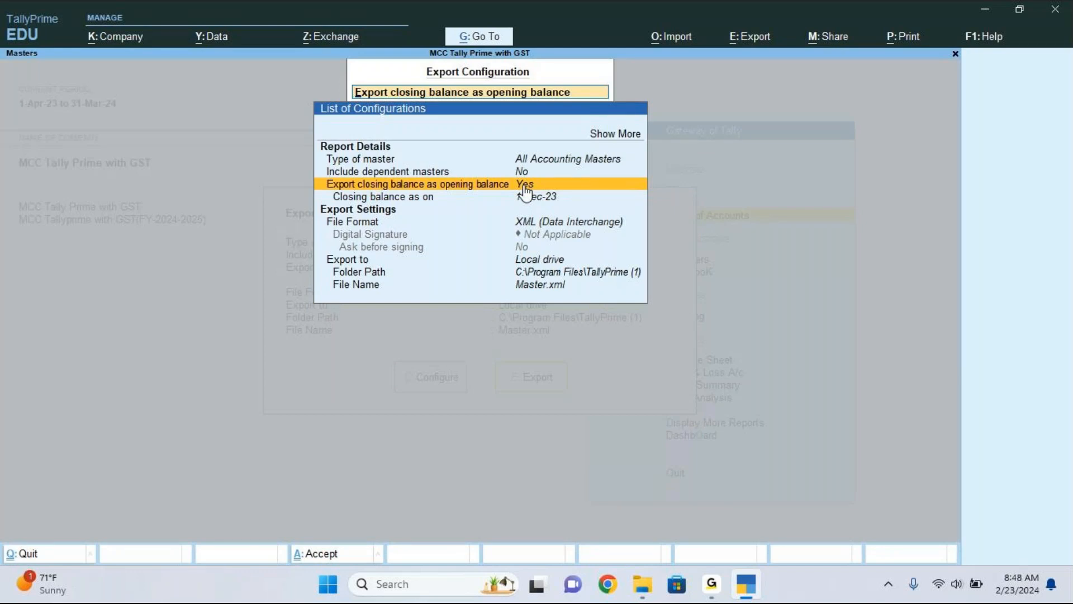
Choose XML (Data Interchange) as the file format of the masters export
key("Down")
key("Down")
key("Down")
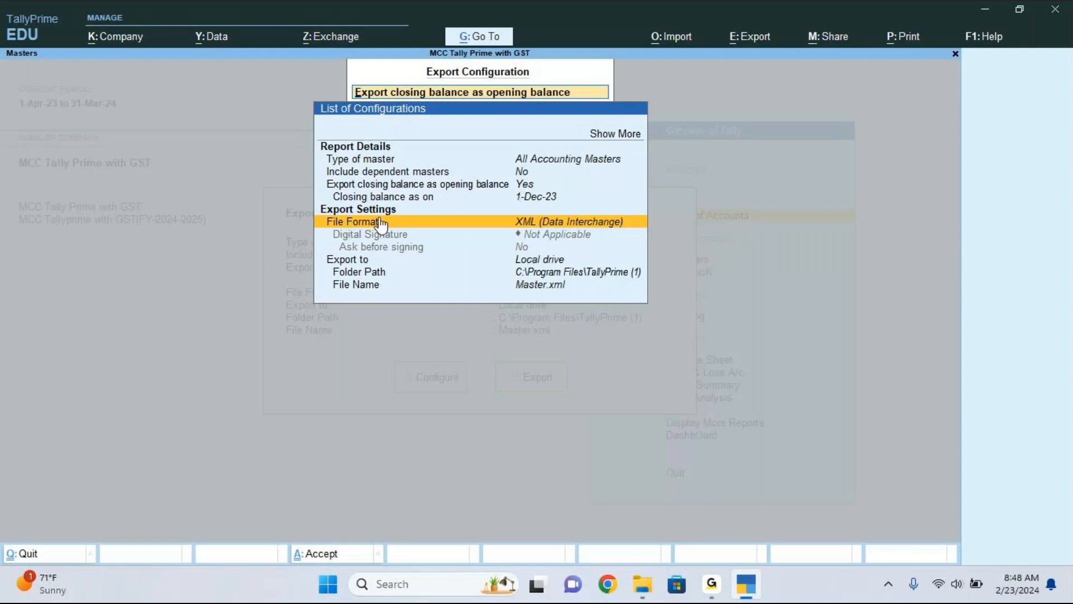
left_click(545, 224)
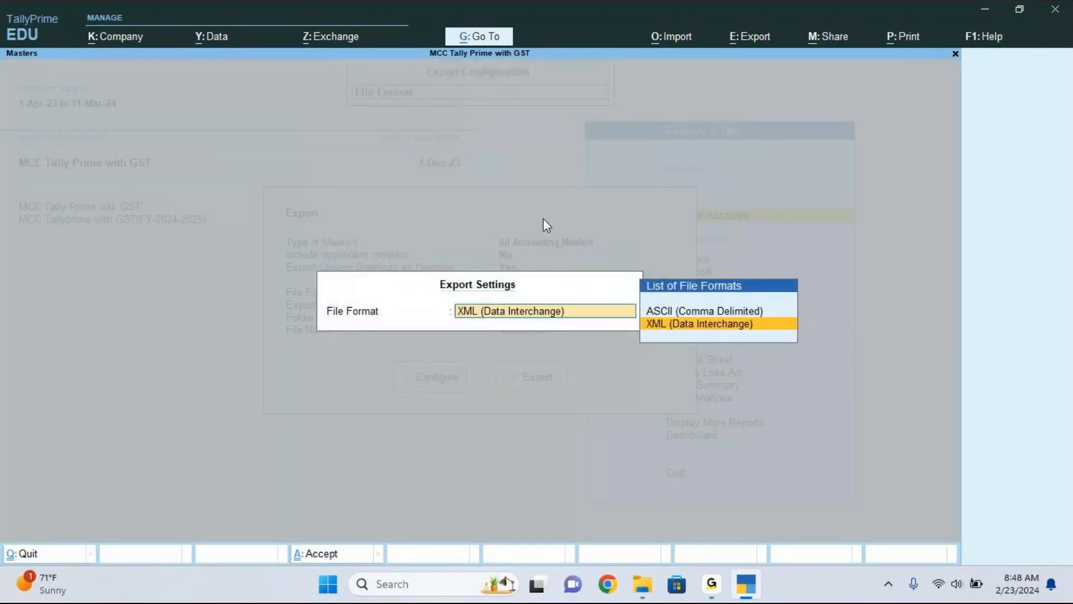
left_click(660, 326)
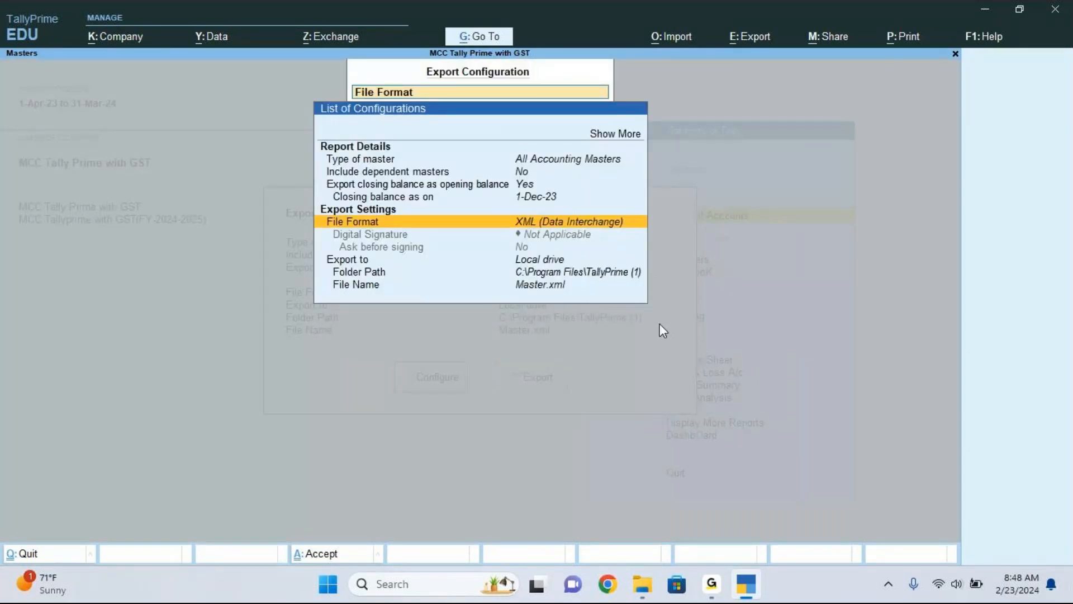
Switch to File Explorer, copy the path of the MCC backup folder on drive D, and return to TallyPrime
key("Down")
key("Down")
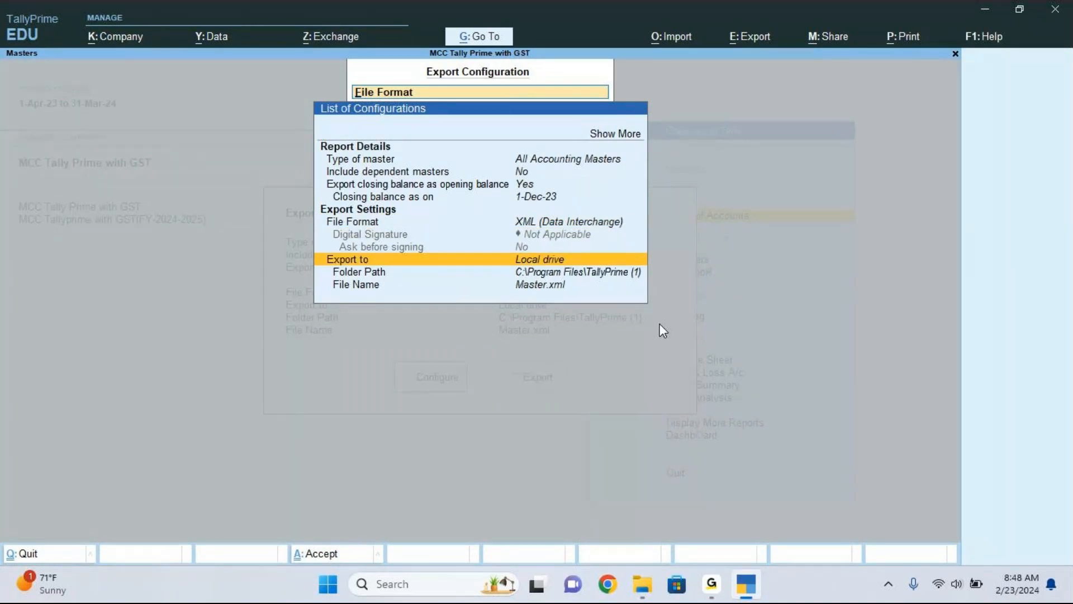
mouse_move(657, 591)
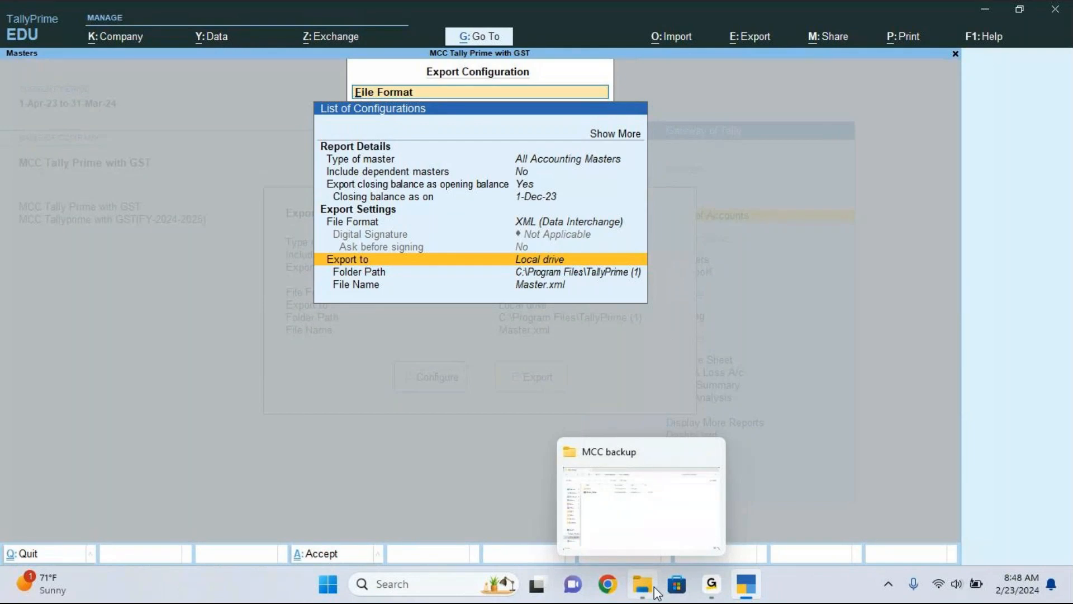
left_click(658, 592)
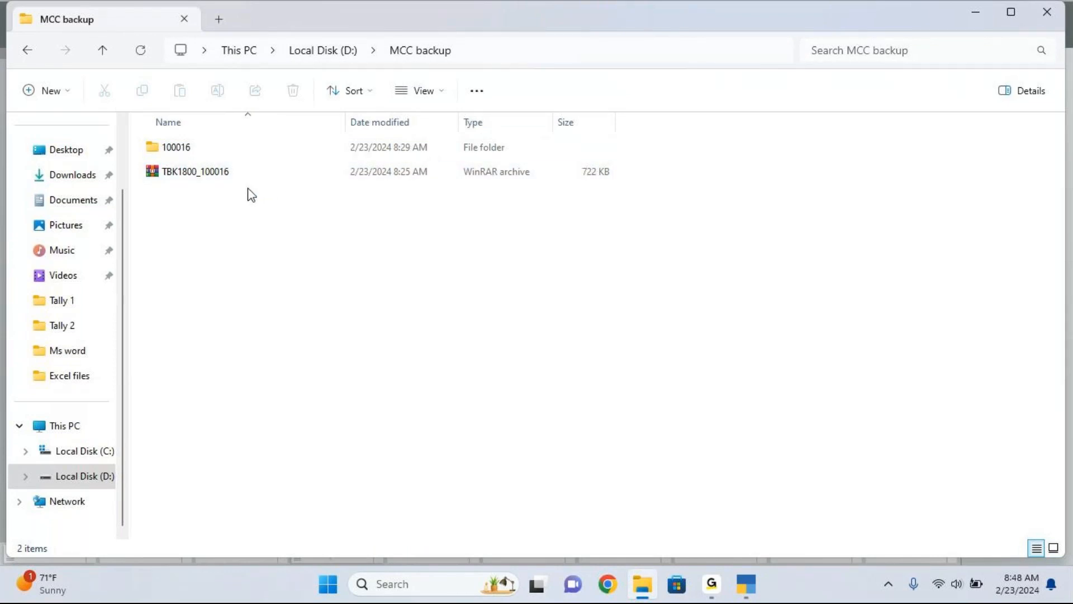
left_click(482, 50)
key("ctrl+c")
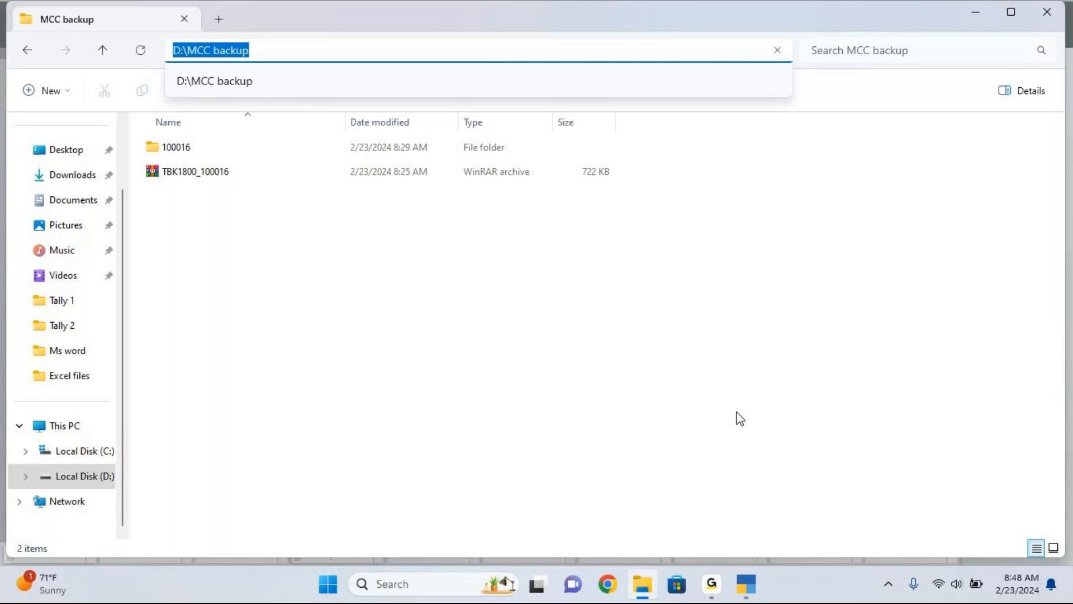
left_click(744, 584)
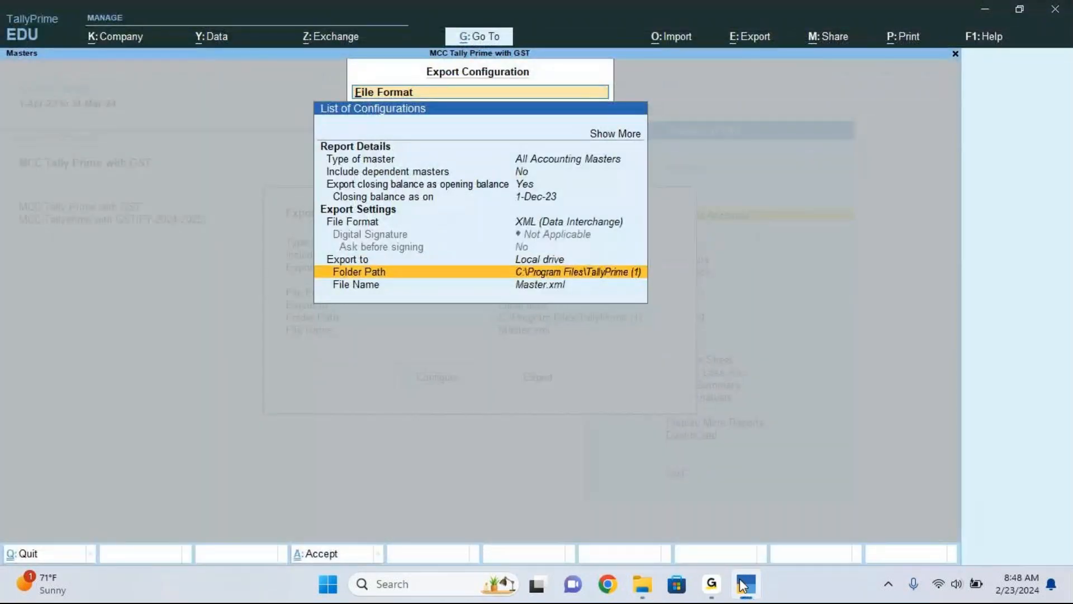
Specify D:\MCC backup as the folder path for the exported masters file
key("Return")
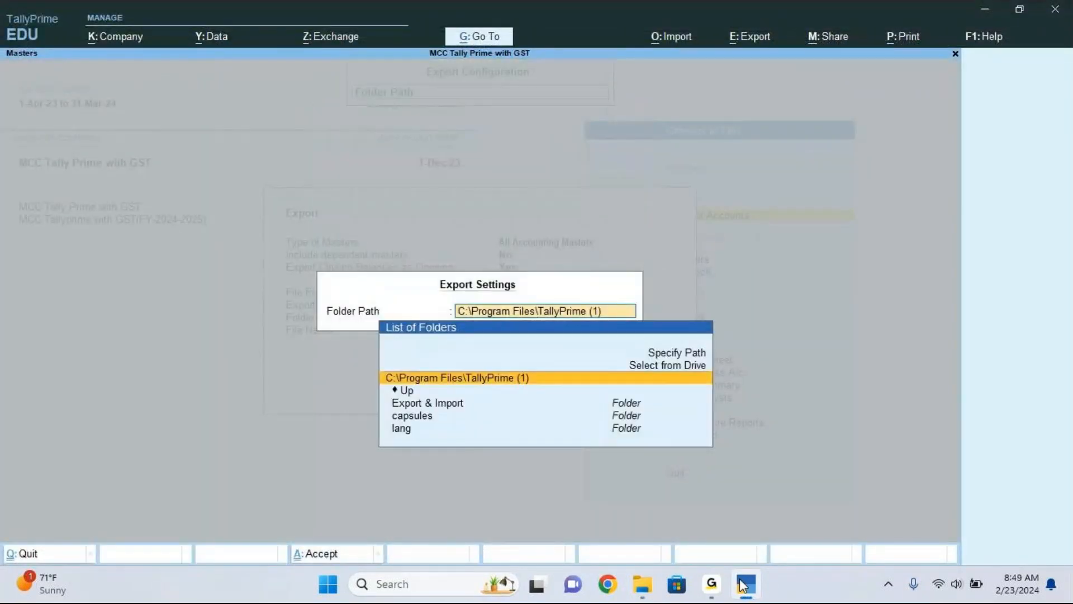
key("Up")
key("Up")
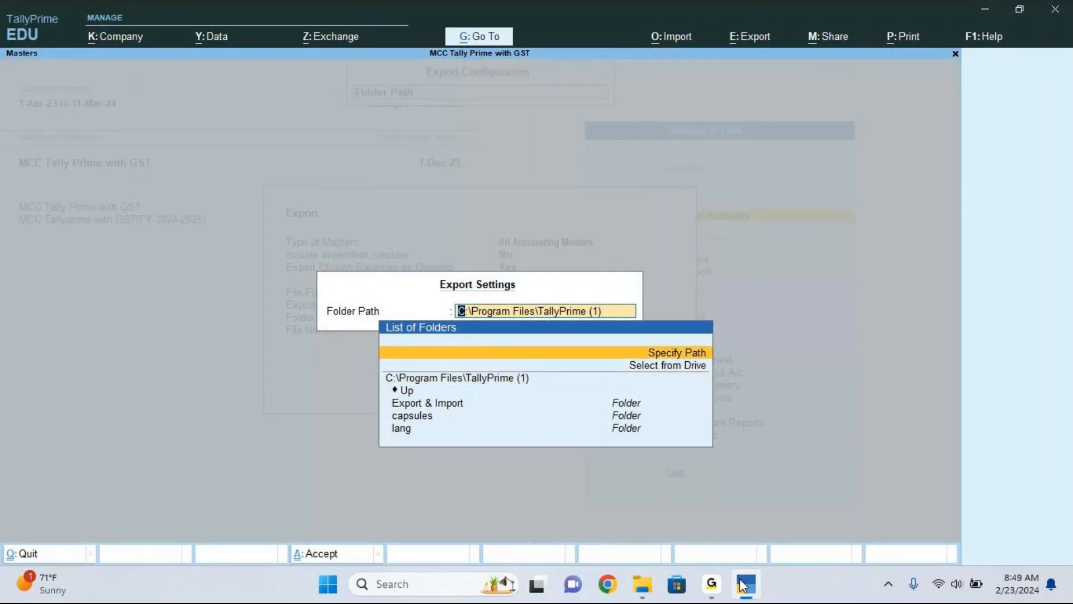
key("Return")
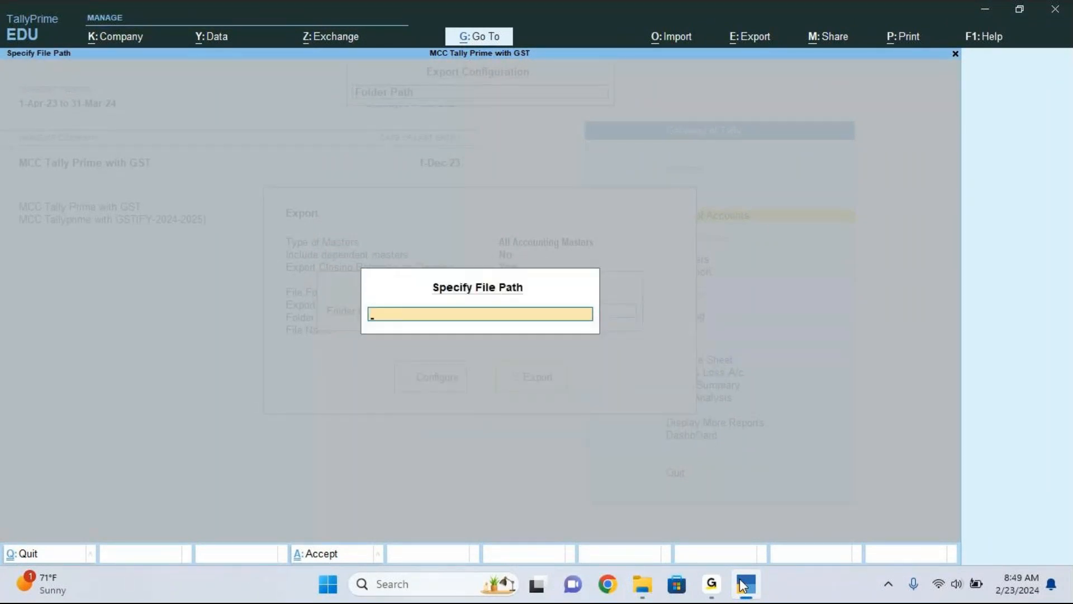
key("ctrl+v")
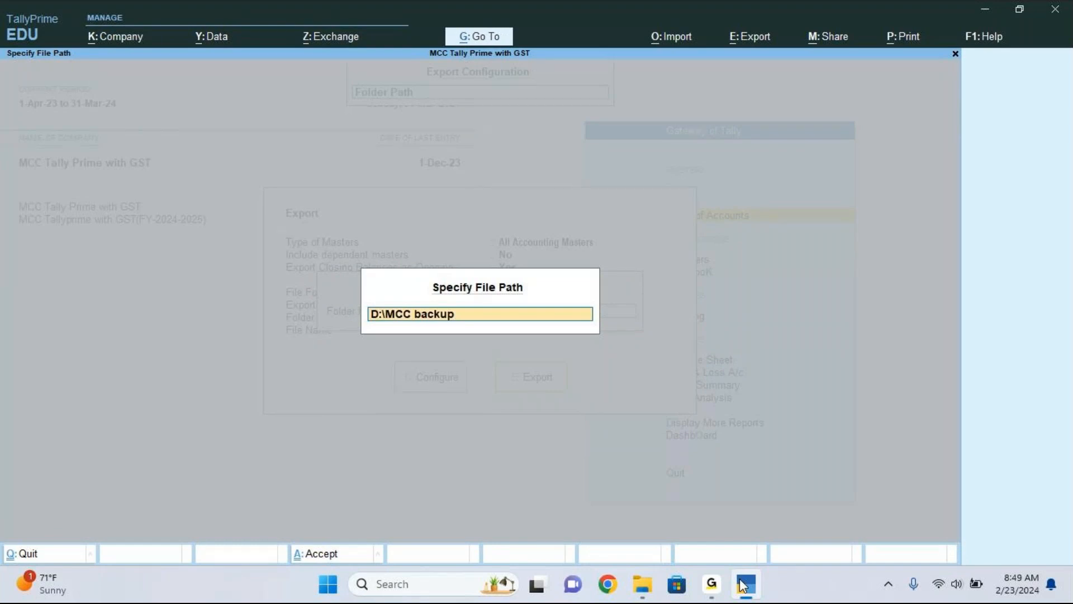
key("Return")
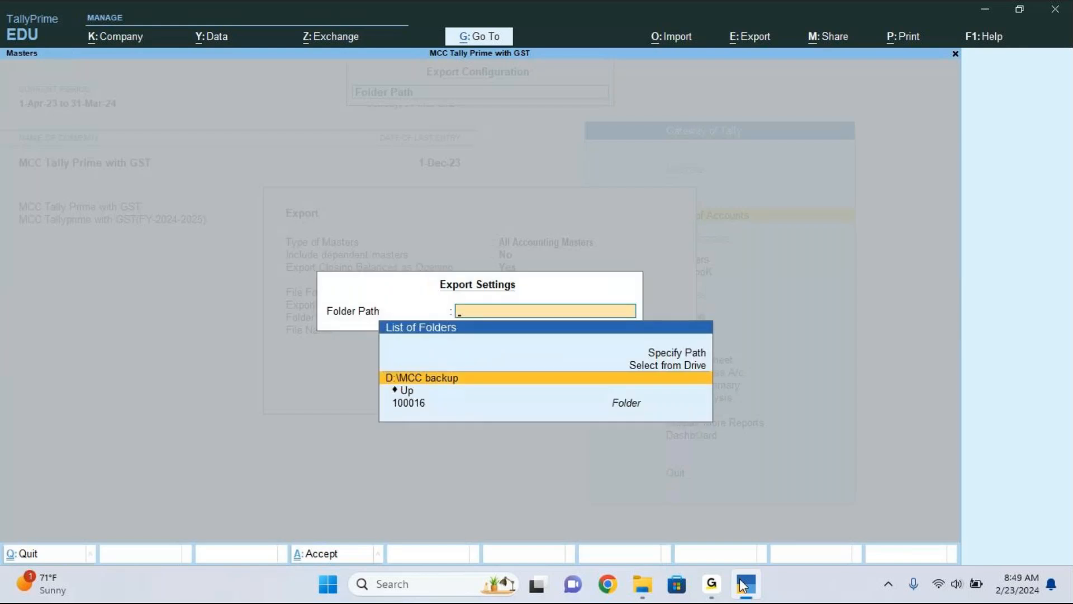
key("Return")
Export the accounting masters as Master.xml and check the file in the MCC backup folder before returning to TallyPrime
key("Down")
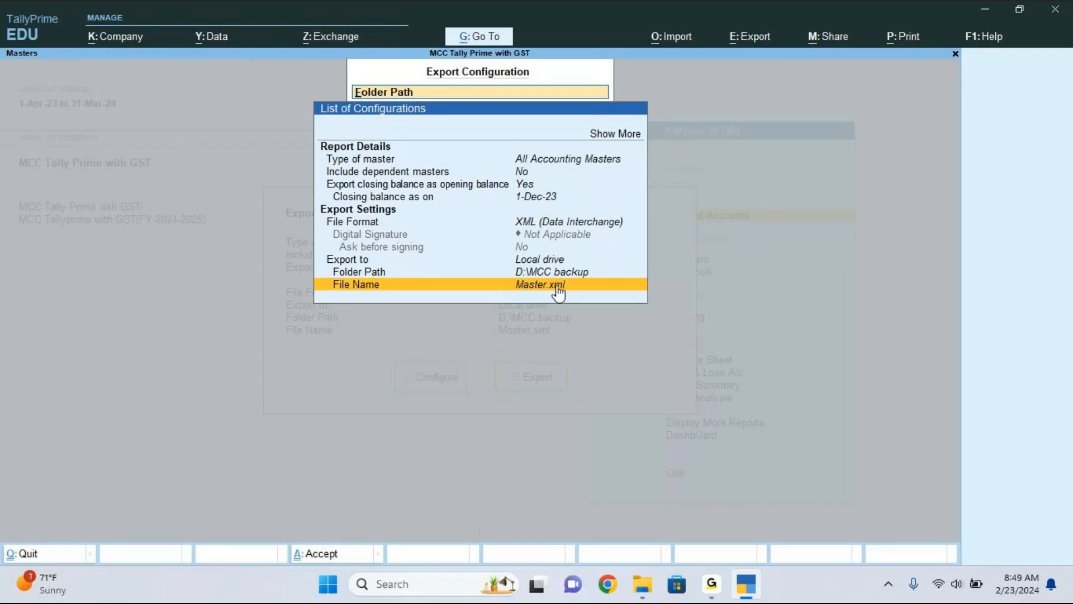
key("Up")
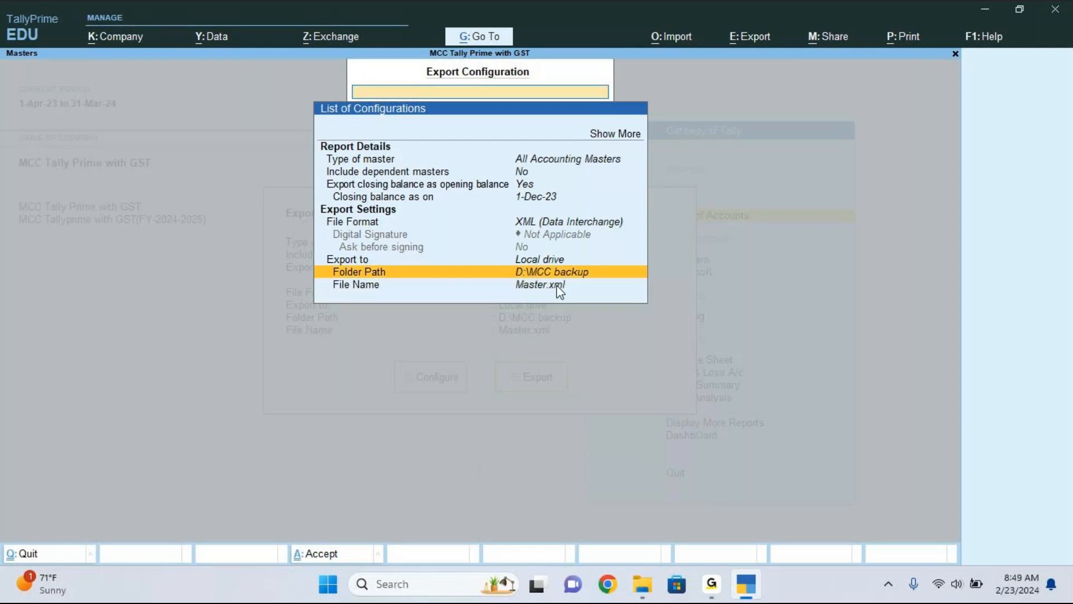
key("Escape")
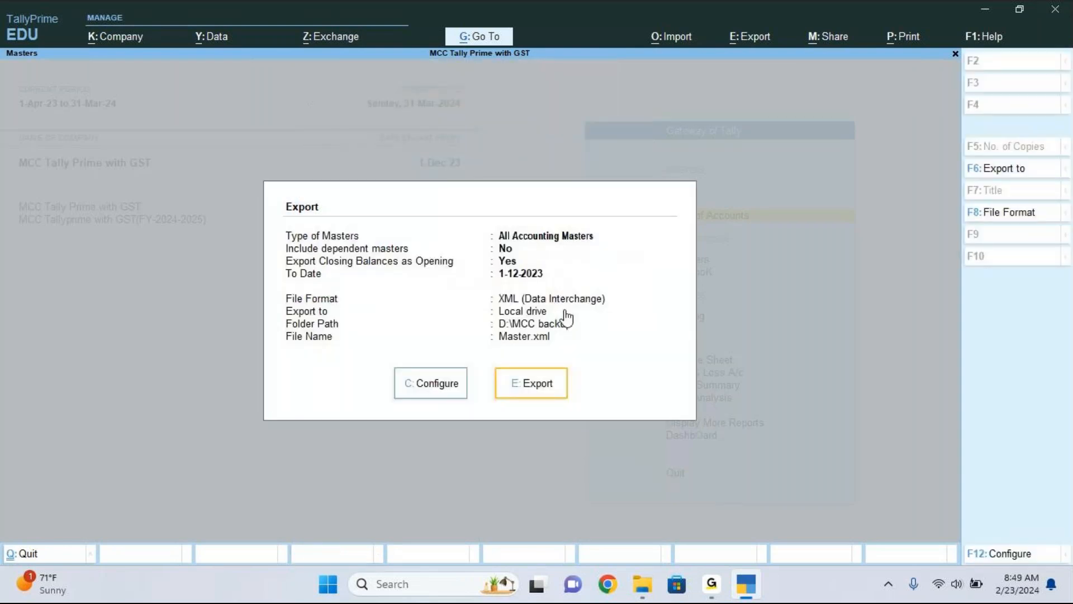
left_click(551, 393)
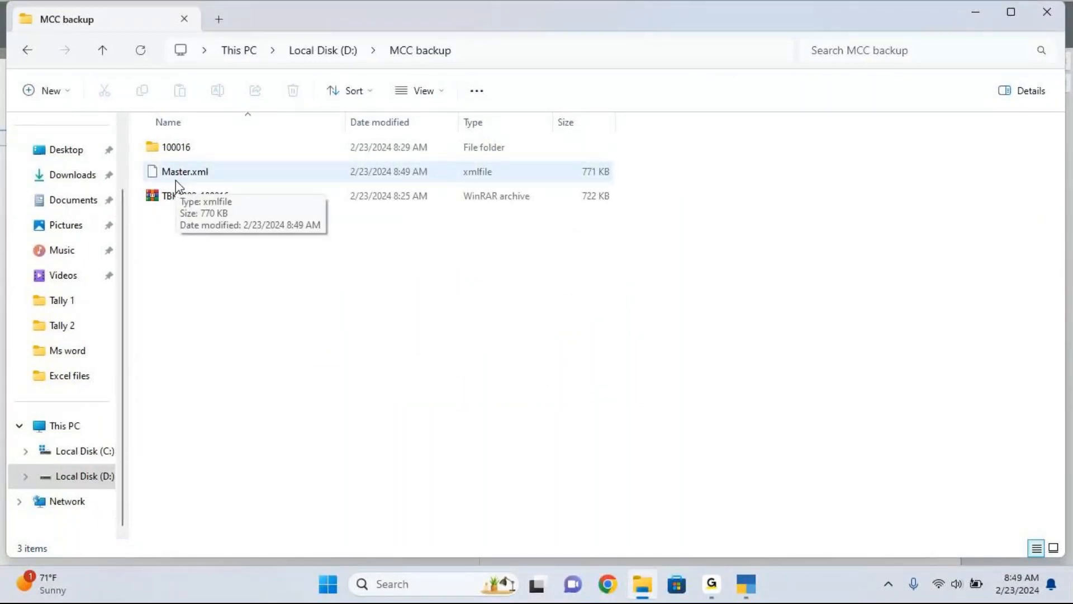
key("alt+Tab")
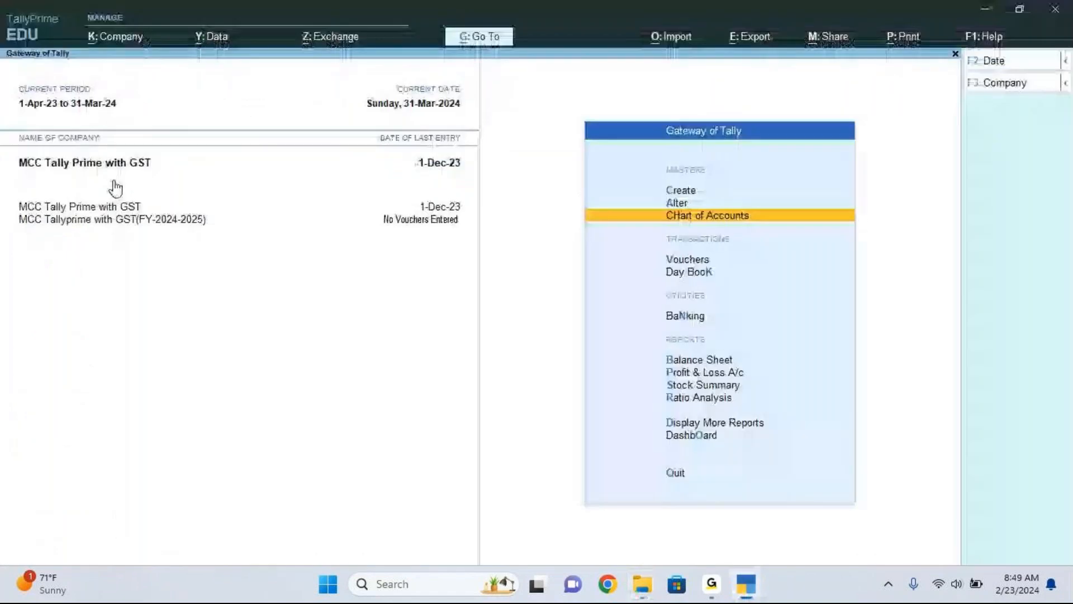
Make the FY-2024-2025 company active, view its ledger list in the Chart of Accounts, and return to the Gateway of Tally
left_click(109, 228)
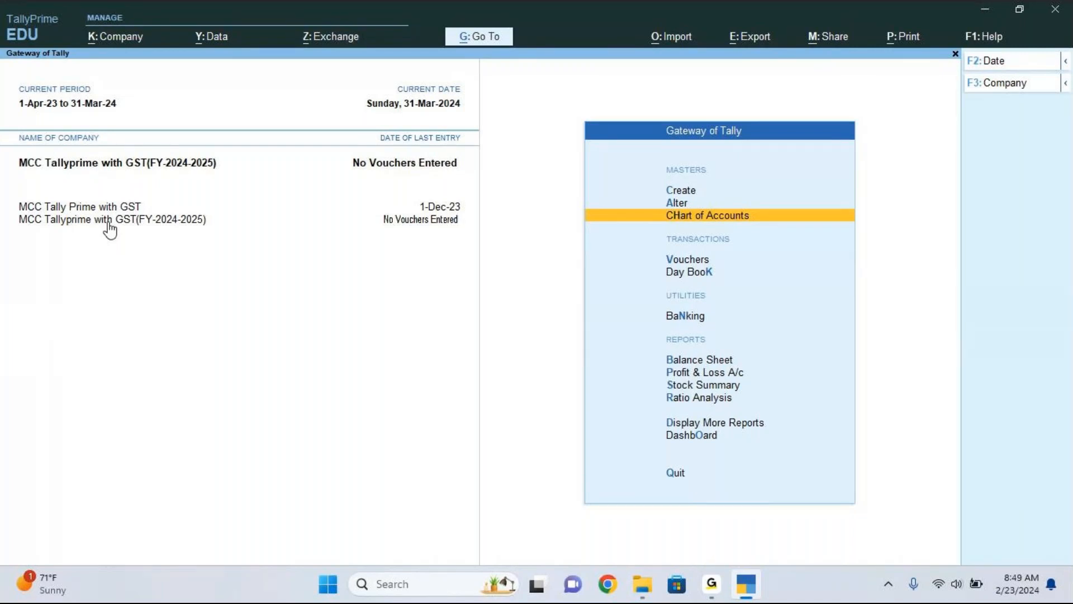
key("Return")
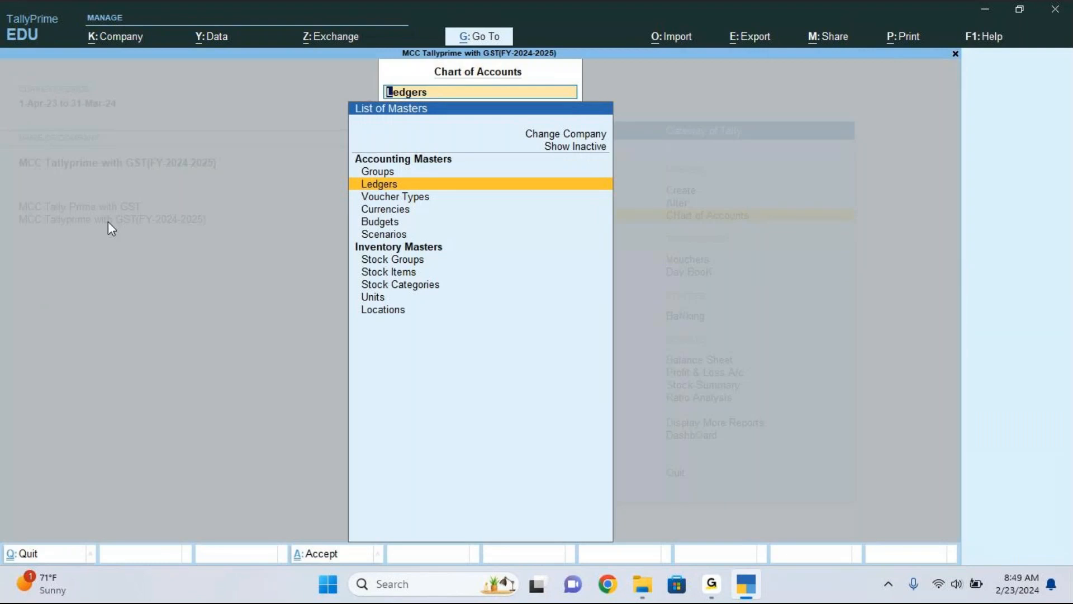
key("Return")
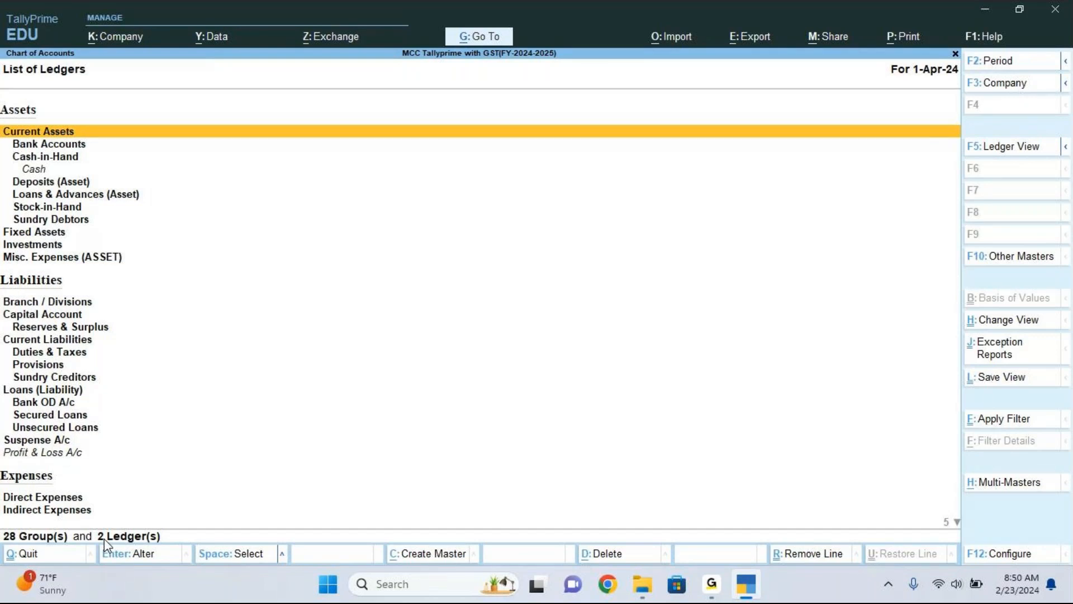
key("Escape")
key("Escape")
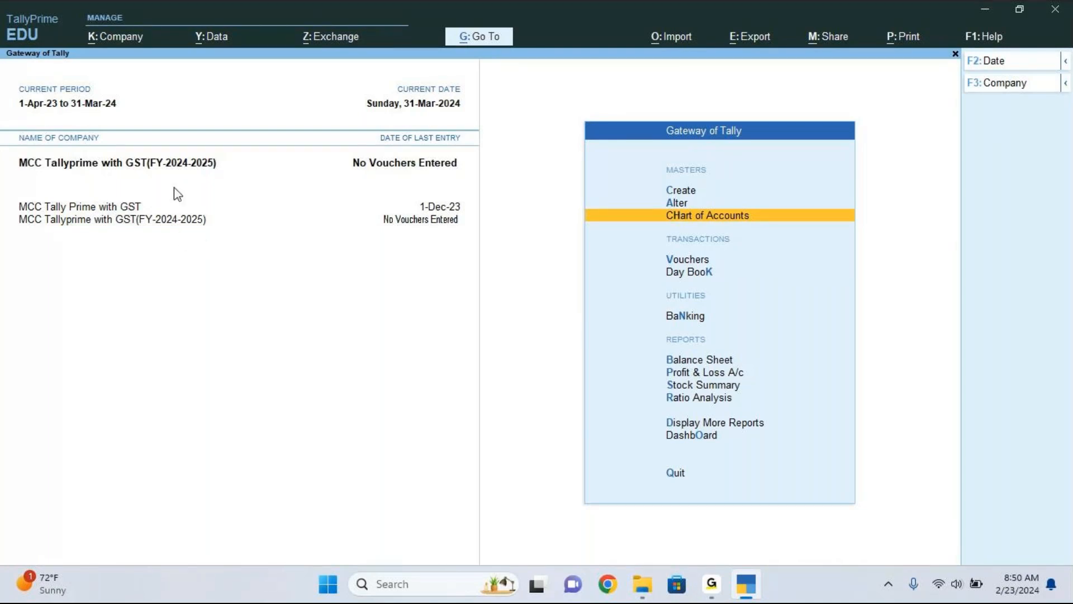
Start a masters import in XML format and select Master.xml from the D:\MCC backup folder
left_click(677, 51)
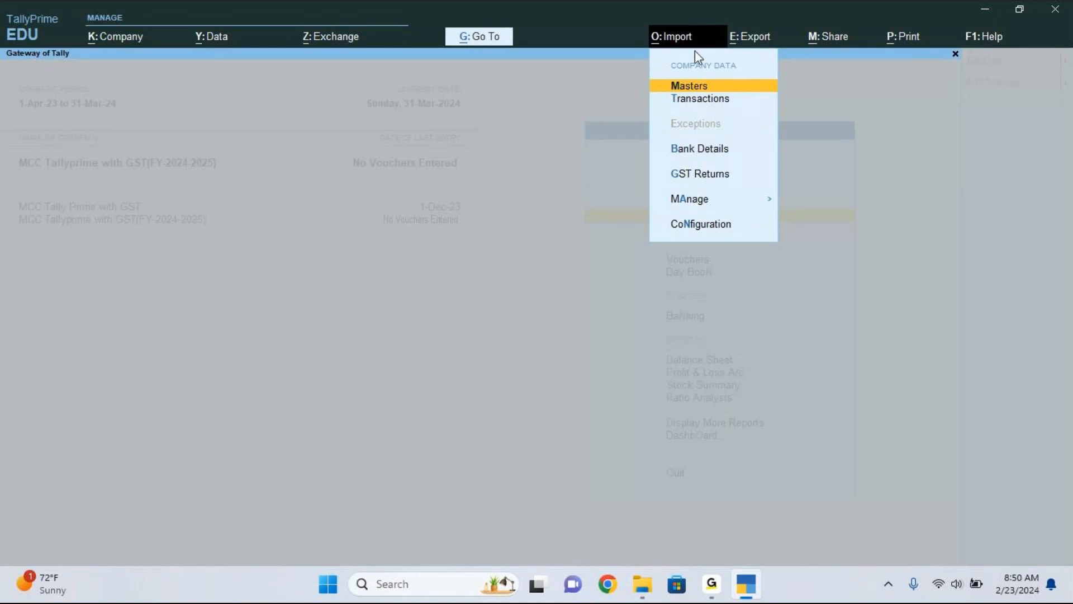
left_click(689, 89)
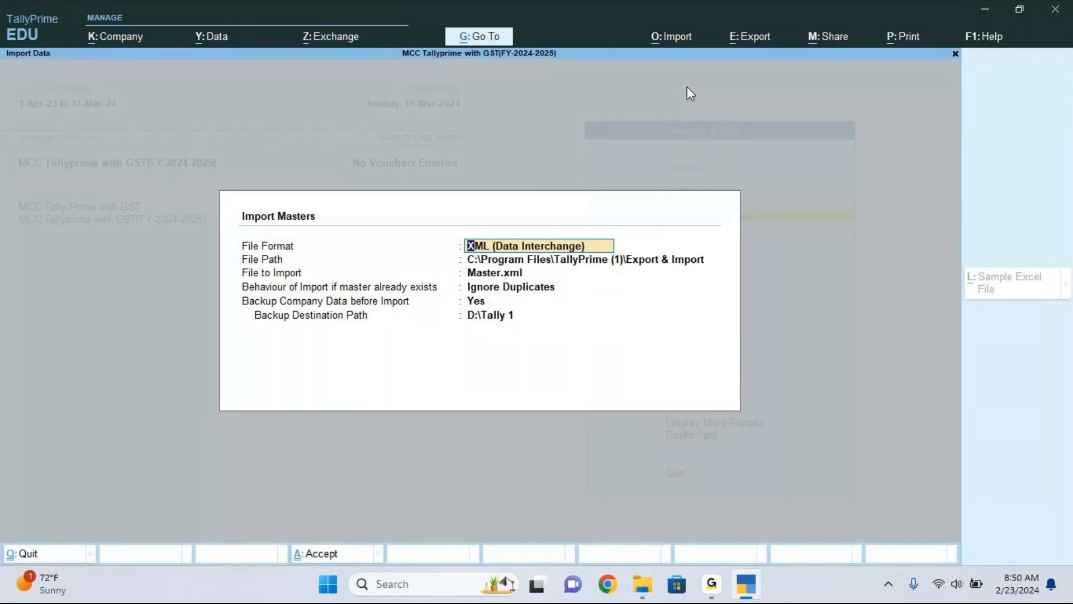
key("Return")
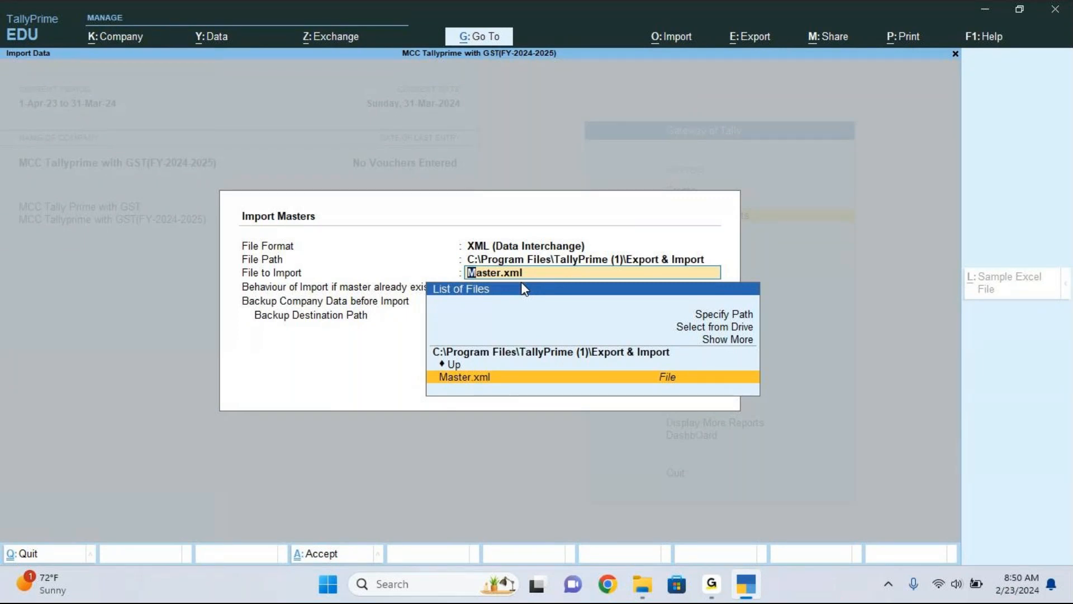
left_click(719, 320)
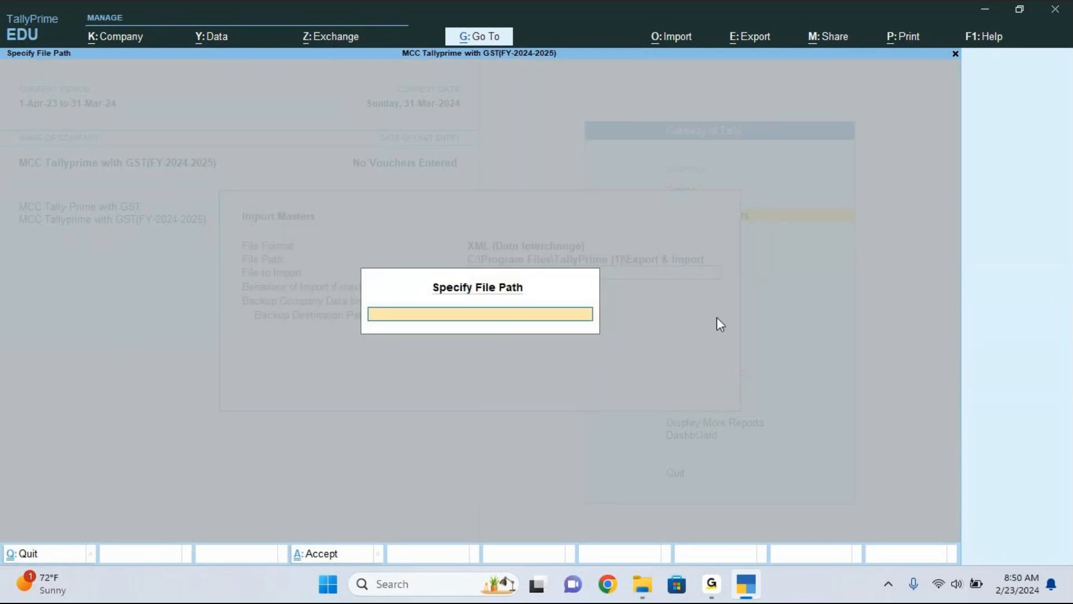
key("ctrl+v")
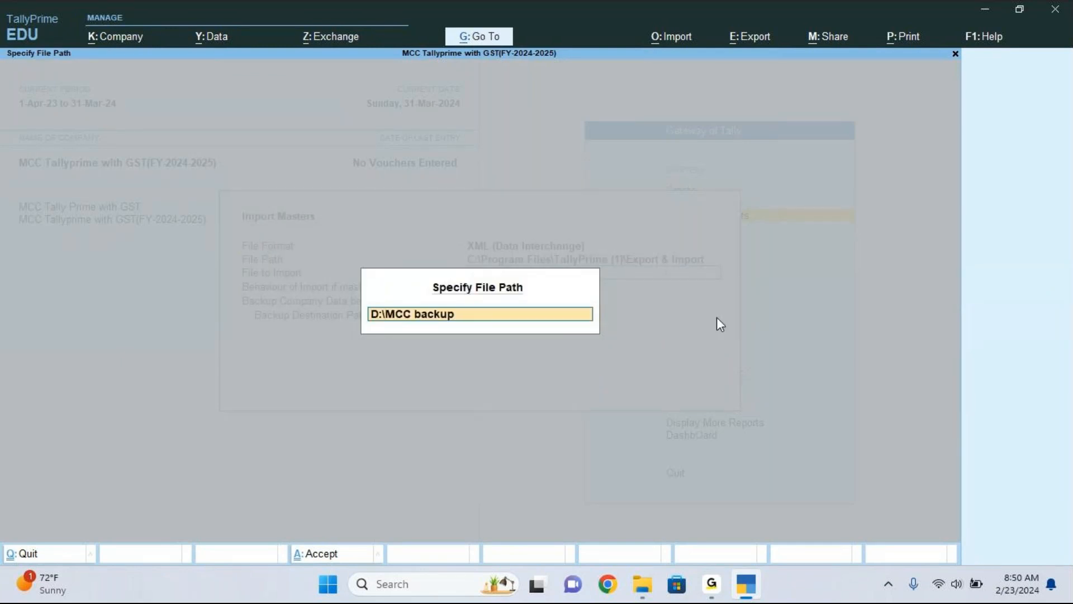
key("Return")
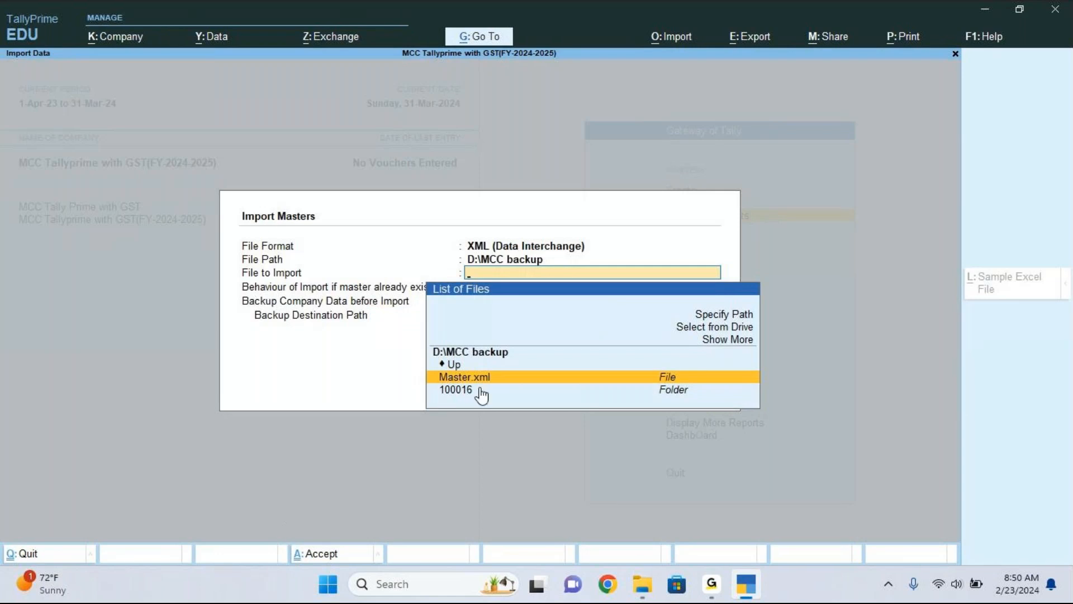
left_click(644, 378)
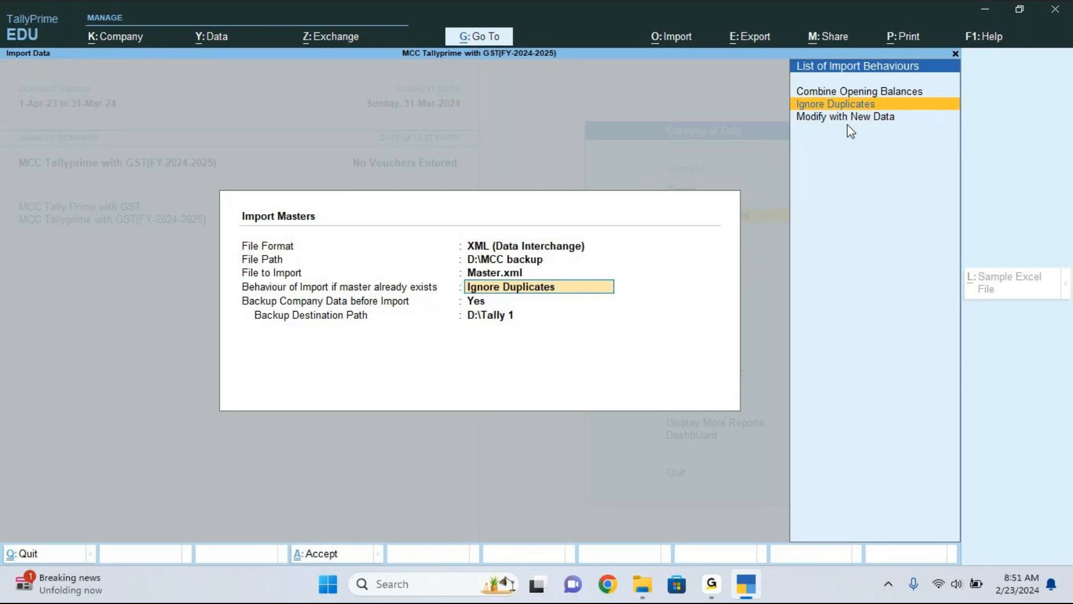
Review the import behaviours for masters that already exist and choose Ignore Duplicates
key("Down")
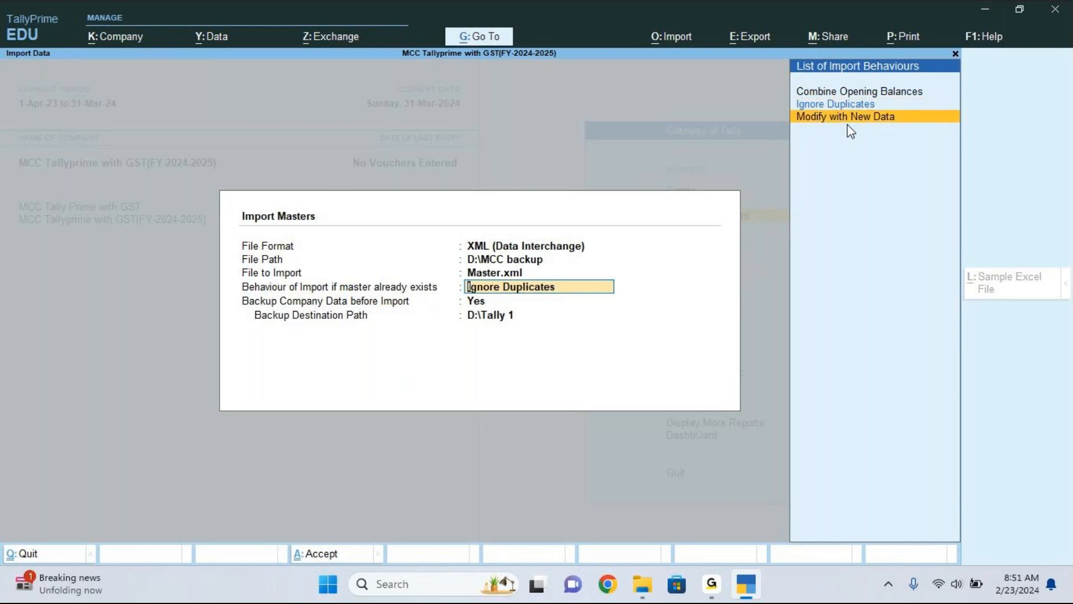
key("Up")
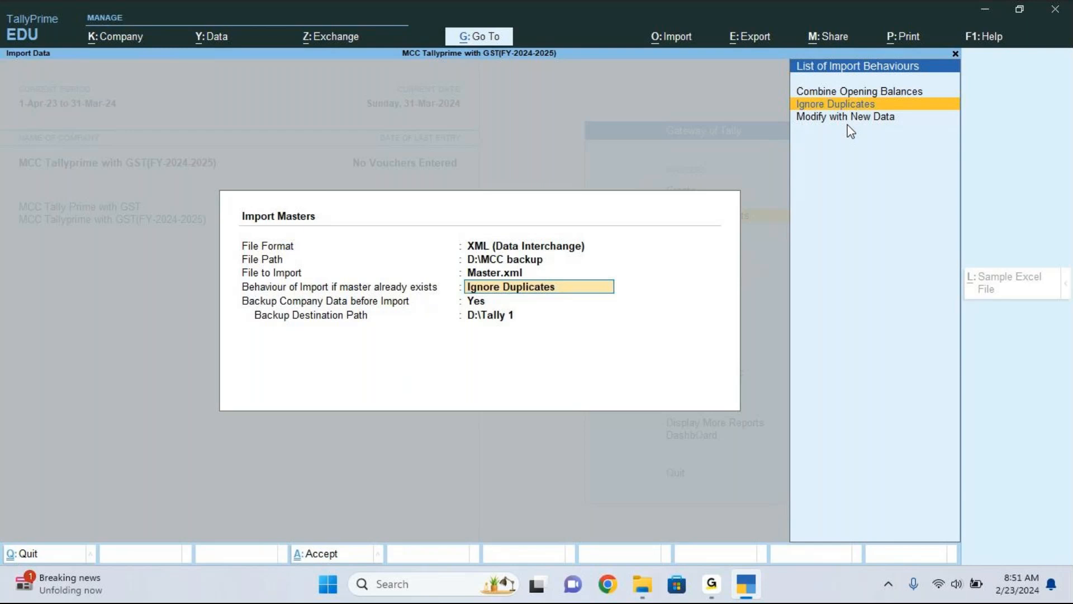
key("Up")
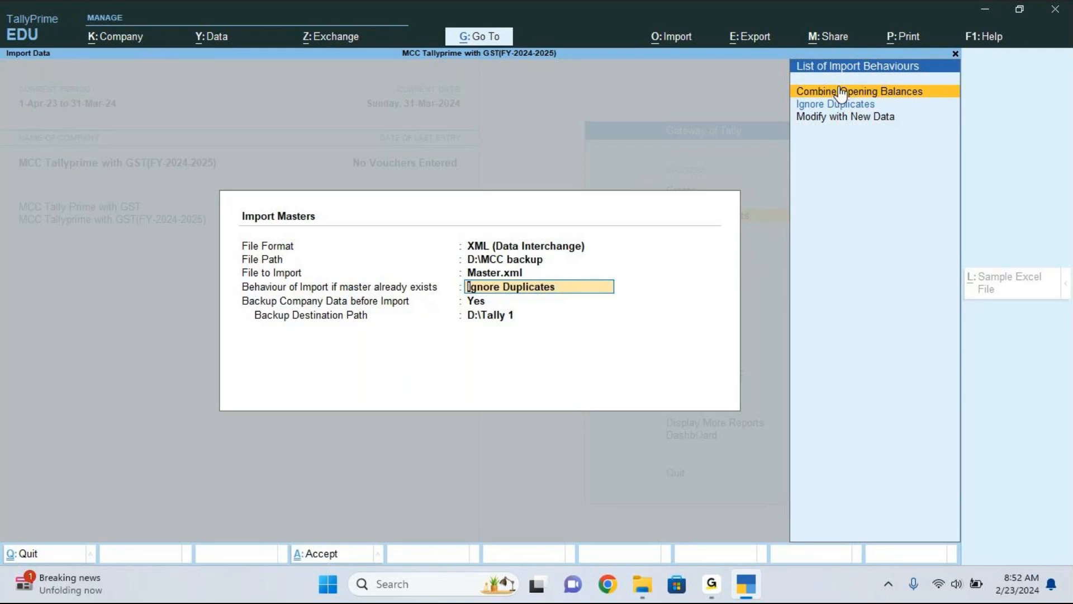
key("Down")
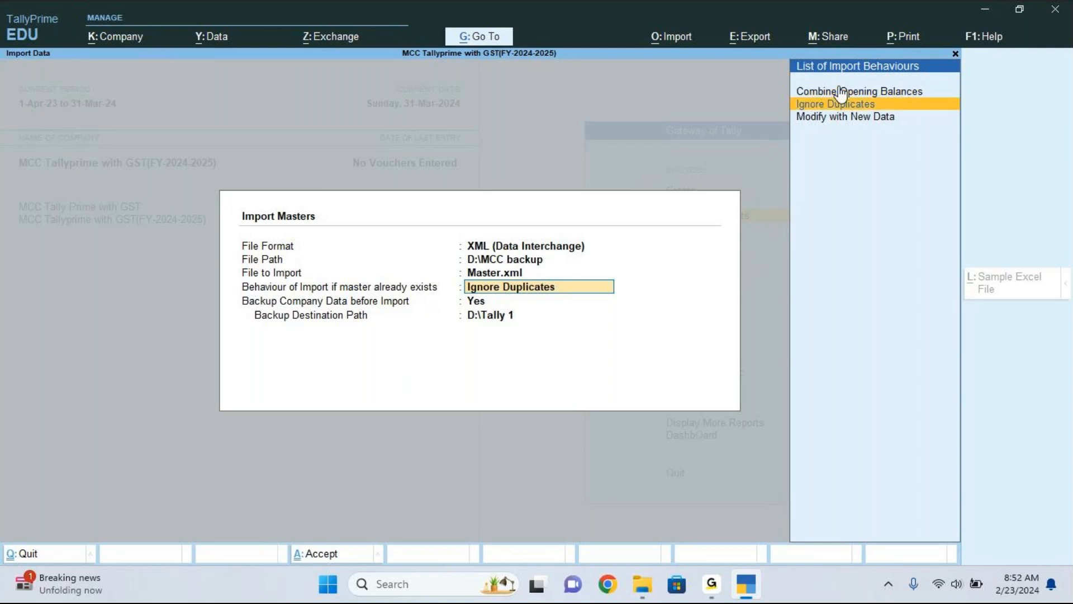
key("Return")
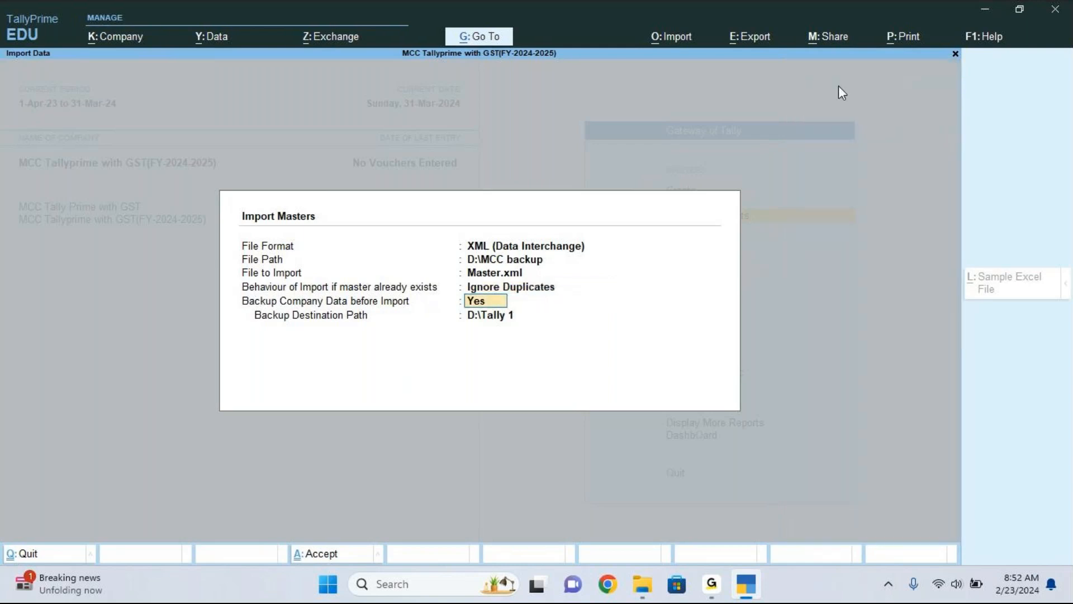
Set the company data backup before import to No, import the masters, and dismiss the completion notice
key("Return")
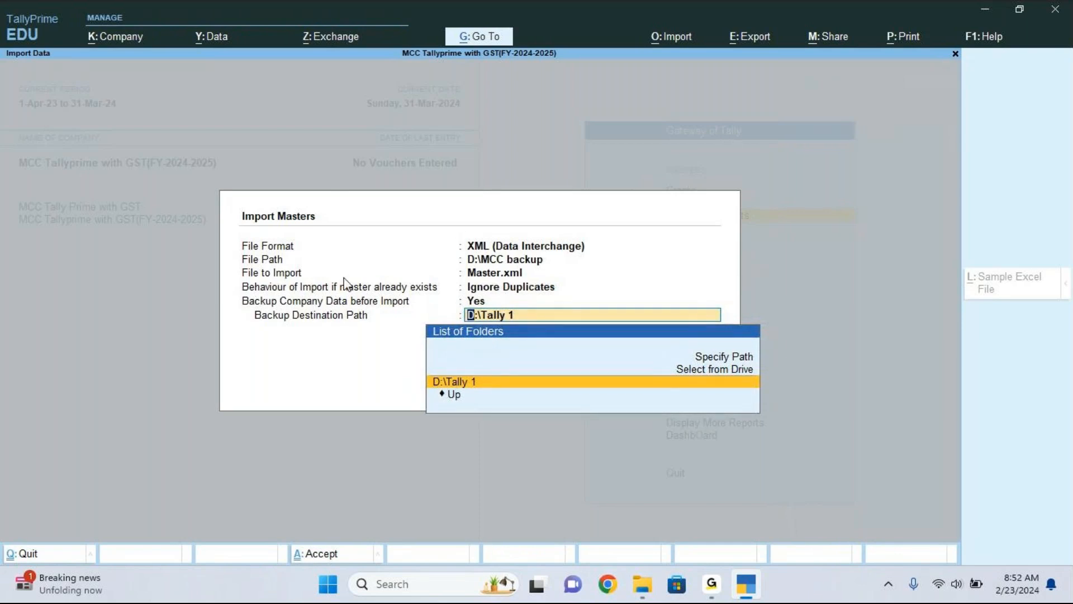
key("BackSpace")
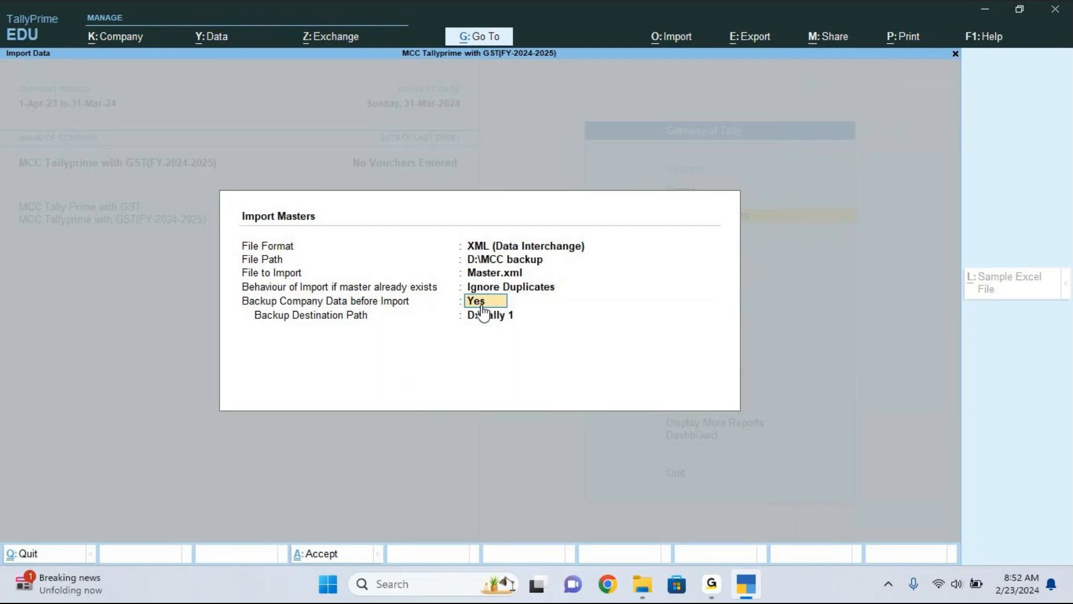
type("no")
key("Return")
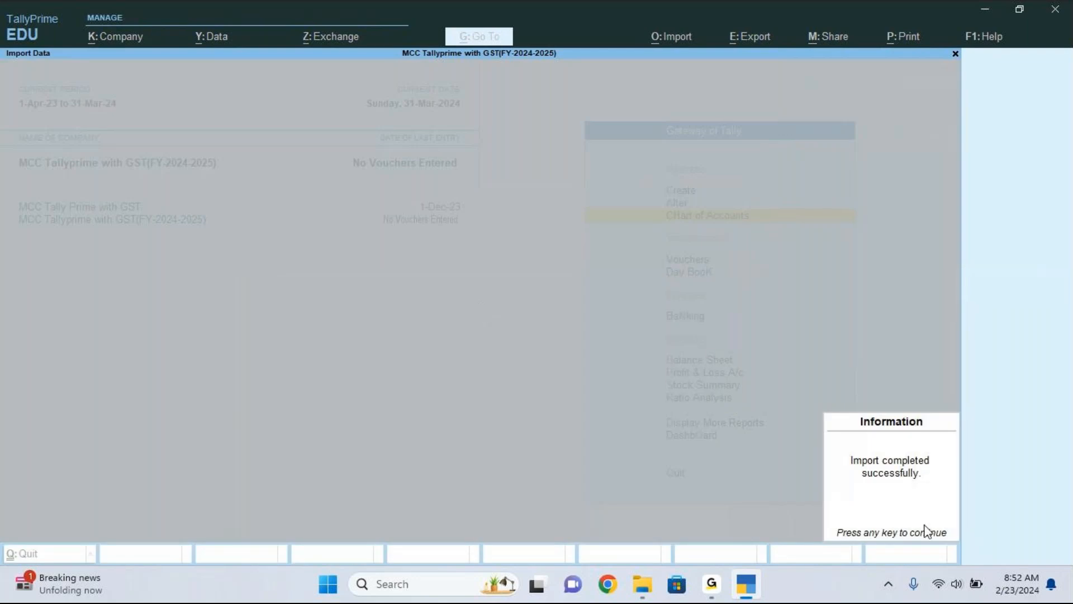
left_click(884, 521)
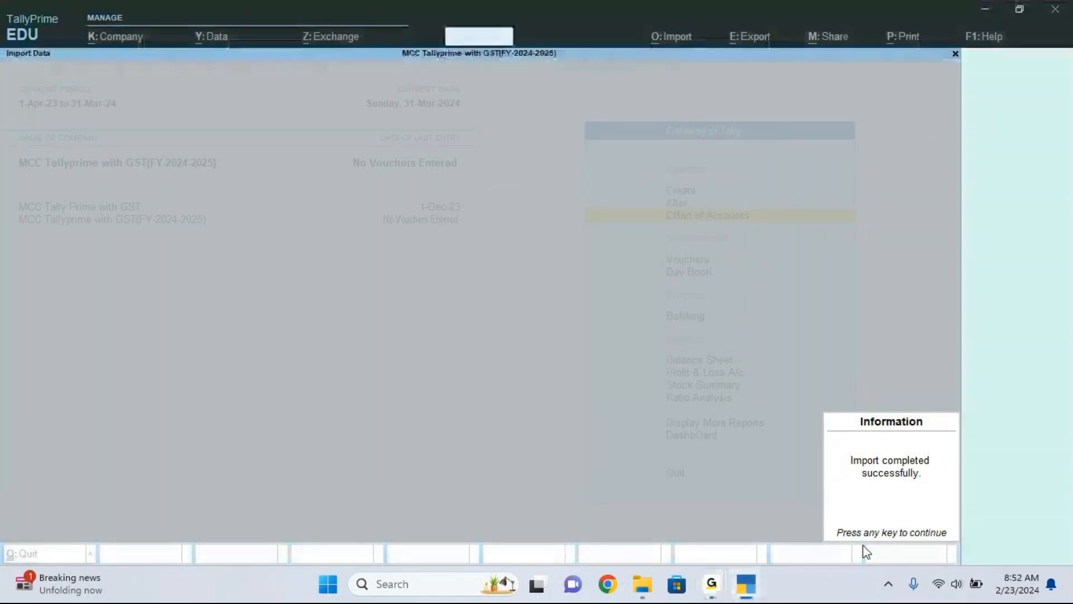
left_click(882, 535)
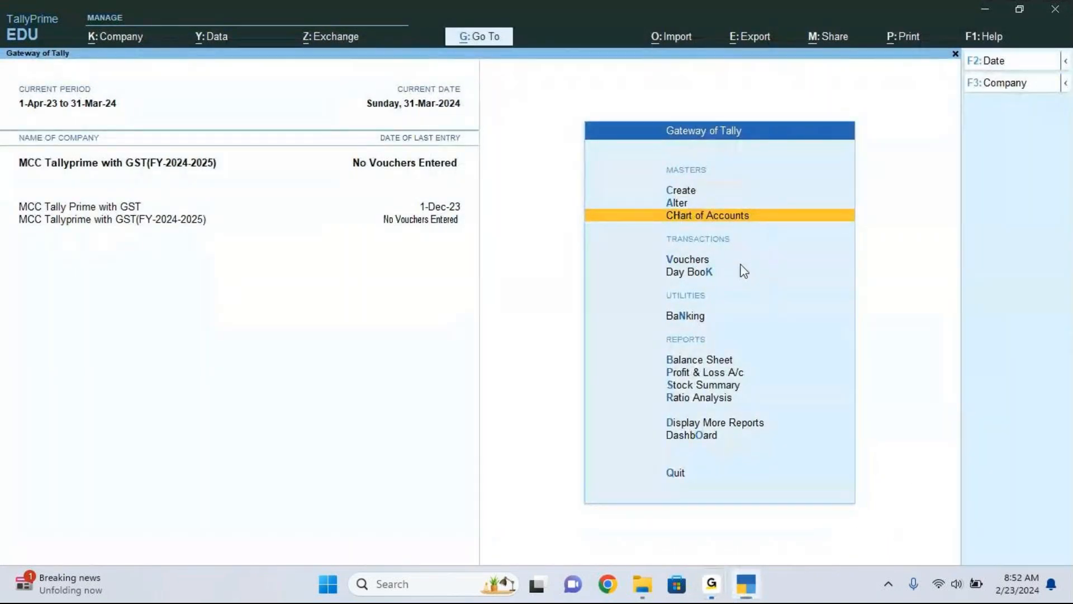
View the imported ledgers in the Chart of Accounts and return to the Gateway of Tally
left_click(680, 219)
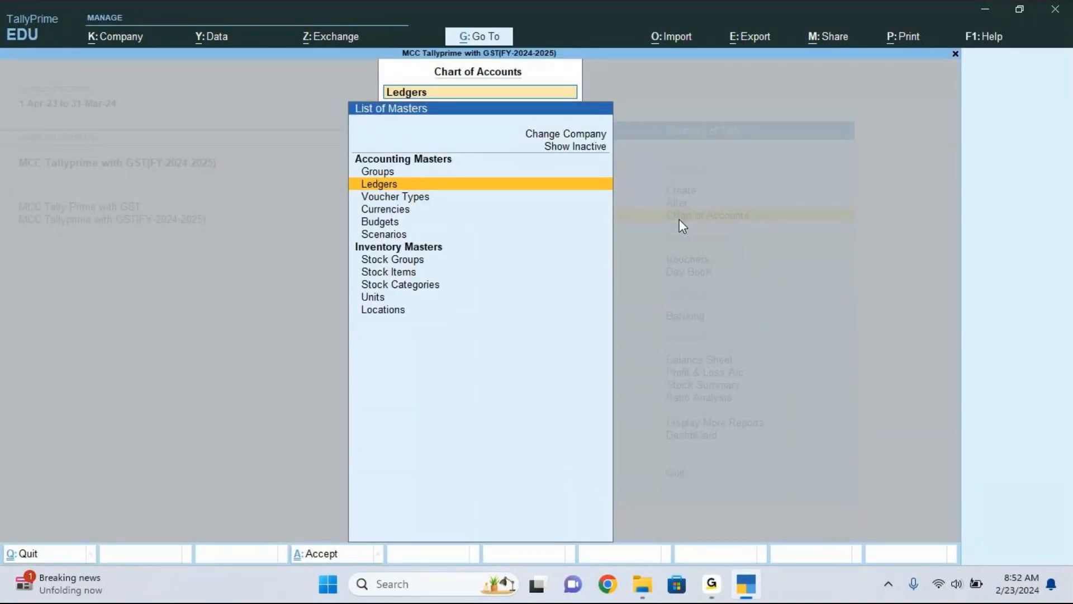
key("Return")
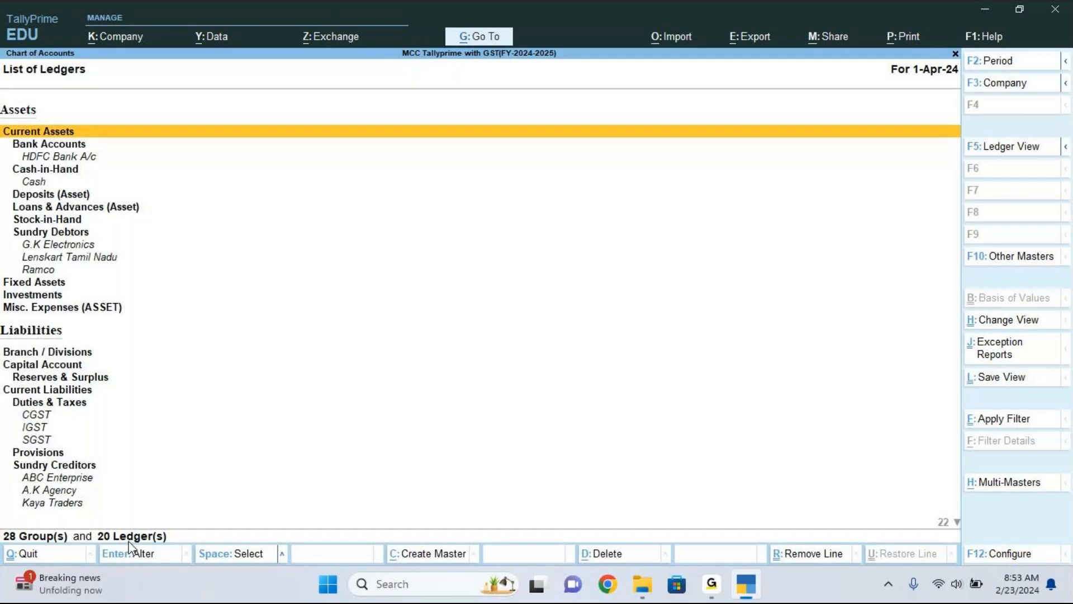
key("Escape")
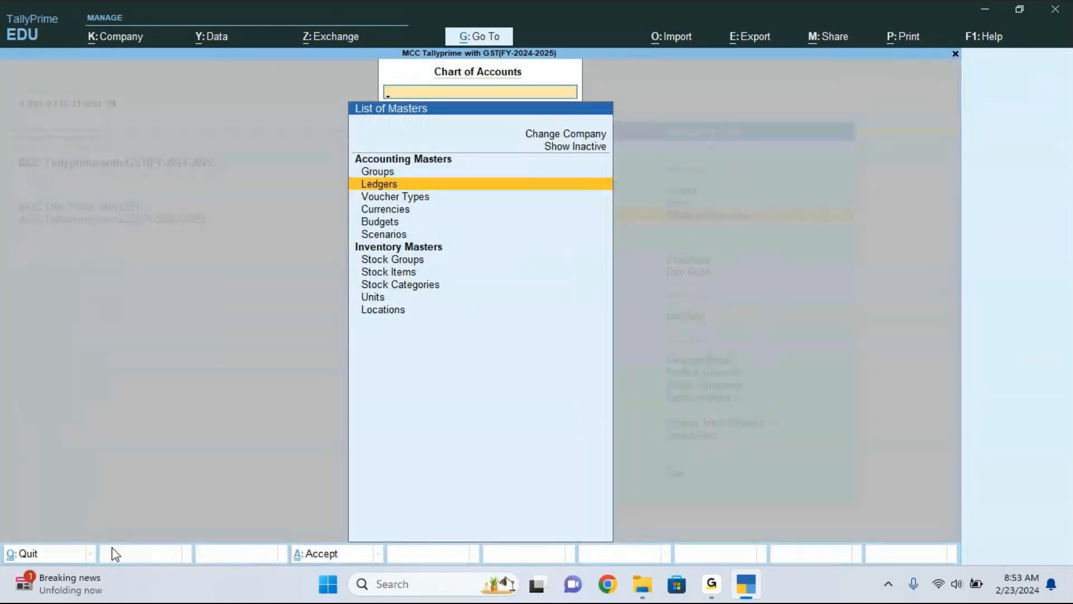
key("Escape")
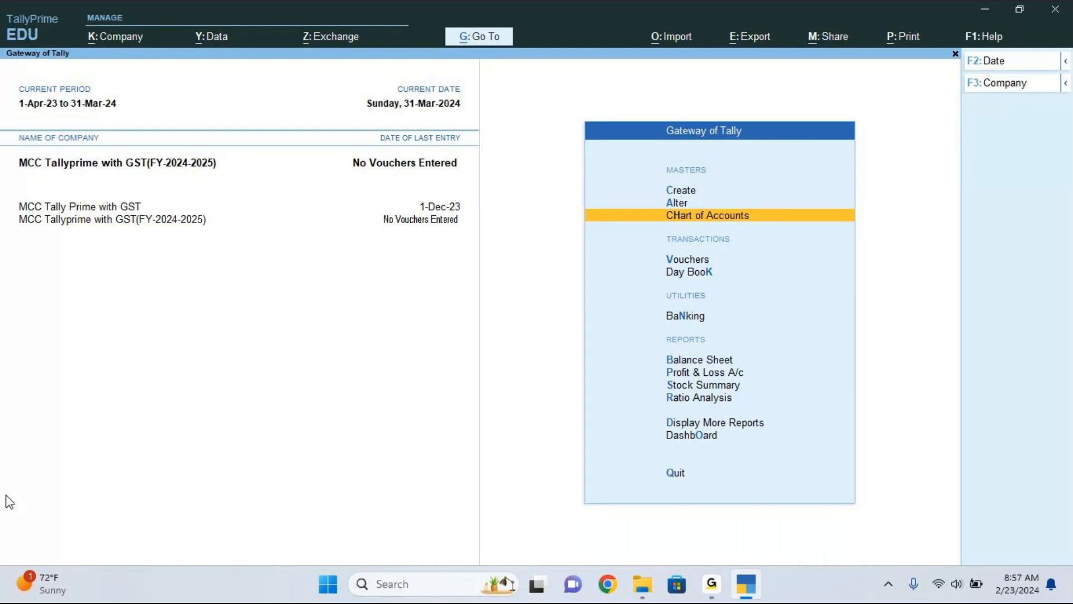
View the GSTR-1 report of the FY-2024-2025 company and return to the Gateway of Tally
key("Down")
key("Down")
key("Down")
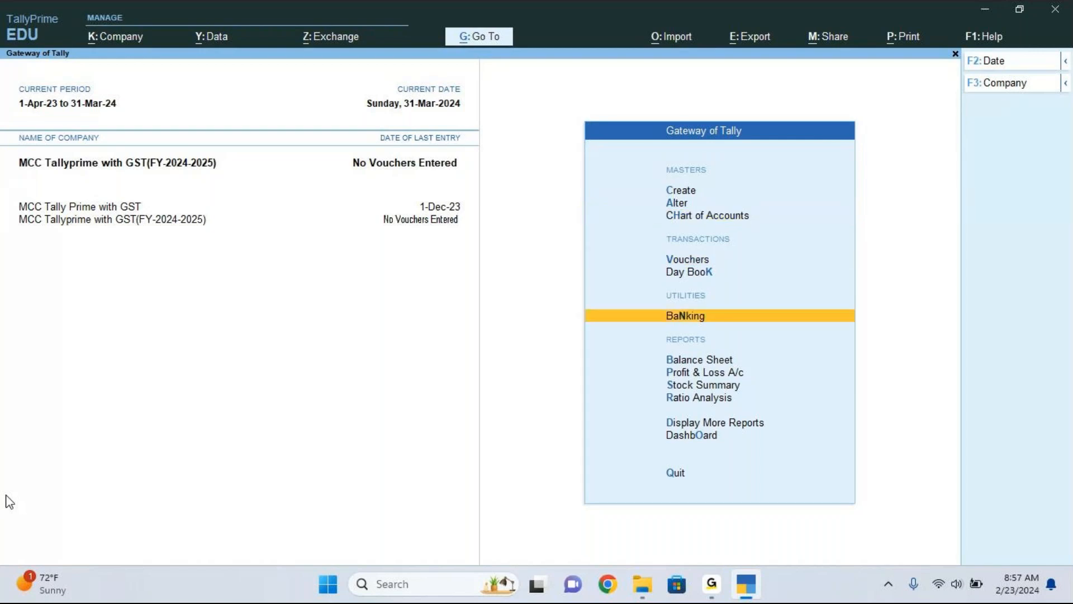
key("Down")
key("Down")
key("Down")
key("Down")
key("Down")
key("Return")
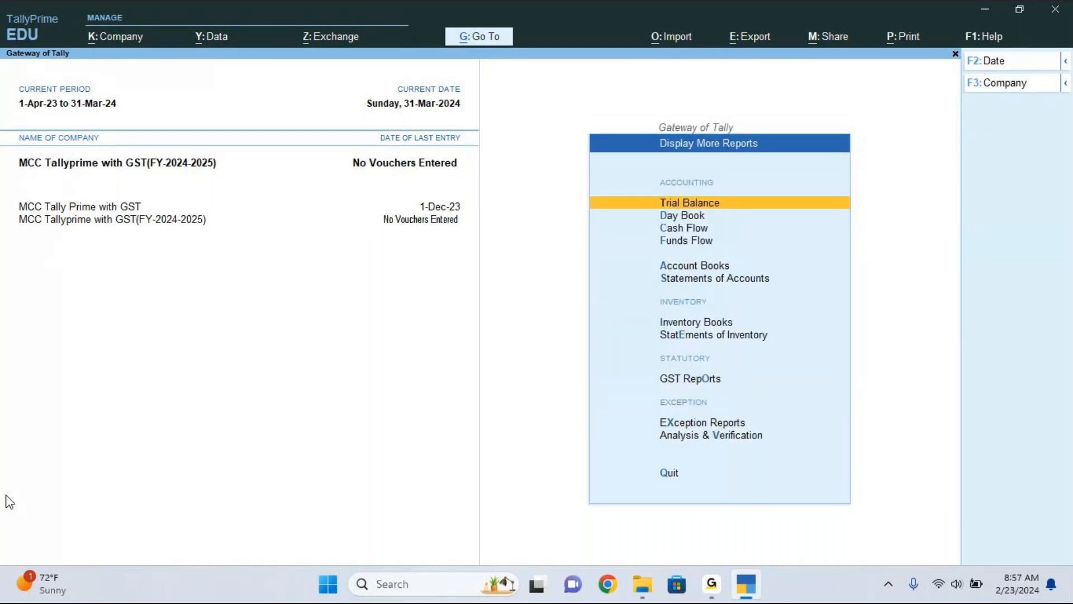
key("Down")
key("Down")
key("Down")
key("Down")
key("Down")
key("Down")
key("Down")
key("Down")
key("Return")
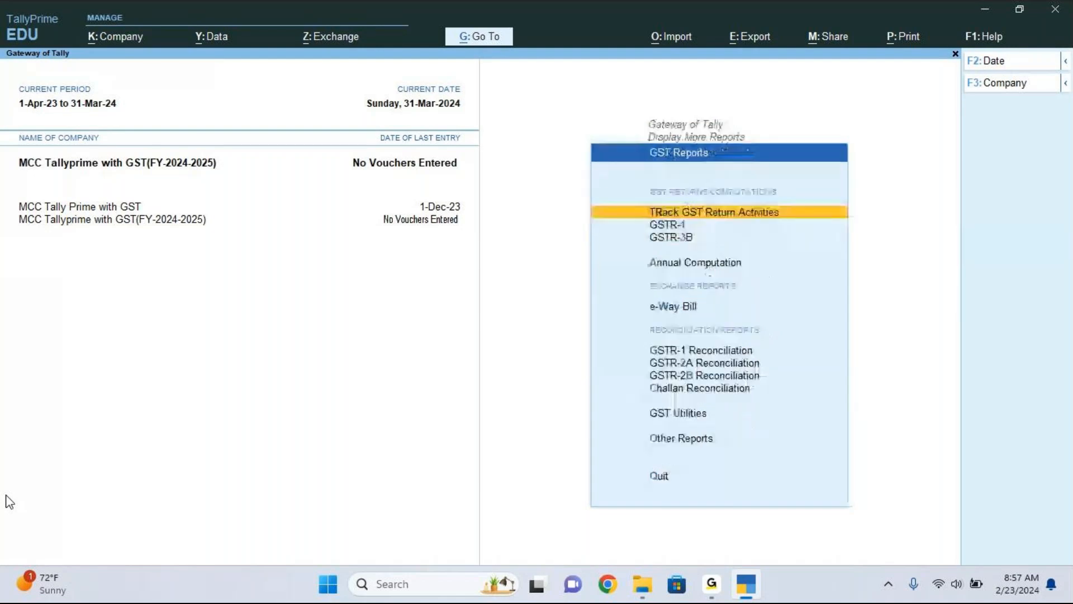
key("Down")
key("Return")
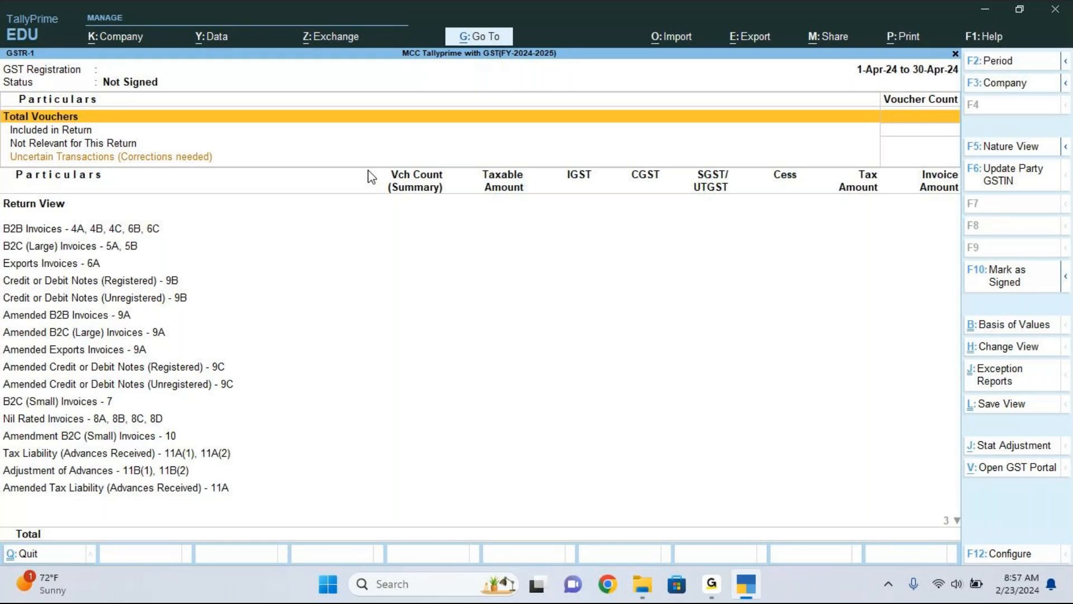
key("Escape")
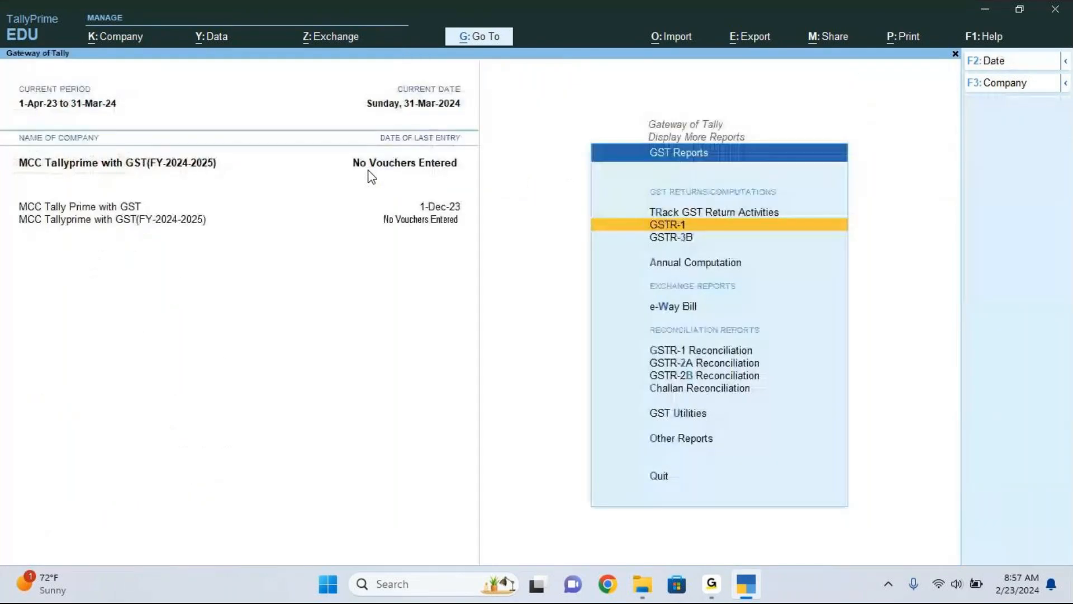
key("Escape")
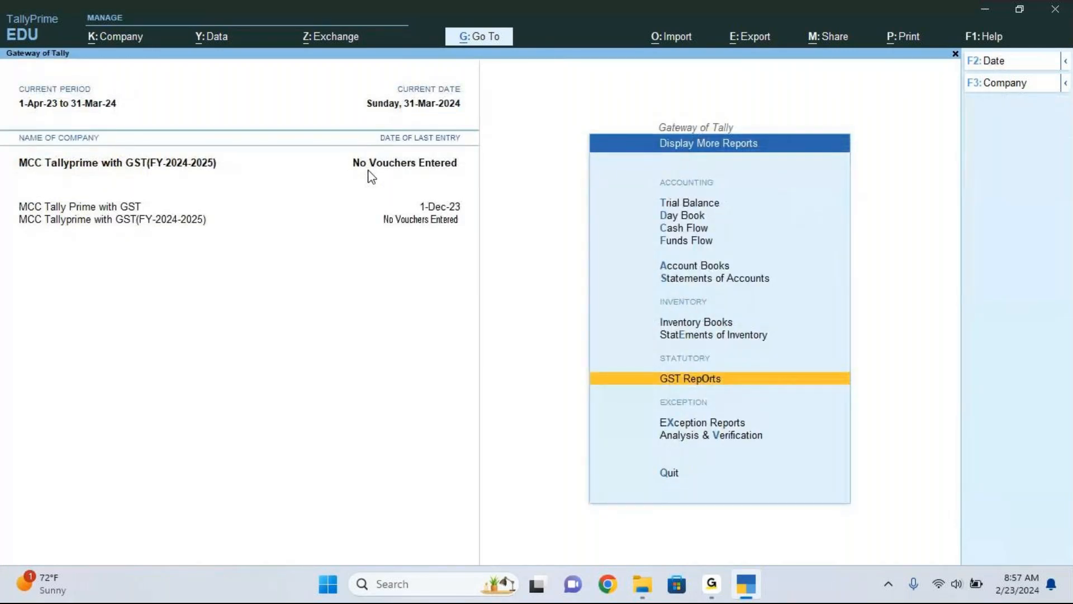
key("Escape")
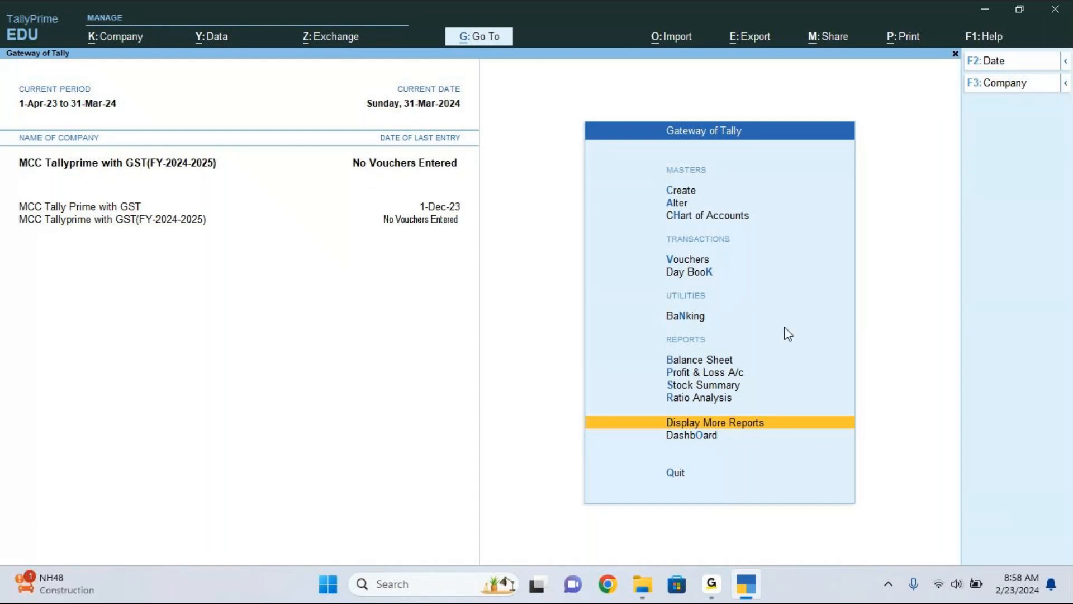
key("alt+Tab")
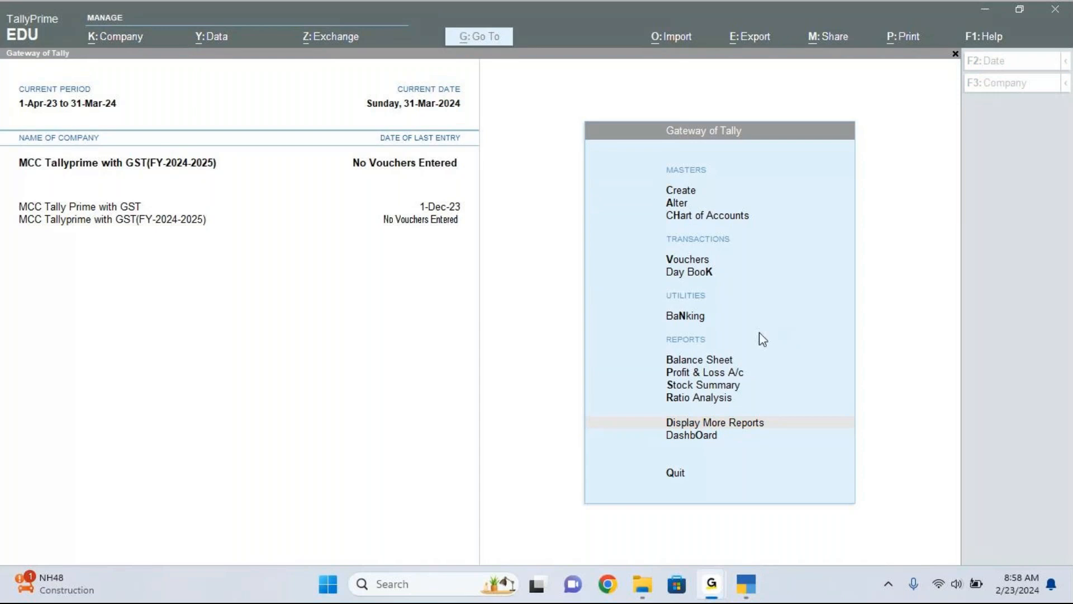
left_click(590, 374)
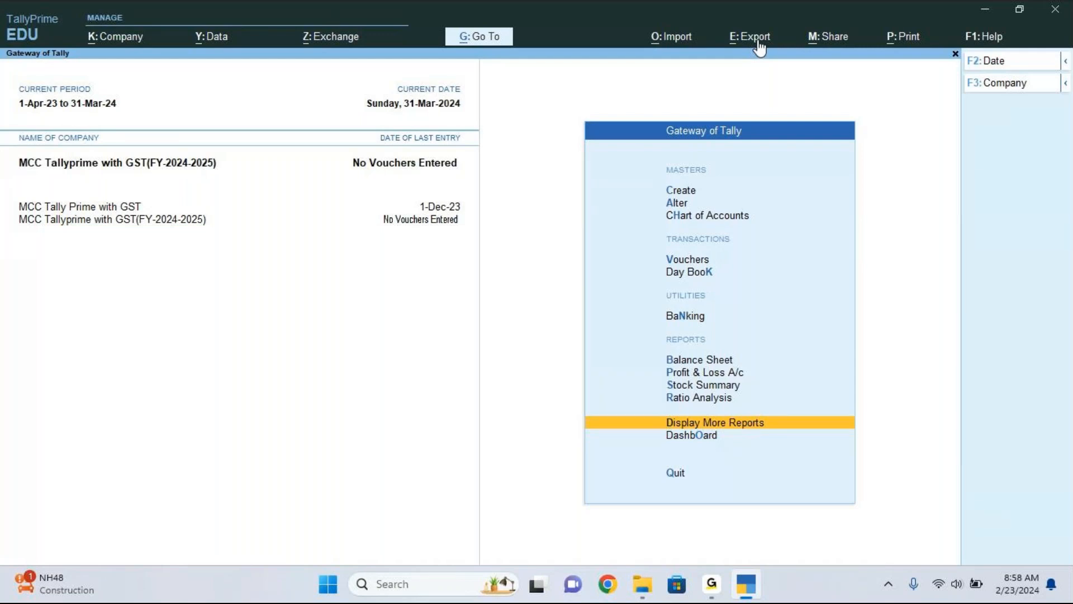
Check the list of ledgers in the Chart of Accounts again and go back to the Gateway of Tally
key("Up")
key("Up")
key("Up")
key("Up")
key("Up")
key("Up")
key("Up")
key("Up")
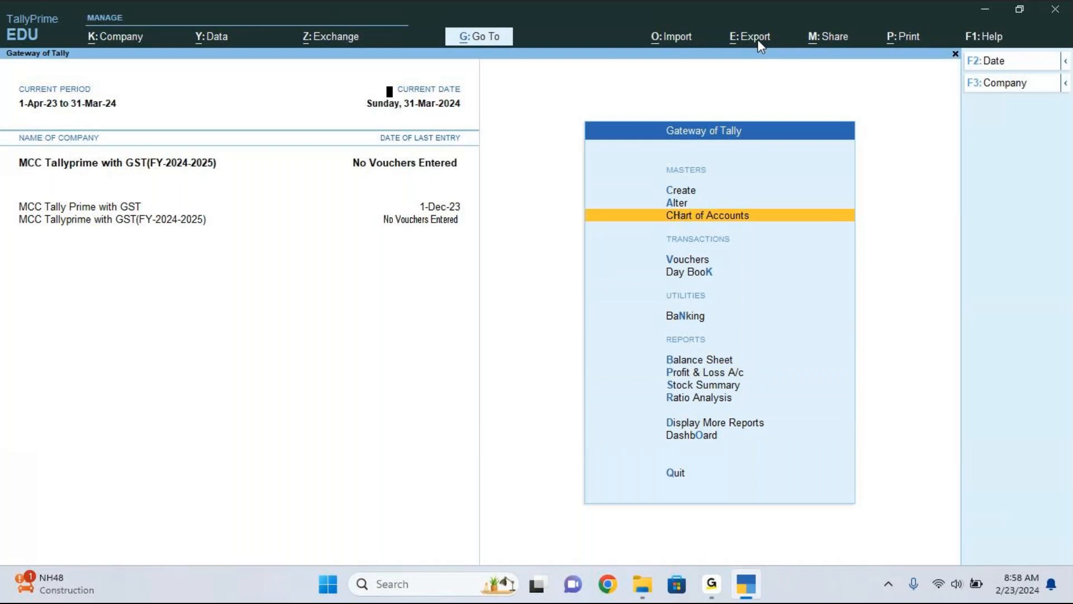
key("Return")
key("Return")
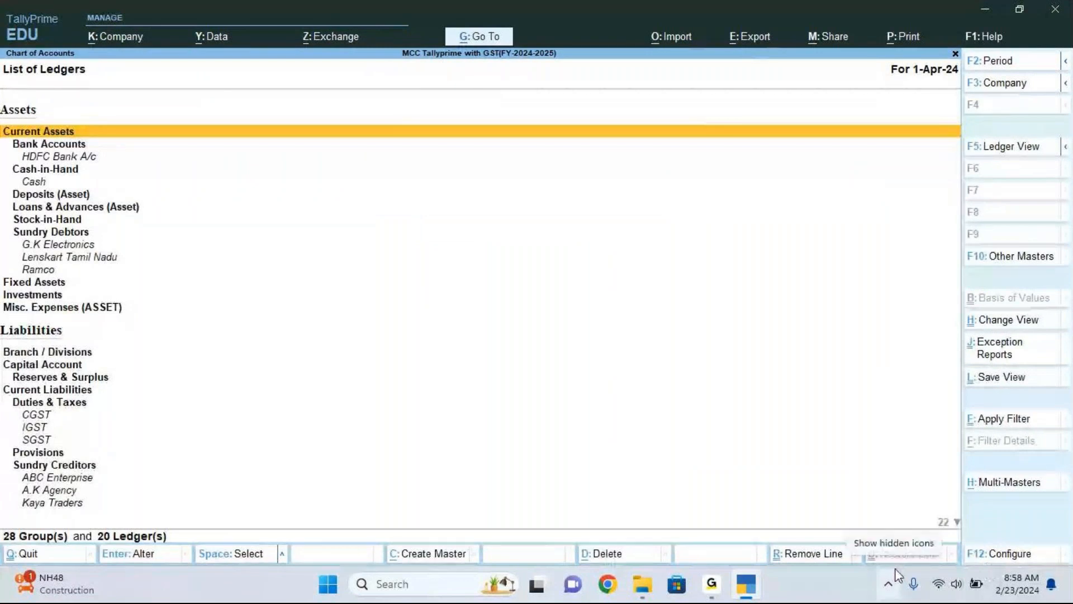
key("Escape")
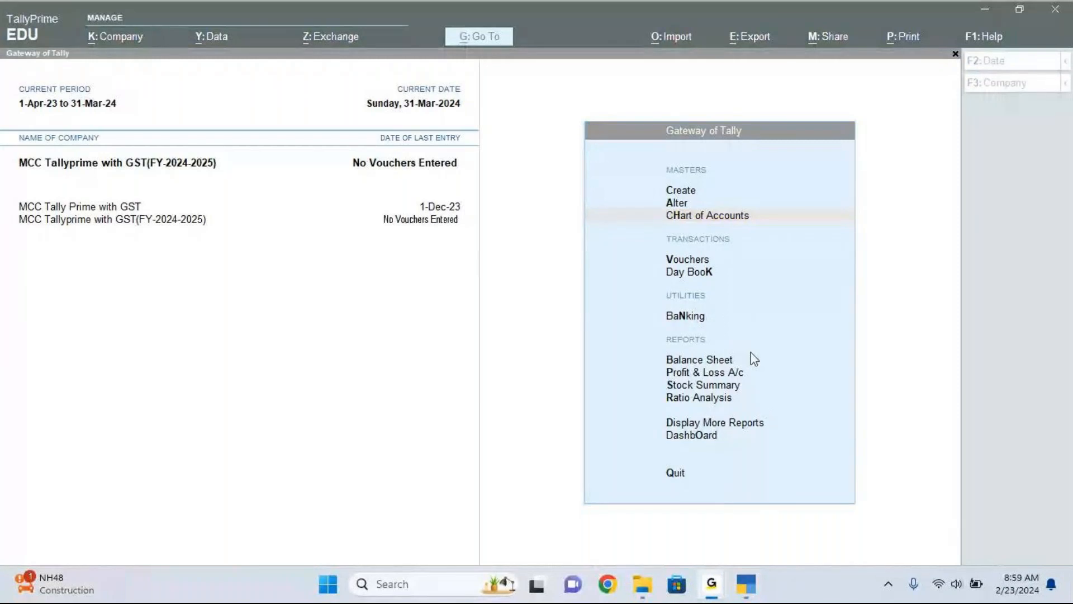
View the payment voucher creation screen and quit it without recording a voucher
left_click(688, 262)
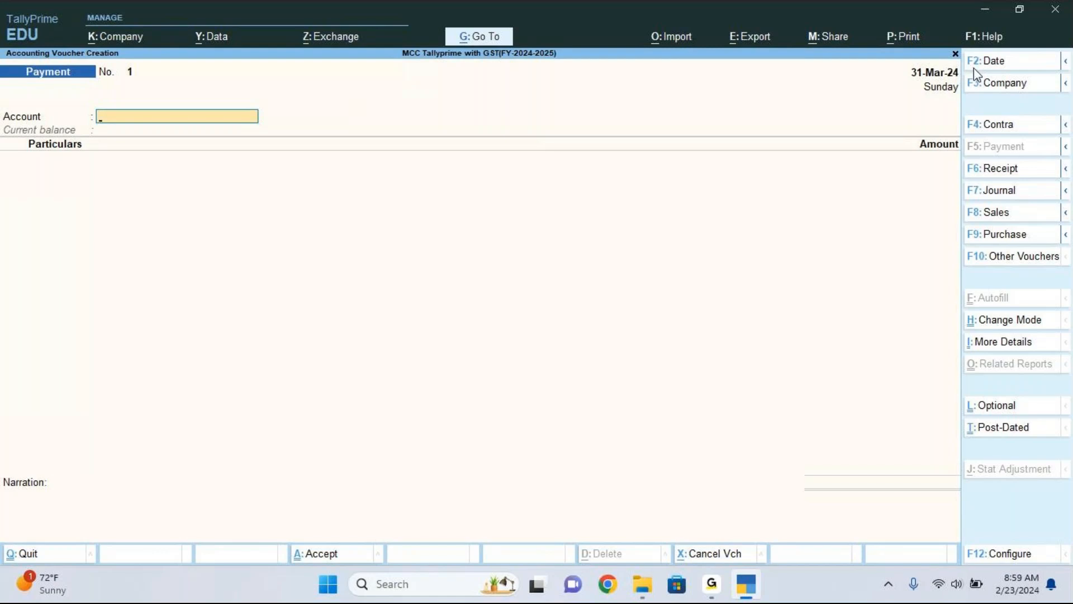
key("Escape")
key("y")
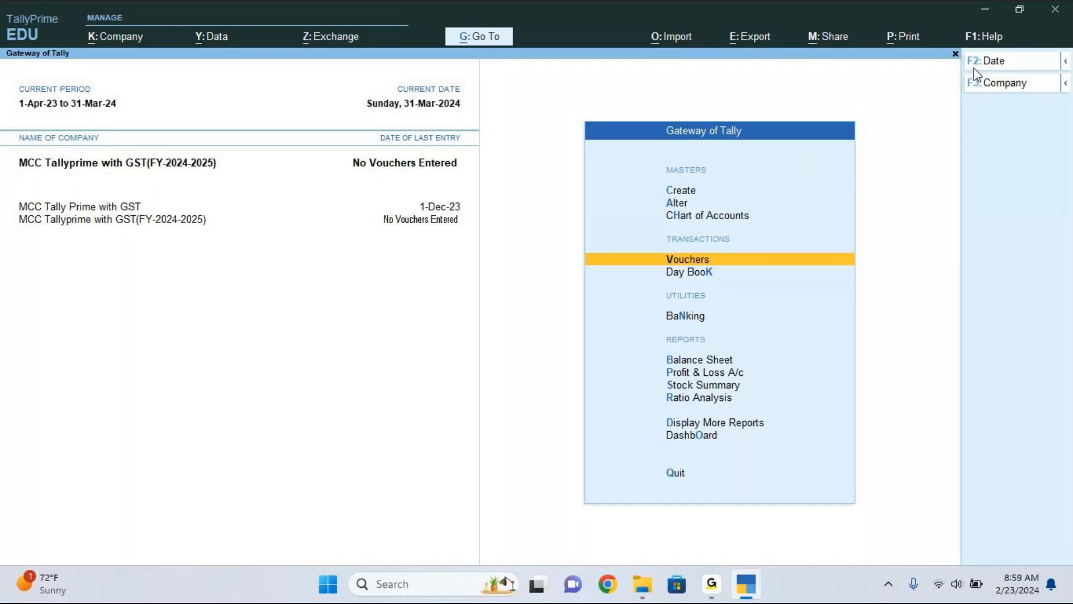
Review the list of ledgers in the Chart of Accounts down to Profit & Loss A/c and return to the Gateway of Tally
key("Up")
key("Up")
key("Down")
key("Return")
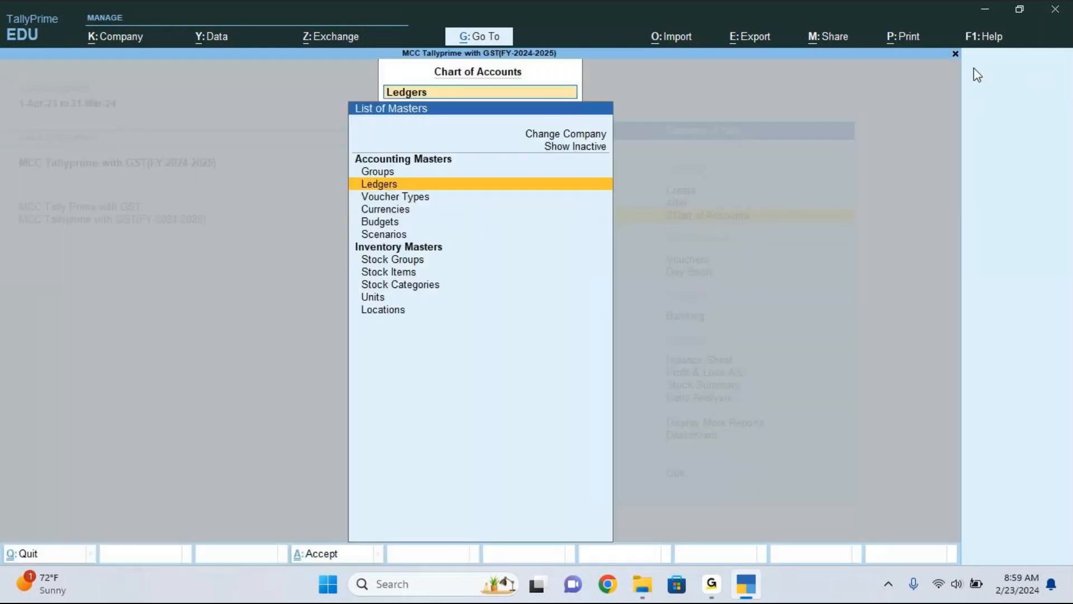
key("Return")
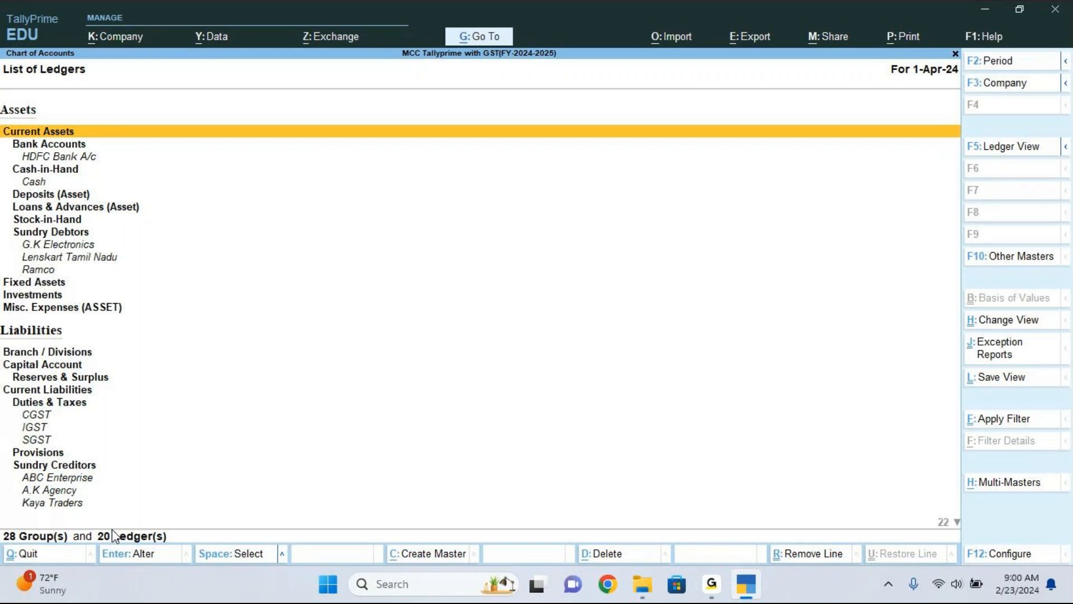
key("Down")
key("Down")
key("Down")
key("Down")
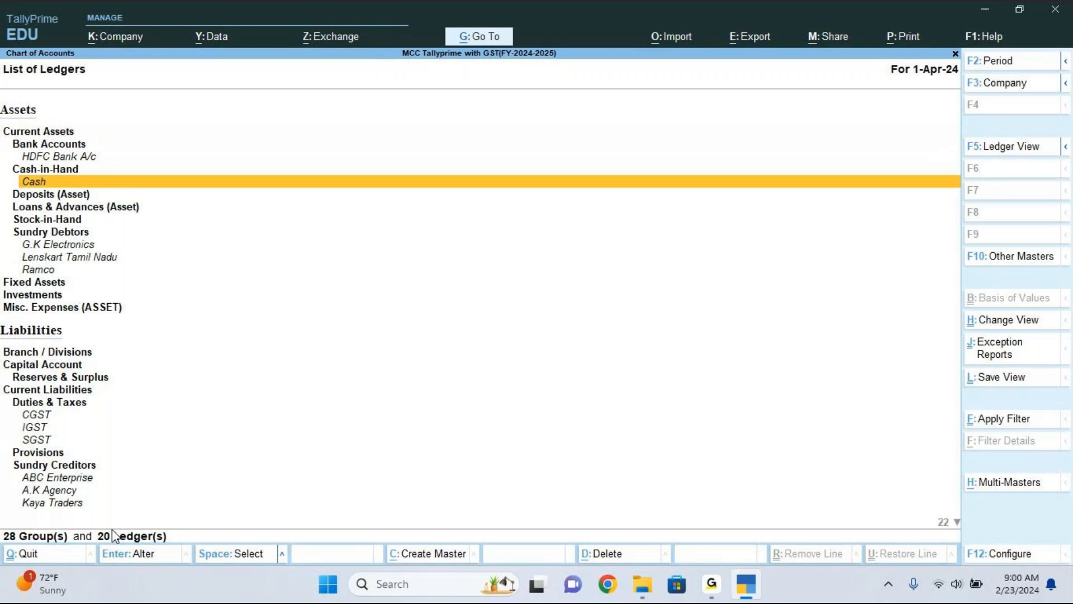
key("Down")
key("Down")
key("Down")
key("Down")
key("Down")
key("Down")
key("Down")
key("Down")
key("Down")
key("Down")
key("Down")
key("Down")
key("Down")
key("Down")
key("Down")
key("Down")
key("Down")
key("Down")
key("Down")
key("Down")
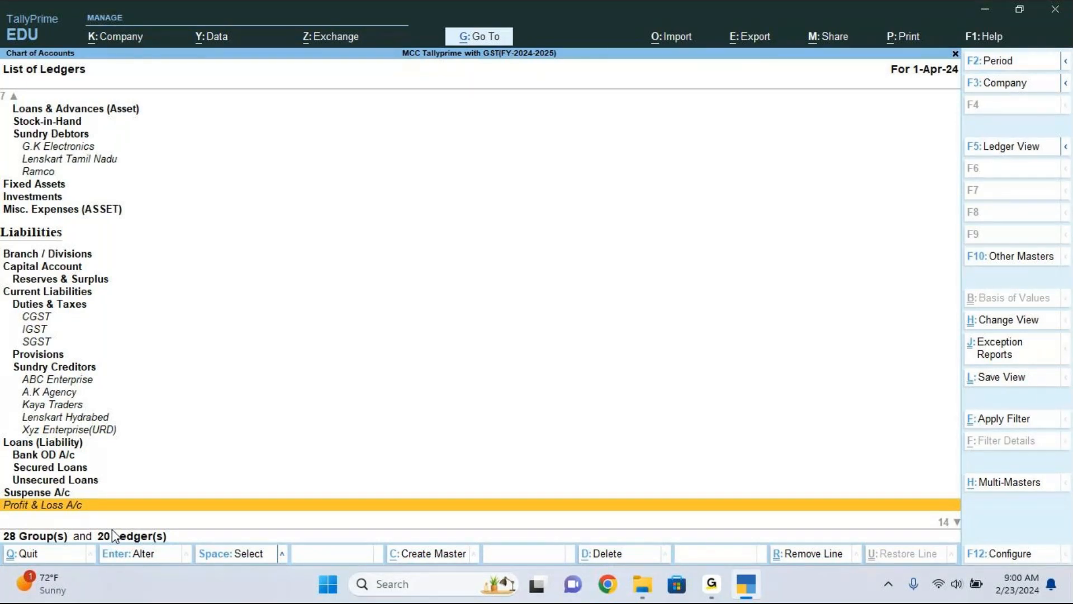
key("Escape")
key("Escape")
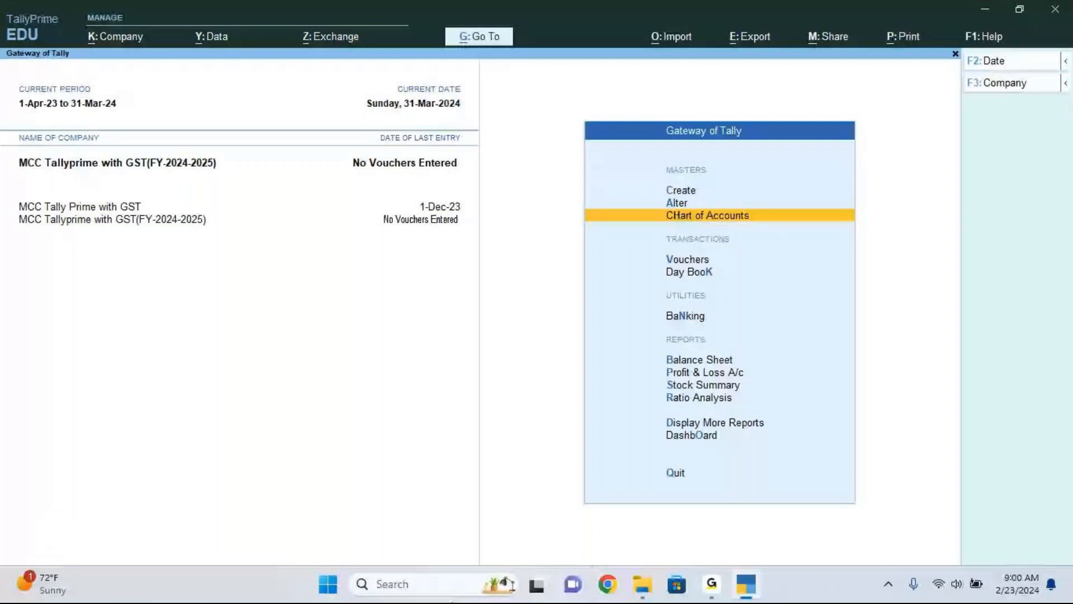
Switch to Google Chrome, search for tallysolutions and open the TallyPrime 4.0 download page
left_click(610, 588)
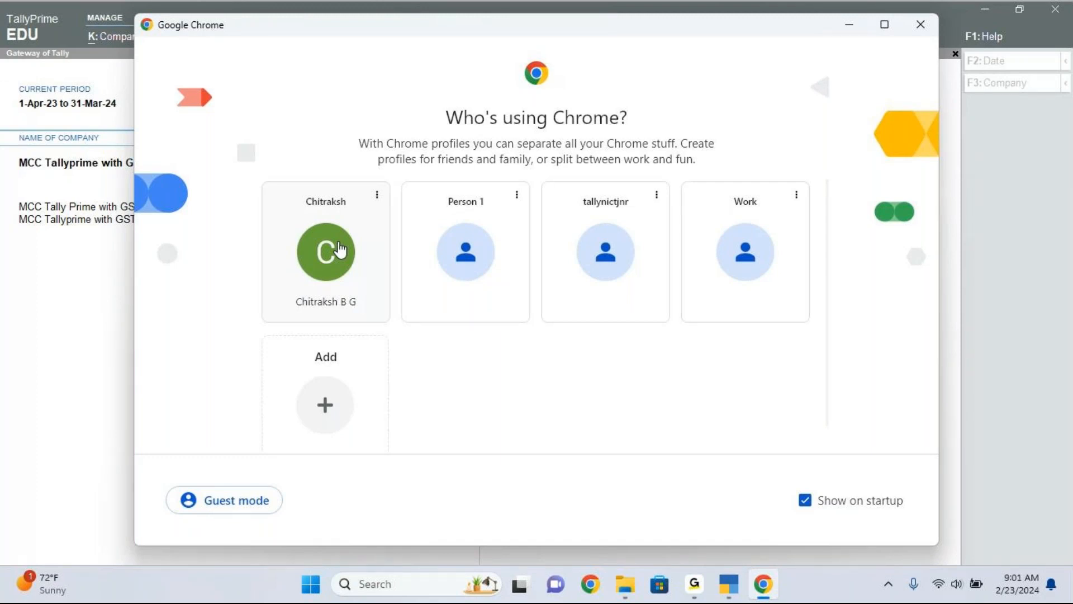
left_click(340, 250)
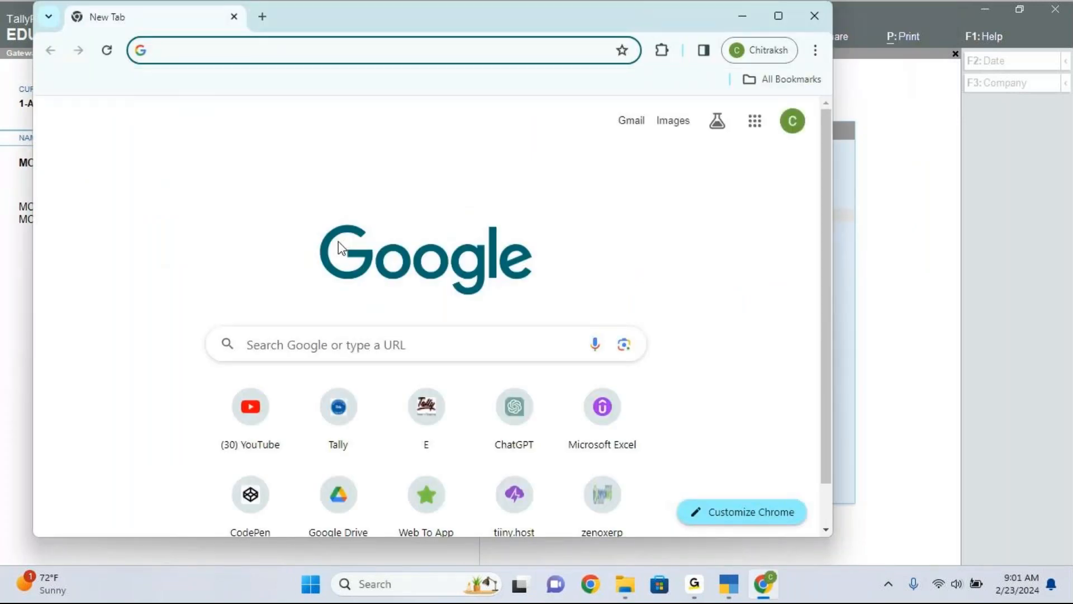
type("tallys")
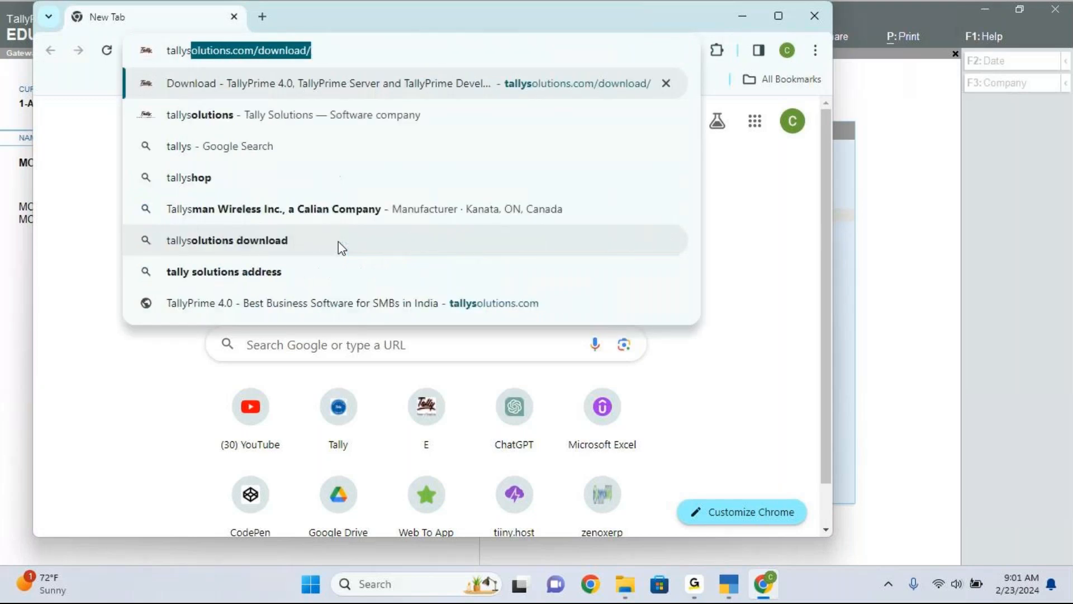
left_click(338, 242)
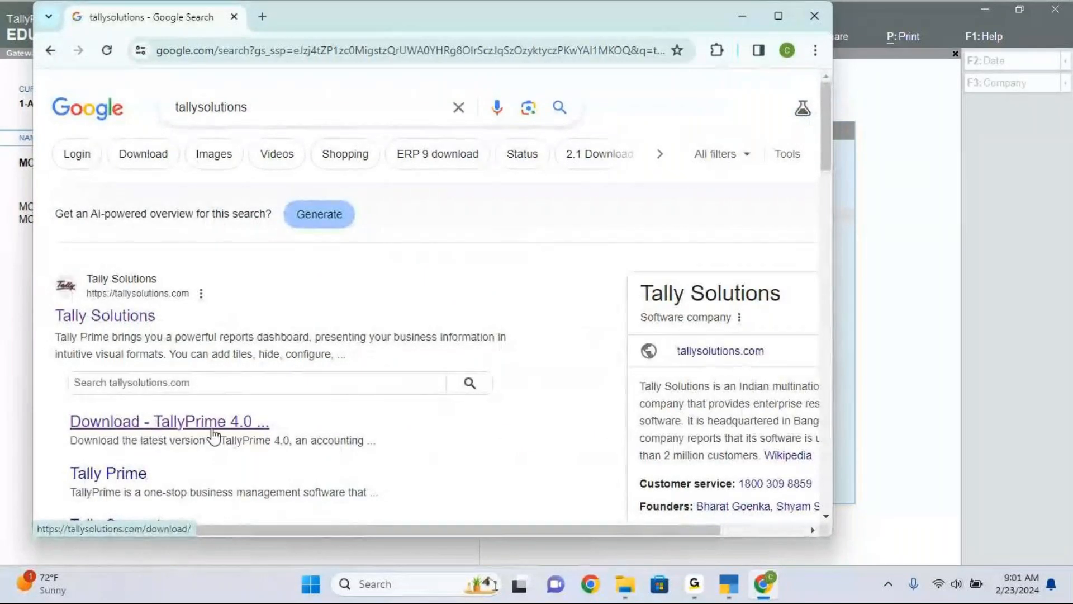
left_click(213, 424)
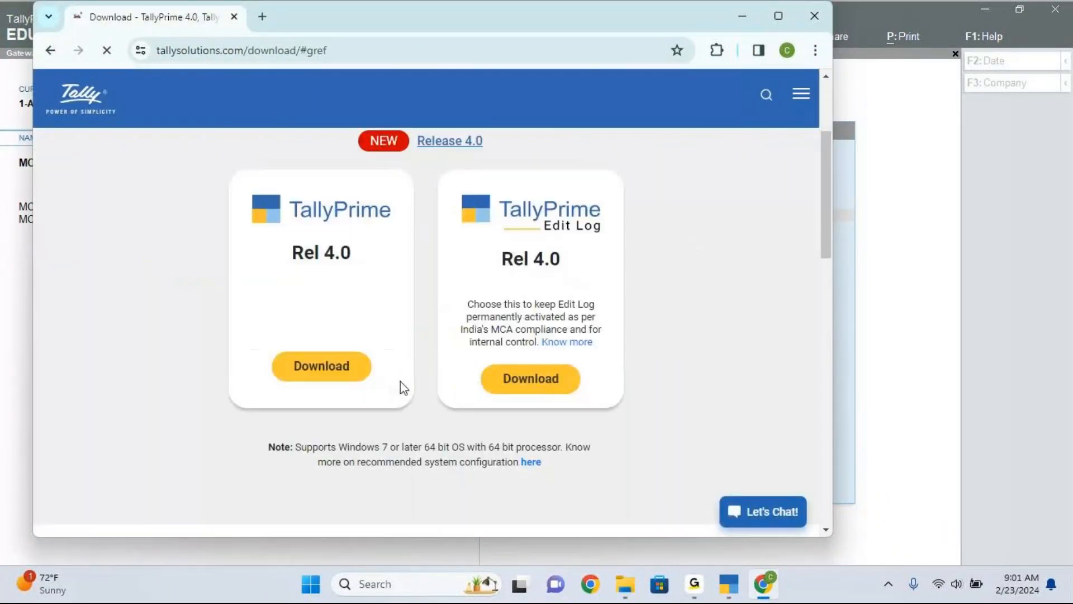
Open the previous versions page of the Tally site and look through the list of older releases without choosing one
scroll(400, 386, "down", 3)
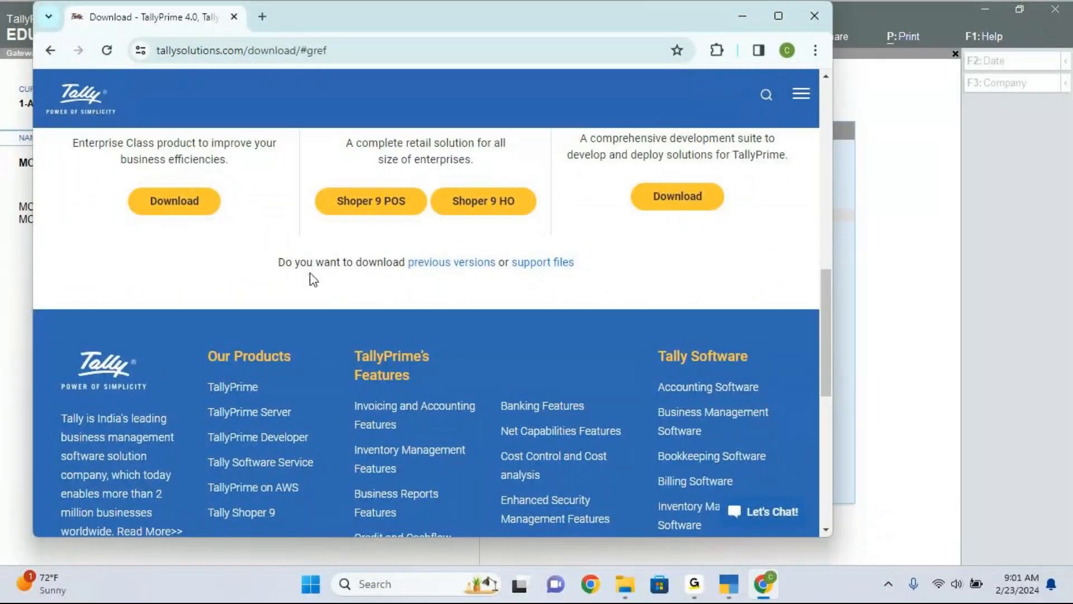
left_click(454, 266)
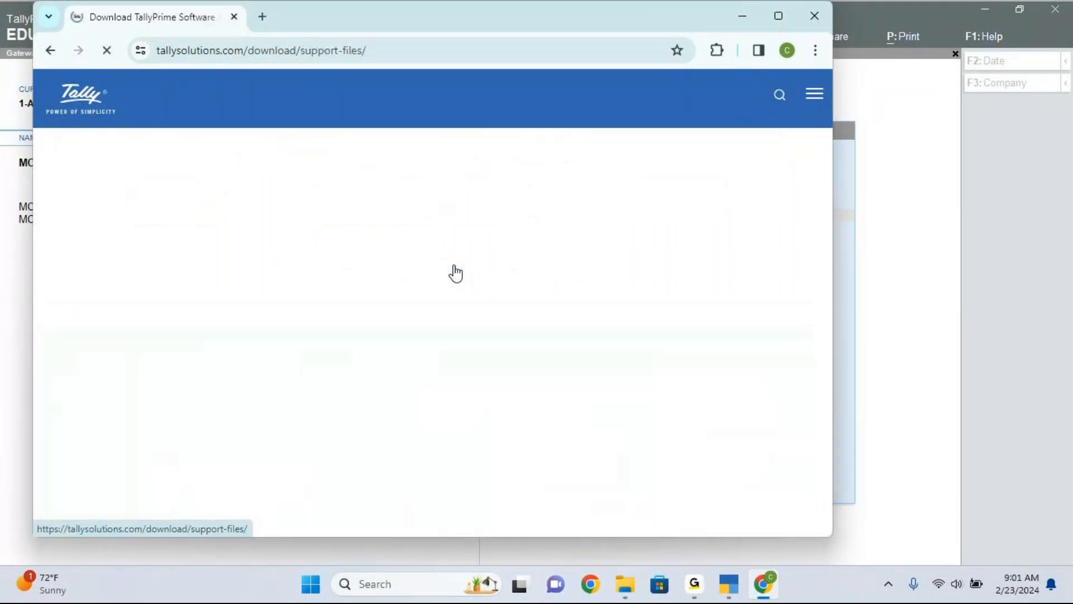
scroll(455, 274, "down", 2)
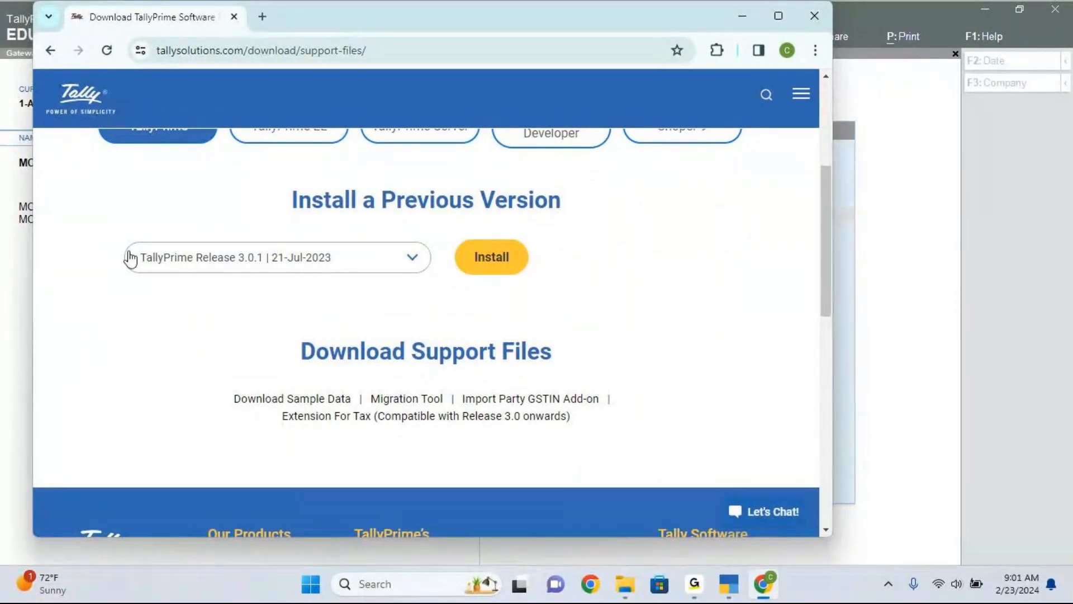
left_click(264, 263)
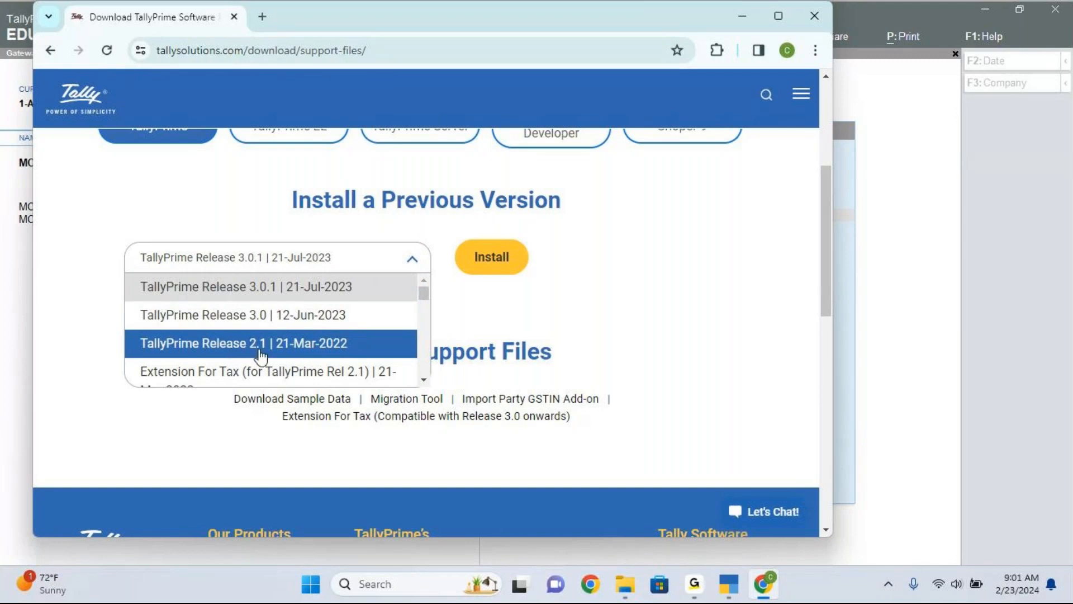
scroll(260, 355, "down", 3)
scroll(261, 355, "down", 8)
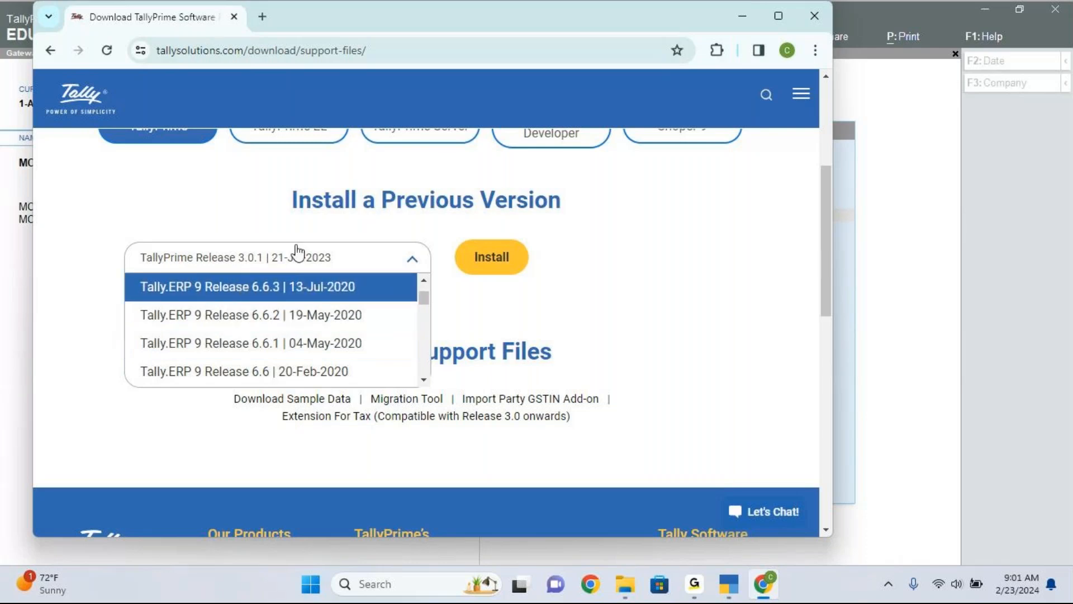
left_click(230, 218)
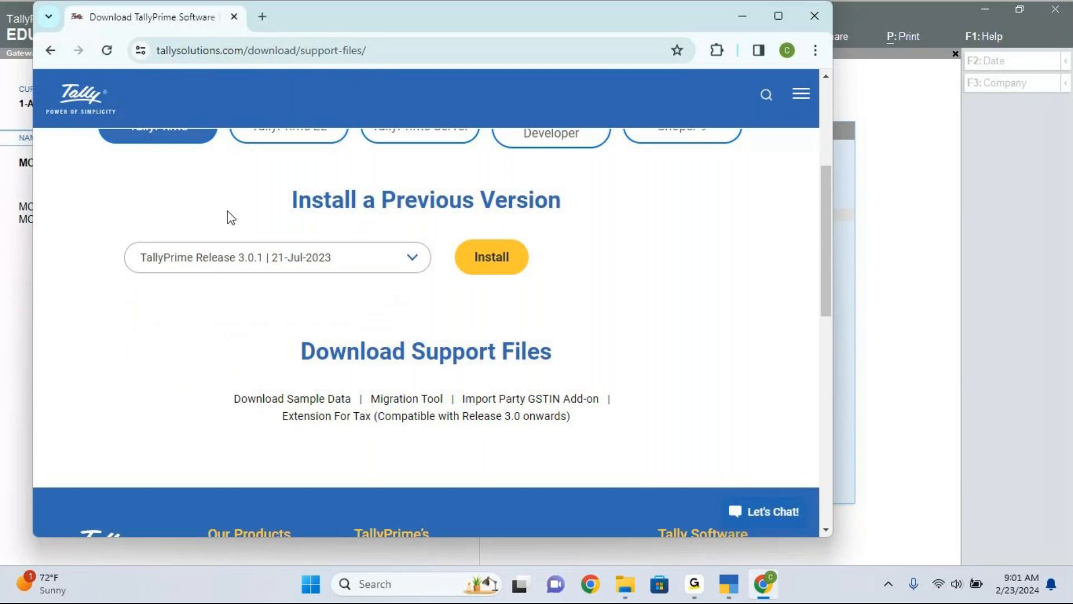